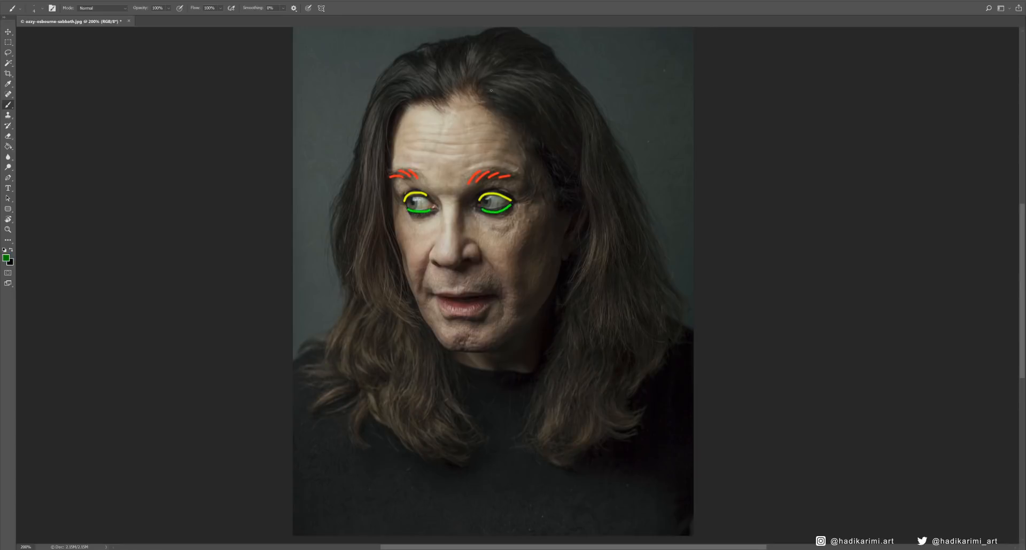
- Paint dark green guide lines over the portrait photo, tracing the flow of the long hair on both sides of the face
mouse_move(531, 80)
left_mouse_down()
mouse_move(598, 299)
mouse_move(596, 445)
left_mouse_up()
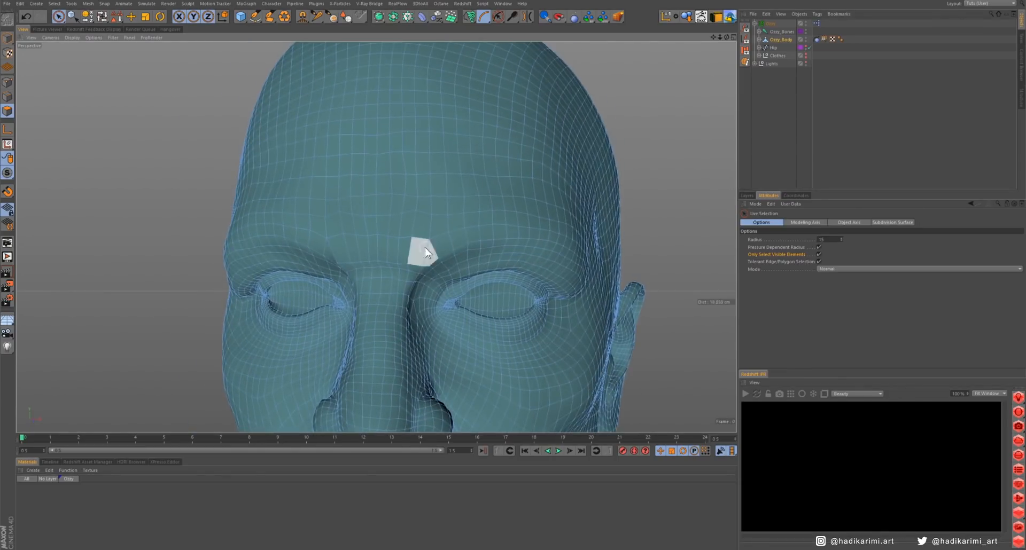
mouse_move(425, 248)
left_mouse_down()
mouse_move(497, 239)
mouse_move(529, 265)
mouse_move(465, 262)
mouse_move(531, 243)
mouse_move(474, 288)
mouse_move(362, 250)
mouse_move(376, 233)
mouse_move(388, 273)
left_mouse_up()
mouse_move(379, 278)
left_mouse_down("shift")
mouse_move(400, 246)
mouse_move(283, 245)
mouse_move(300, 251)
mouse_move(365, 240)
mouse_move(256, 241)
mouse_move(267, 250)
mouse_move(393, 191)
mouse_move(470, 309)
mouse_move(442, 300)
mouse_move(460, 301)
left_mouse_up("shift")
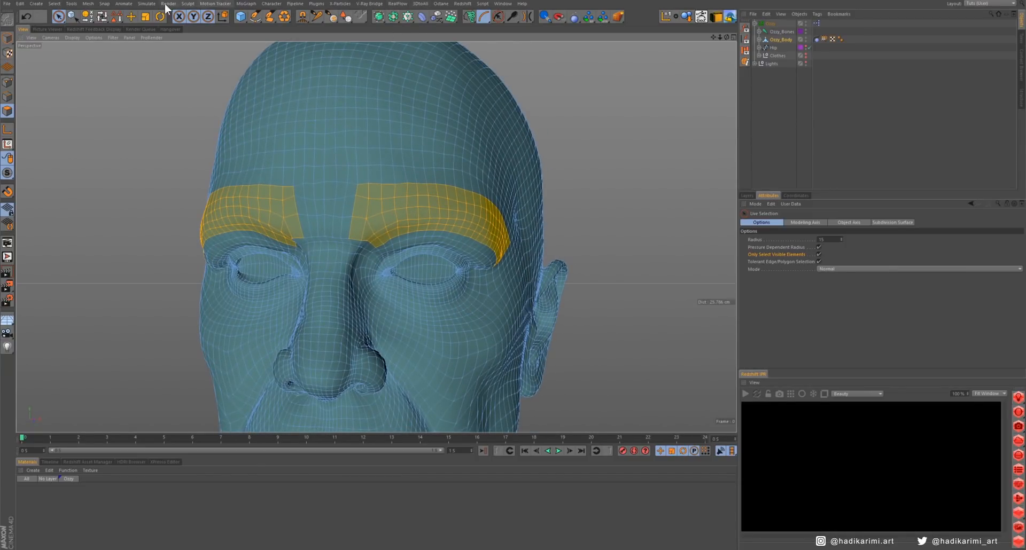
- Switch to Cinema 4D and turn the Hair Objects commands into a floating palette with larger icons beside the head
left_click(147, 4)
mouse_move(153, 53)
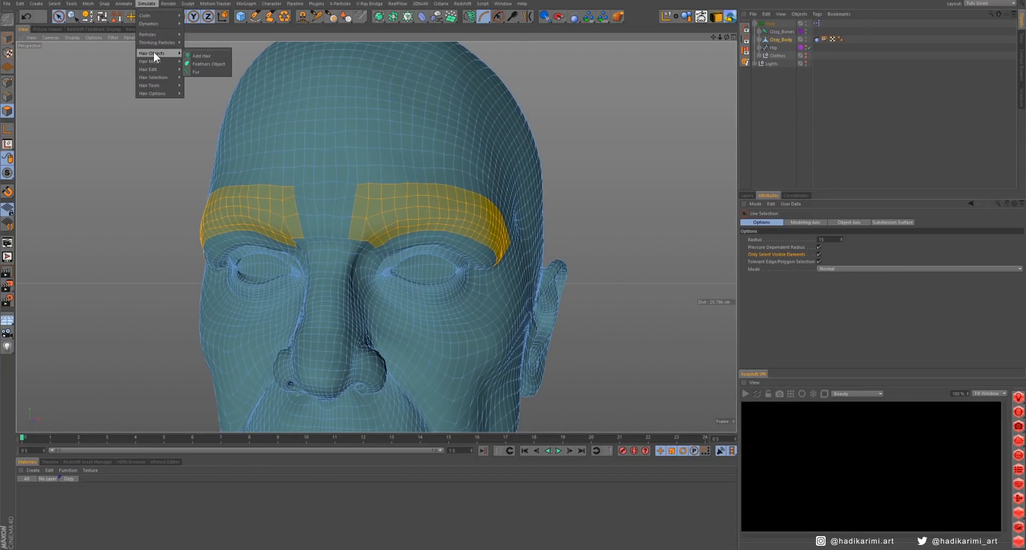
left_click(197, 50)
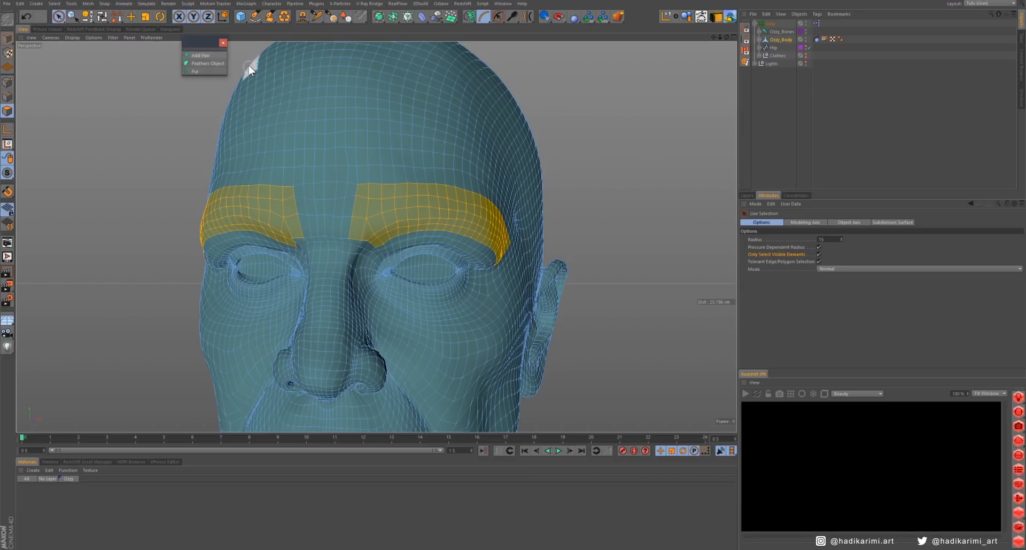
left_click_drag(204, 42, 646, 167)
right_click(649, 177)
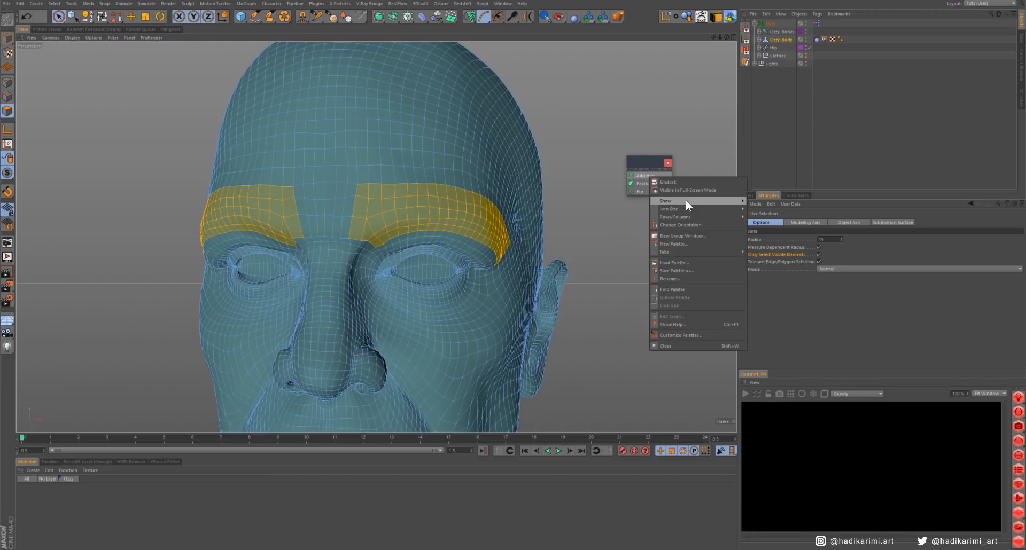
mouse_move(716, 200)
left_click(758, 216)
left_click_drag(678, 197, 679, 217)
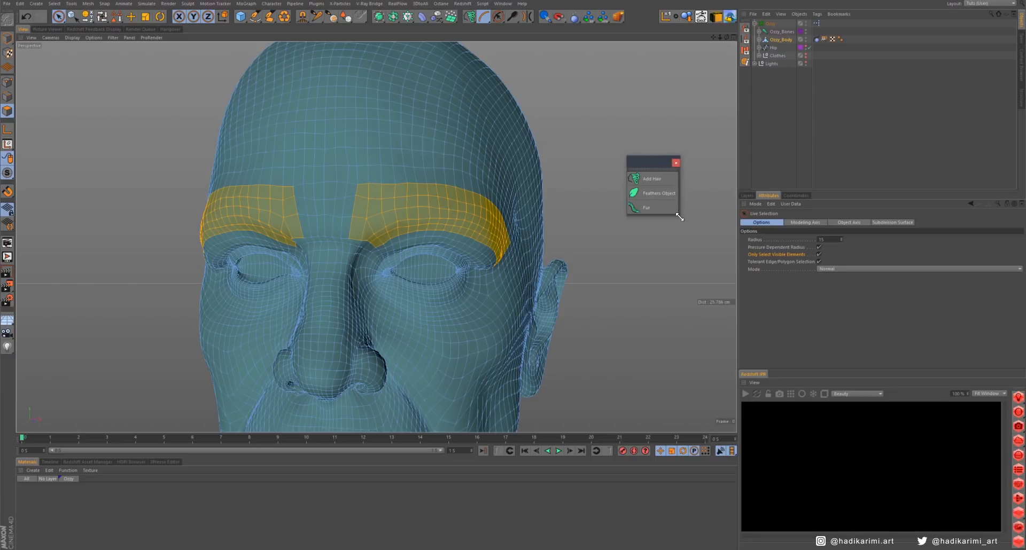
- Add hair to the selected eyebrow polygons, with guides 1 cm long, a count of 100 and fewer segments
left_click(649, 178)
scroll(455, 238, "down", 5)
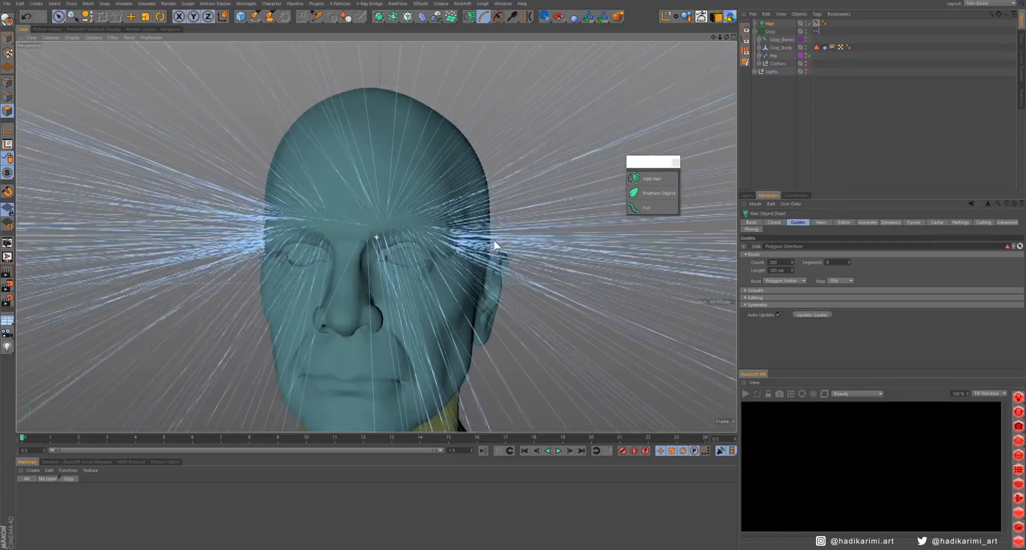
left_click_drag(414, 231, 237, 236, "alt")
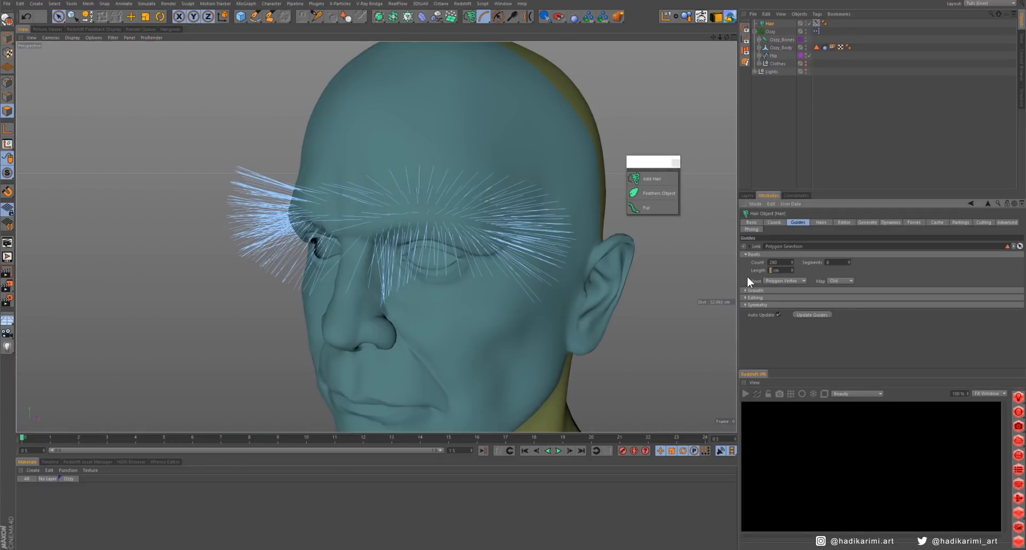
left_click_drag(474, 208, 502, 203, "alt")
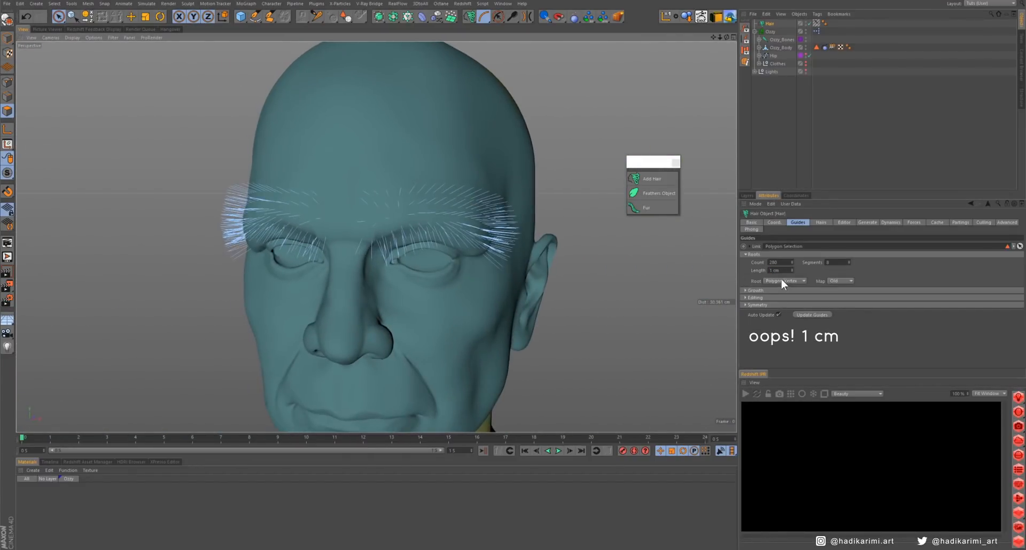
left_click_drag(769, 262, 803, 264)
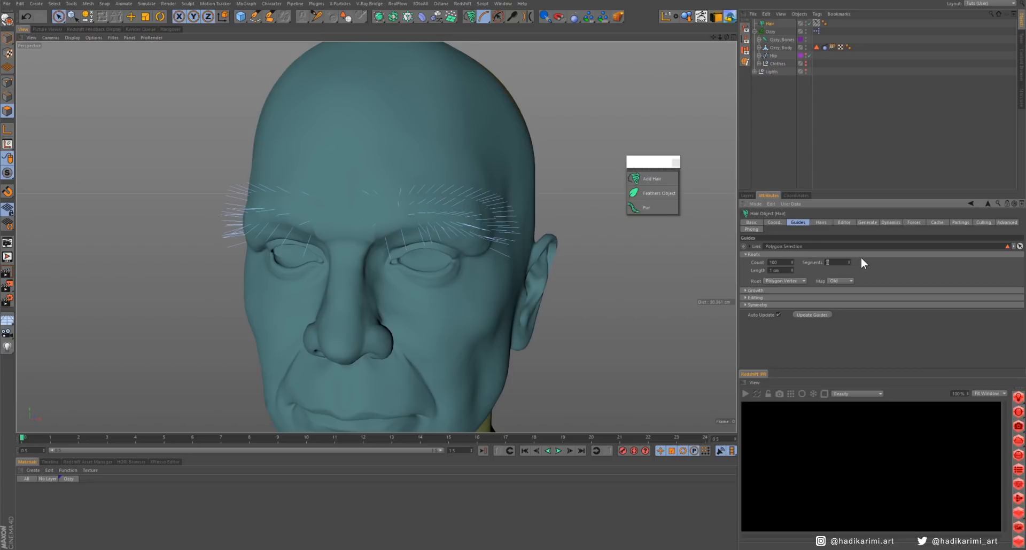
- Set the hair guides' root placement to Polygon Area and re-root the guides
left_click(783, 281)
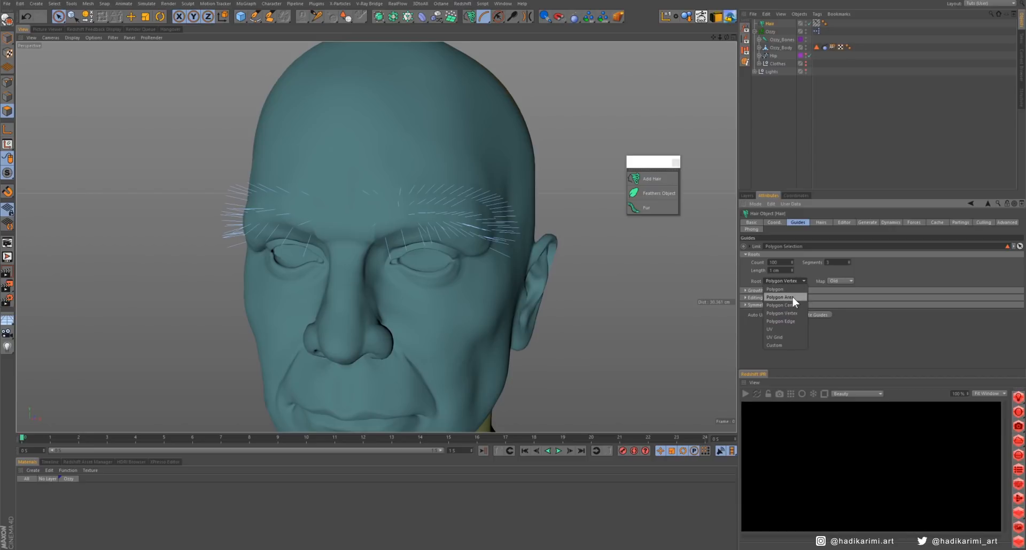
left_click(781, 297)
left_click(774, 299)
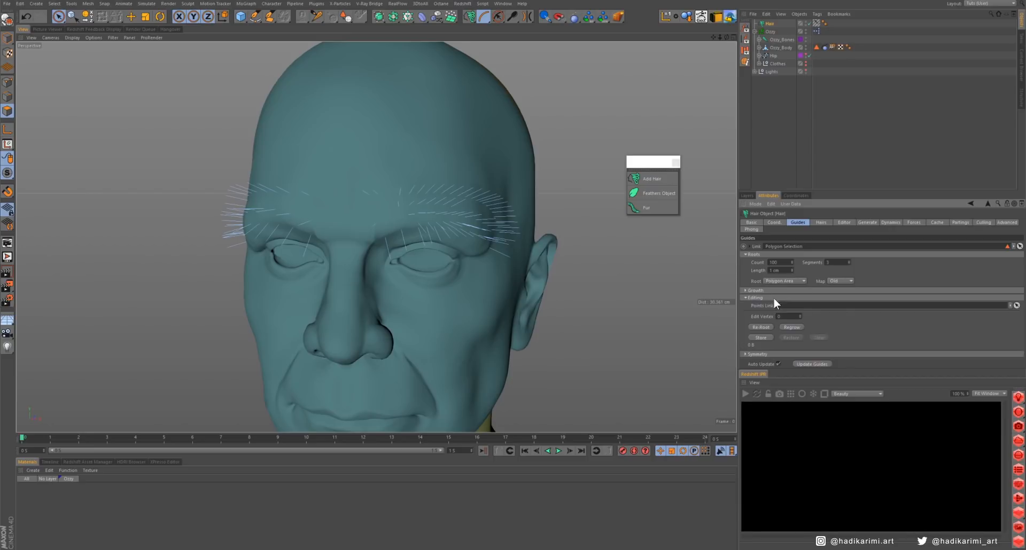
left_click(760, 327)
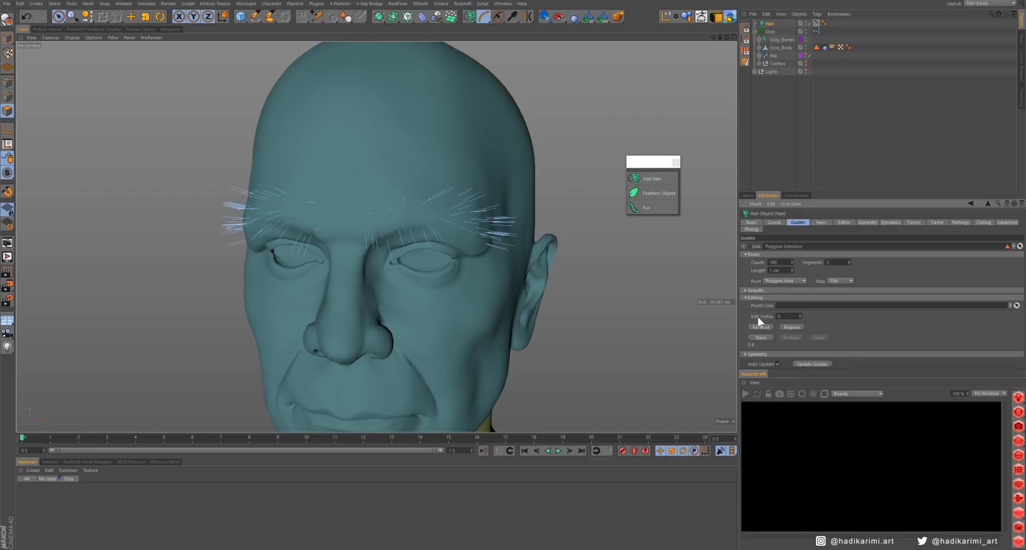
- Rename the body mesh's polygon selection tag and the hair object to Eyebrows
left_click_drag(422, 192, 455, 198, "alt")
left_click_drag(456, 154, 449, 169, "alt")
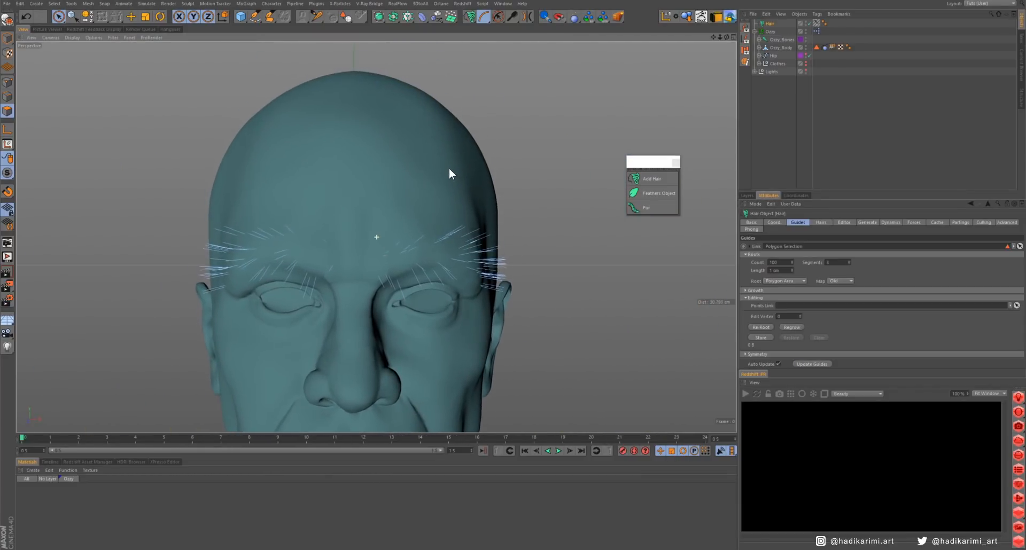
left_click(781, 48)
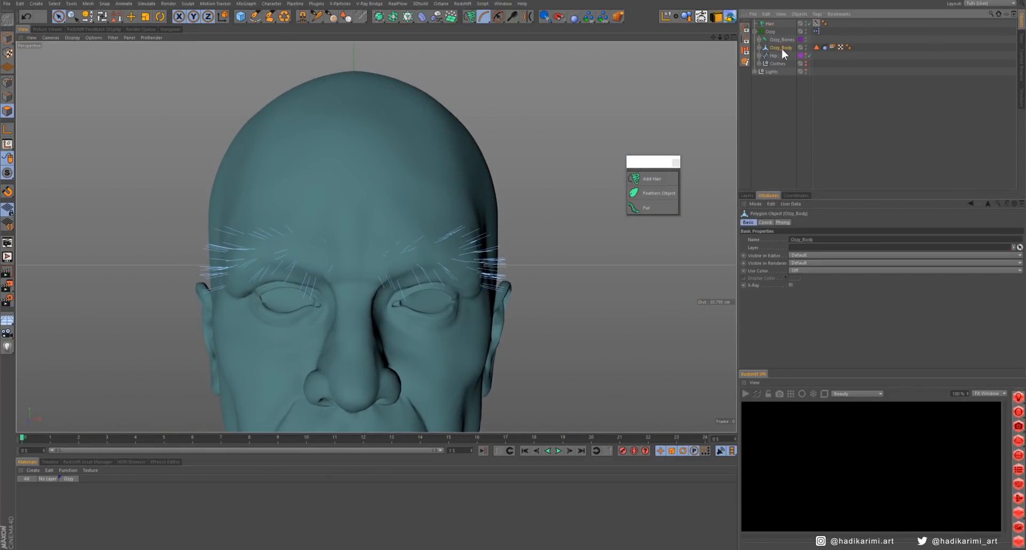
left_click(817, 47)
double_click(783, 232)
type("Eyebrows")
key("Return")
double_click(770, 23)
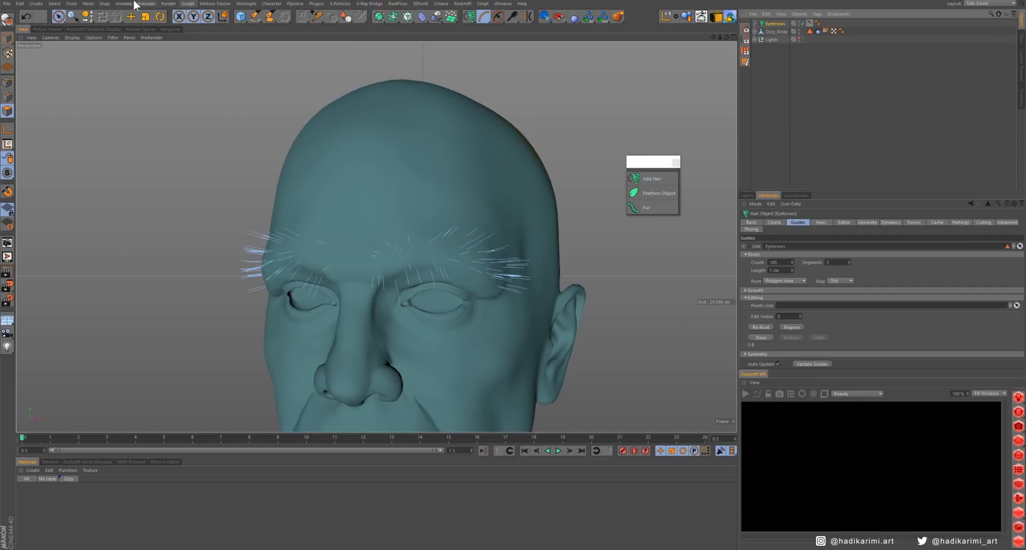
- Float the Hair Mode and Hair Tools commands as palettes stacked below the hair objects palette
left_click(143, 3)
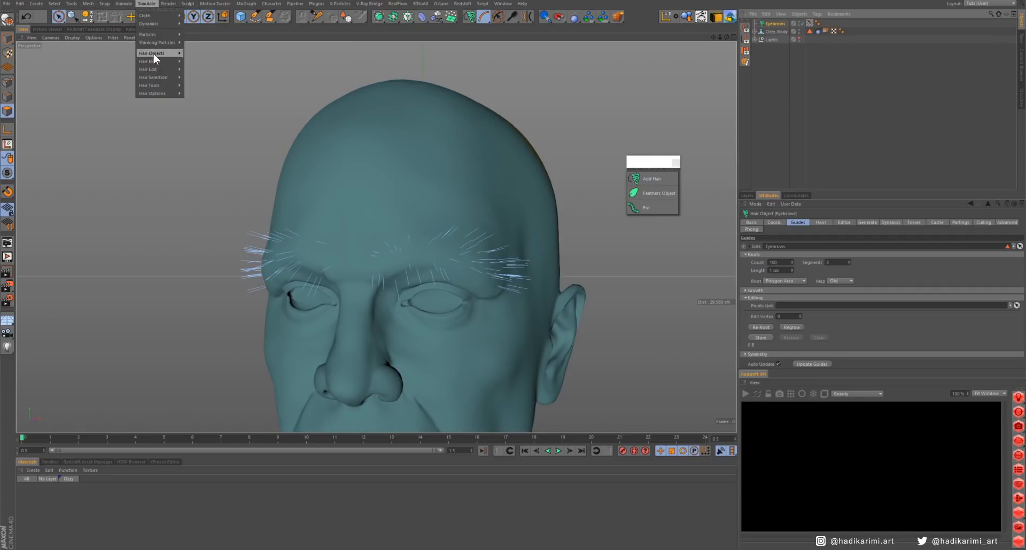
mouse_move(152, 60)
left_click(198, 57)
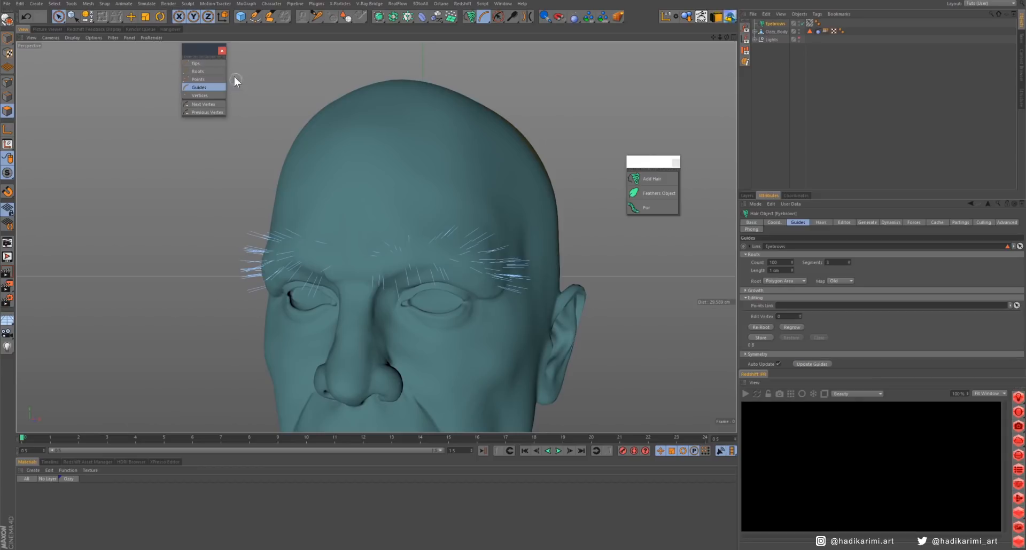
left_click_drag(199, 55, 636, 231)
left_click(146, 3)
mouse_move(152, 86)
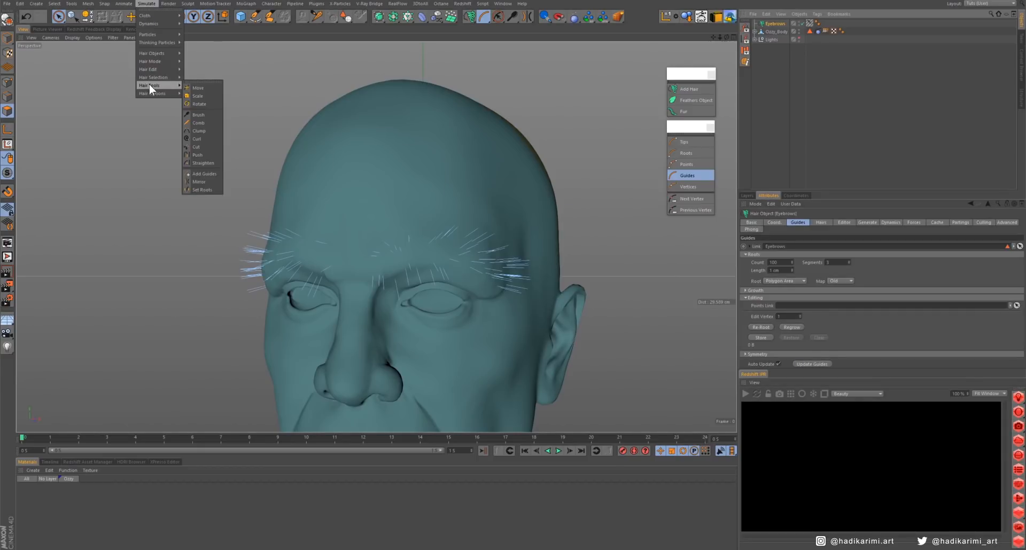
left_click(195, 82)
left_click_drag(197, 81, 684, 227)
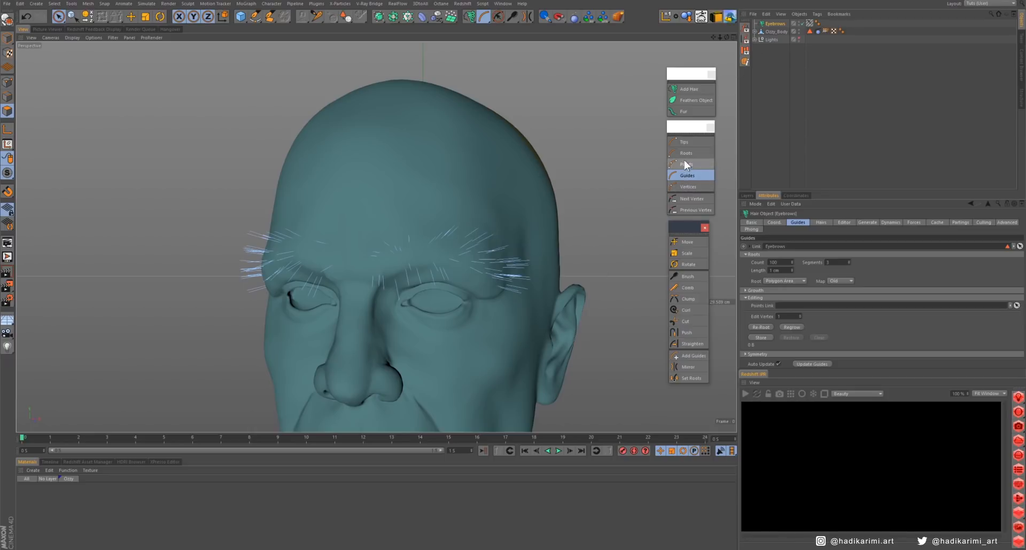
- Choose the hair Brush in Tips mode, with Selected Only turned off and Collisions turned on
left_click(696, 141)
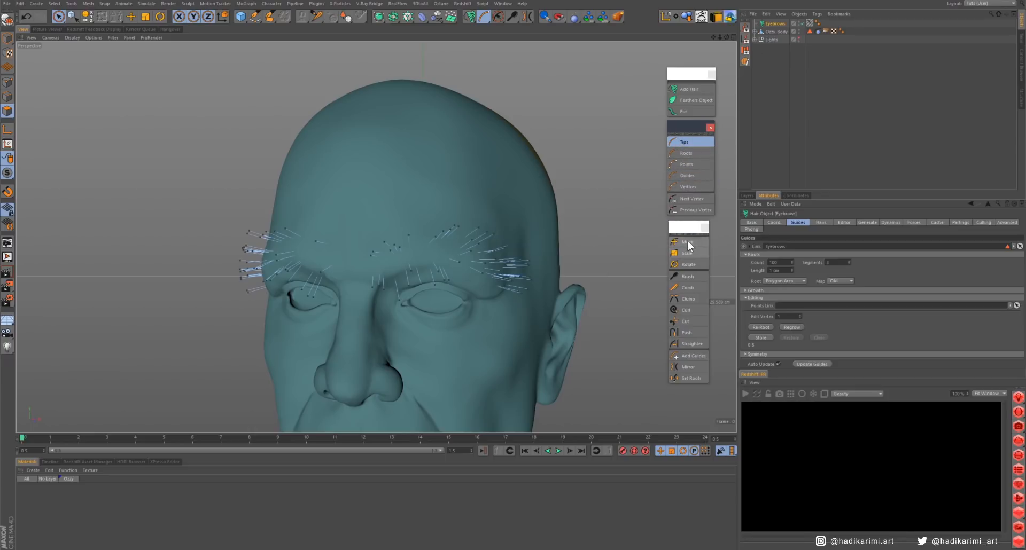
left_click(687, 277)
left_click_drag(435, 254, 462, 187, "alt")
middle_click_drag(471, 249, 418, 250)
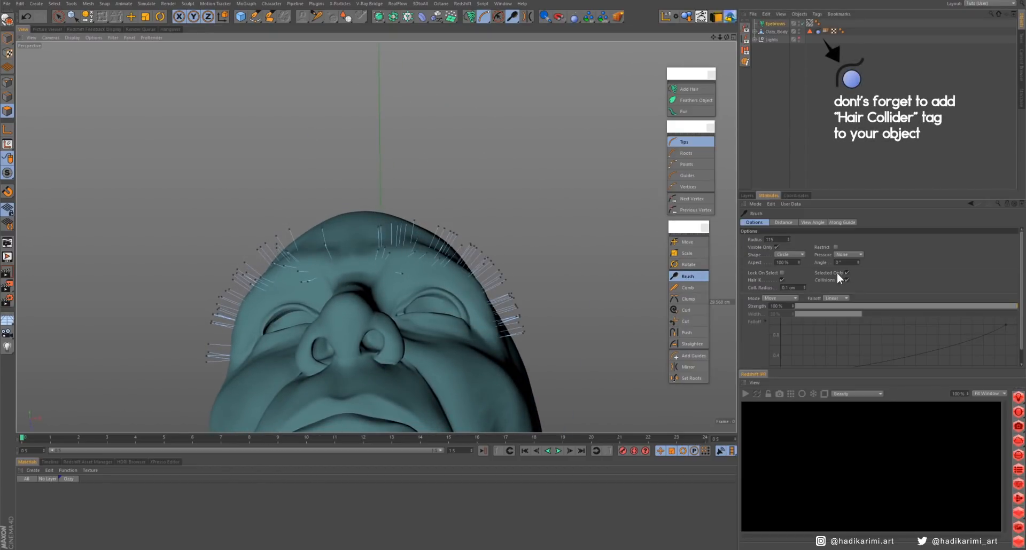
left_click(846, 273)
left_click(846, 280)
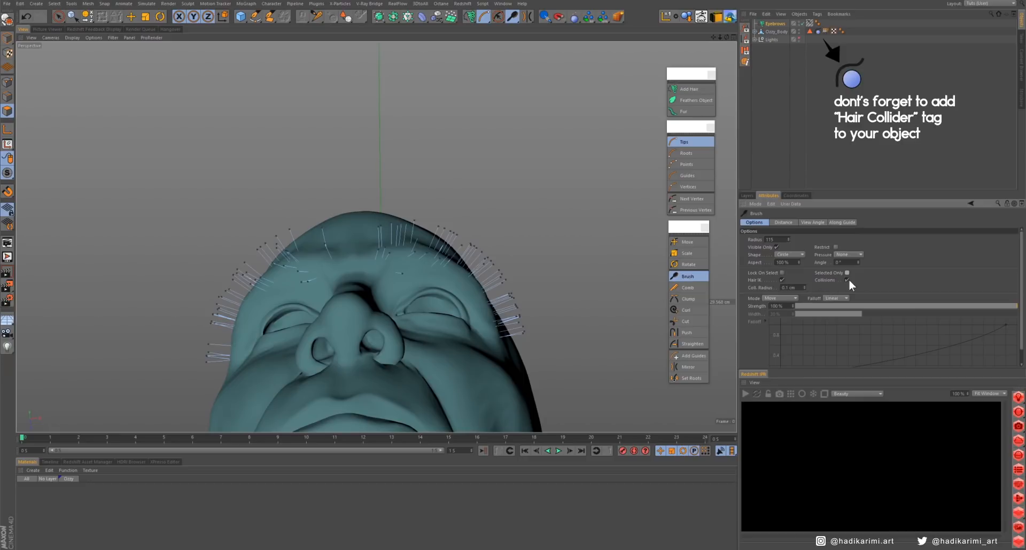
- Brush the guide tips of both eyebrows outward and down toward the temples so they lie along the brow
left_click_drag(409, 230, 514, 370, "alt")
left_click_drag(235, 265, 358, 307, "alt")
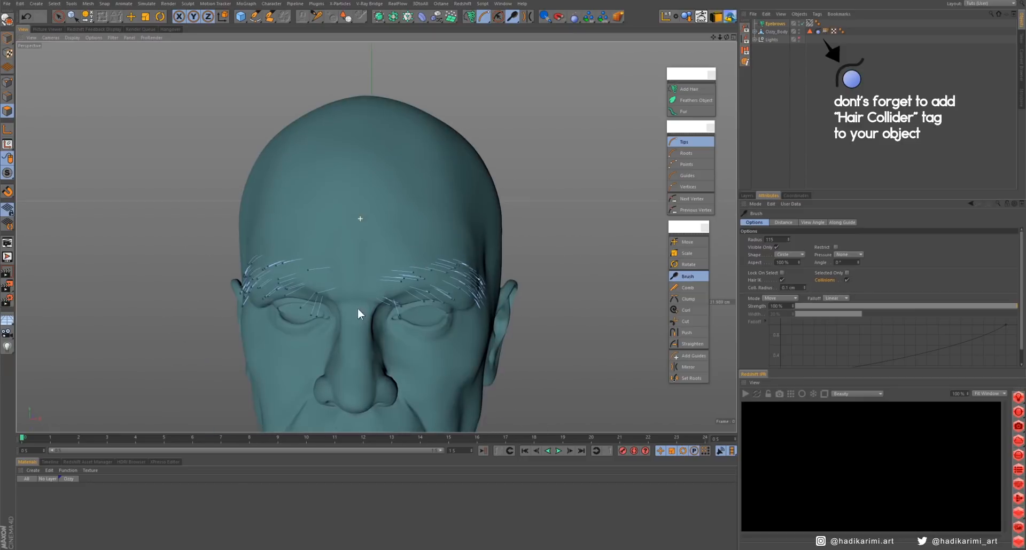
left_click_drag(482, 261, 501, 323)
mouse_move(448, 341)
left_mouse_down("alt")
mouse_move(387, 323)
mouse_move(525, 368)
left_mouse_up("alt")
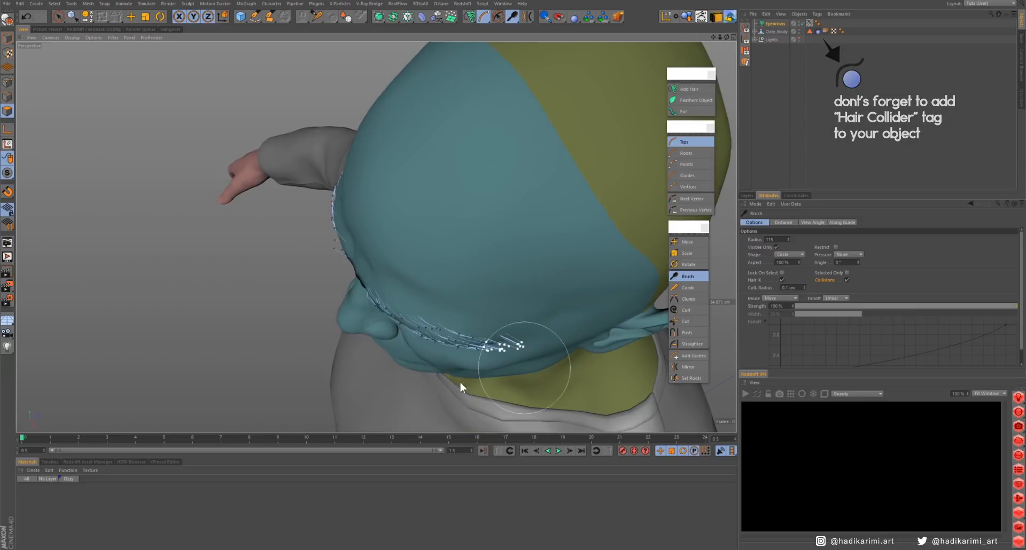
mouse_move(460, 383)
left_mouse_down("alt")
mouse_move(347, 302)
mouse_move(396, 278)
left_mouse_up("alt")
left_click_drag(472, 367, 414, 369)
left_click_drag(498, 313, 449, 207, "alt")
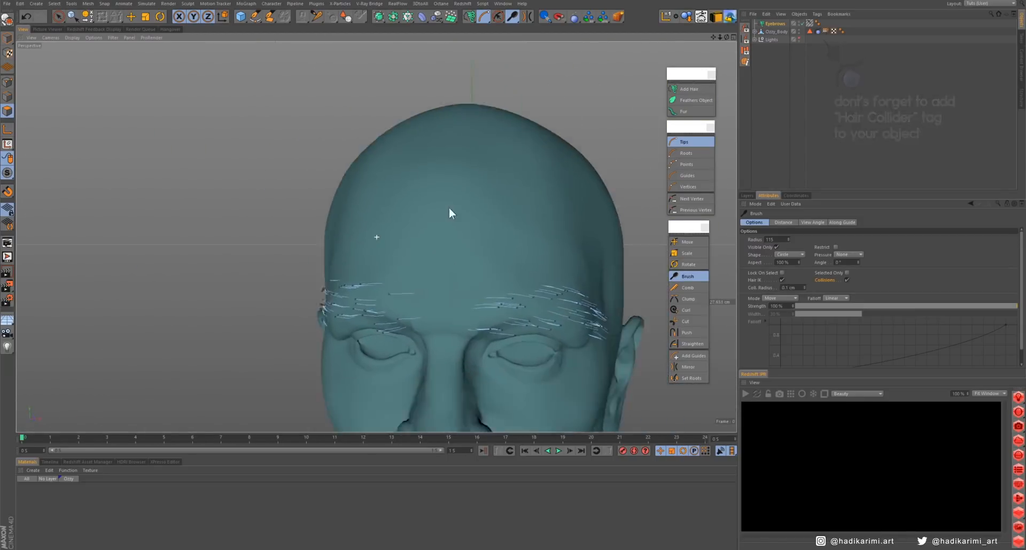
middle_click_drag(448, 207, 376, 143, "alt")
left_click_drag(522, 251, 397, 297, "alt")
left_click_drag(522, 296, 578, 305, "alt")
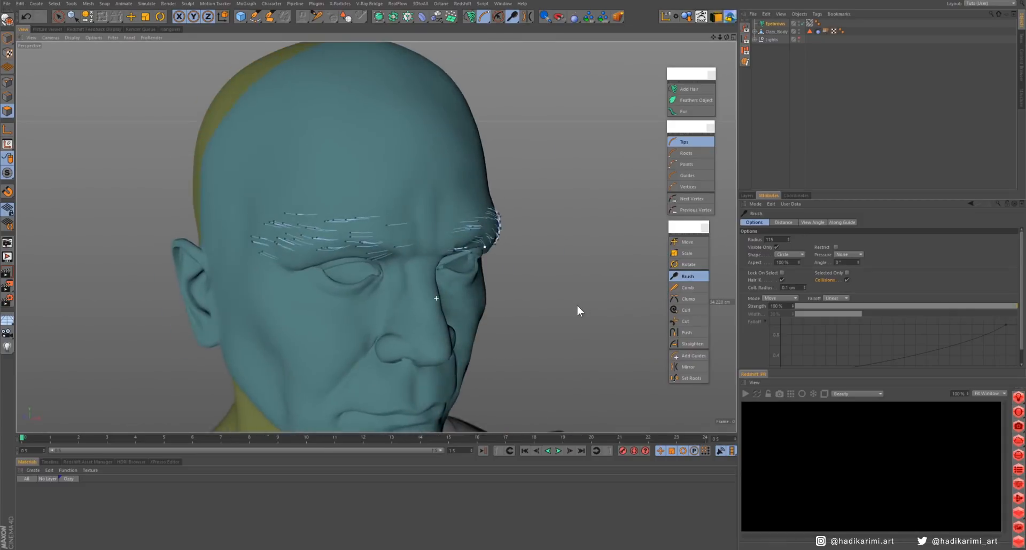
left_click_drag(454, 297, 598, 184, "alt")
- Switch the hair editing mode to Guides and brush the guides of both eyebrows into a smooth arc with a smaller brush radius
left_click(687, 175)
right_click_drag(444, 223, 484, 219, "alt")
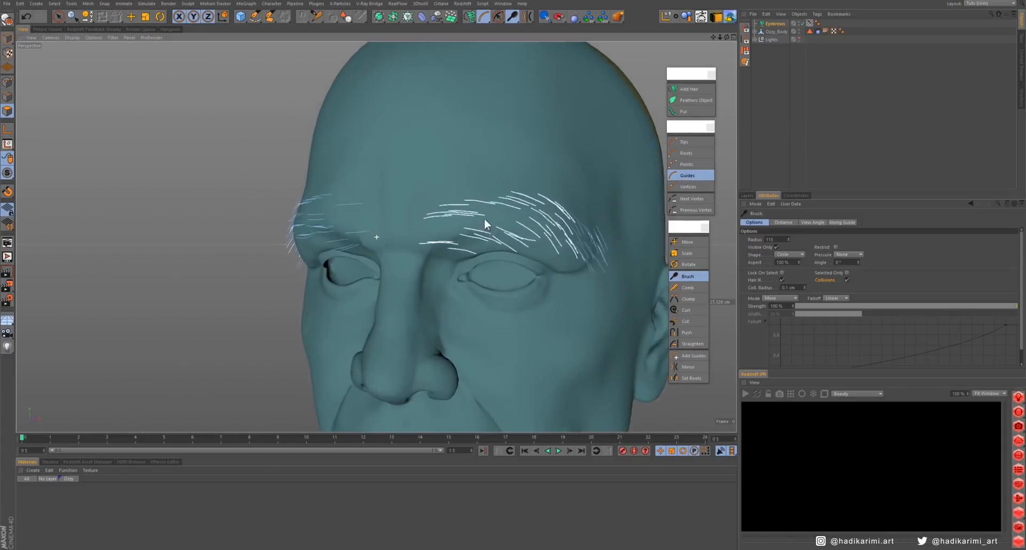
left_click_drag(511, 285, 522, 282, "alt")
middle_click_drag(560, 233, 546, 234)
left_click_drag(537, 243, 512, 273, "alt")
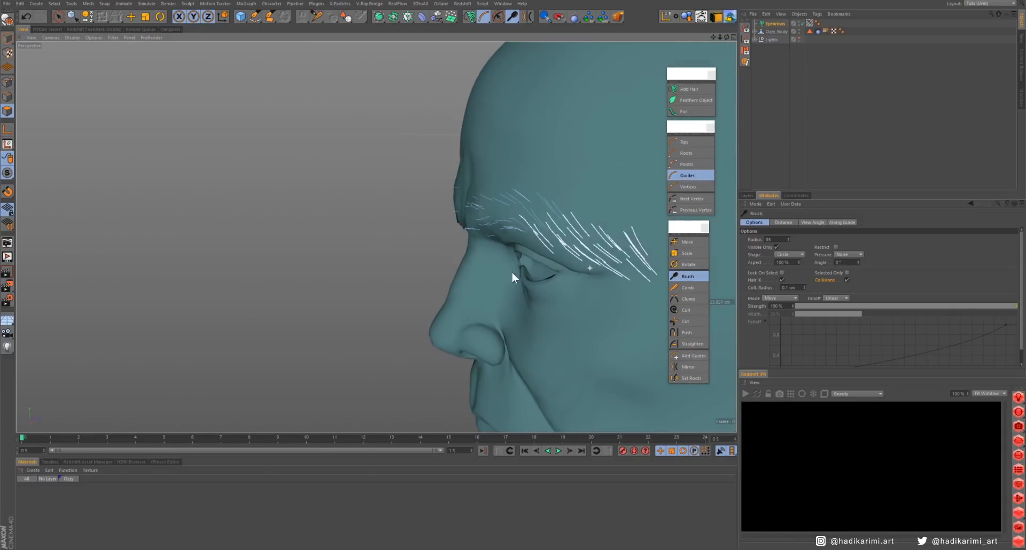
mouse_move(568, 290)
left_mouse_down("alt")
mouse_move(636, 271)
mouse_move(384, 319)
mouse_move(294, 235)
mouse_move(247, 349)
mouse_move(373, 348)
mouse_move(361, 286)
left_mouse_up("alt")
middle_click_drag(361, 286, 295, 215, "alt")
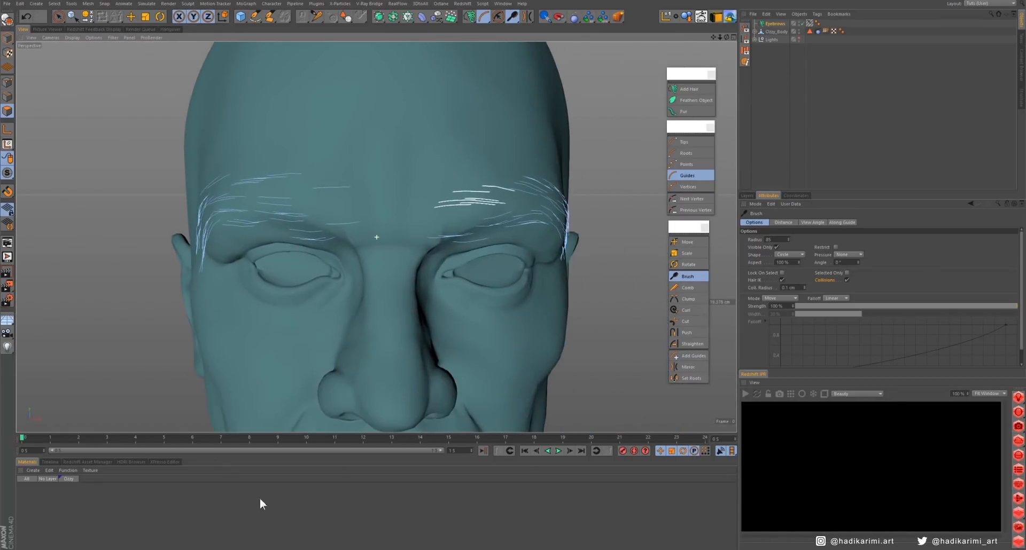
- Bring up the portrait reference photo zoomed in on the eyes and place it as a small window beside the head model
key("alt+Tab")
left_click_drag(763, 369, 796, 373)
key("ctrl+z")
double_click(808, 369)
scroll(807, 357, "up", 3)
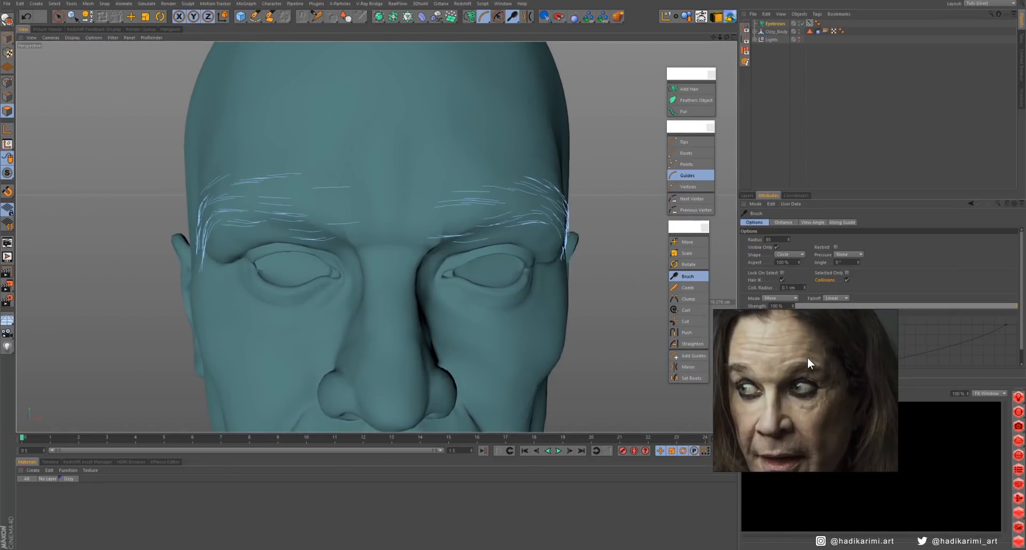
right_click_drag(802, 362, 113, 324)
left_click_drag(201, 274, 159, 336)
middle_click_drag(123, 382, 114, 361)
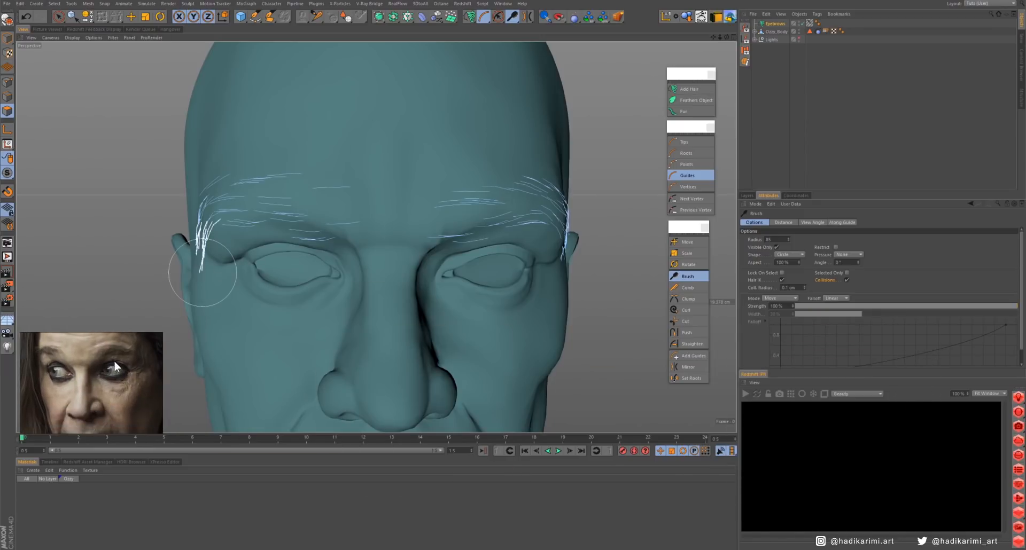
right_click_drag(140, 366, 134, 366)
- Set the guide count of the Eyebrows hair object to 200
left_click_drag(464, 262, 455, 256, "alt")
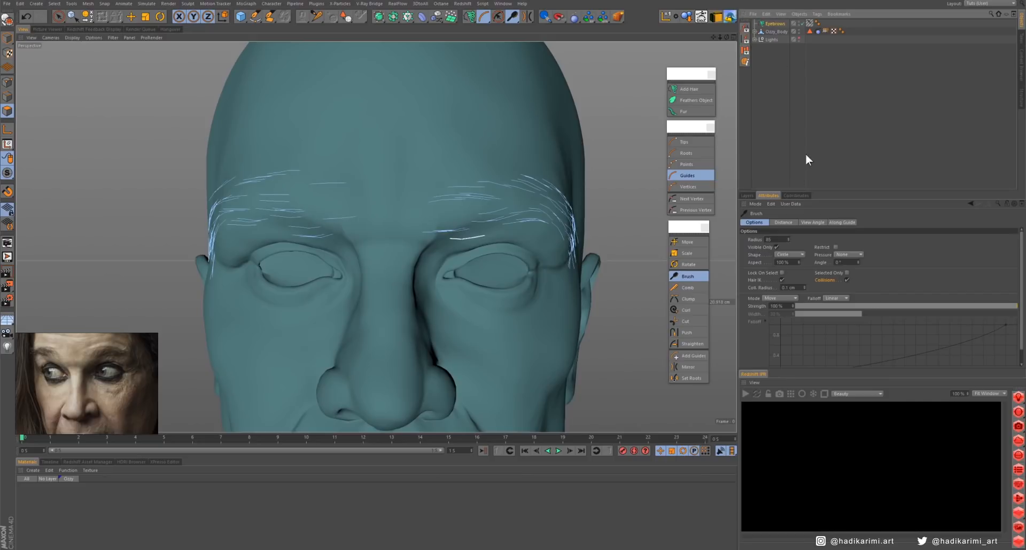
left_click(775, 24)
left_click_drag(770, 263, 795, 275)
type("200")
key("Return")
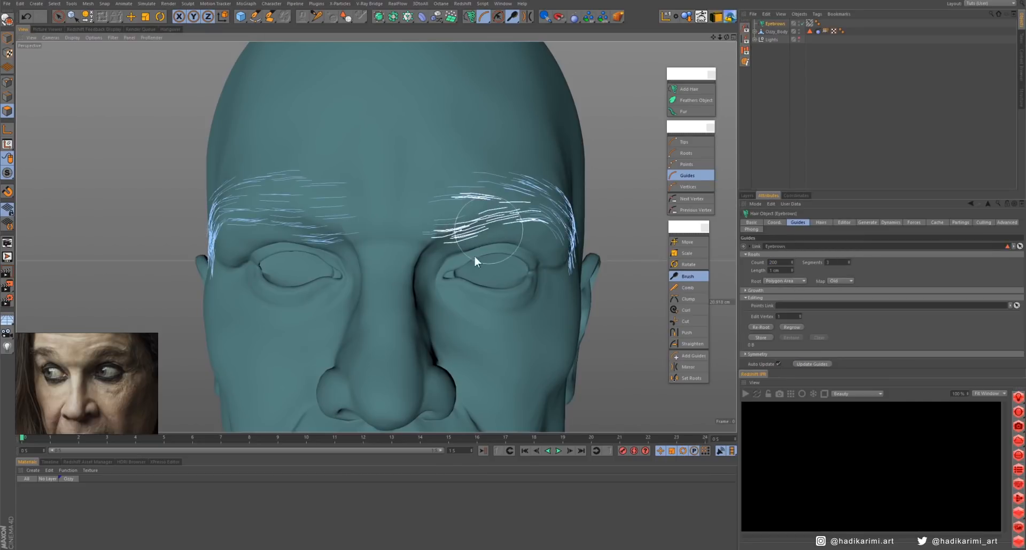
- Brush the denser guides of both eyebrows so they follow the brow arc toward the temples
left_click_drag(309, 209, 452, 213, "alt")
middle_click_drag(265, 238, 447, 214, "alt")
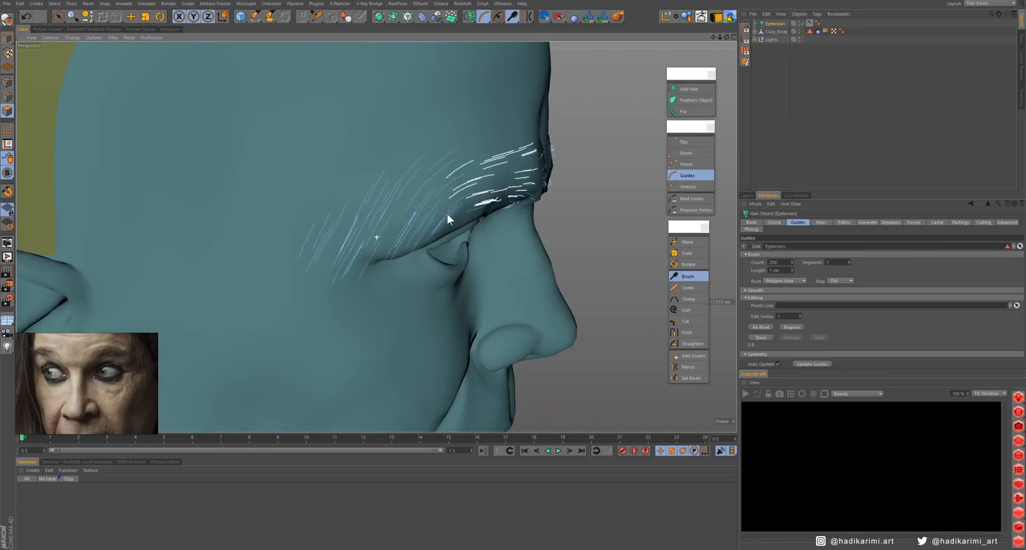
left_click_drag(425, 288, 390, 190, "alt")
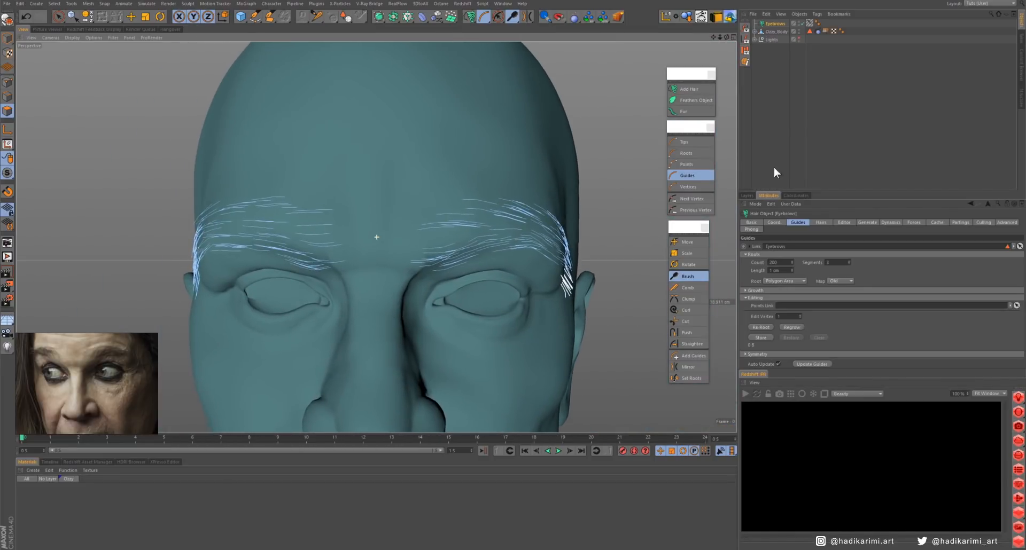
- Display the eyebrows as Hair Lines at 29 % preview detail and set their hair segments to 6
left_click(845, 221)
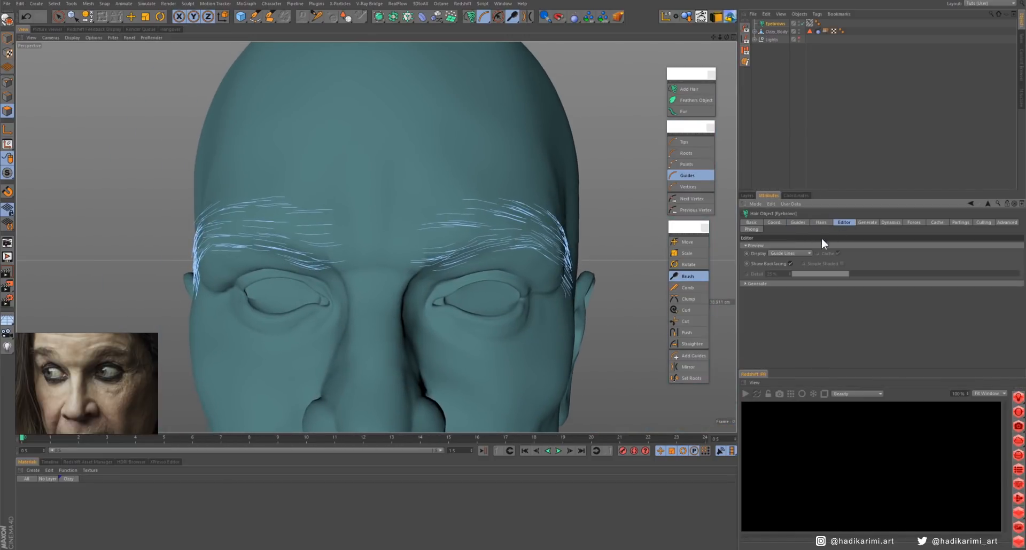
left_click(791, 253)
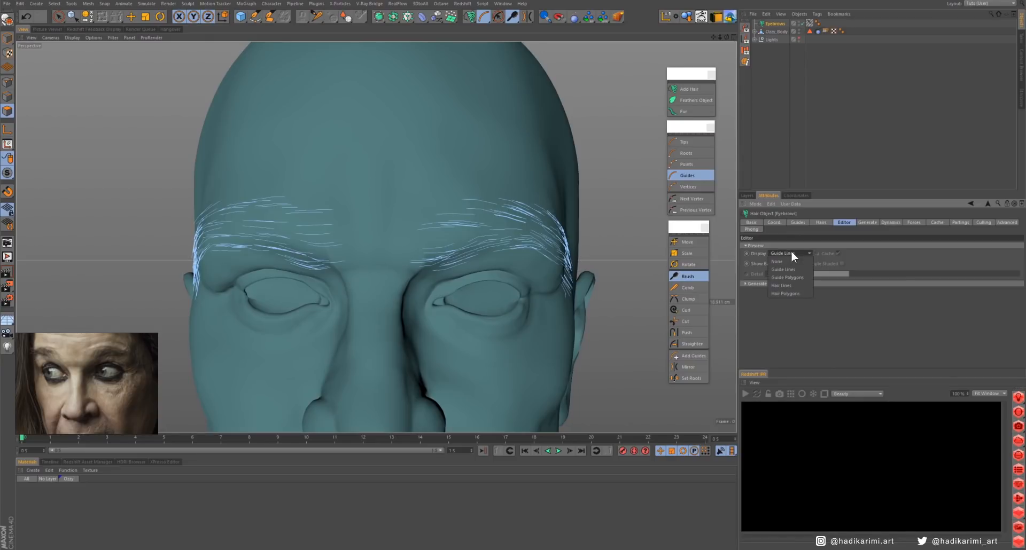
left_click(791, 286)
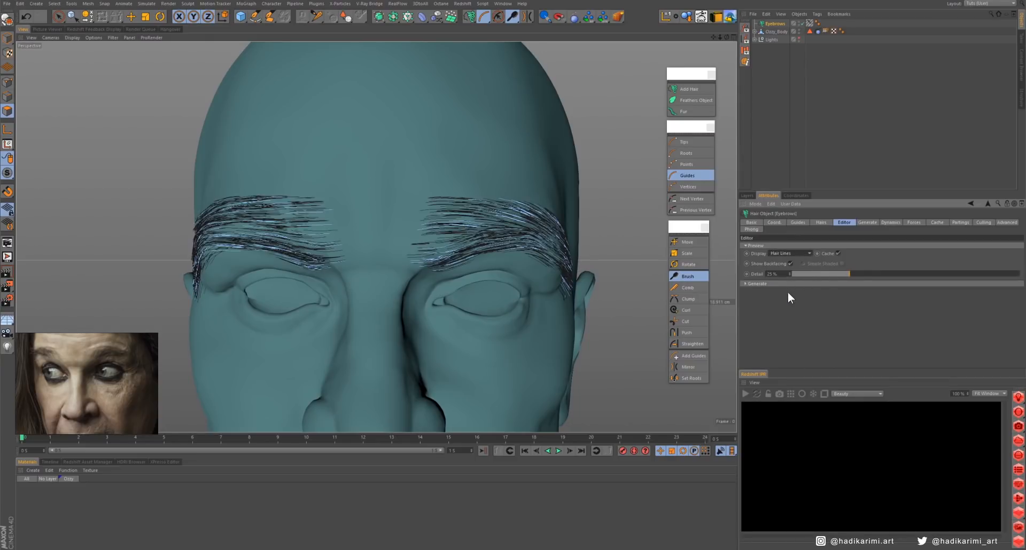
mouse_move(839, 273)
left_mouse_down()
mouse_move(813, 276)
mouse_move(912, 283)
mouse_move(825, 281)
mouse_move(842, 280)
left_mouse_up()
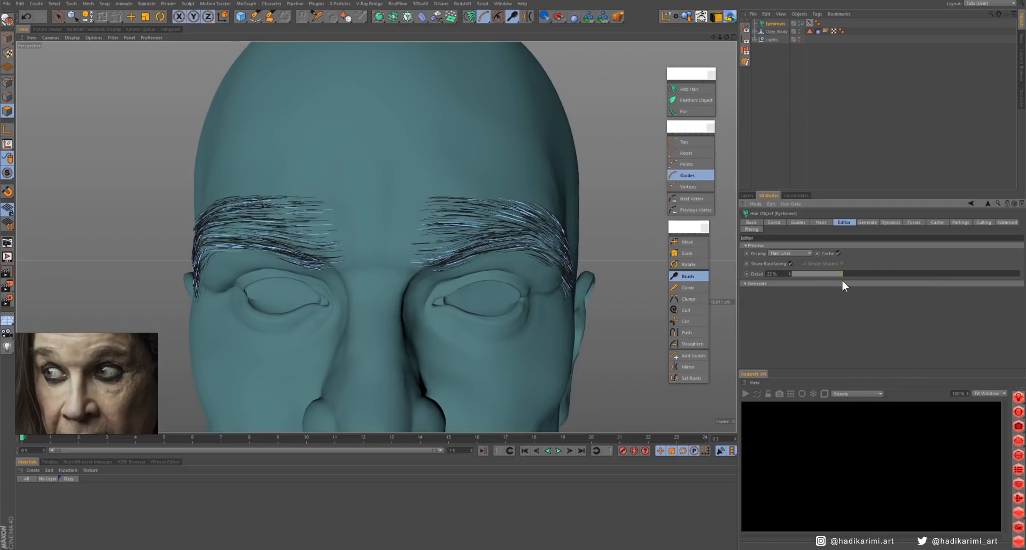
left_click(821, 223)
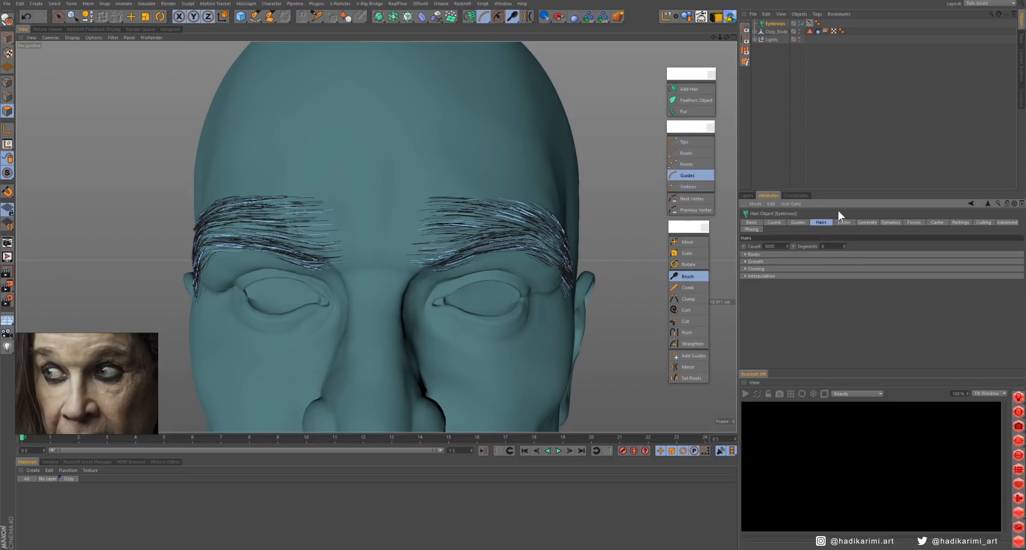
left_click(844, 222)
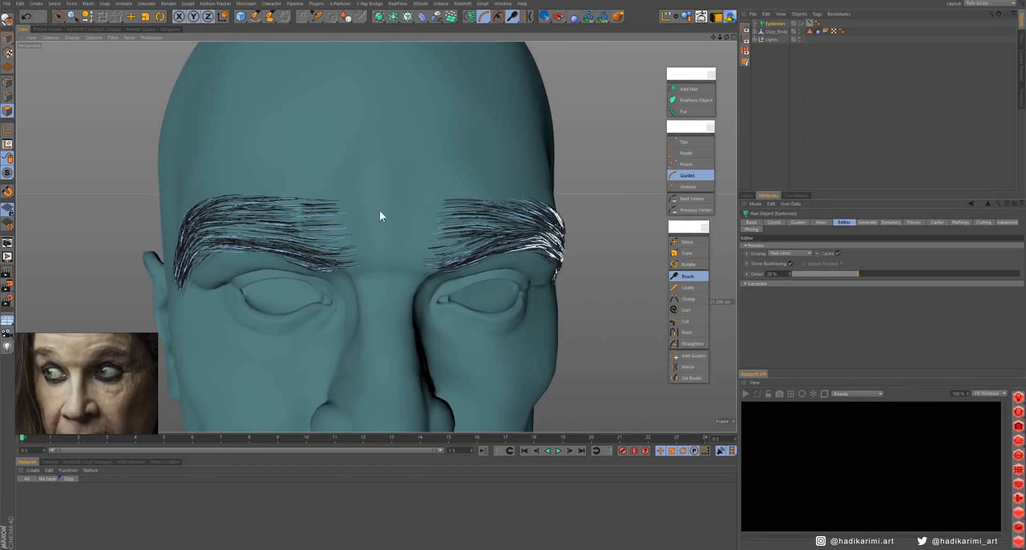
- Brush the guides along the lower part of both eyebrows to smooth the hair flow
left_click_drag(380, 210, 368, 200, "alt")
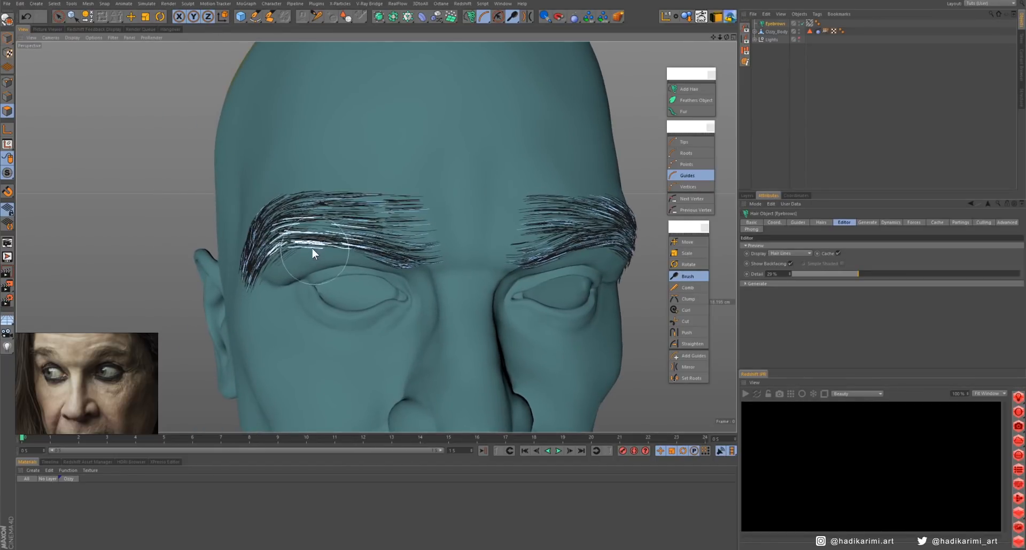
left_click_drag(296, 264, 506, 213, "alt")
- Turn on Clump in the eyebrow hair's interpolation settings and lower the end of the Attraction curve
left_click(823, 222)
left_click(760, 276)
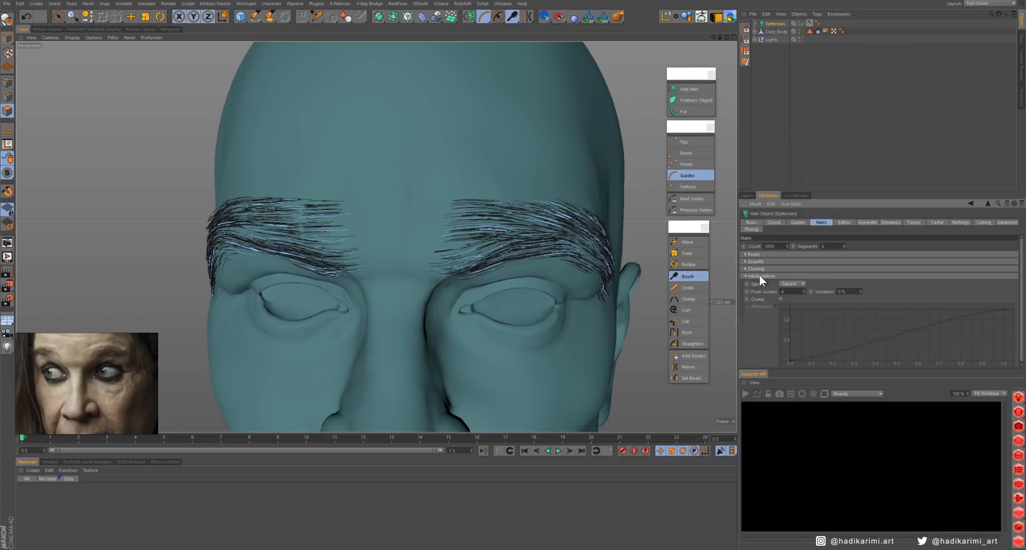
left_click(780, 299)
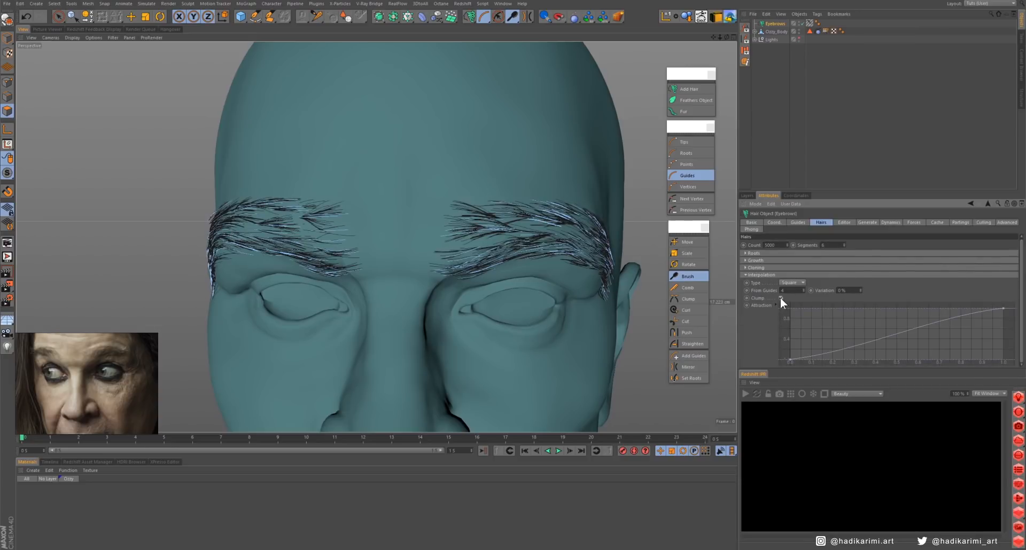
left_click(780, 298)
left_click(781, 299)
left_click_drag(1005, 311, 1007, 342)
- Read the online help on hair interpolation, covering Type, From Guides, Variation, Clump and Attraction with their example images
scroll(539, 387, "down", 2)
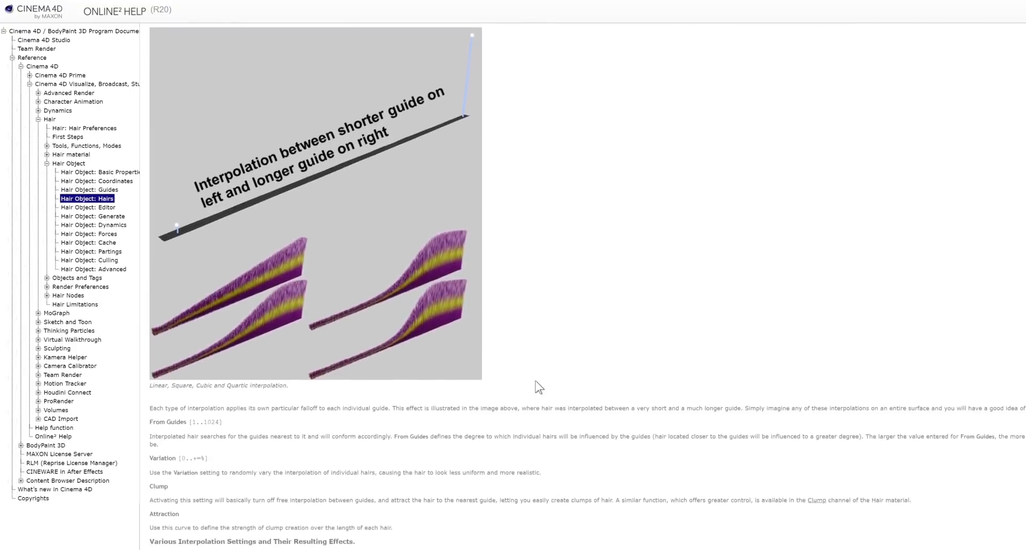
scroll(539, 387, "down", 10)
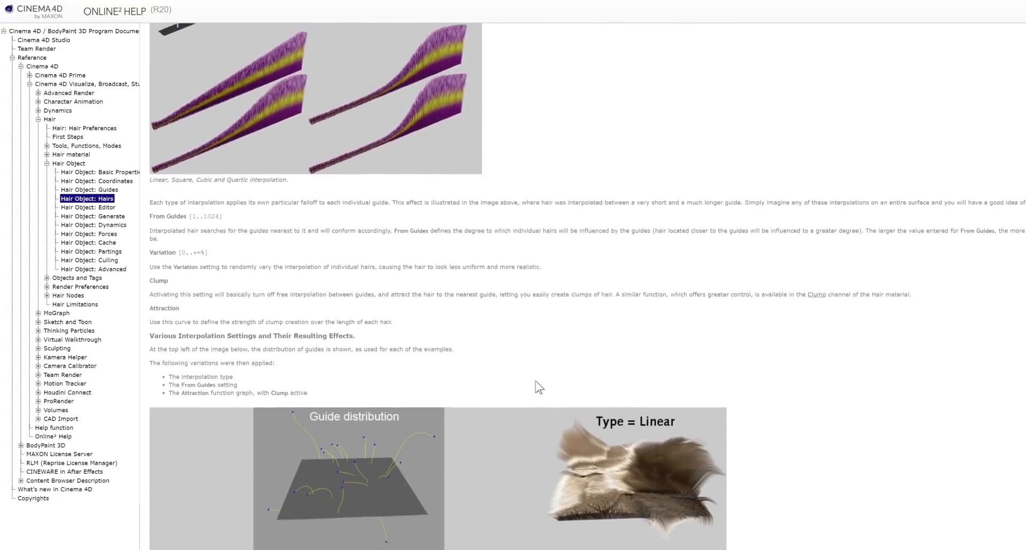
scroll(536, 380, "down", 2)
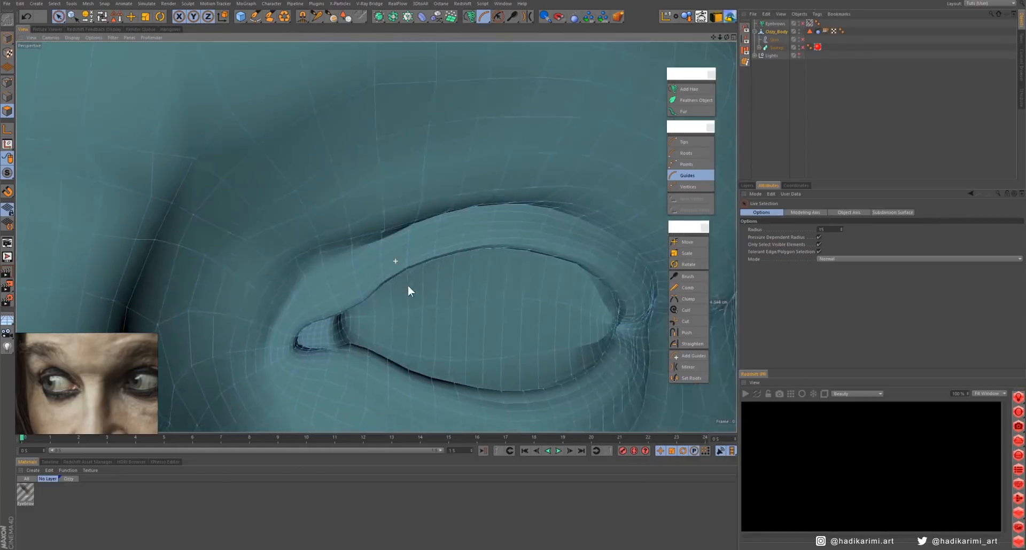
- Select the strip of polygons along the upper eyelid edge of the character's left eye with Live Selection
left_click_drag(408, 286, 401, 270, "alt")
right_click_drag(375, 236, 417, 251, "alt")
left_click_drag(248, 286, 267, 284, "alt")
right_click_drag(248, 261, 270, 267, "alt")
left_click_drag(220, 310, 466, 167)
middle_click_drag(466, 167, 309, 177, "alt")
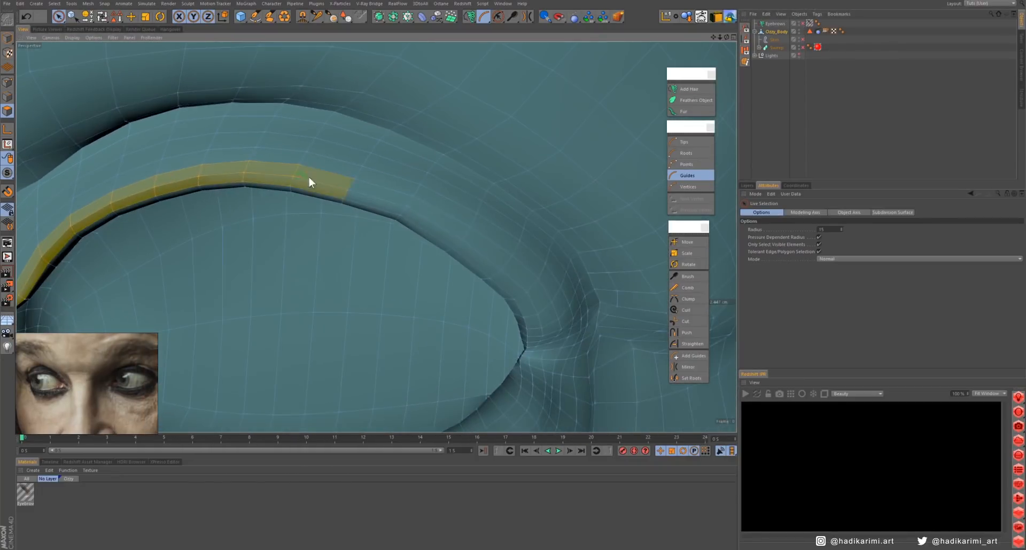
left_click_drag(309, 178, 541, 305)
left_click_drag(546, 297, 489, 314, "alt")
left_click_drag(513, 245, 561, 255, "alt")
right_click_drag(561, 254, 342, 300, "alt")
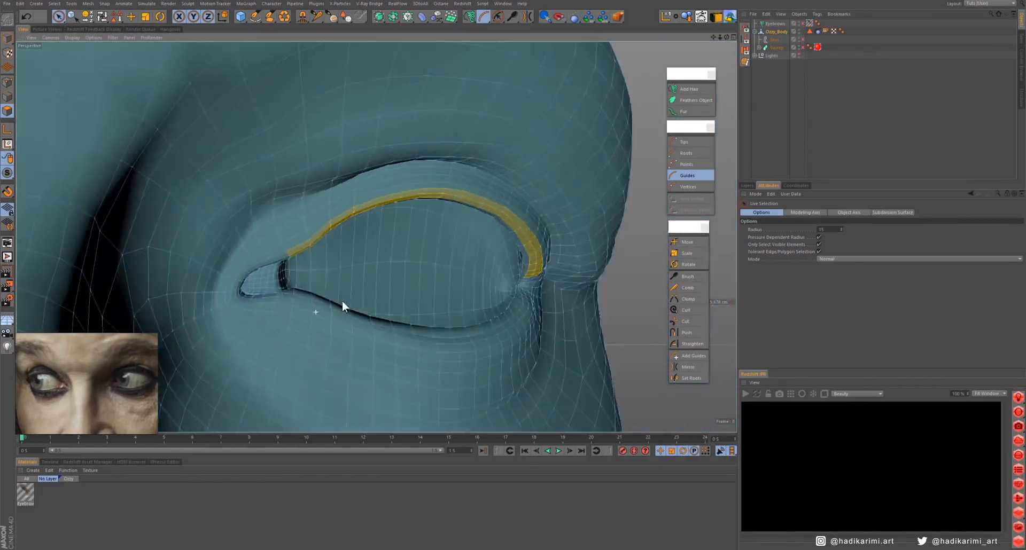
- Extend the selection with the matching polygon strip along the upper eyelid edge of the character's right eye
middle_click_drag(342, 301, 481, 267, "alt")
right_click_drag(378, 236, 476, 226, "alt")
left_click_drag(476, 226, 489, 235, "alt")
mouse_move(493, 273)
left_mouse_down("shift")
mouse_move(387, 192)
mouse_move(83, 260)
left_mouse_up("shift")
left_click_drag(287, 168, 303, 187, "alt")
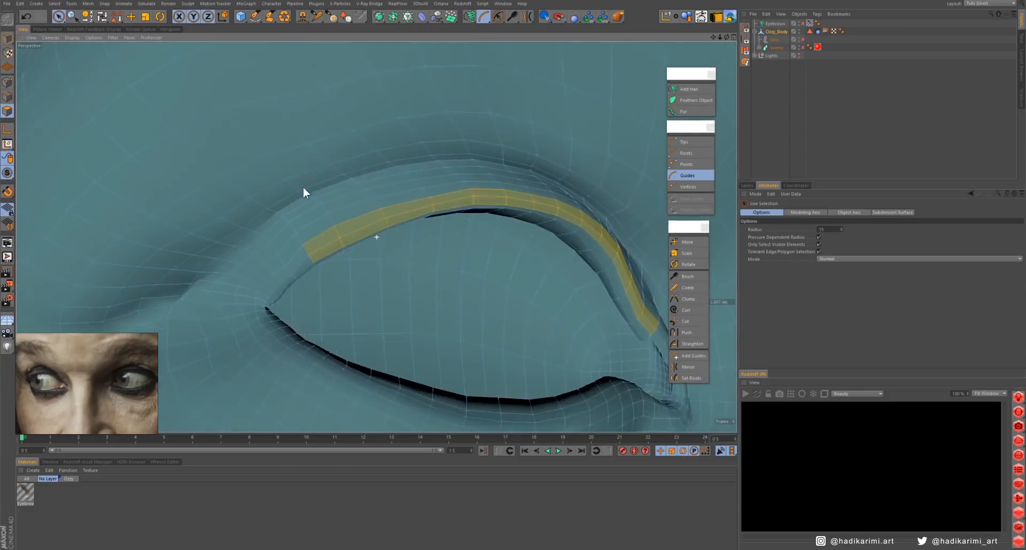
left_click_drag(310, 249, 275, 302, "shift")
left_click_drag(427, 214, 506, 177, "alt")
right_click_drag(506, 177, 342, 230, "alt")
- Add a hair object on the selected eyelid polygons and name it "Eyelash Top"
left_click(689, 88)
double_click(771, 24)
type("Eyelash Top")
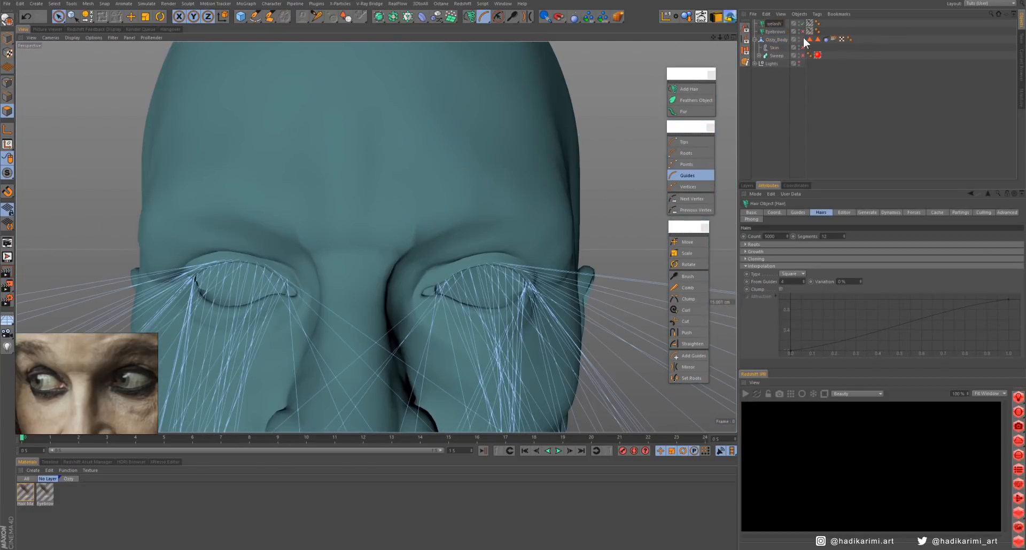
key("Return")
- Set the eyelash guides' length to 0.5 cm and their segments to 4
left_click(798, 212)
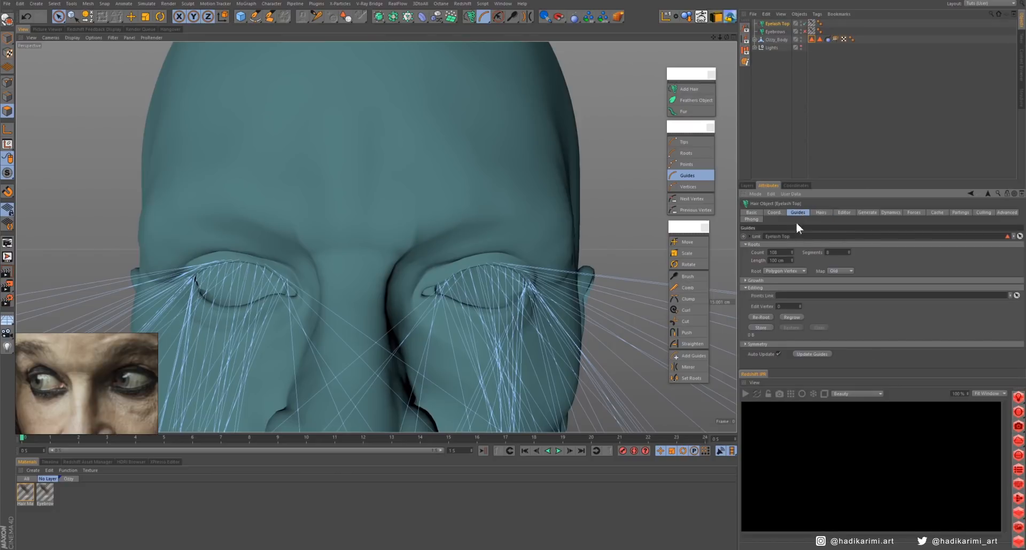
type("0.5")
key("Return")
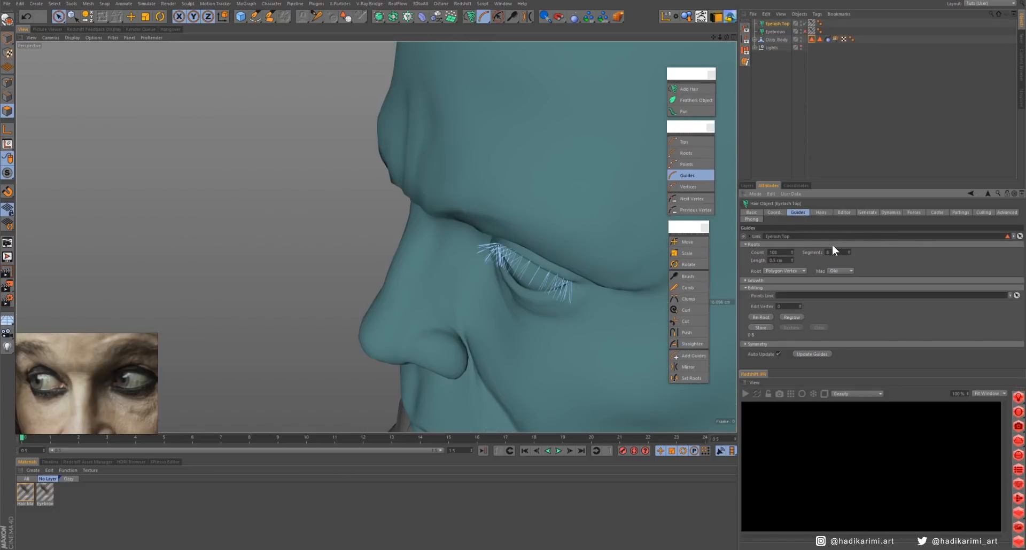
left_click_drag(536, 198, 529, 172, "alt")
left_click(836, 252)
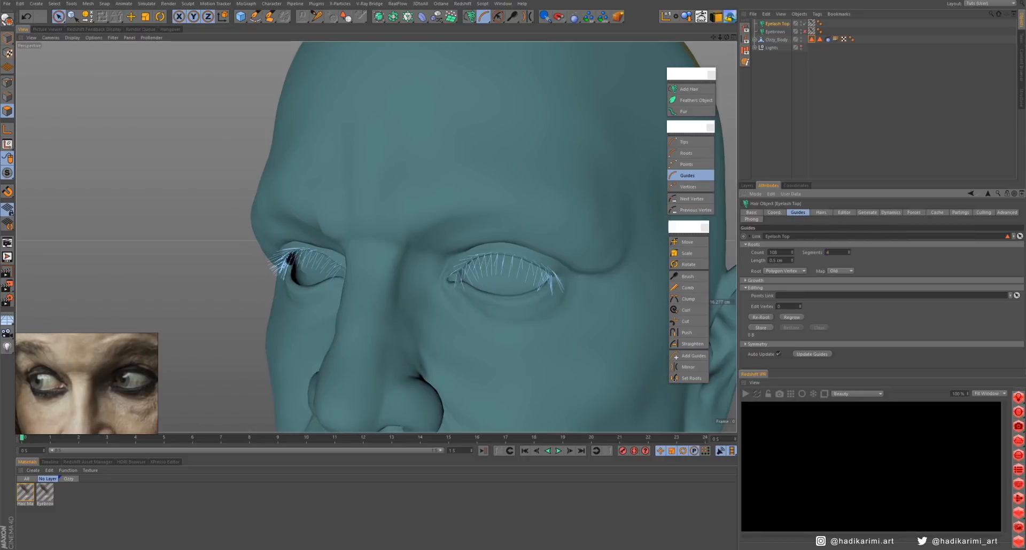
- Change the eyelash guides' root placement to Polygon Area and re-root them
left_click(786, 272)
left_click(785, 287)
left_click(766, 318)
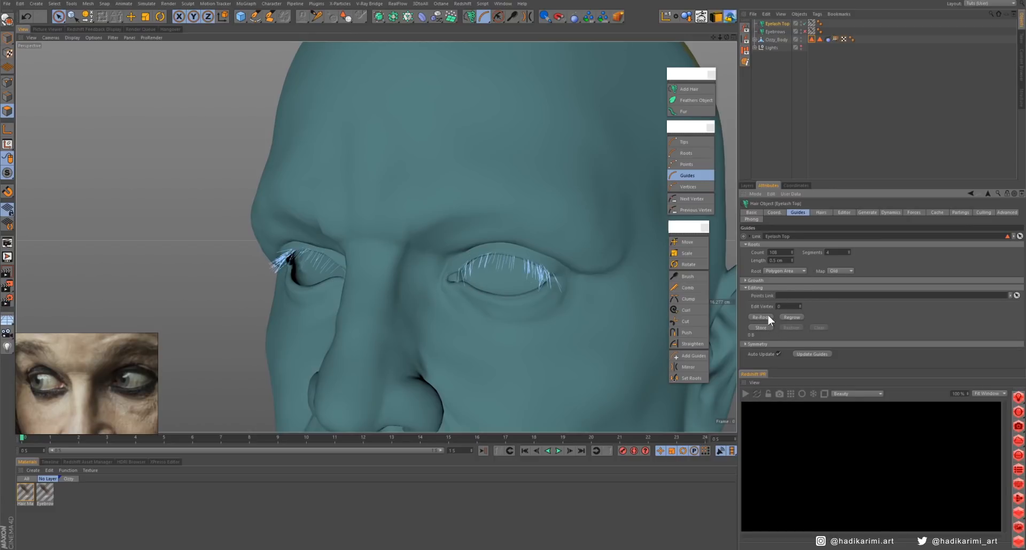
mouse_move(537, 310)
left_mouse_down("alt")
mouse_move(572, 311)
mouse_move(467, 305)
mouse_move(537, 302)
left_mouse_up("alt")
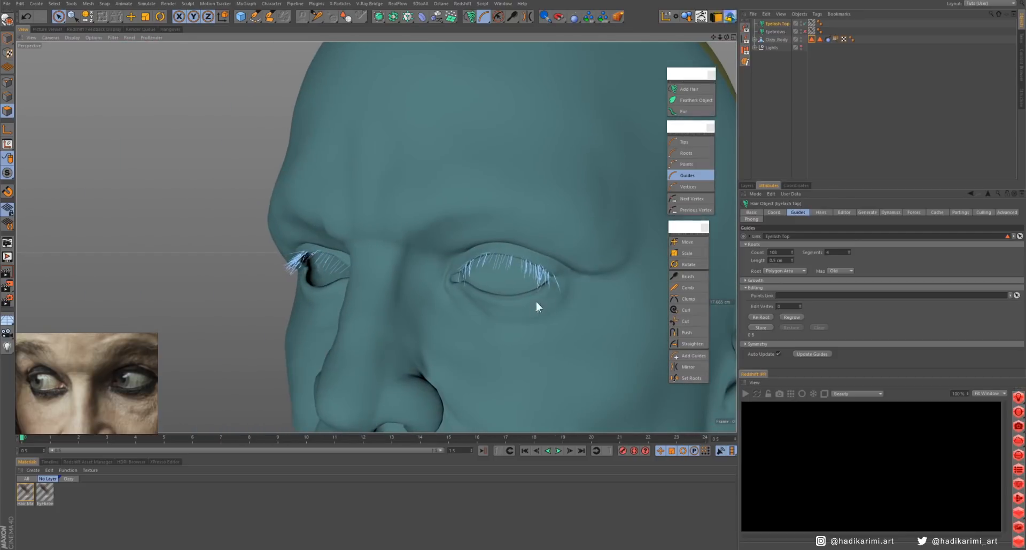
- Display the eyelashes as Hair Lines in the viewport and raise the preview detail
left_click(844, 212)
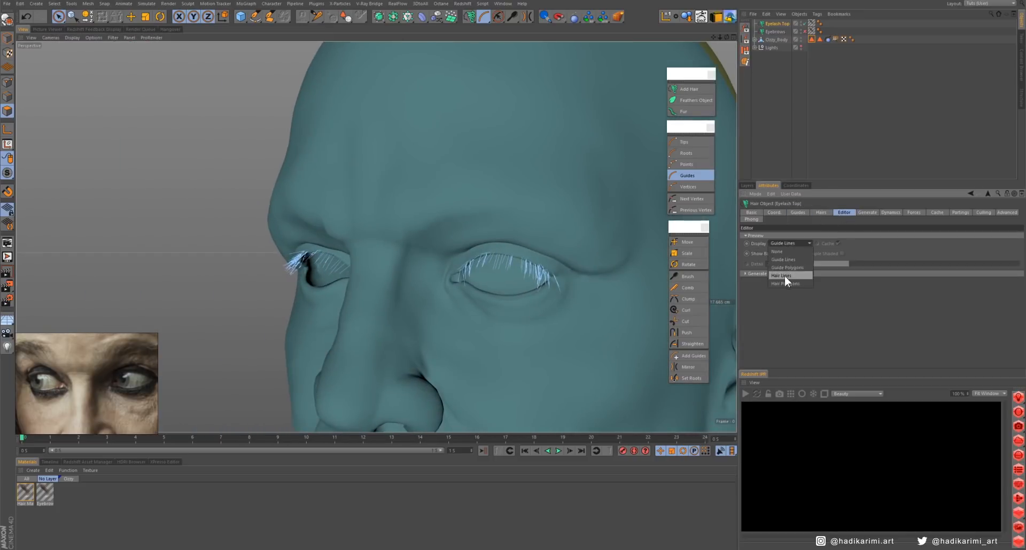
left_click(785, 275)
left_click_drag(573, 225, 572, 245, "alt")
left_click(945, 263)
- Set the eyelash hair count to 1500 and reduce the preview detail to 37 %
left_click(822, 213)
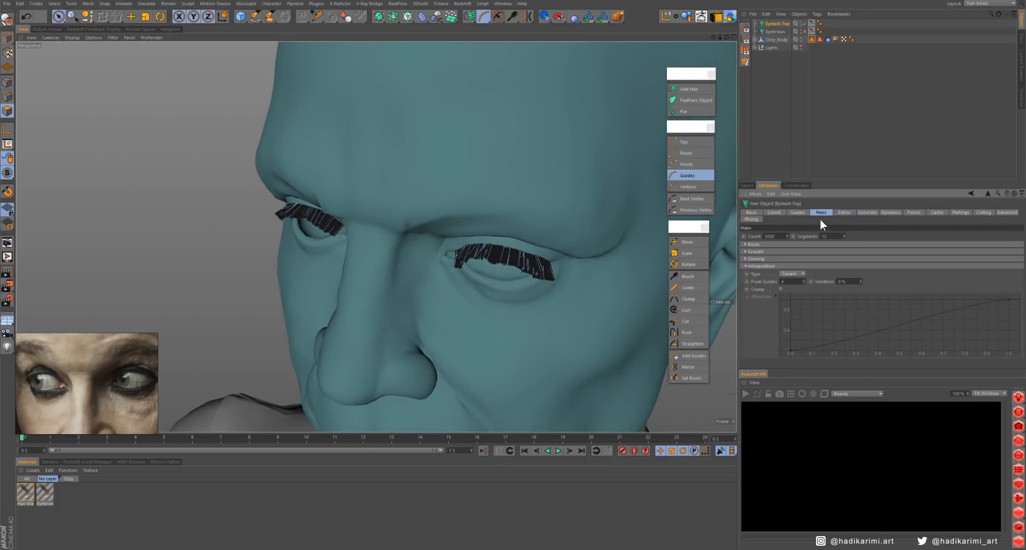
type("1500")
key("Tab")
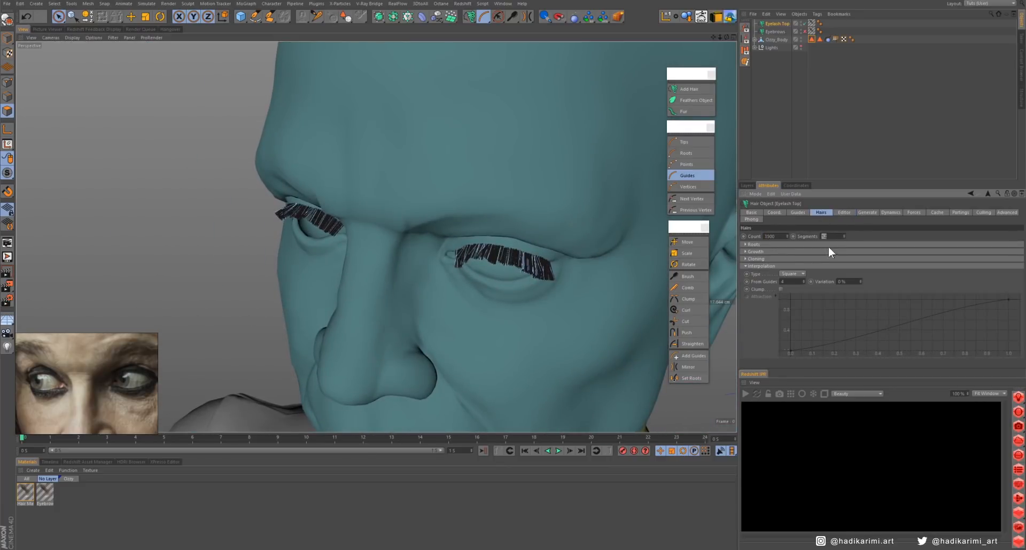
left_click(842, 212)
left_click(822, 213)
left_click(844, 212)
left_click(864, 264)
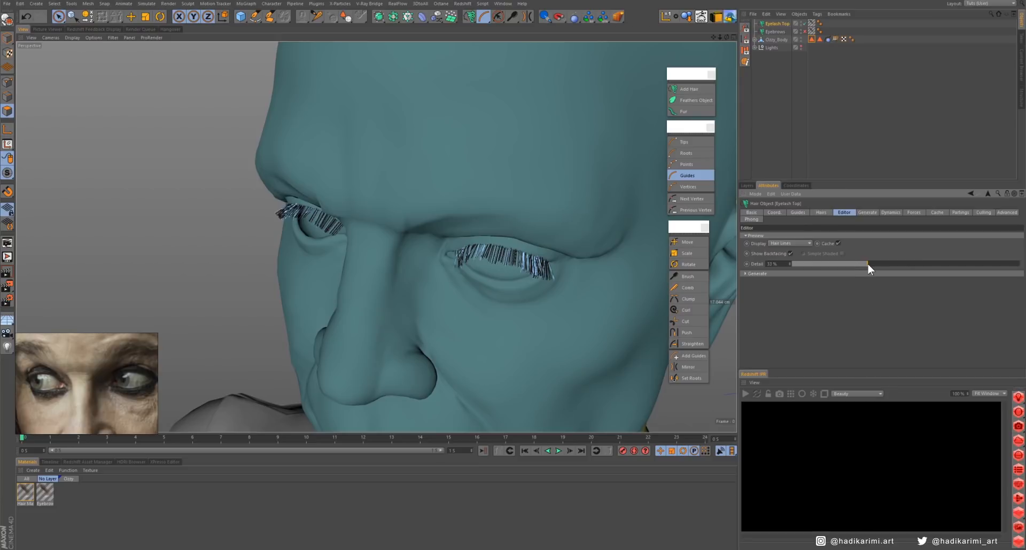
- Choose the hair Brush in Tips mode for the eyelashes and enlarge its radius to about 125
left_click_drag(632, 198, 538, 150, "alt")
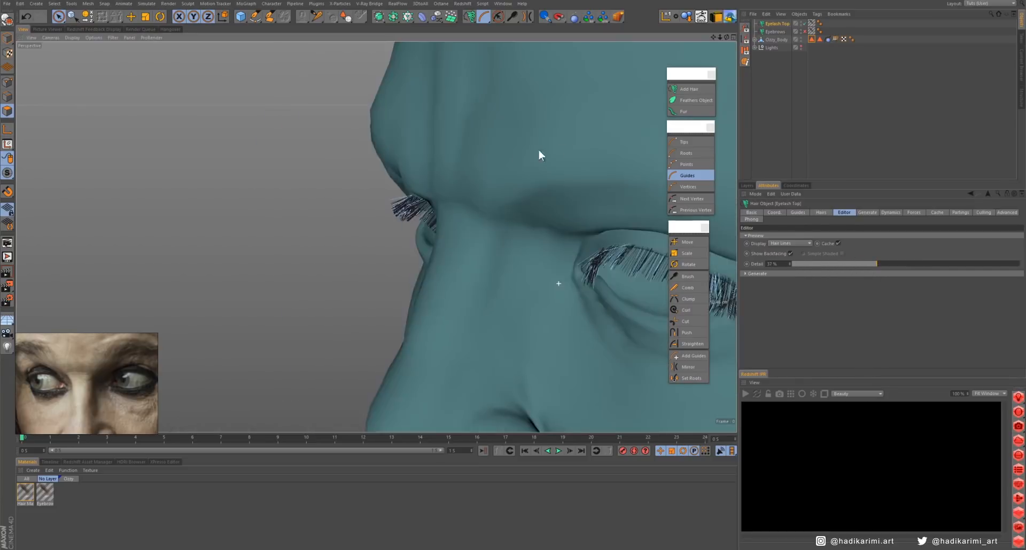
middle_click_drag(538, 150, 329, 142, "alt")
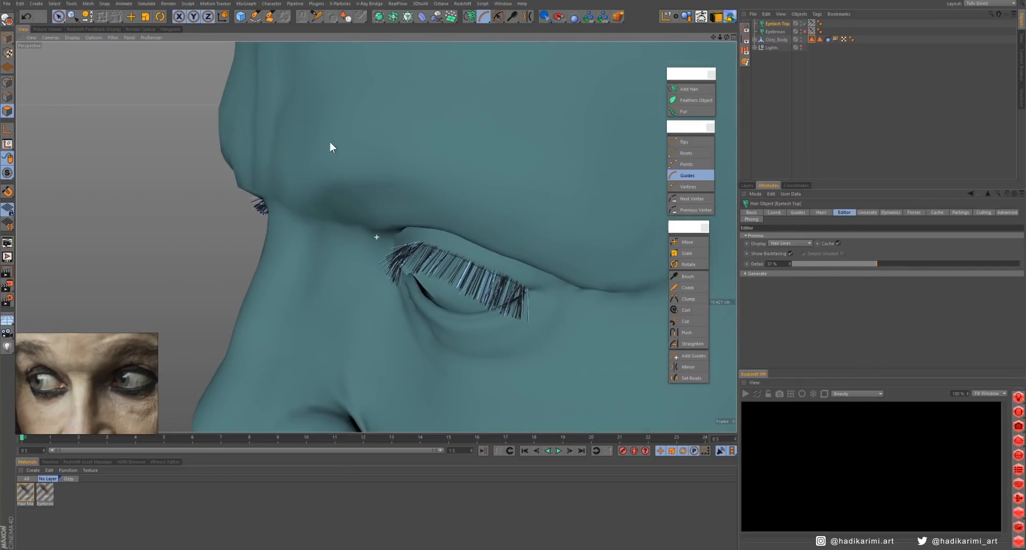
left_click(679, 142)
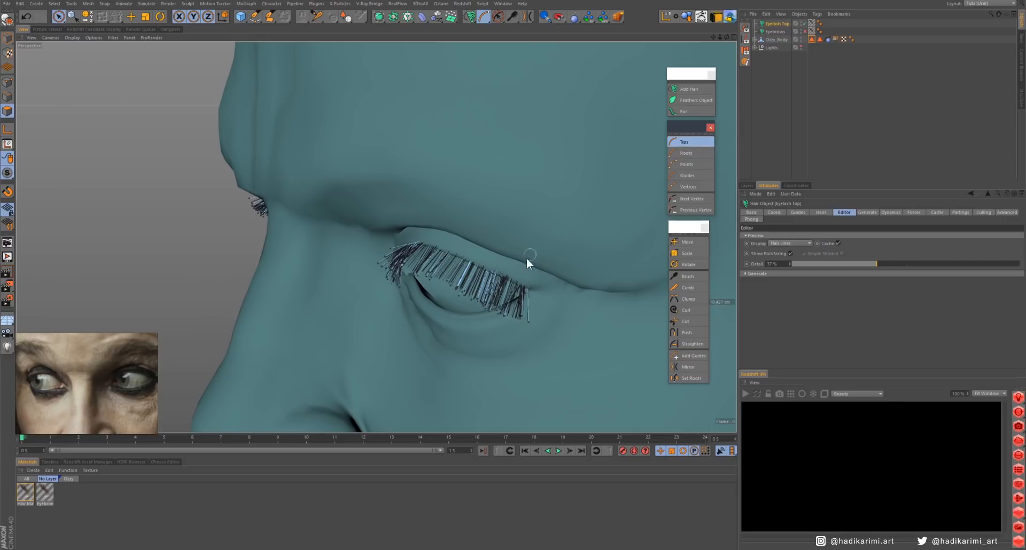
left_click(685, 277)
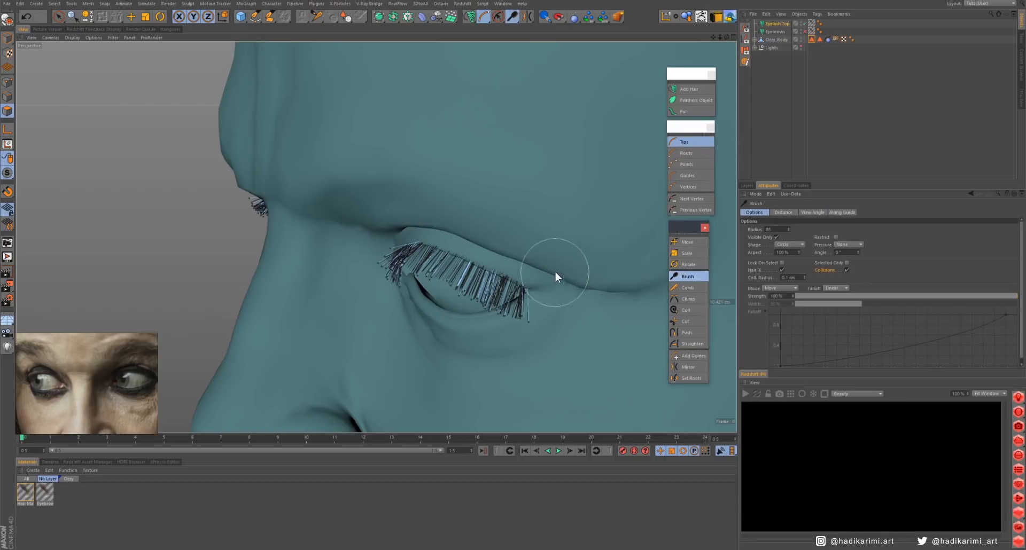
mouse_move(557, 271)
left_mouse_down("alt")
mouse_move(531, 280)
mouse_move(491, 259)
left_mouse_up("alt")
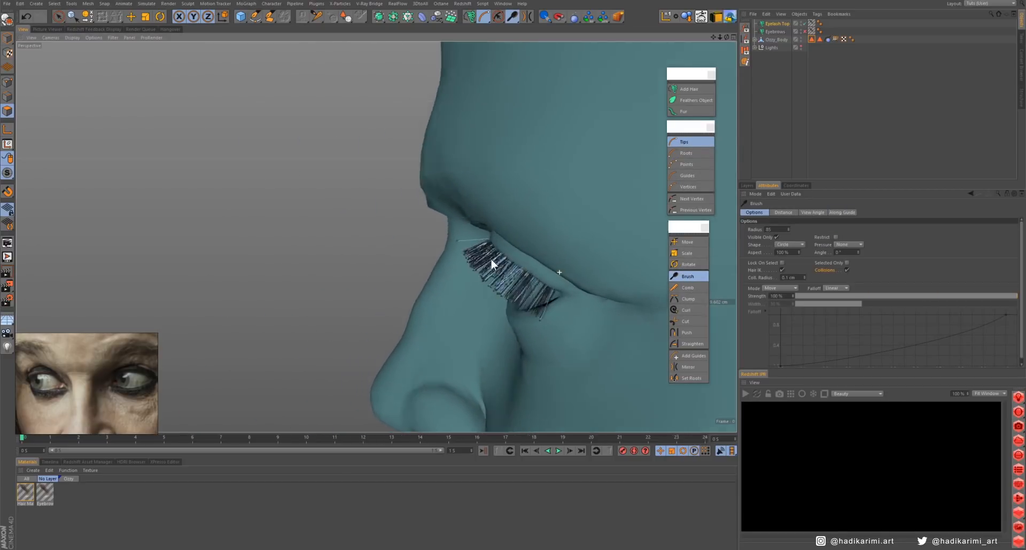
mouse_move(480, 273)
middle_mouse_down()
mouse_move(511, 246)
mouse_move(536, 262)
mouse_move(505, 219)
mouse_move(500, 285)
middle_mouse_up()
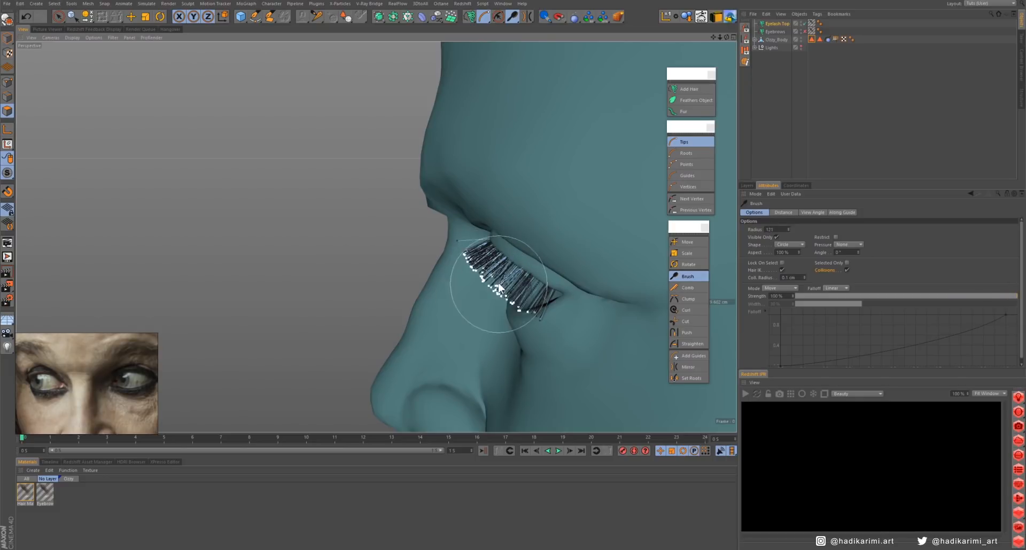
- Brush the tips of the upper eyelashes on both eyes upward and outward, away from the eyeballs
mouse_move(498, 290)
left_mouse_down("alt")
mouse_move(544, 309)
mouse_move(491, 237)
mouse_move(565, 198)
mouse_move(497, 219)
left_mouse_up("alt")
mouse_move(452, 231)
left_mouse_down()
mouse_move(478, 236)
mouse_move(422, 226)
left_mouse_up()
mouse_move(422, 227)
left_mouse_down("alt")
mouse_move(424, 181)
mouse_move(426, 198)
left_mouse_up("alt")
mouse_move(332, 217)
left_mouse_down()
mouse_move(296, 206)
mouse_move(327, 280)
mouse_move(609, 255)
mouse_move(283, 268)
mouse_move(246, 249)
mouse_move(167, 240)
mouse_move(213, 234)
mouse_move(229, 187)
left_mouse_up()
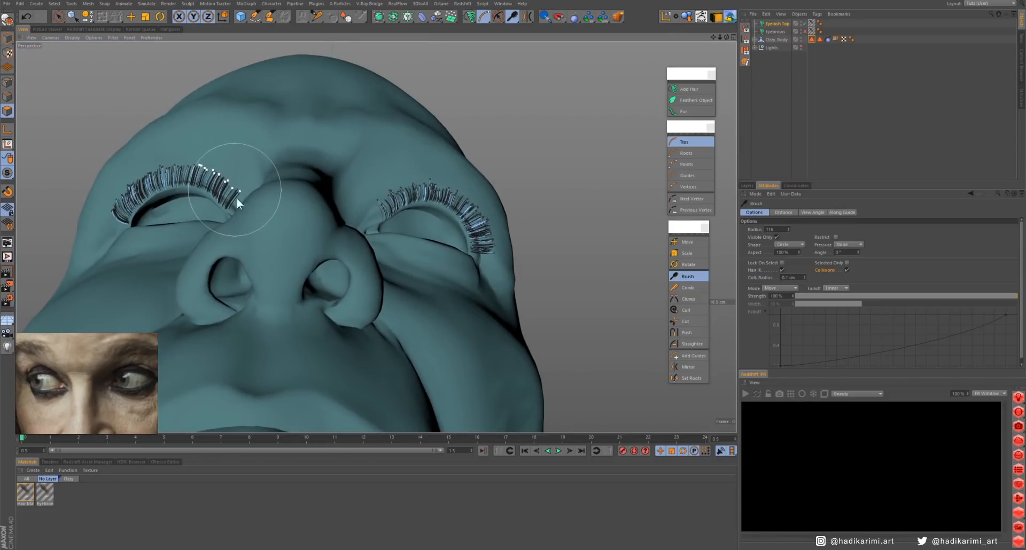
- Brush the upper eyelashes in Guides mode, sweeping the whole guides upward and outward around both eyes
left_click_drag(377, 235, 471, 294, "alt")
left_click(688, 176)
left_click_drag(408, 208, 497, 214, "alt")
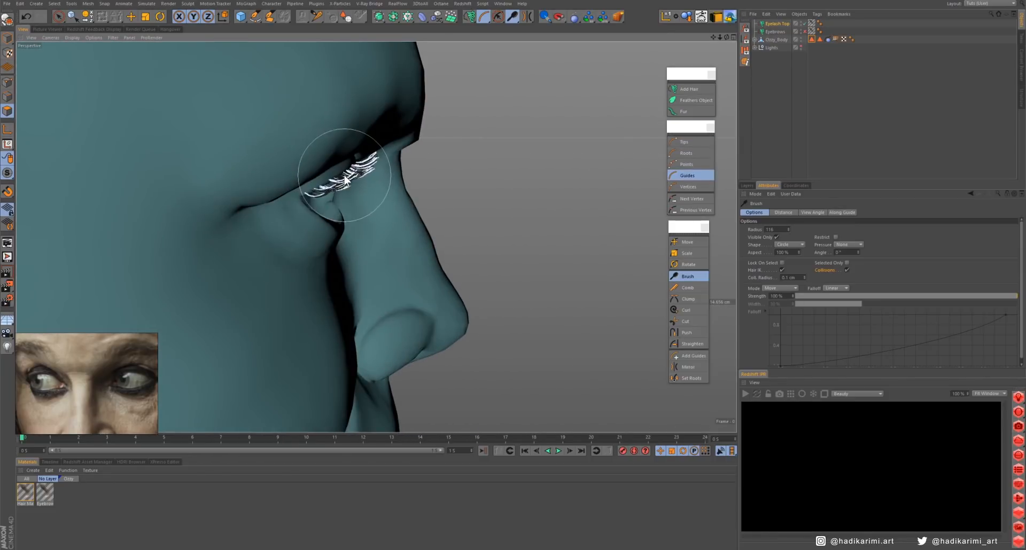
left_click_drag(342, 177, 353, 162)
mouse_move(389, 193)
left_mouse_down("alt")
mouse_move(390, 156)
mouse_move(529, 208)
mouse_move(402, 229)
mouse_move(261, 216)
mouse_move(419, 203)
mouse_move(634, 240)
mouse_move(339, 220)
mouse_move(403, 206)
mouse_move(275, 198)
mouse_move(391, 235)
mouse_move(278, 214)
left_mouse_up("alt")
scroll(369, 205, "up", 5)
left_click_drag(367, 194, 377, 155, "alt")
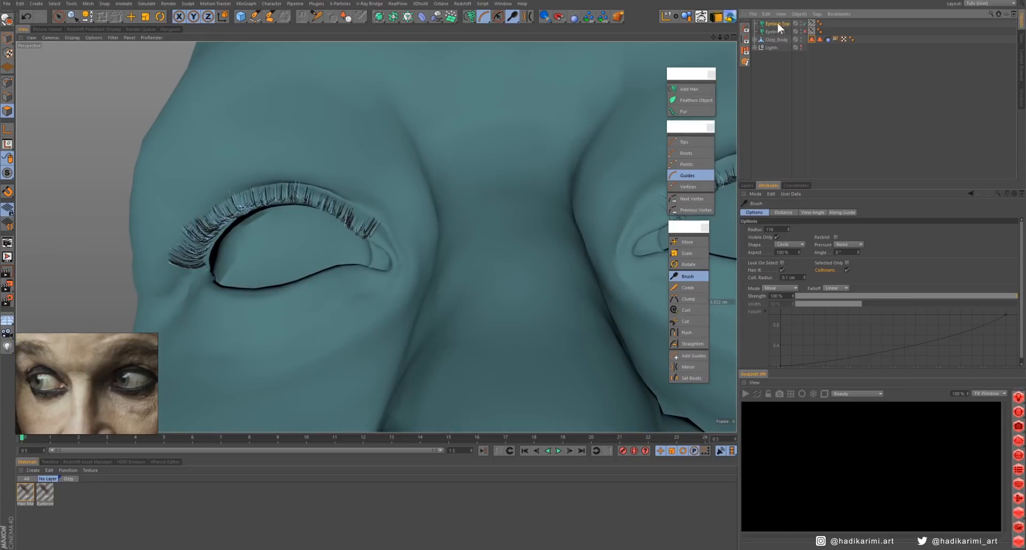
- Enable clumping in the upper eyelashes' hair interpolation and lower the end point of the Attraction curve
left_click(777, 23)
left_click(825, 212)
left_click(780, 289)
scroll(271, 148, "up", 5)
left_click_drag(278, 160, 366, 192, "alt")
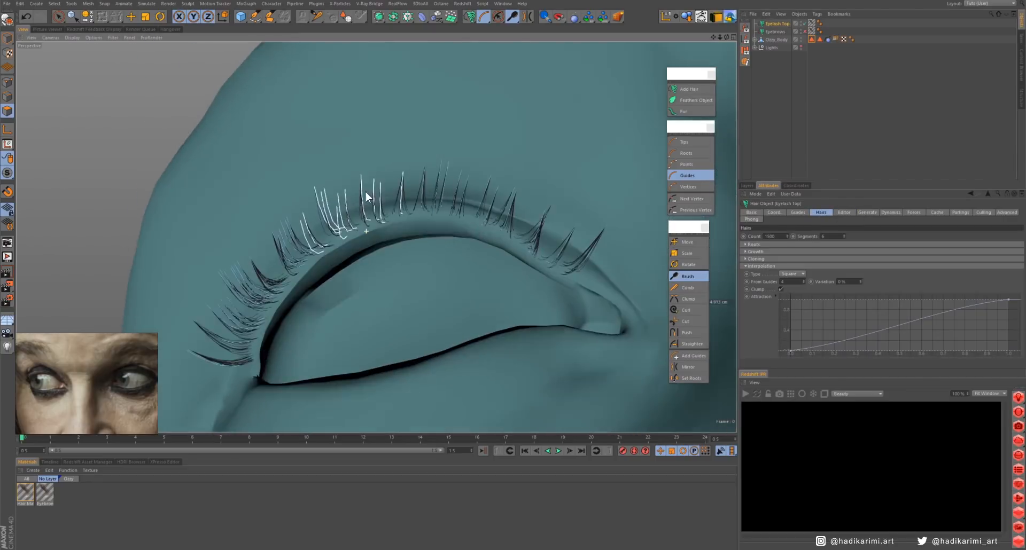
left_click_drag(1009, 300, 1009, 315)
left_click_drag(494, 249, 524, 210, "alt")
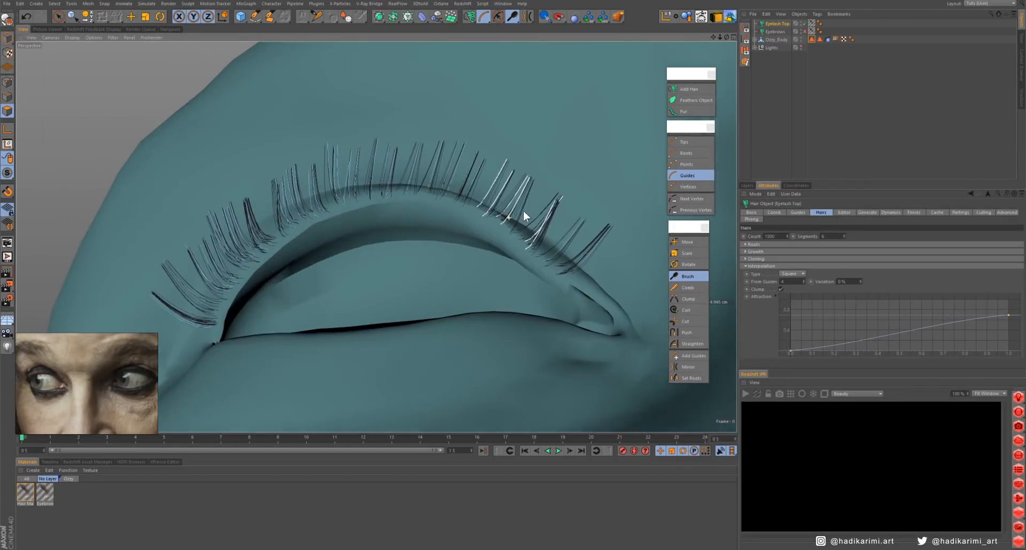
- Set the upper eyelashes' interpolation to 2 From Guides with a 10 % variation
left_click_drag(803, 282, 804, 289)
left_click(803, 280)
mouse_move(526, 209)
left_mouse_down("alt")
mouse_move(519, 200)
mouse_move(529, 210)
left_mouse_up("alt")
double_click(844, 282)
type("10")
key("Return")
middle_click_drag(641, 145, 434, 219, "alt")
scroll(460, 220, "down", 10)
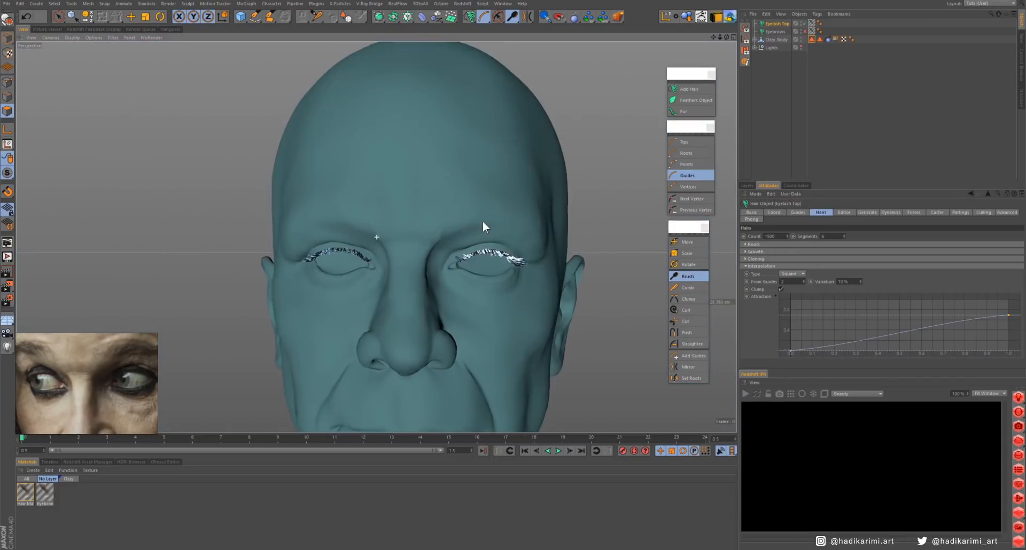
- Rename the eyelash hair material "Eyelash Top" and hide the upper eyelash object in the viewport
double_click(25, 504)
type("Eyelash")
key("Return")
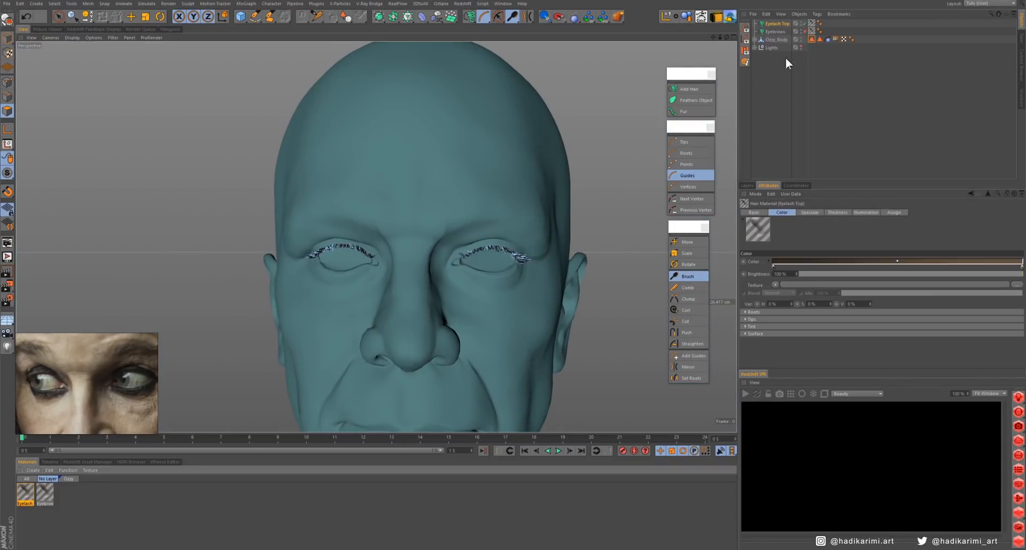
left_click(804, 24)
- Select the strip of polygons along the lower eyelid rim of both eyes and add a hair object there
mouse_move(227, 206)
left_mouse_down()
mouse_move(441, 284)
mouse_move(624, 182)
left_mouse_up()
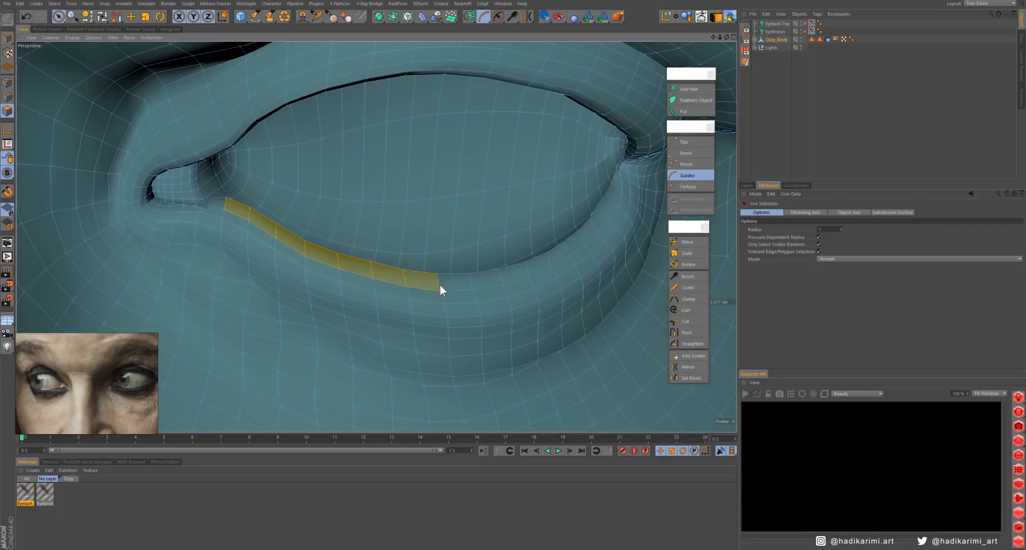
mouse_move(589, 229)
left_mouse_down("alt")
mouse_move(563, 213)
mouse_move(495, 265)
left_mouse_up("alt")
right_click_drag(495, 265, 364, 328, "alt")
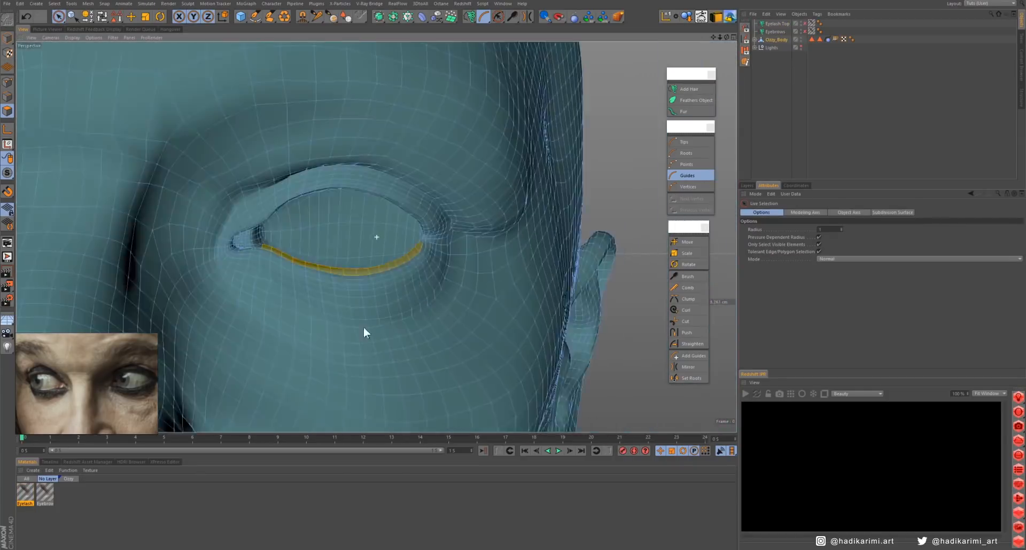
mouse_move(363, 328)
left_mouse_down("alt")
mouse_move(269, 246)
mouse_move(483, 315)
mouse_move(612, 272)
left_mouse_up("alt")
mouse_move(584, 298)
left_mouse_down("alt")
mouse_move(515, 278)
mouse_move(460, 308)
left_mouse_up("alt")
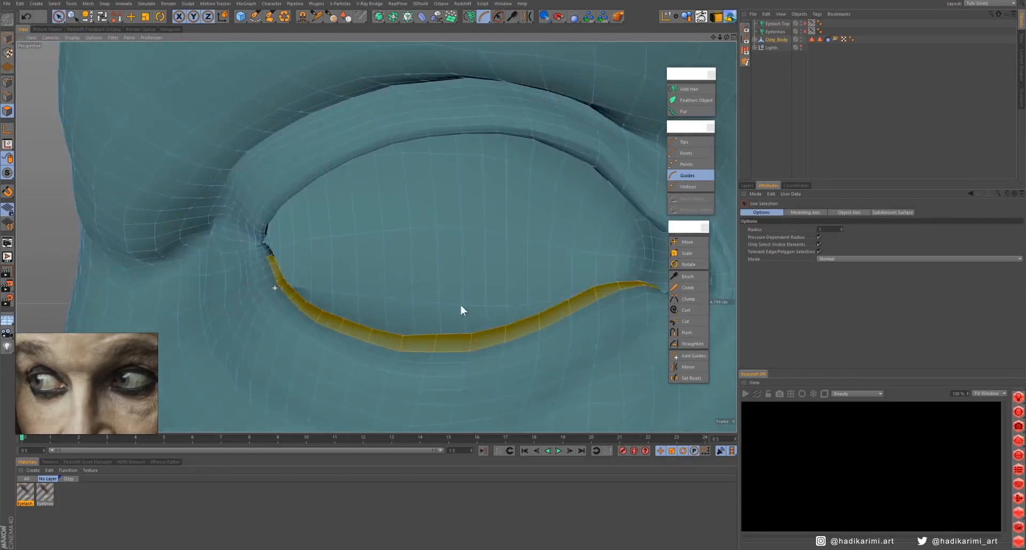
right_click_drag(460, 309, 425, 269, "alt")
left_click_drag(425, 269, 408, 220, "alt")
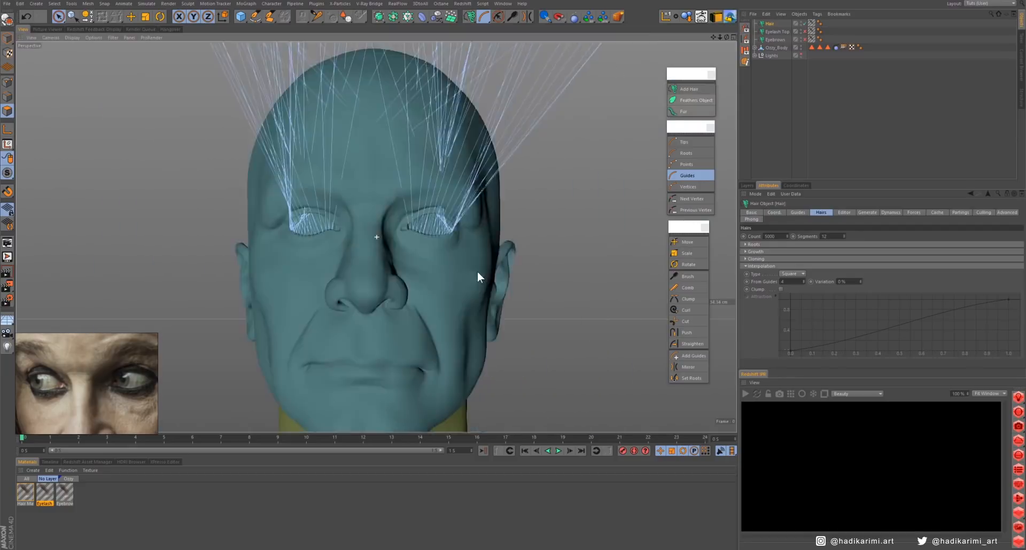
left_click_drag(476, 271, 771, 24, "alt")
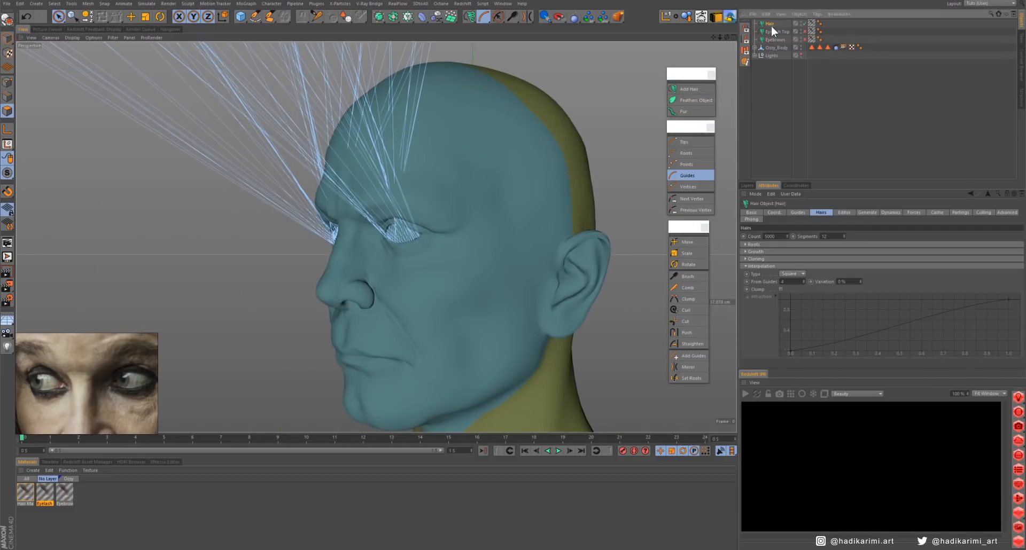
- Name the new hair object, its polygon selection tag and its hair material "Eyelash Bottom"
double_click(770, 23)
type("Eyelash Bottom")
left_click(819, 47)
double_click(777, 222)
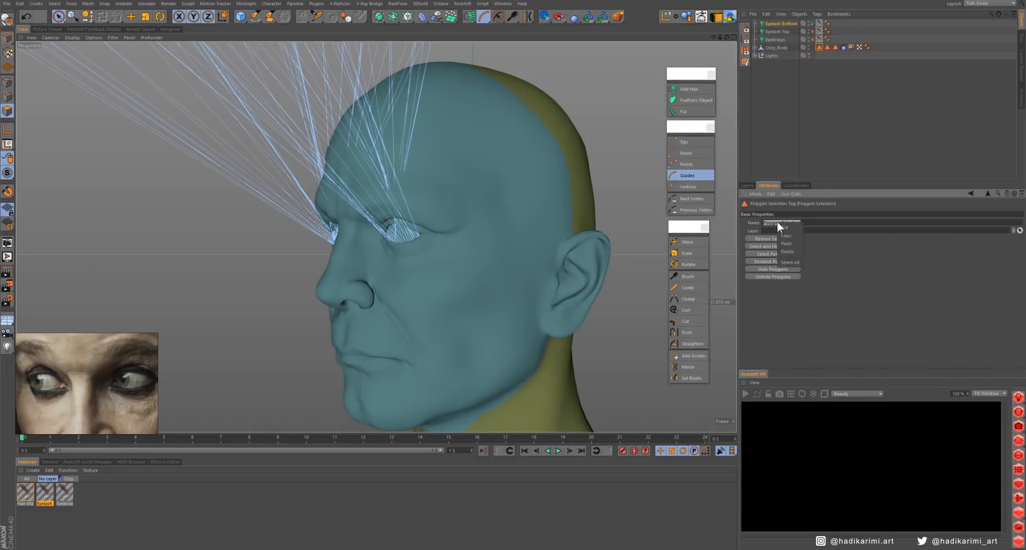
double_click(25, 504)
type("Eyelash Bottom")
- Set the lower eyelash guides' length to 0.3 cm, with the roots on Polygon Vertex
left_click(781, 23)
left_click(798, 213)
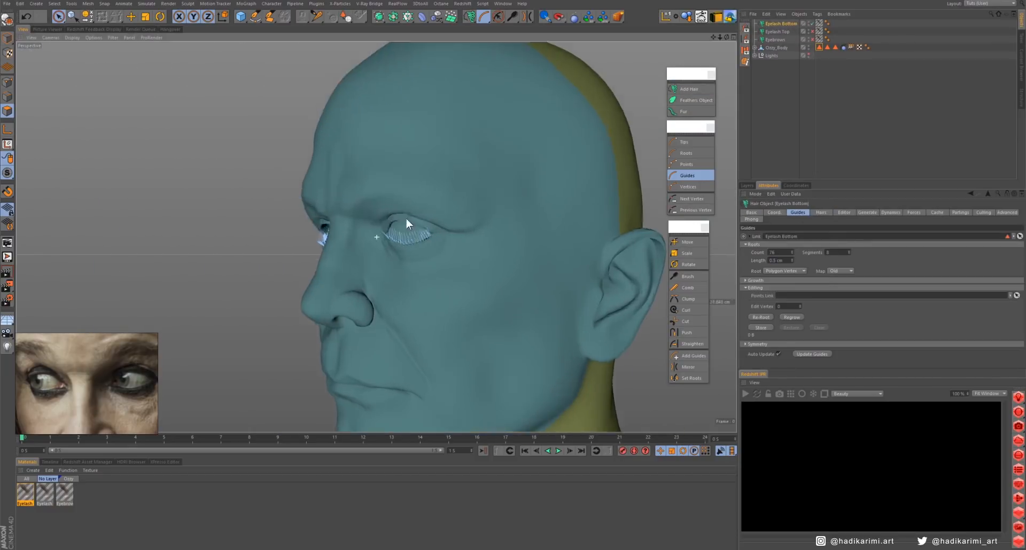
scroll(405, 217, "up", 5)
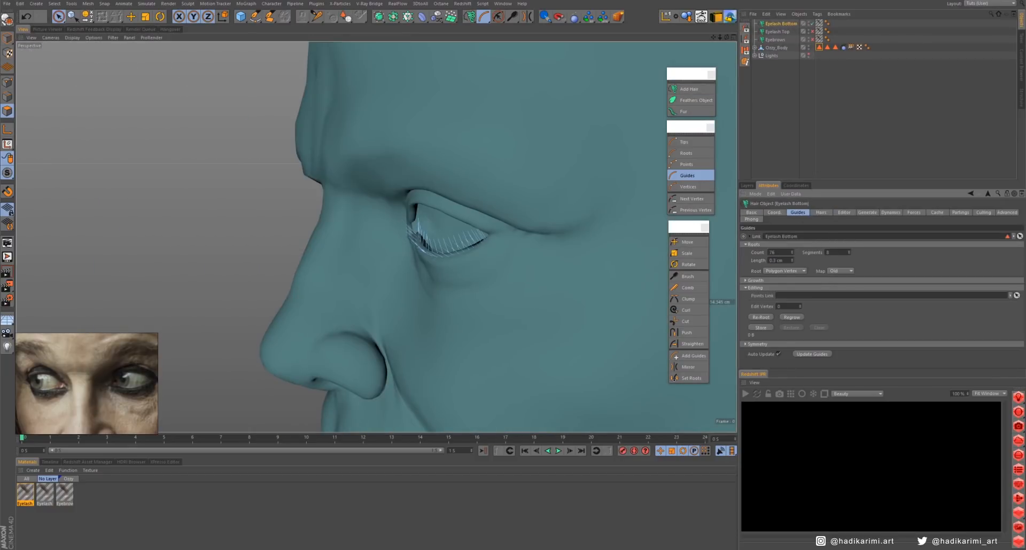
- Edit the lower eyelashes' hair segments and reduce their Hair Lines preview detail to 49 %
left_click(822, 213)
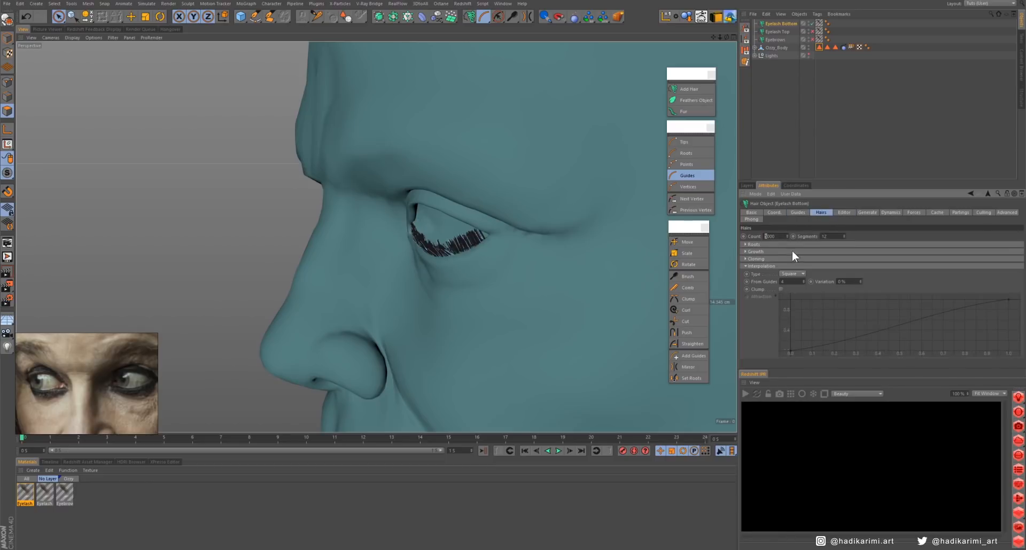
double_click(826, 236)
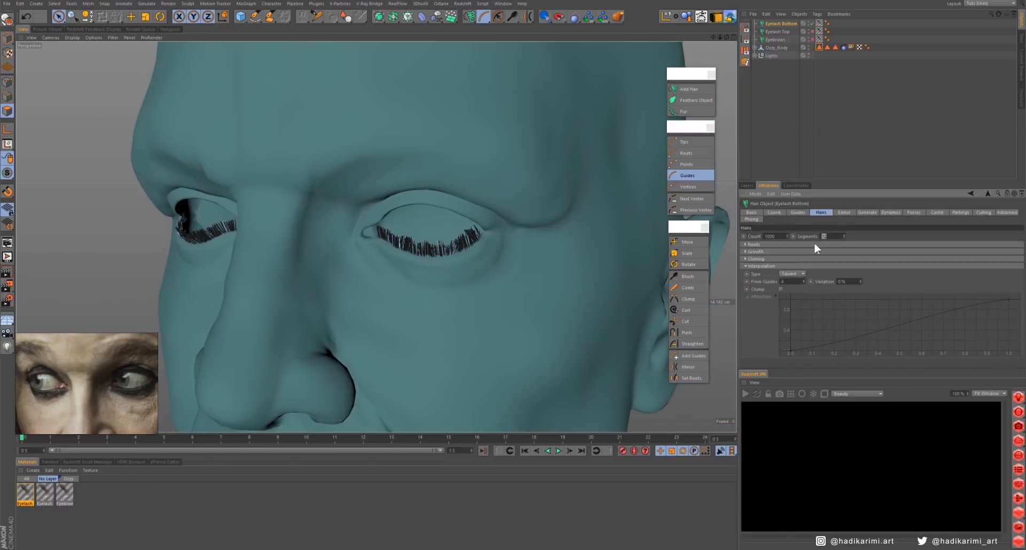
left_click(844, 213)
left_click_drag(1015, 264, 901, 263)
scroll(644, 241, "up", 3)
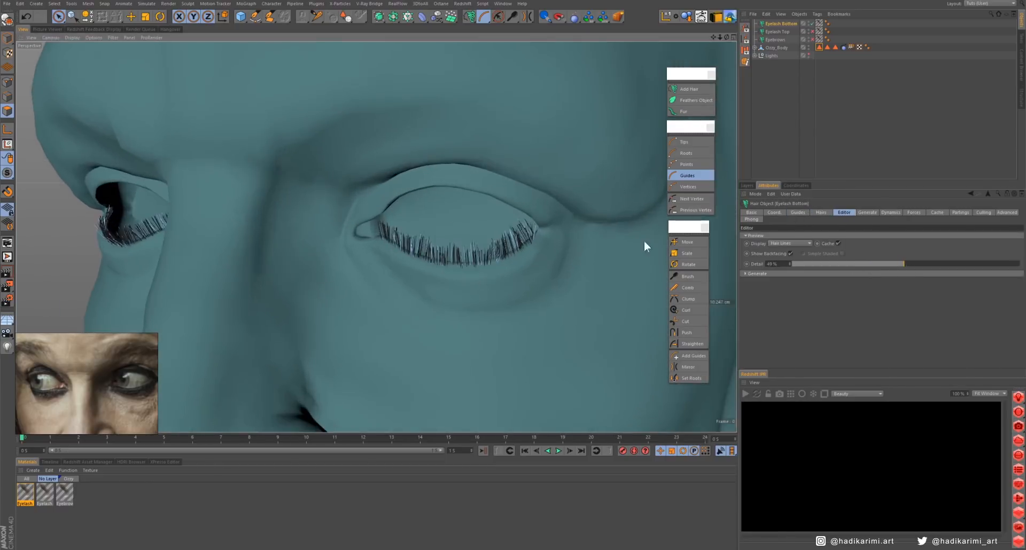
- Brush the tips of the lower eyelashes downward and outward, away from the eyeballs
left_click_drag(644, 241, 497, 241, "alt")
left_click(685, 143)
left_click(688, 277)
mouse_move(598, 268)
left_mouse_down("alt")
mouse_move(431, 296)
mouse_move(509, 263)
mouse_move(463, 298)
left_mouse_up("alt")
mouse_move(421, 208)
left_mouse_down("alt")
mouse_move(321, 179)
mouse_move(319, 205)
mouse_move(404, 230)
mouse_move(540, 235)
left_mouse_up("alt")
scroll(321, 183, "down", 2)
- Brush the lower eyelashes in Guides mode so the lashes fan outward along the lower lid
left_click(688, 175)
scroll(460, 226, "up", 3)
middle_click_drag(460, 226, 451, 228)
left_click_drag(450, 227, 325, 236, "alt")
left_click_drag(376, 281, 463, 291, "alt")
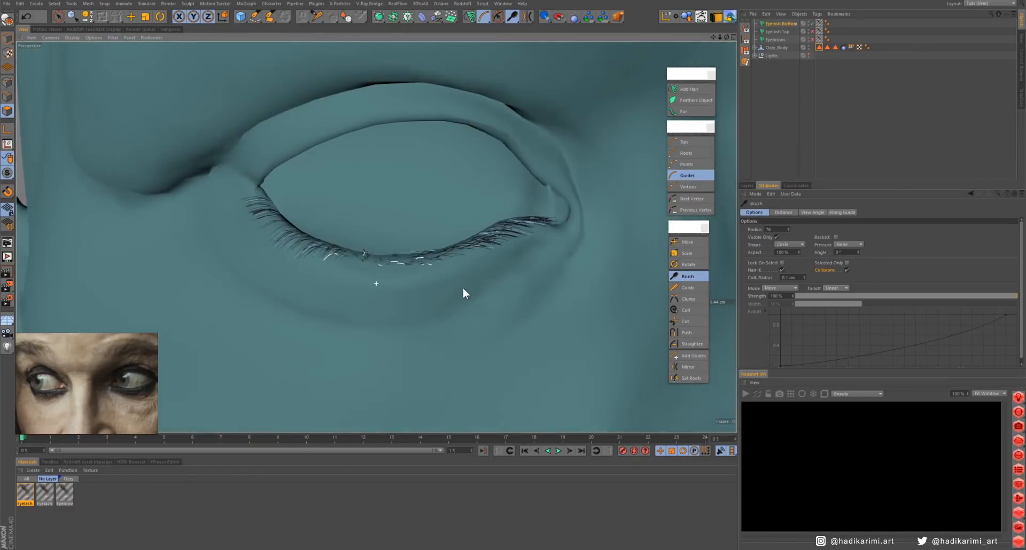
- Change the lower eyelash guides' length to 0.4 cm
left_click(782, 23)
left_click(803, 212)
double_click(774, 261)
type("0.4")
key("Return")
- Enable clumping for the lower eyelash hairs
left_click_drag(334, 285, 236, 200, "alt")
scroll(208, 202, "up", 3)
scroll(181, 181, "down", 3)
left_click_drag(182, 181, 422, 278, "alt")
scroll(329, 219, "down", 4)
scroll(434, 250, "up", 3)
scroll(357, 233, "up", 2)
left_click(821, 213)
left_click(780, 289)
scroll(362, 182, "down", 5)
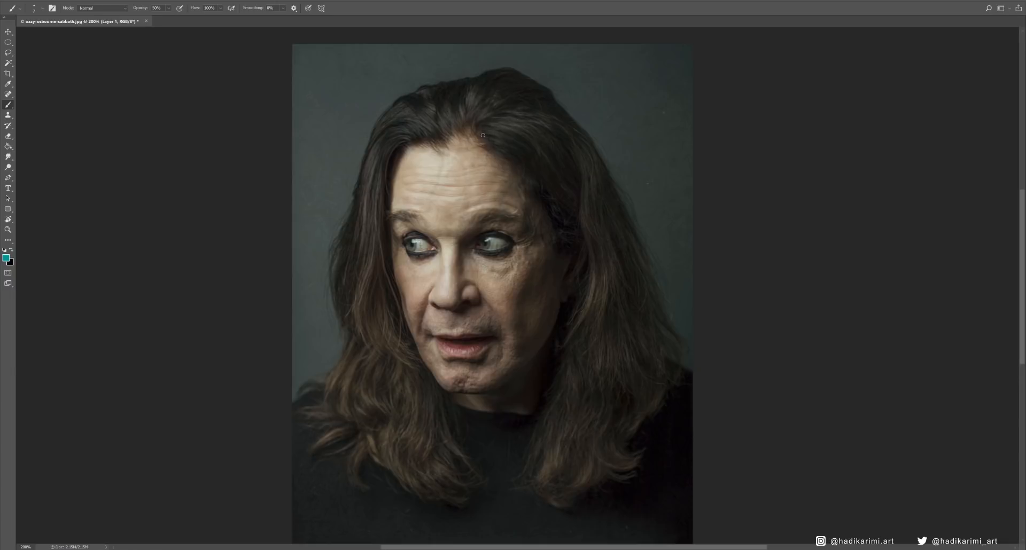
- In Photoshop, paint long teal flow lines over the portrait, following the hair from the parting down both sides
mouse_move(480, 136)
left_mouse_down()
mouse_move(552, 177)
mouse_move(619, 253)
left_mouse_up()
mouse_move(480, 131)
left_mouse_down()
mouse_move(553, 122)
mouse_move(550, 481)
left_mouse_up()
mouse_move(498, 115)
left_mouse_down()
mouse_move(589, 441)
mouse_move(640, 454)
left_mouse_up()
mouse_move(474, 129)
left_mouse_down()
mouse_move(562, 124)
mouse_move(652, 459)
left_mouse_up()
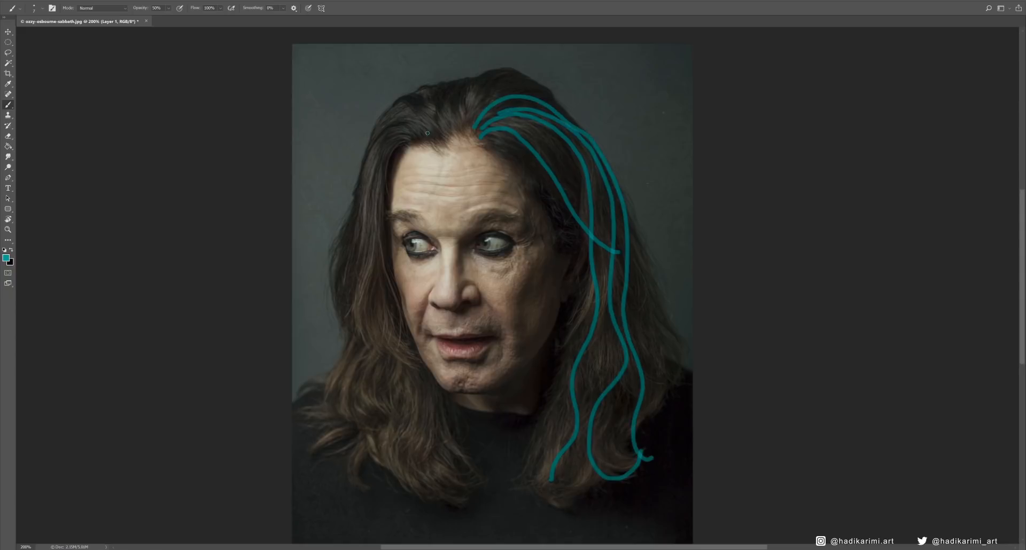
mouse_move(431, 134)
left_mouse_down()
mouse_move(412, 481)
mouse_move(449, 501)
left_mouse_up()
mouse_move(428, 117)
left_mouse_down()
mouse_move(401, 102)
mouse_move(346, 489)
left_mouse_up()
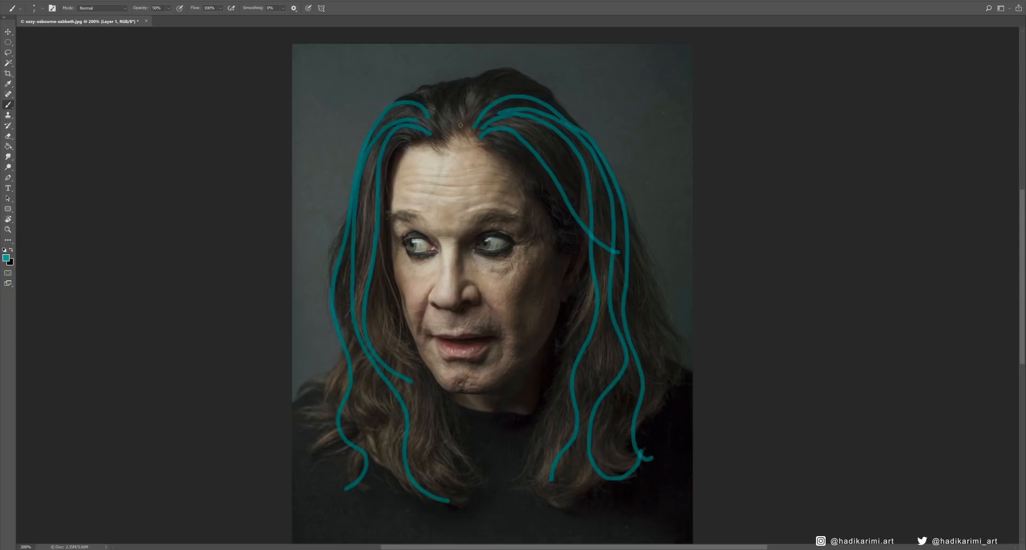
- Paint short teal flow strokes over the crown at the front hairline and over the hair at the temple
left_click_drag(460, 133, 549, 104)
mouse_move(448, 136)
left_mouse_down()
mouse_move(442, 118)
mouse_move(466, 76)
left_mouse_up()
left_click_drag(437, 106, 416, 93)
left_click_drag(534, 183, 571, 223)
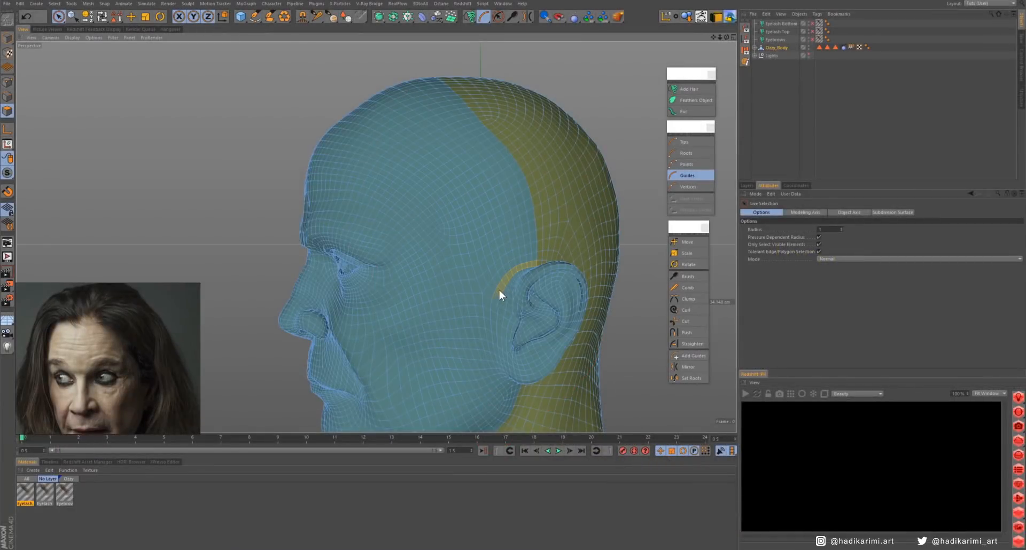
- Back in Cinema 4D, select the polygons from the temple down the sideburn in front of the ear on both sides
scroll(584, 265, "up", 5)
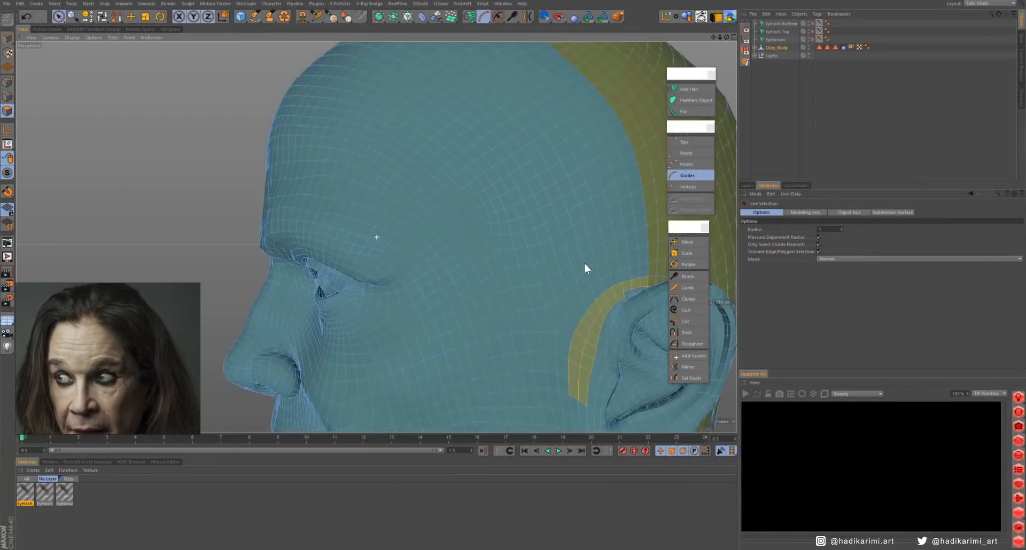
mouse_move(412, 303)
left_mouse_down()
mouse_move(446, 183)
mouse_move(455, 229)
left_mouse_up()
mouse_move(403, 229)
left_mouse_down()
mouse_move(469, 239)
mouse_move(502, 203)
left_mouse_up()
mouse_move(481, 230)
left_mouse_down("alt")
mouse_move(470, 191)
mouse_move(407, 289)
mouse_move(451, 163)
mouse_move(420, 160)
mouse_move(421, 181)
left_mouse_up("alt")
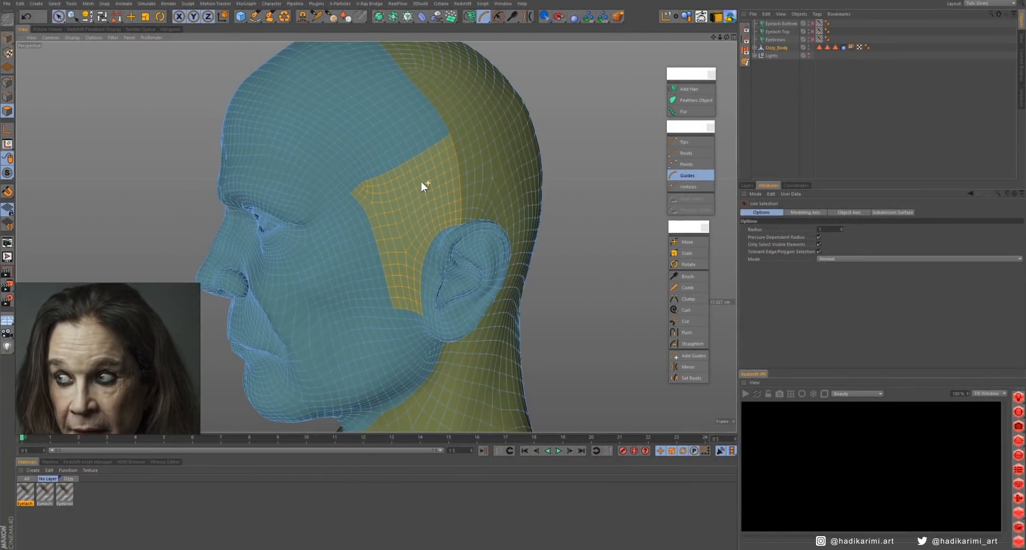
mouse_move(344, 207)
left_mouse_down()
mouse_move(396, 243)
mouse_move(351, 131)
mouse_move(483, 178)
mouse_move(404, 108)
mouse_move(411, 235)
left_mouse_up()
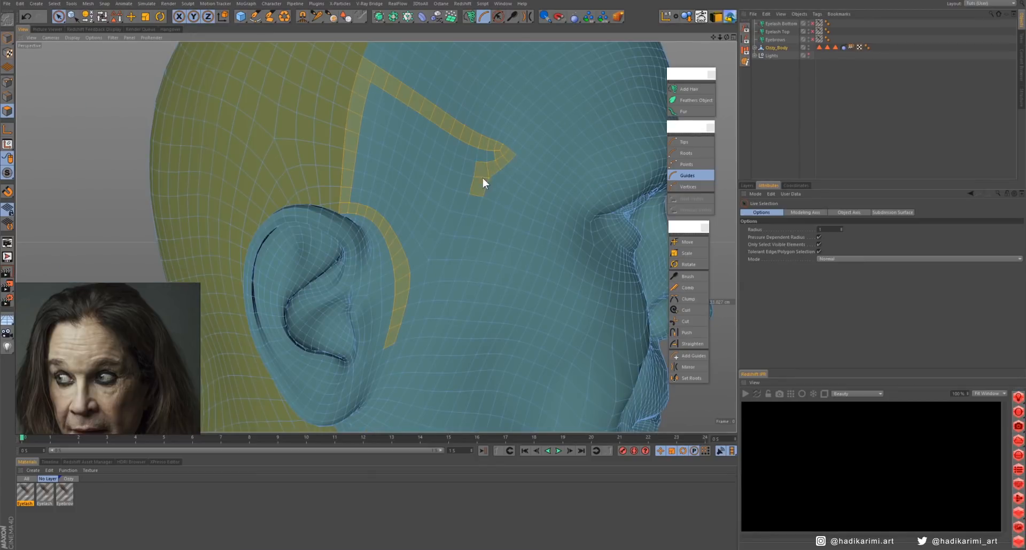
left_click_drag(539, 176, 463, 162, "alt")
scroll(463, 162, "down", 7)
left_click_drag(425, 215, 394, 198, "alt")
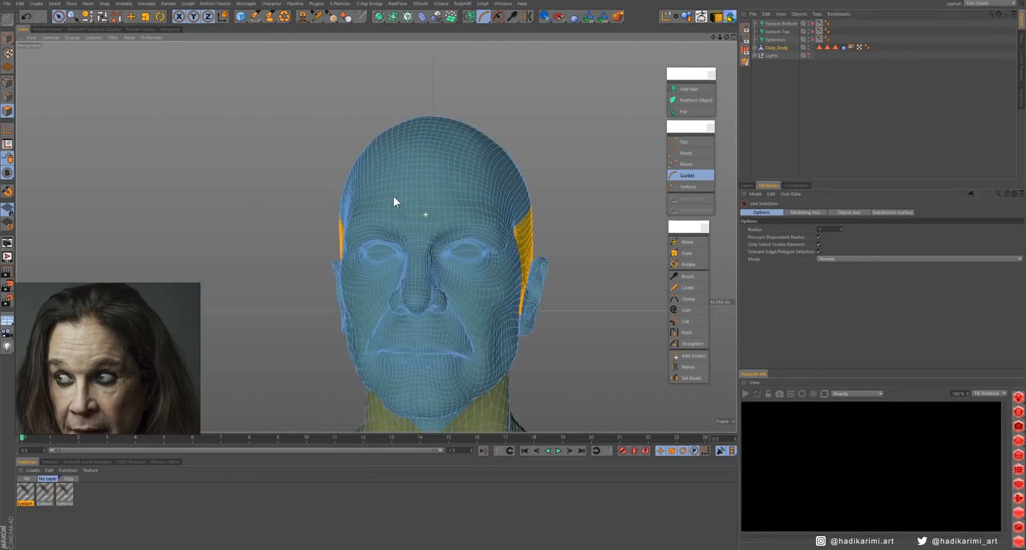
- Add a hair object on the selected side polygons and name it "Short Hair Front"
left_click(688, 89)
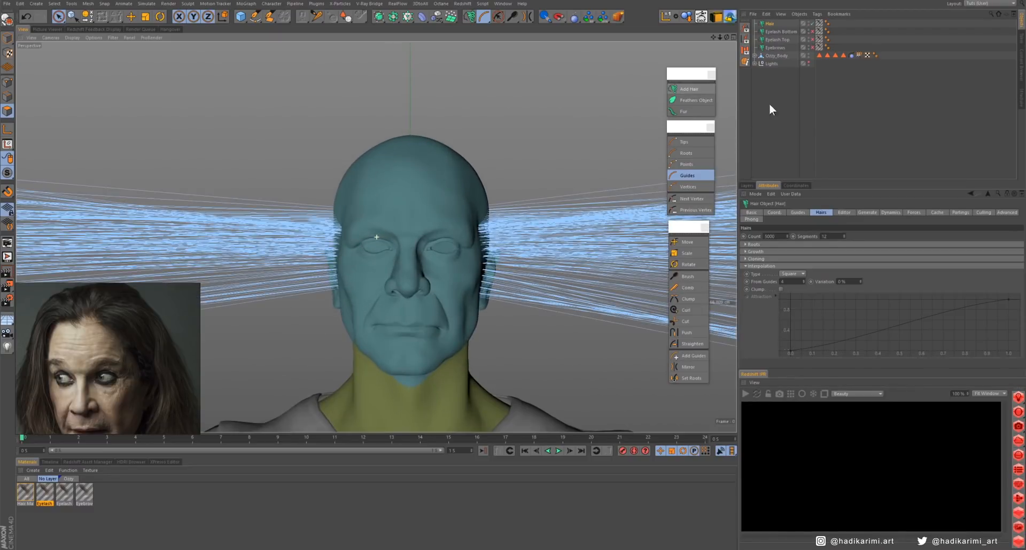
double_click(770, 23)
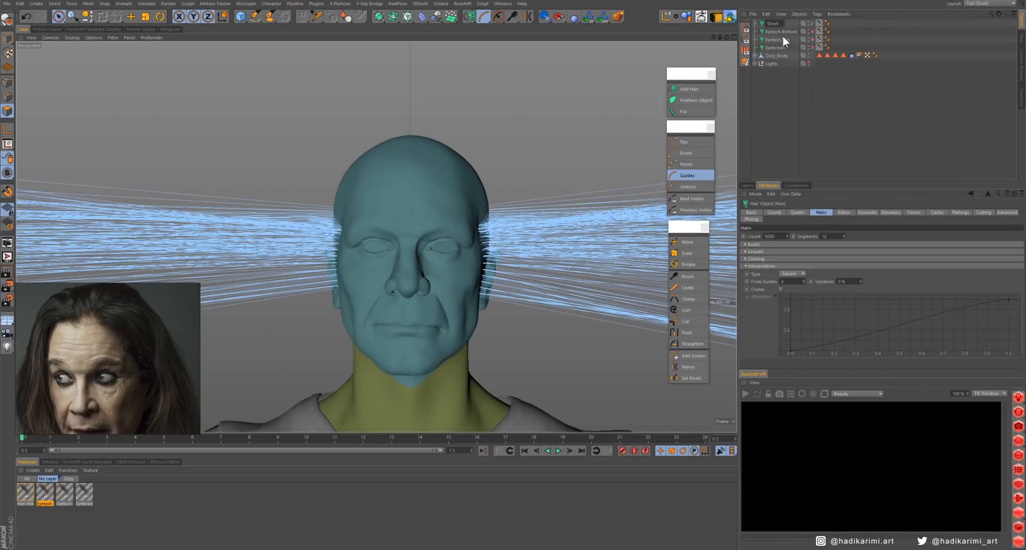
type("Short Hair Front")
key("Return")
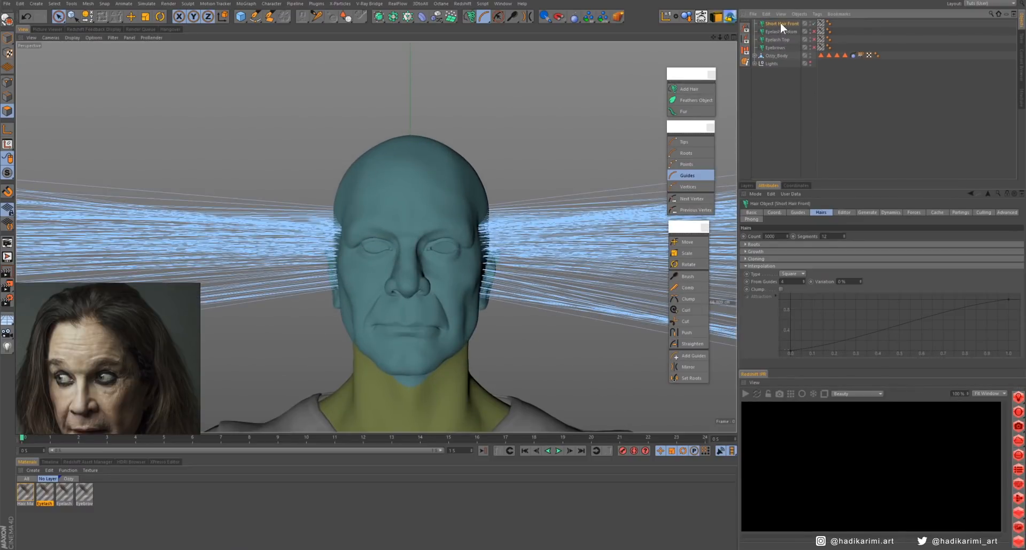
- Copy the name "Short Hair Front" onto the new polygon selection tag and the new hair material
double_click(780, 23)
key("ctrl+c")
right_click(785, 24)
left_click(792, 36)
left_click(821, 56)
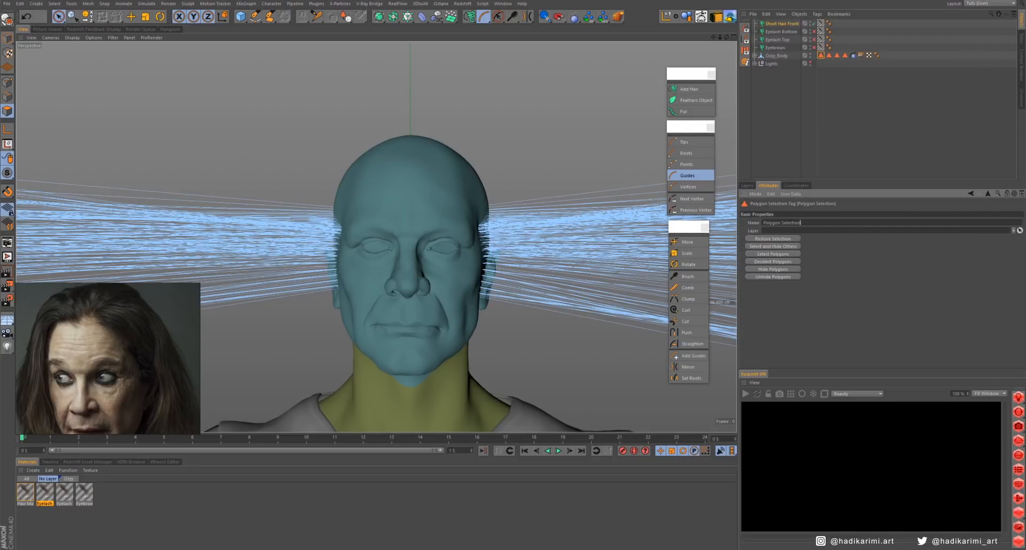
double_click(777, 223)
right_click(776, 224)
left_click(31, 496)
double_click(29, 505)
right_click(30, 505)
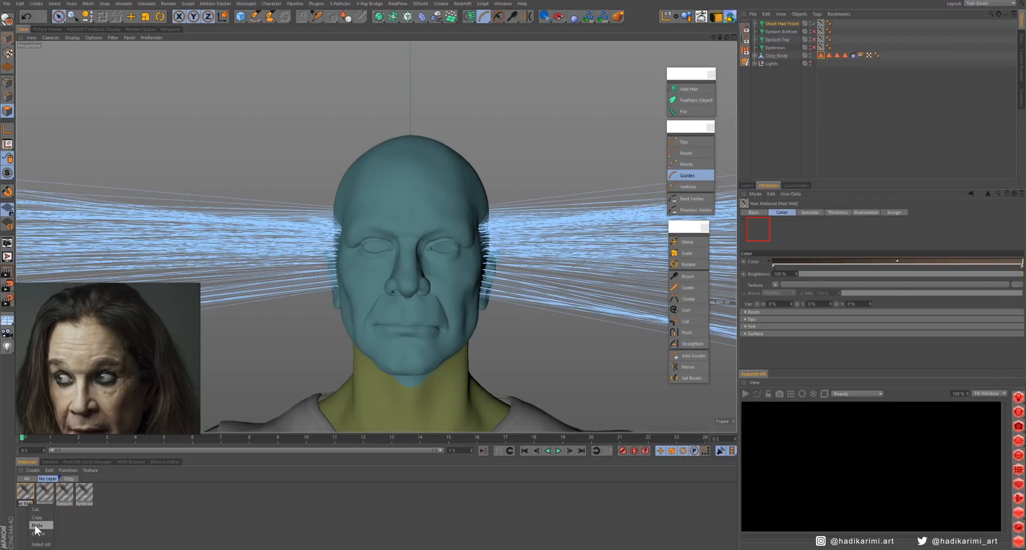
left_click(35, 525)
key("Return")
- Set the short front hair guides' length to 5 cm, root them by Polygon Area and re-root them
left_click(790, 23)
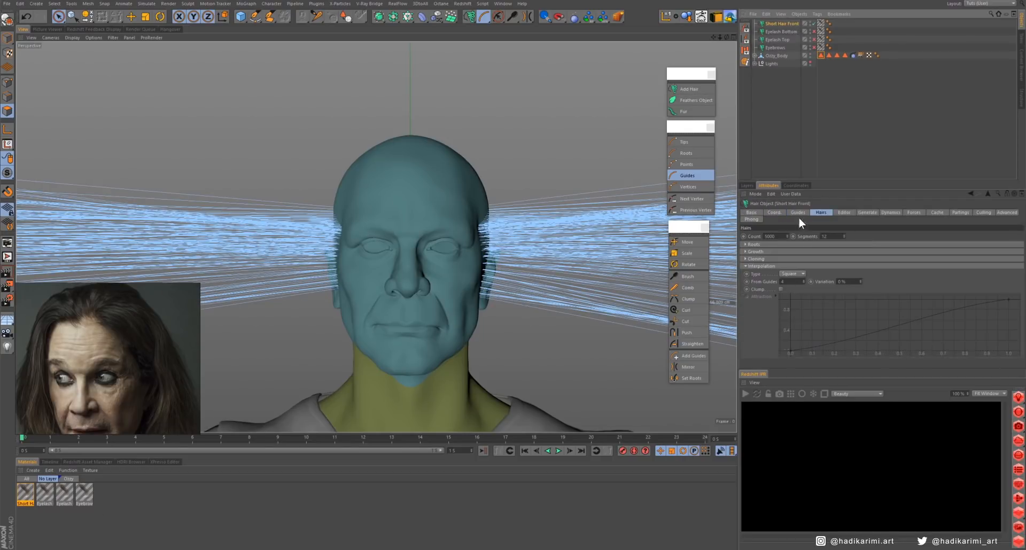
left_click(798, 213)
type("5")
key("Return")
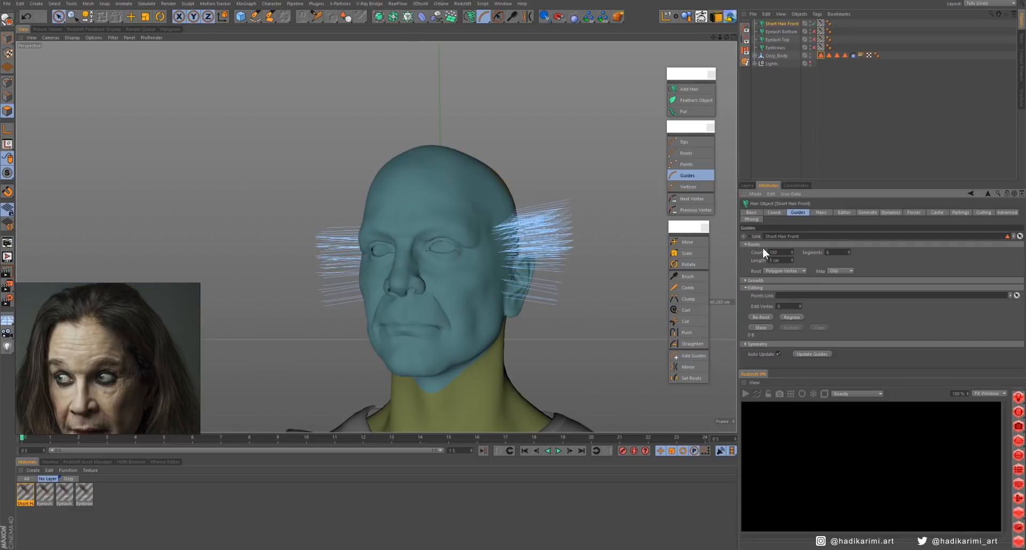
left_click(783, 271)
left_click(764, 319)
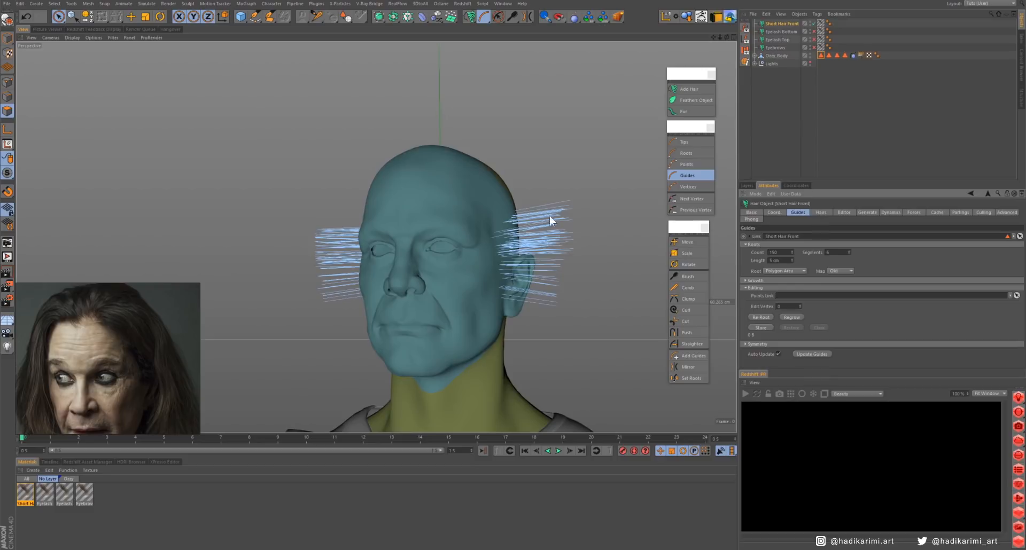
left_click_drag(549, 218, 461, 232, "alt")
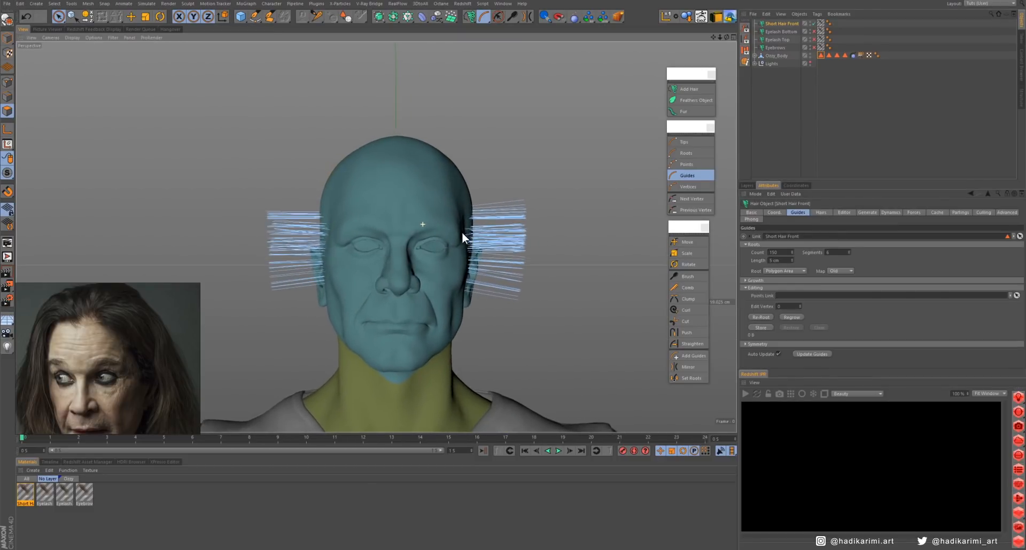
- Cut the side guides on both sides of the head diagonally, making them shorter toward the ears' lower end
left_click(686, 322)
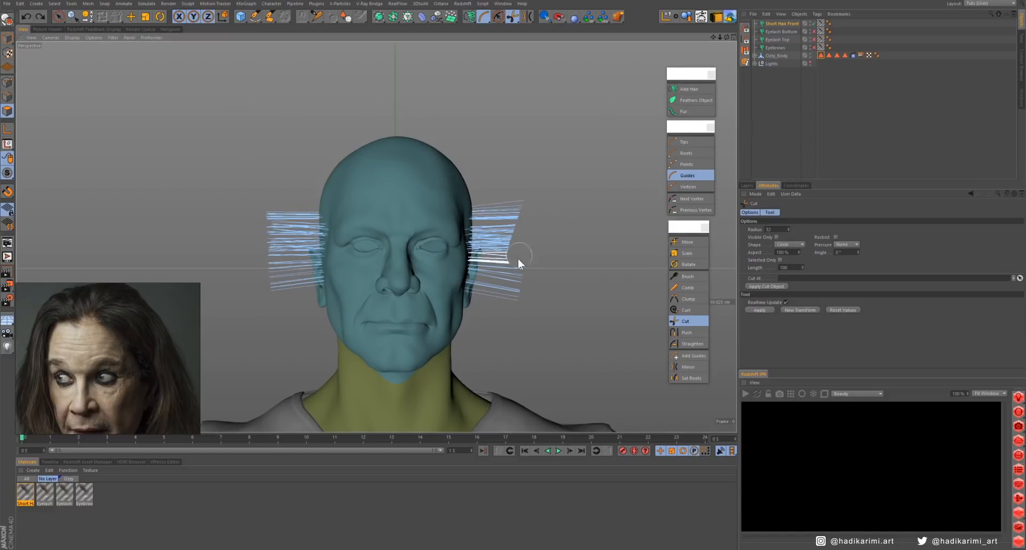
left_click_drag(518, 258, 494, 336)
left_click_drag(255, 206, 281, 320)
left_click_drag(375, 292, 382, 293, "alt")
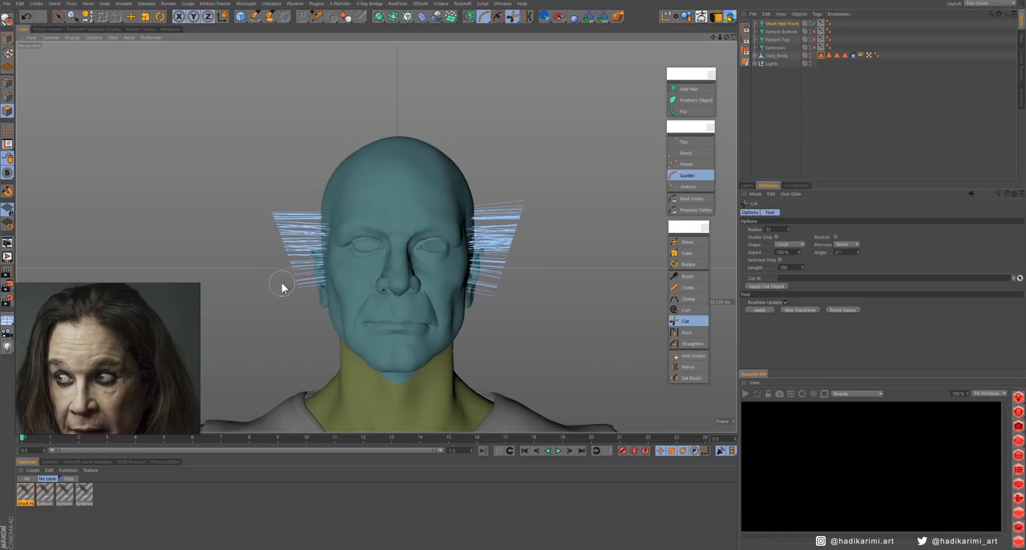
- Display the short front hair as Hair Lines and set its hair segments to 8
left_click(782, 24)
left_click(844, 213)
left_click(789, 244)
left_click(794, 273)
left_click(821, 213)
mouse_move(406, 266)
left_mouse_down("alt")
mouse_move(509, 256)
mouse_move(414, 251)
left_mouse_up("alt")
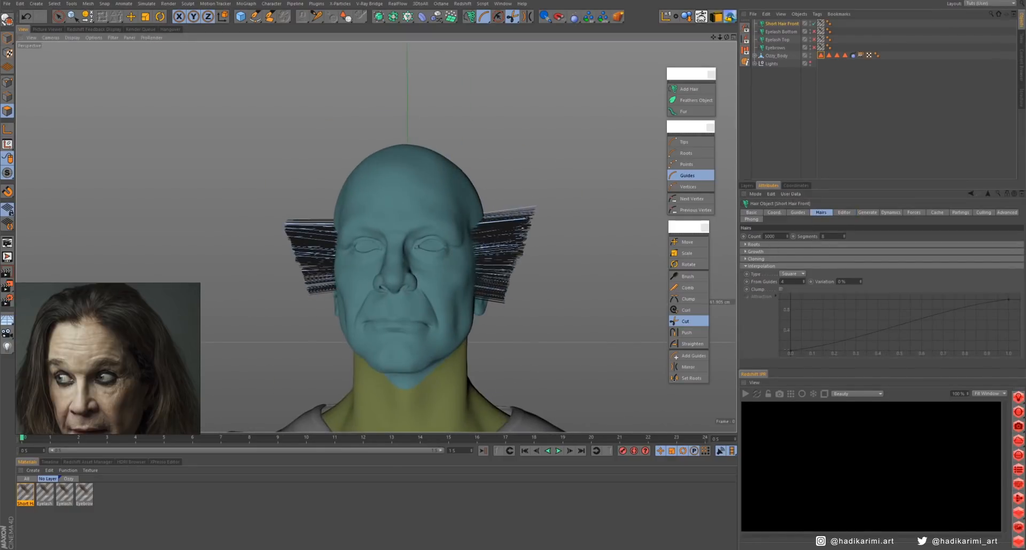
- Adjust the preview detail of the short front hair in the viewport
left_click(844, 213)
left_click_drag(855, 265, 999, 269)
mouse_move(422, 252)
left_mouse_down("alt")
mouse_move(313, 254)
mouse_move(419, 262)
mouse_move(458, 201)
mouse_move(454, 305)
left_mouse_up("alt")
left_click(858, 264)
- Brush the tips of the short front hair guides backward toward the ears on the sides of the head
left_click(691, 141)
left_click(688, 277)
left_click_drag(527, 268, 581, 198)
mouse_move(534, 240)
left_mouse_down("alt")
mouse_move(477, 203)
mouse_move(550, 248)
mouse_move(479, 243)
mouse_move(646, 243)
mouse_move(608, 239)
mouse_move(460, 280)
left_mouse_up("alt")
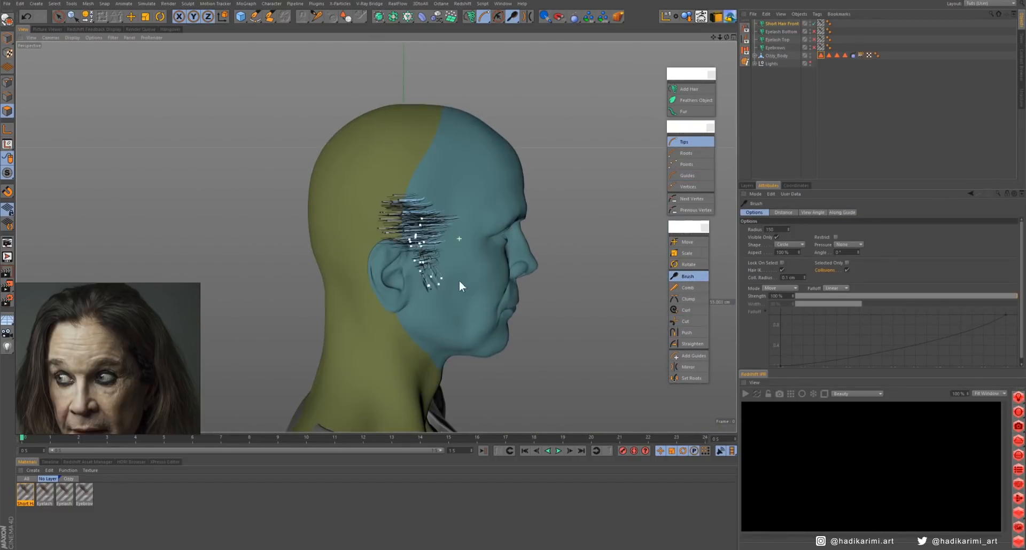
mouse_move(423, 222)
left_mouse_down("alt")
mouse_move(430, 167)
mouse_move(579, 137)
mouse_move(435, 147)
mouse_move(504, 232)
mouse_move(561, 214)
left_mouse_up("alt")
- Brush the whole short front hair guides on both sides so they lie along the temples and in front of the ears
mouse_move(511, 169)
left_mouse_down("alt")
mouse_move(469, 222)
mouse_move(554, 171)
mouse_move(454, 236)
mouse_move(487, 238)
left_mouse_up("alt")
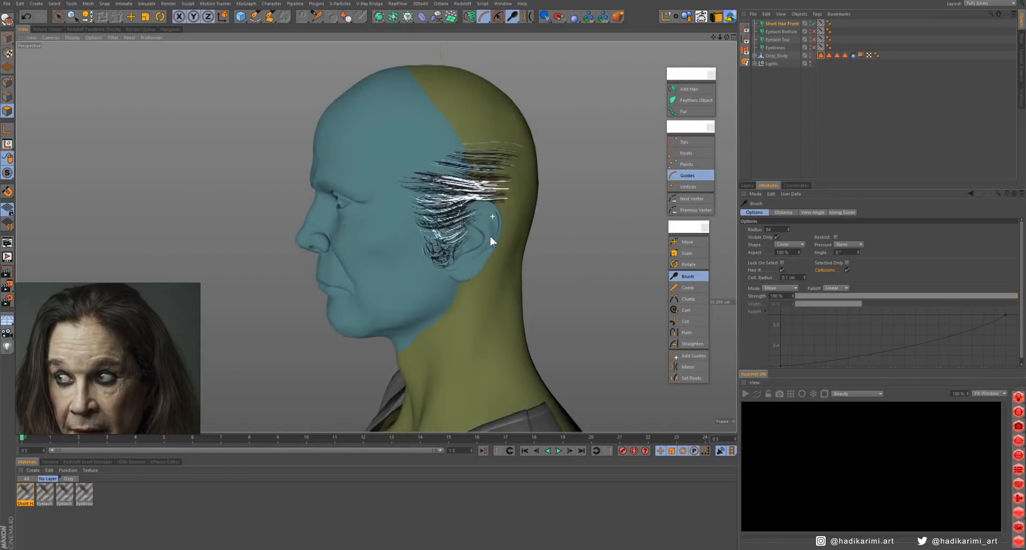
middle_click_drag(523, 238, 488, 239)
mouse_move(487, 214)
left_mouse_down()
mouse_move(517, 188)
mouse_move(460, 270)
mouse_move(376, 258)
mouse_move(456, 282)
mouse_move(446, 337)
left_mouse_up()
middle_click_drag(382, 275, 414, 275)
mouse_move(414, 275)
left_mouse_down()
mouse_move(378, 272)
mouse_move(370, 165)
mouse_move(355, 284)
left_mouse_up()
middle_click_drag(355, 284, 323, 284)
mouse_move(361, 264)
left_mouse_down()
mouse_move(373, 278)
mouse_move(367, 258)
left_mouse_up()
mouse_move(520, 199)
left_mouse_down("alt")
mouse_move(438, 233)
mouse_move(551, 299)
left_mouse_up("alt")
left_click_drag(313, 194, 470, 235, "alt")
- Enable clamping of the short front hair's interpolation and lower the end of its attraction curve
left_click(777, 24)
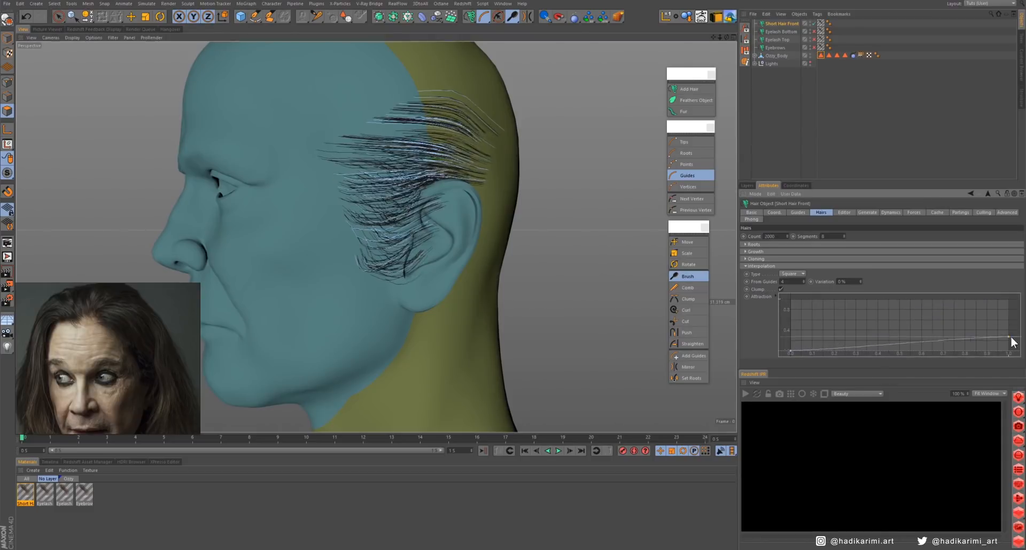
left_click_drag(1010, 337, 1010, 334)
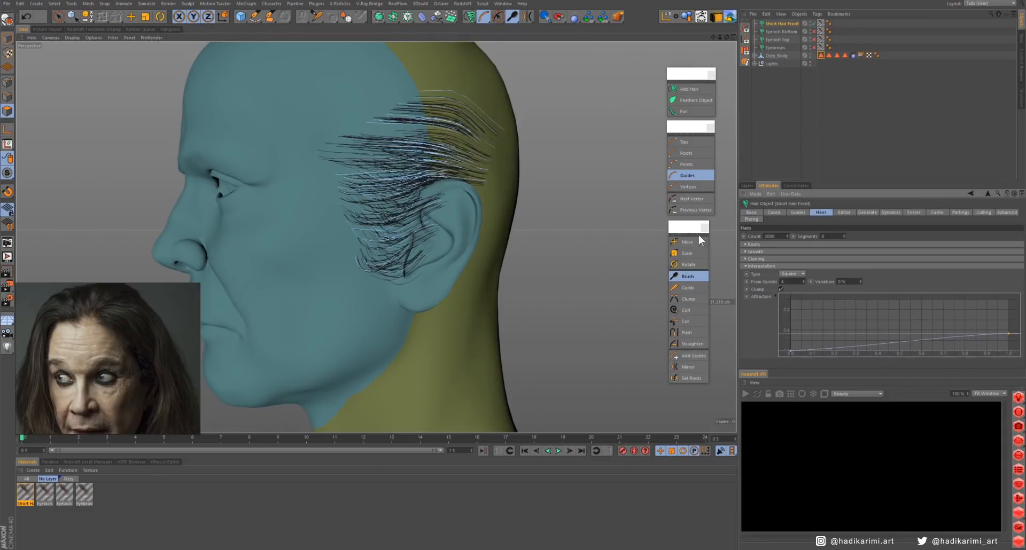
left_click_drag(321, 235, 470, 241, "alt")
- Paint-select the body's polygons across the front scalp, from the forehead hairline down to both temples
right_click_drag(470, 240, 455, 290, "alt")
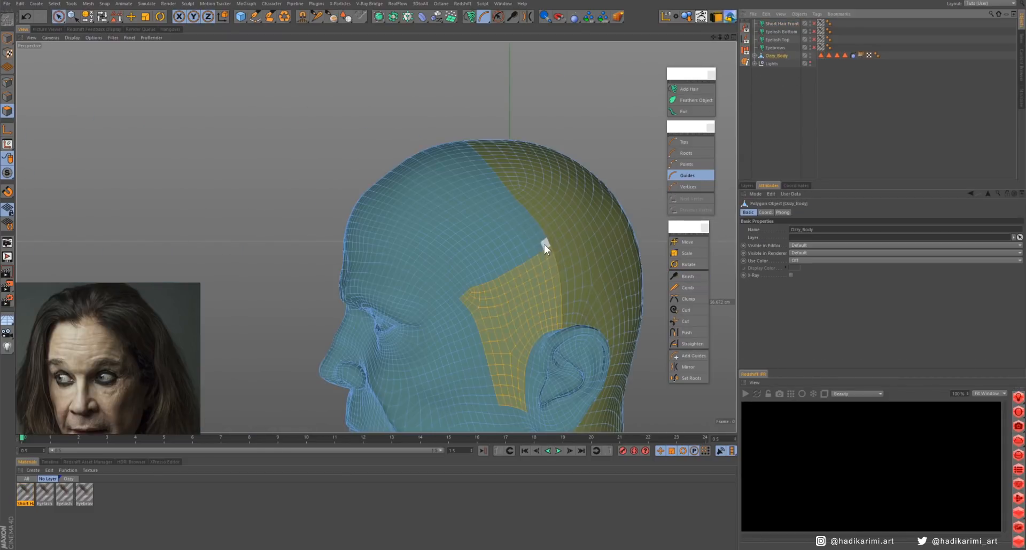
mouse_move(486, 233)
left_mouse_down()
mouse_move(447, 268)
mouse_move(509, 288)
mouse_move(327, 305)
mouse_move(300, 242)
mouse_move(358, 282)
left_mouse_up()
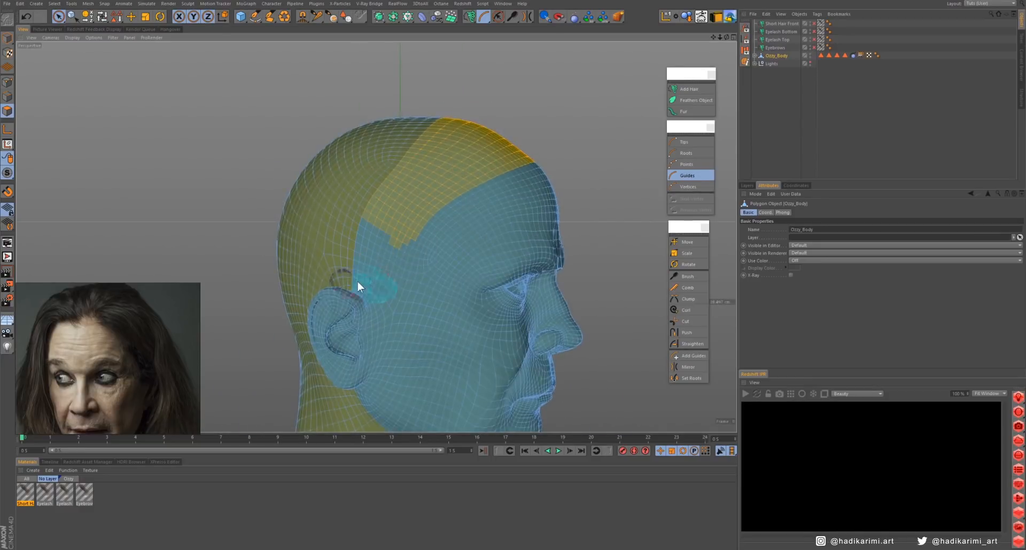
right_click_drag(357, 281, 439, 267, "alt")
mouse_move(496, 262)
left_mouse_down()
mouse_move(457, 230)
mouse_move(537, 192)
mouse_move(513, 182)
left_mouse_up()
right_click_drag(513, 182, 385, 225, "alt")
left_click_drag(479, 236, 422, 240, "alt")
left_click_drag(409, 287, 441, 243, "alt")
left_click_drag(322, 303, 591, 287, "alt")
- Add a hair object named Long Hair Front on the selected scalp polygons with 18 cm guides
mouse_move(373, 248)
left_mouse_down("alt")
mouse_move(476, 307)
mouse_move(376, 277)
mouse_move(387, 255)
left_mouse_up("alt")
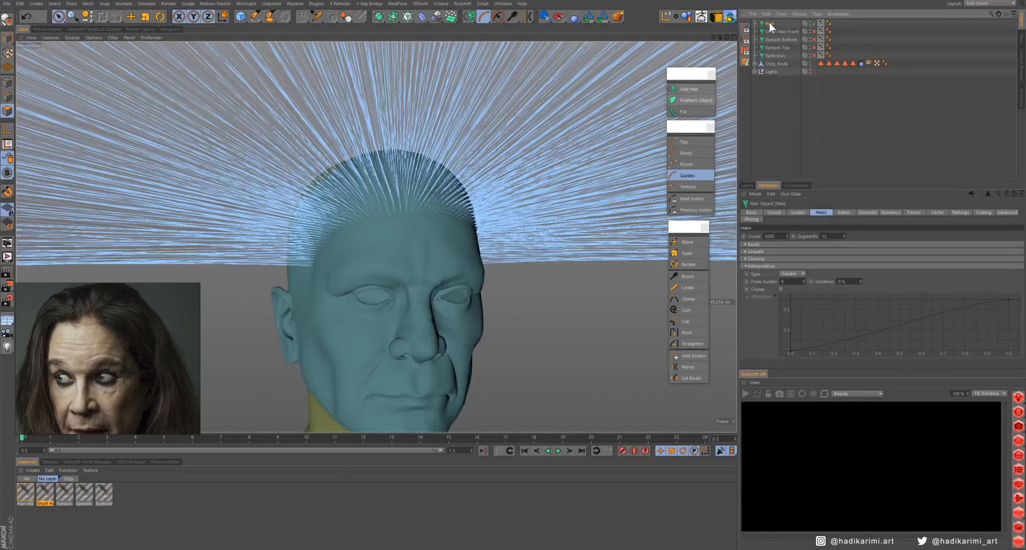
left_click(797, 212)
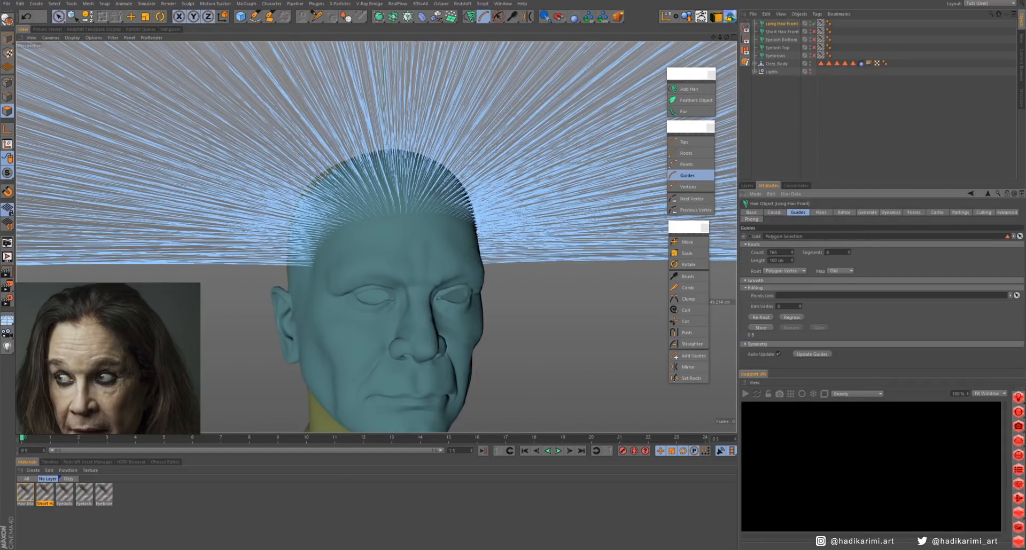
type("18")
key("Return")
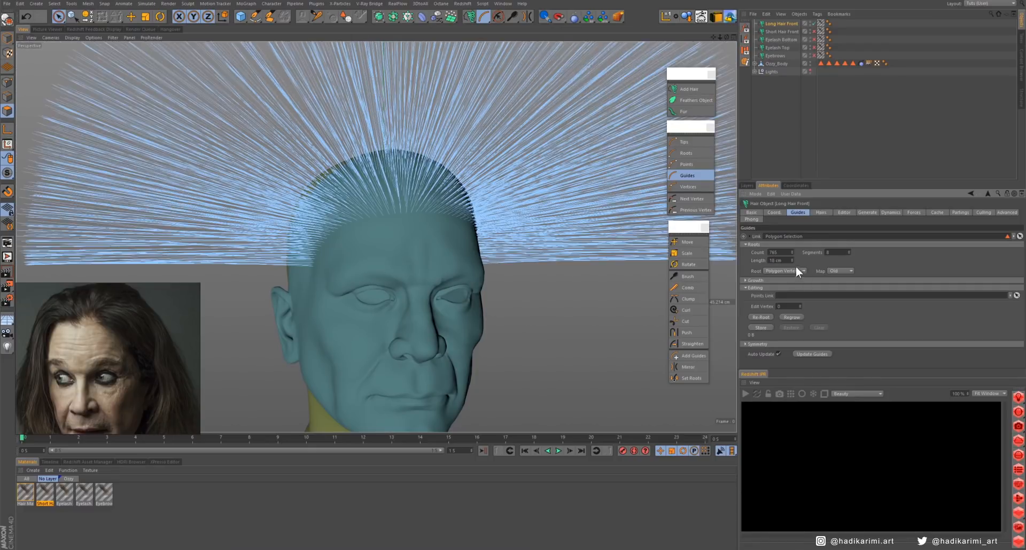
left_click_drag(465, 262, 406, 254, "alt")
scroll(403, 255, "down", 5)
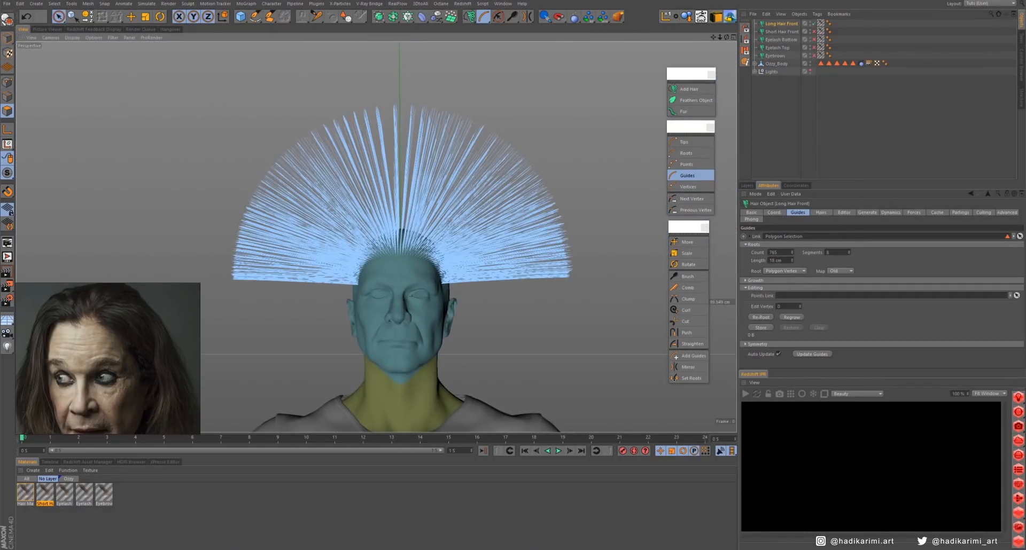
- Set the long front hair to 200 guides rooted by Polygon Area
right_click(791, 251)
left_click(789, 270)
left_click(788, 287)
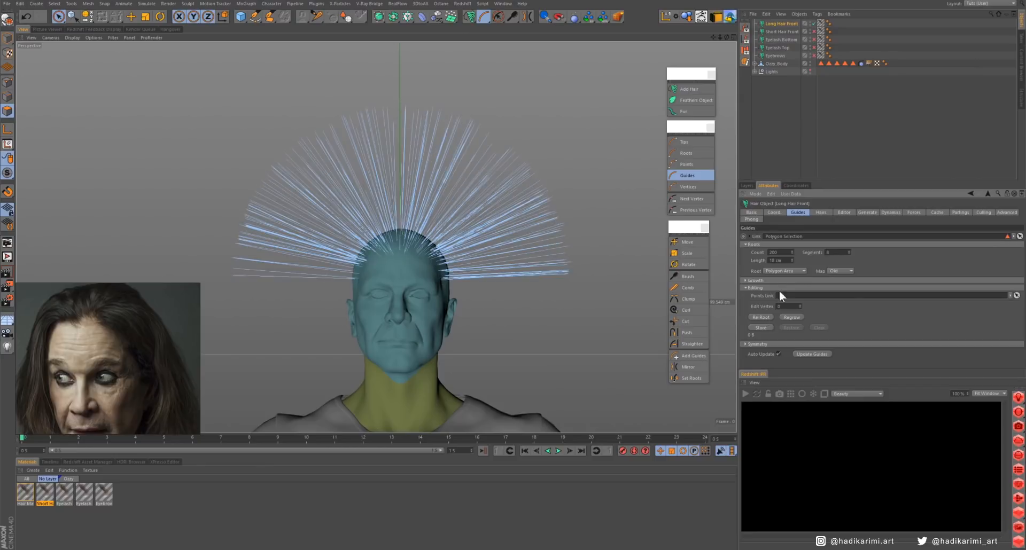
left_click_drag(489, 257, 449, 268, "alt")
- Rename the linked polygon selection tag and the new hair material as Long Hair Front
double_click(784, 22)
double_click(785, 238)
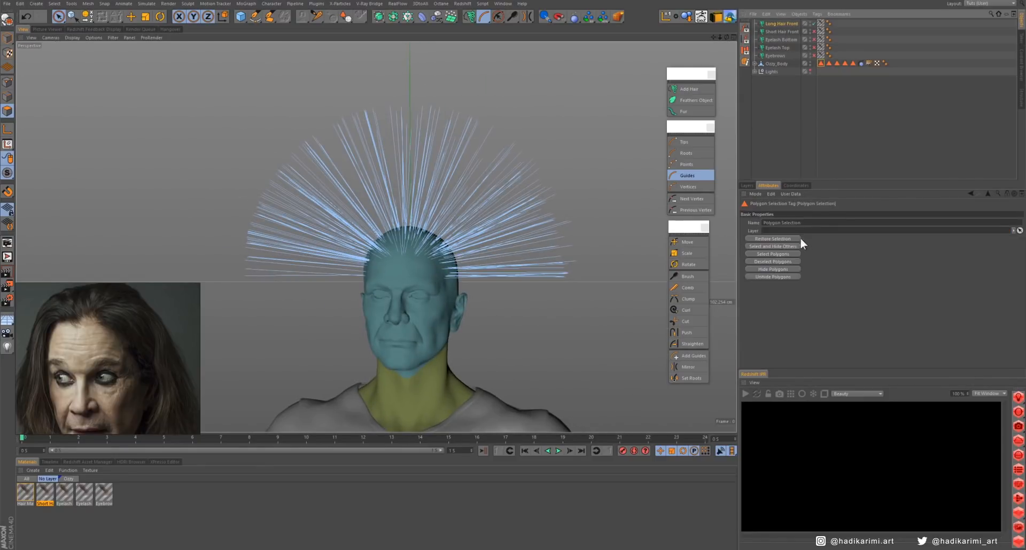
left_click(25, 492)
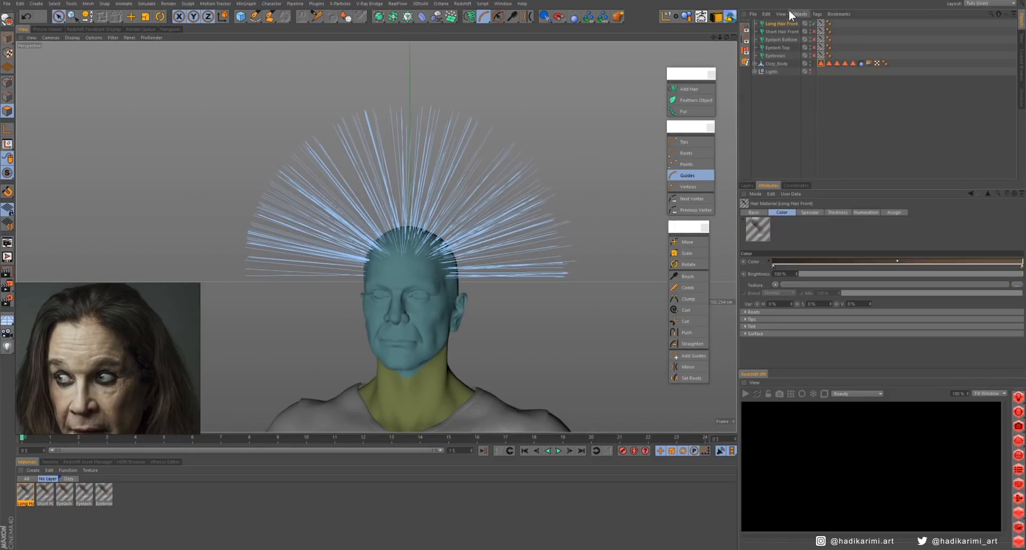
- Display the long front hair as Hair Lines and adjust its preview detail
left_click(784, 24)
left_click(845, 212)
left_click_drag(851, 264, 906, 264)
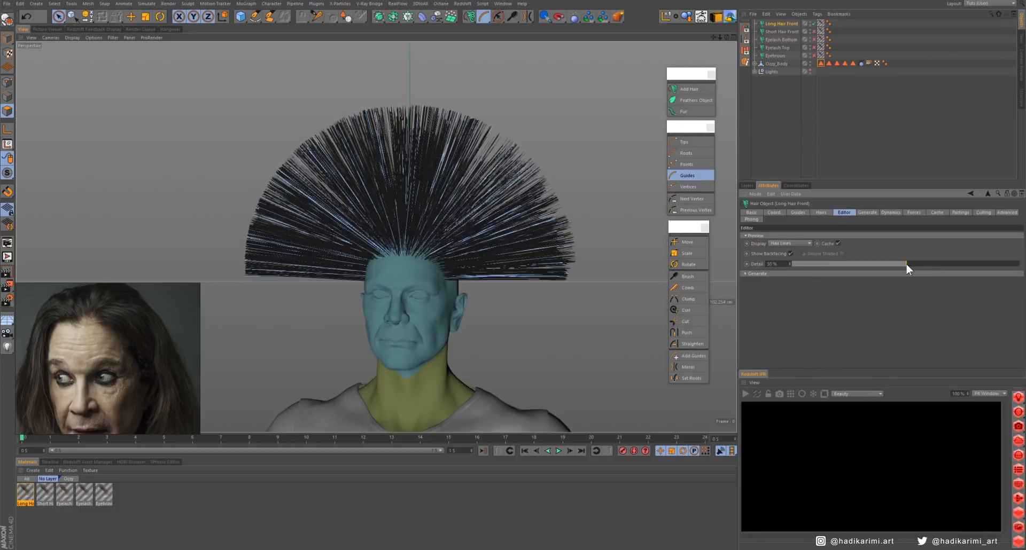
mouse_move(454, 259)
left_mouse_down("alt")
mouse_move(371, 257)
mouse_move(454, 259)
left_mouse_up("alt")
left_click_drag(905, 264, 832, 264)
left_click_drag(428, 275, 401, 294, "alt")
- Turn off Visible Only for the hair Brush and sweep the long front hair's tips backward over the head
left_click(797, 212)
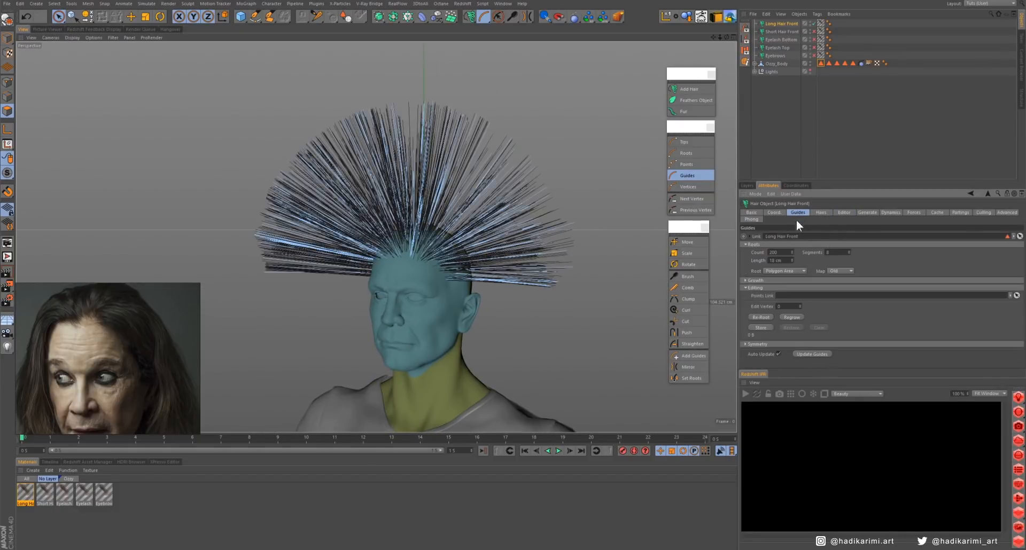
left_click_drag(406, 267, 376, 267, "alt")
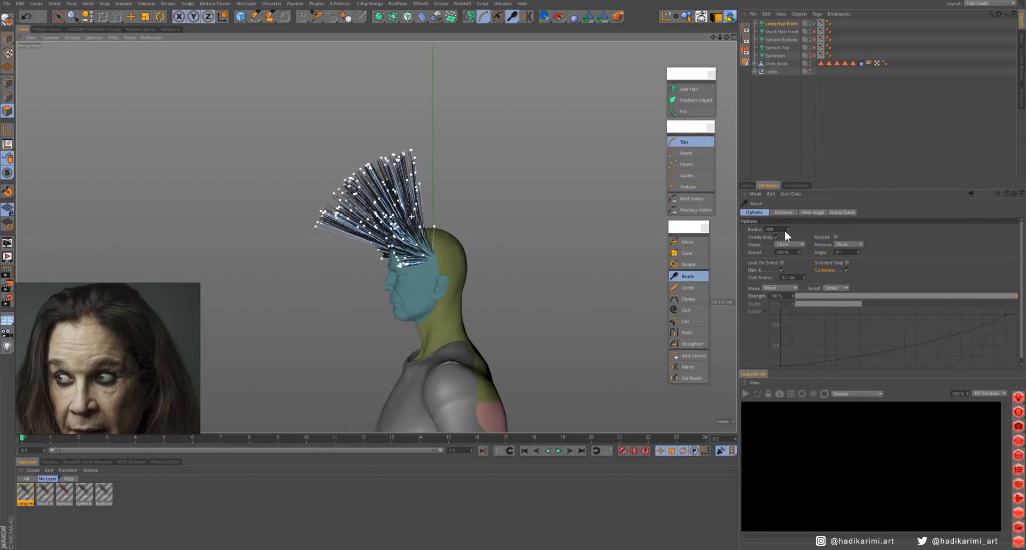
left_click(776, 237)
mouse_move(339, 187)
left_mouse_down()
mouse_move(508, 179)
mouse_move(525, 251)
mouse_move(438, 250)
mouse_move(567, 241)
mouse_move(590, 285)
mouse_move(554, 341)
left_mouse_up()
middle_click_drag(594, 345, 546, 346)
left_click_drag(543, 363, 489, 382)
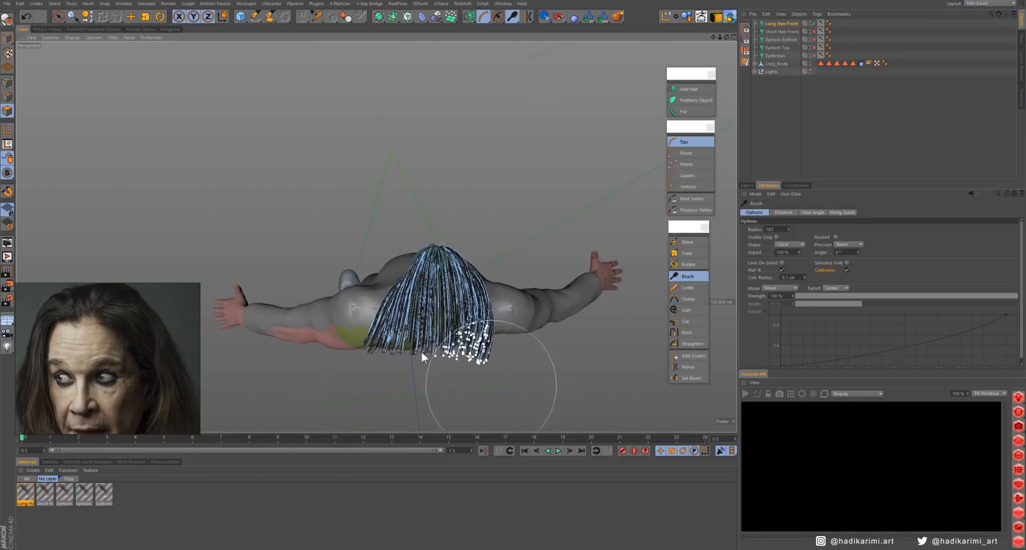
- Brush the long front hair's tips inward and down on both sides behind the head
mouse_move(350, 369)
left_mouse_down()
mouse_move(377, 355)
mouse_move(325, 244)
mouse_move(273, 248)
left_mouse_up()
right_click_drag(273, 249, 284, 269, "alt")
left_click_drag(283, 268, 297, 269, "alt")
mouse_move(522, 262)
left_mouse_down()
mouse_move(505, 422)
mouse_move(505, 293)
mouse_move(470, 259)
left_mouse_up()
left_click_drag(469, 259, 587, 296, "alt")
middle_click_drag(336, 277, 432, 230, "alt")
scroll(130, 348, "down", 4)
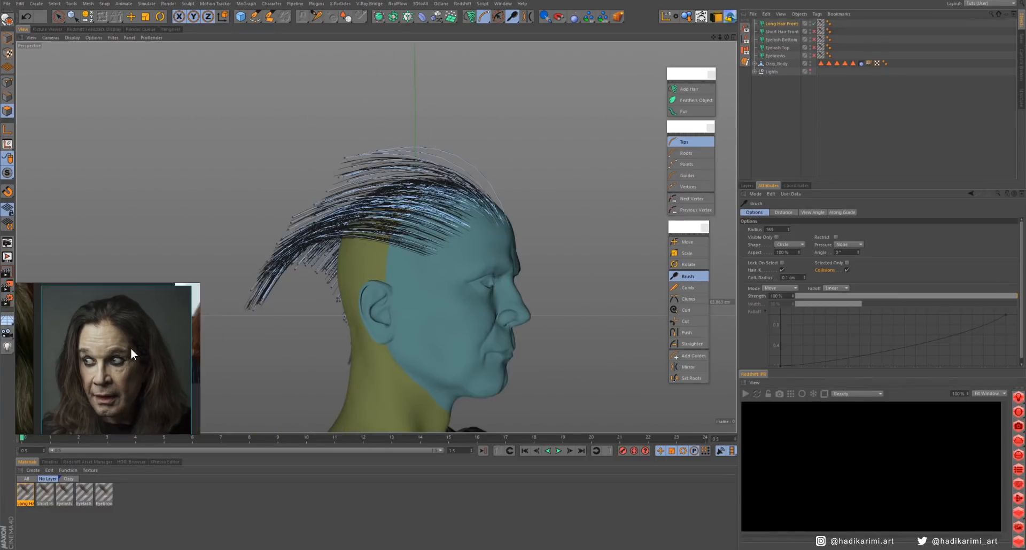
- Set the long front hair guides' length to 24 cm
left_click(781, 23)
double_click(776, 261)
type("24")
key("Return")
middle_click_drag(411, 274, 530, 261, "alt")
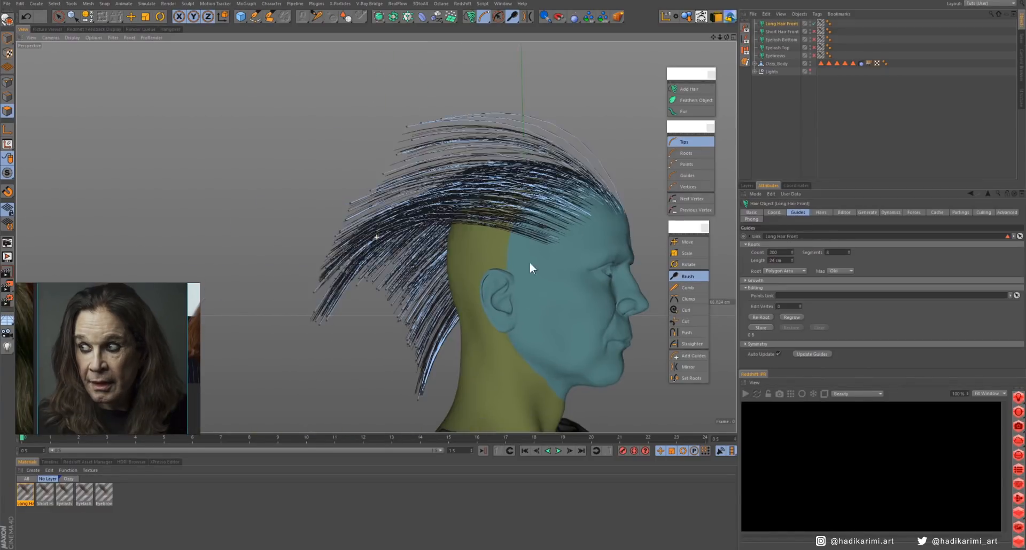
- Brush the lengthened hair's tips down behind the head toward the neck
left_click_drag(325, 267, 352, 312)
left_click_drag(421, 133, 382, 289)
left_click_drag(406, 235, 653, 249, "alt")
left_click_drag(455, 139, 470, 473)
mouse_move(420, 223)
left_mouse_down("alt")
mouse_move(418, 236)
mouse_move(369, 240)
mouse_move(425, 235)
left_mouse_up("alt")
right_click_drag(385, 230, 326, 232, "alt")
- Brush the whole long hair guides closer to the scalp and down the back of the head on both sides
left_click(688, 176)
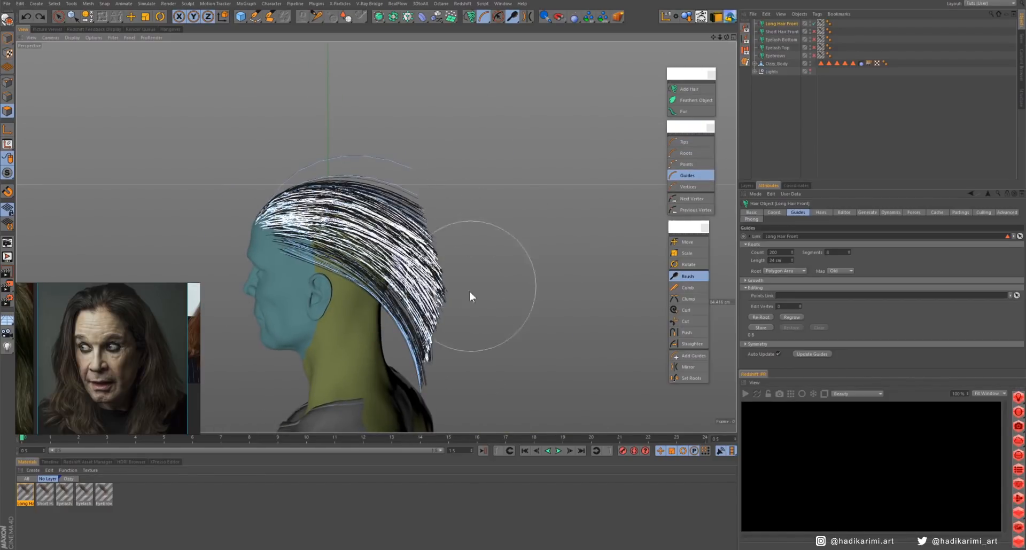
left_click_drag(428, 326, 374, 415)
left_click_drag(348, 312, 320, 312, "alt")
mouse_move(422, 230)
left_mouse_down()
mouse_move(462, 293)
mouse_move(257, 300)
left_mouse_up()
mouse_move(465, 224)
left_mouse_down()
mouse_move(474, 271)
mouse_move(235, 253)
mouse_move(488, 249)
mouse_move(565, 280)
left_mouse_up()
left_click_drag(498, 271, 288, 267, "alt")
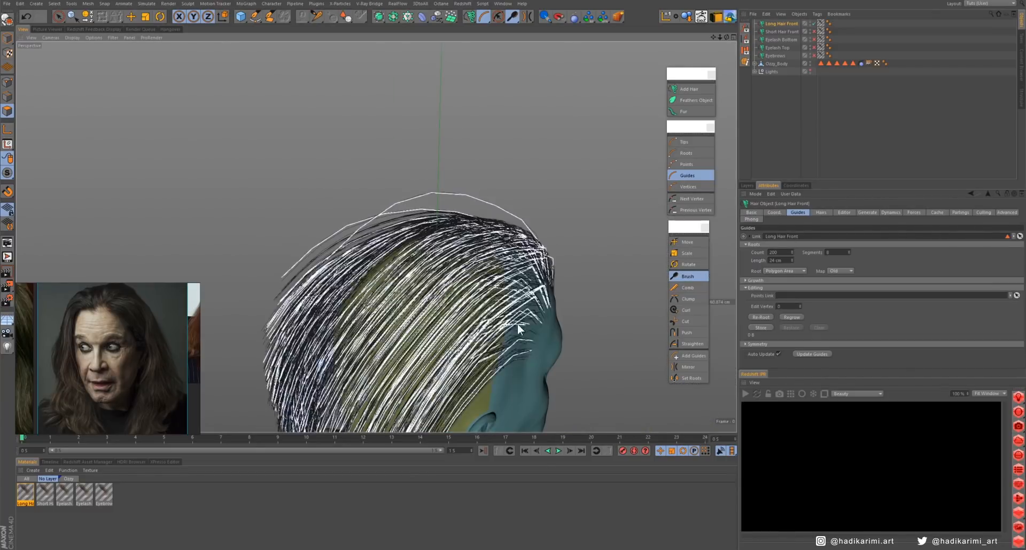
right_click_drag(376, 237, 315, 241, "alt")
left_click_drag(436, 327, 505, 321, "alt")
left_click_drag(470, 320, 426, 314)
left_click_drag(442, 267, 382, 270, "alt")
left_click_drag(523, 289, 374, 291, "alt")
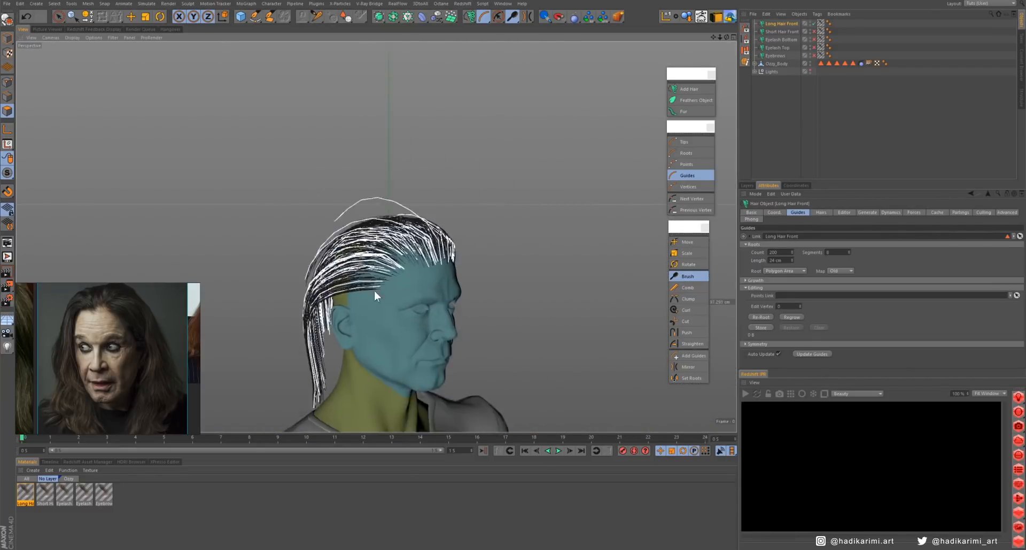
- Set the long front hair's guide count to 120
right_click_drag(374, 290, 465, 302, "alt")
double_click(775, 252)
type("120")
key("Return")
- Brush the reduced set of guides flatter over the crown, sides and back of the head
mouse_move(481, 288)
left_mouse_down("alt")
mouse_move(342, 323)
mouse_move(305, 283)
left_mouse_up("alt")
left_click_drag(470, 214, 547, 241)
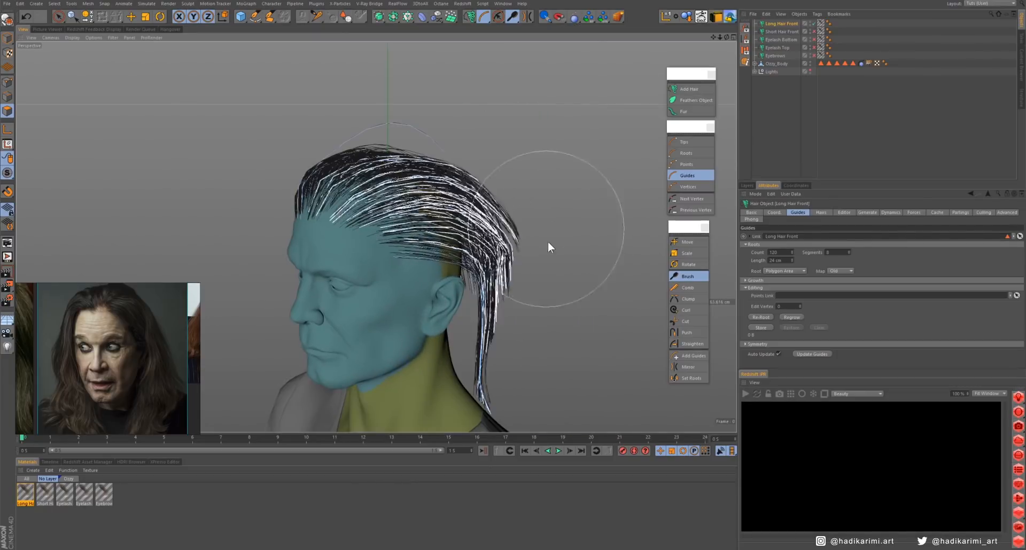
mouse_move(572, 112)
left_mouse_down("alt")
mouse_move(520, 103)
mouse_move(526, 198)
left_mouse_up("alt")
left_click_drag(443, 224, 604, 222, "alt")
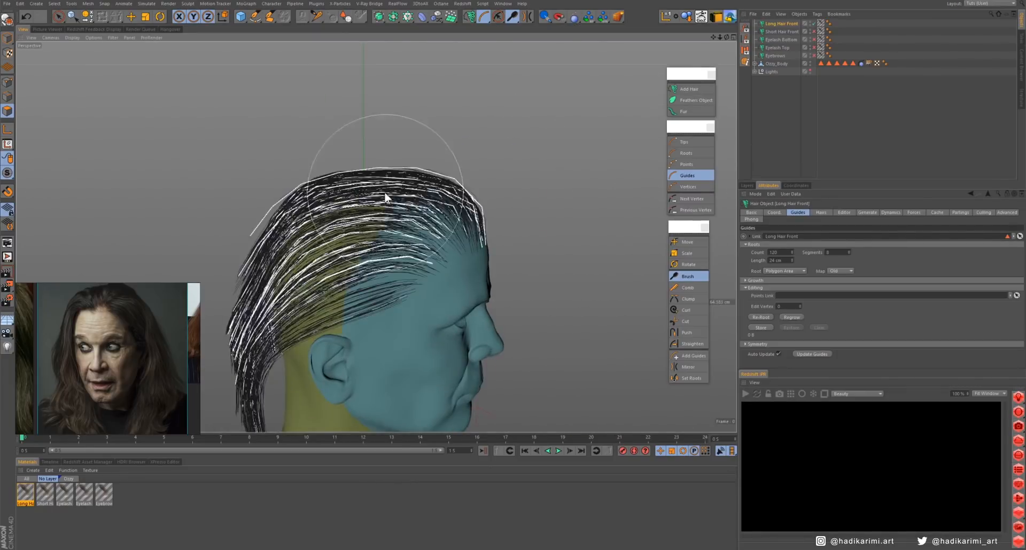
left_click_drag(385, 197, 369, 256)
middle_click_drag(417, 307, 503, 227, "alt")
left_click_drag(503, 227, 369, 235, "alt")
left_click_drag(376, 236, 355, 204, "alt")
mouse_move(447, 222)
left_mouse_down("alt")
mouse_move(380, 217)
mouse_move(444, 233)
left_mouse_up("alt")
- Detach the Hair Selection tools as a floating palette and show them as a labelled list beside the other hair tools
left_click(146, 3)
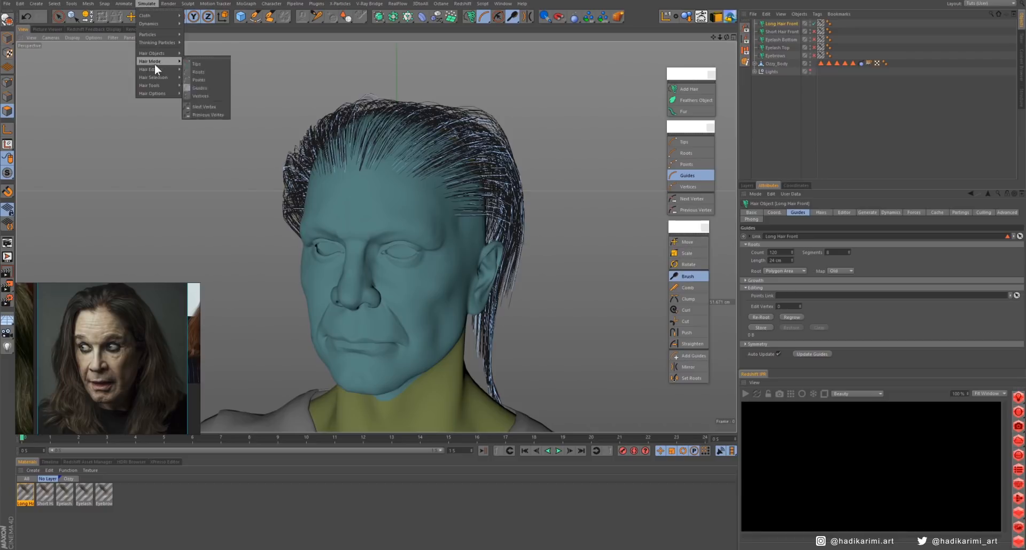
left_click(201, 74)
left_click_drag(199, 66, 615, 260)
right_click(613, 248)
mouse_move(679, 281)
left_click(726, 294)
left_click_drag(615, 250, 631, 310)
- Live-select a group of long hair guides on the side of the head above the ear
left_click(627, 325)
middle_click_drag(422, 174, 401, 261, "alt")
mouse_move(402, 261)
left_mouse_down("alt")
mouse_move(417, 249)
mouse_move(403, 266)
mouse_move(454, 250)
left_mouse_up("alt")
mouse_move(433, 262)
left_mouse_down("alt")
mouse_move(463, 276)
mouse_move(434, 268)
left_mouse_up("alt")
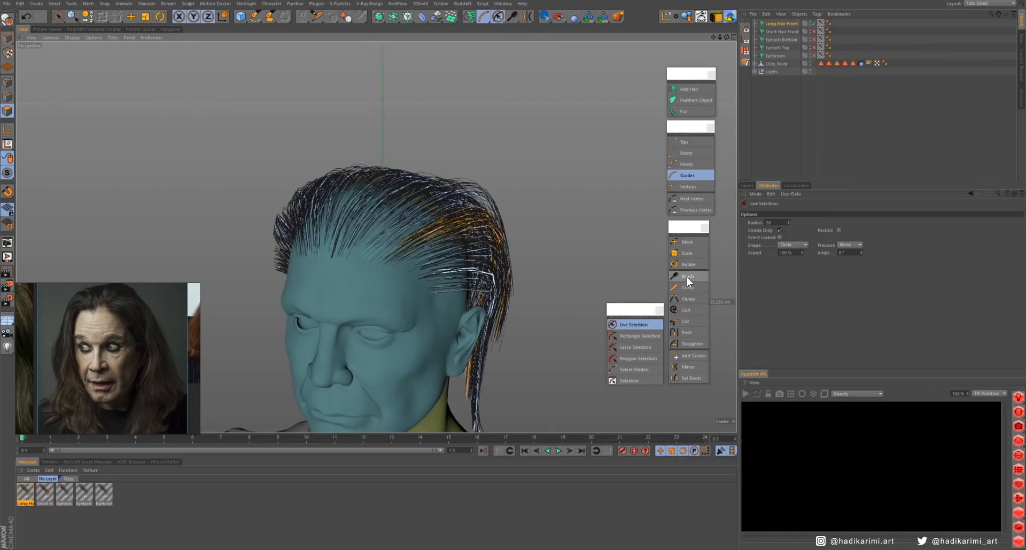
- Restrict the hair Brush to Selected Only and brush the selected side guides down around the ear
left_click(687, 277)
left_click(848, 263)
left_click_drag(456, 203, 476, 215)
mouse_move(561, 243)
left_mouse_down("alt")
mouse_move(471, 232)
mouse_move(516, 306)
mouse_move(487, 300)
mouse_move(512, 331)
mouse_move(505, 340)
left_mouse_up("alt")
middle_click_drag(505, 340, 497, 243, "alt")
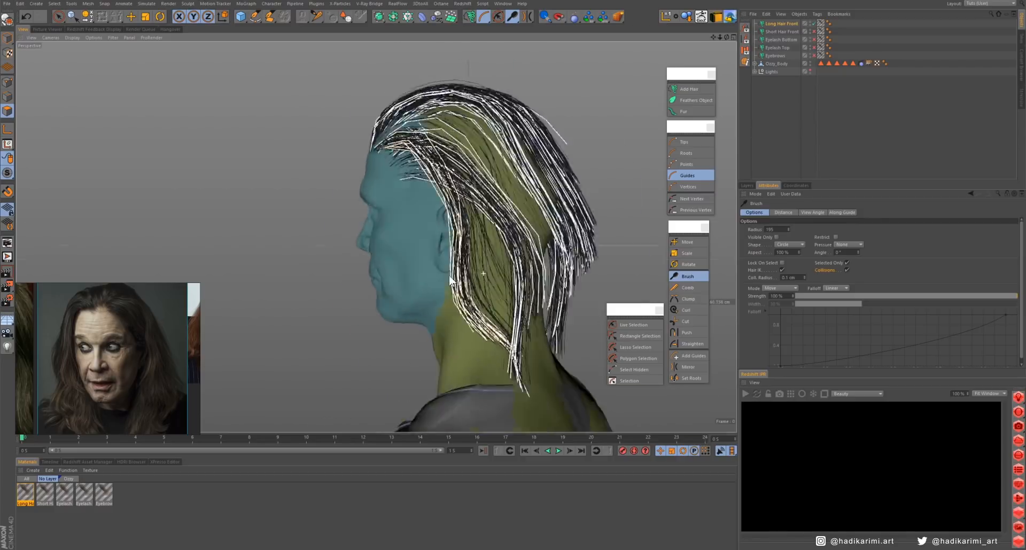
mouse_move(481, 243)
left_mouse_down("alt")
mouse_move(523, 230)
mouse_move(483, 196)
left_mouse_up("alt")
- Live-select a smaller group of guides on the same side and brush them forward over the ear
left_click(634, 325)
left_click_drag(497, 230, 510, 267)
mouse_move(480, 226)
left_mouse_down("alt")
mouse_move(557, 201)
mouse_move(462, 232)
mouse_move(417, 225)
left_mouse_up("alt")
left_click(688, 276)
mouse_move(489, 175)
left_mouse_down()
mouse_move(487, 290)
mouse_move(441, 195)
left_mouse_up()
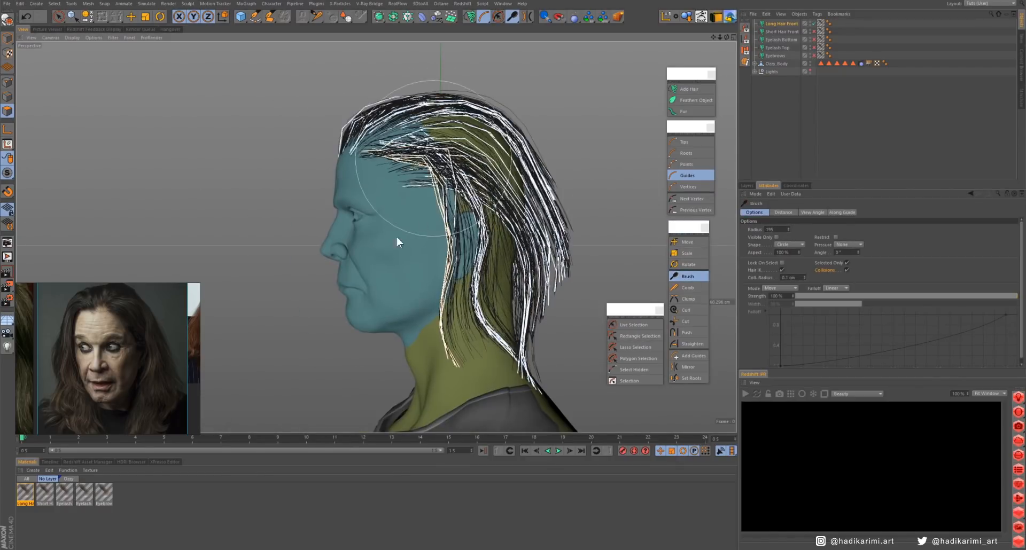
mouse_move(397, 242)
left_mouse_down("alt")
mouse_move(446, 295)
mouse_move(458, 254)
mouse_move(470, 291)
mouse_move(501, 275)
left_mouse_up("alt")
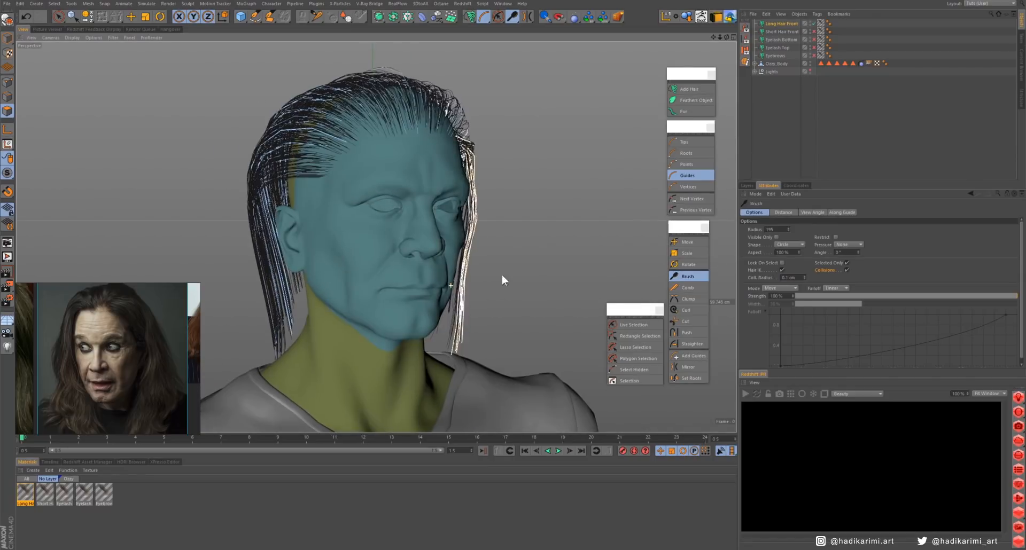
- Live-select guides on the opposite side of the head and brush them down around that ear
key("space")
left_click_drag(525, 223, 464, 199, "alt")
left_click_drag(266, 199, 284, 331)
left_click_drag(427, 267, 601, 282, "alt")
left_click(687, 276)
mouse_move(176, 235)
left_mouse_down()
mouse_move(228, 252)
mouse_move(235, 235)
left_mouse_up()
mouse_move(327, 220)
left_mouse_down("alt")
mouse_move(210, 208)
mouse_move(296, 216)
mouse_move(351, 308)
mouse_move(342, 188)
mouse_move(396, 258)
mouse_move(489, 295)
mouse_move(424, 278)
mouse_move(322, 175)
left_mouse_up("alt")
- Select another set of guides above the opposite ear and brush them into place
key("space")
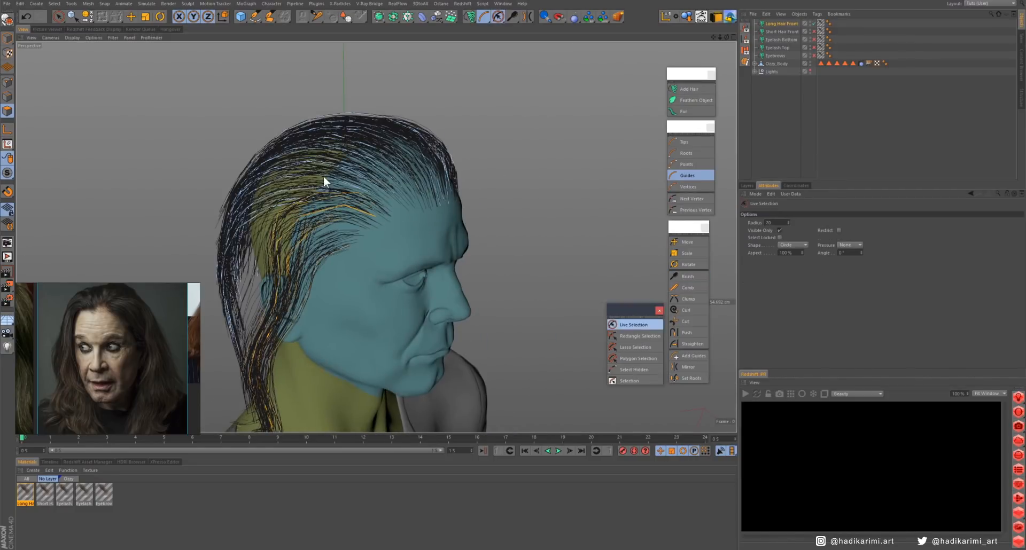
left_click(684, 279)
mouse_move(470, 225)
left_mouse_down("alt")
mouse_move(307, 184)
mouse_move(489, 320)
mouse_move(513, 278)
left_mouse_up("alt")
mouse_move(513, 278)
left_mouse_down("alt")
mouse_move(455, 255)
mouse_move(490, 255)
mouse_move(471, 369)
mouse_move(445, 304)
mouse_move(447, 240)
mouse_move(393, 235)
left_mouse_up("alt")
- Try a 30 cm guide length for the long front hair and settle on 28 cm
left_click(779, 23)
left_click(797, 213)
middle_click_drag(481, 300, 420, 227, "alt")
left_click_drag(776, 260, 760, 260)
type("30")
key("Return")
left_click_drag(481, 240, 438, 238, "alt")
left_click_drag(775, 261, 758, 265)
type("28")
key("Return")
- Turn off Selected Only for the hair Brush and smooth the lengthened guides over the crown and back of the head
left_click_drag(550, 123, 533, 143)
left_click(688, 276)
left_click(829, 272)
left_click_drag(513, 97, 495, 110)
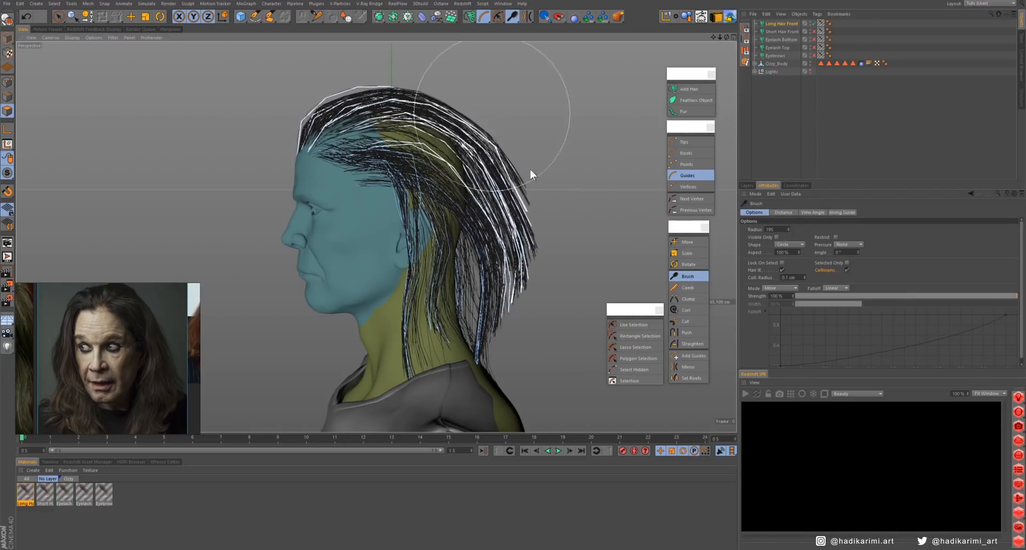
left_click_drag(542, 237, 515, 239)
left_click_drag(503, 111, 385, 219, "alt")
- Set the long front hair's preview detail to about 38%
left_click(782, 24)
left_click(844, 213)
left_click_drag(840, 264, 890, 265)
middle_click_drag(422, 250, 424, 362, "alt")
scroll(424, 363, "up", 8)
middle_click_drag(401, 300, 412, 165, "alt")
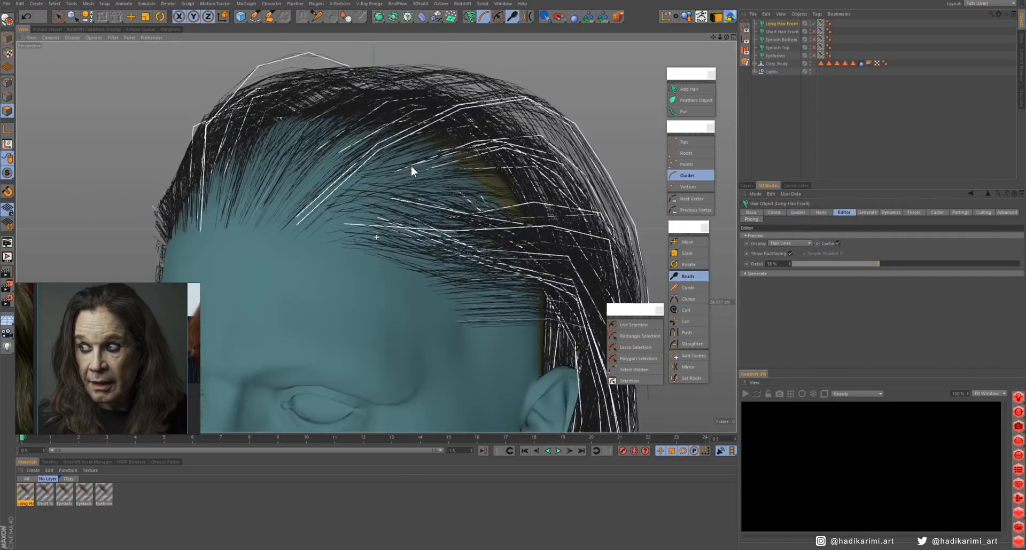
- Enable clamping of the long front hair's interpolation and lower the end of its attraction curve
left_click(821, 213)
left_click(781, 290)
left_click_drag(1009, 300, 1010, 326)
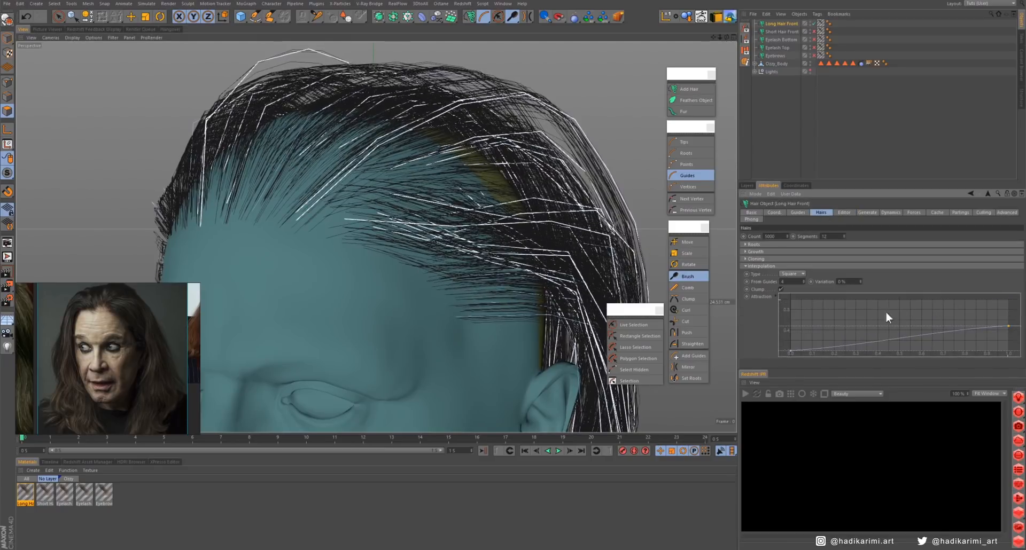
scroll(433, 272, "down", 8)
mouse_move(434, 272)
left_mouse_down("alt")
mouse_move(267, 274)
mouse_move(563, 286)
mouse_move(417, 277)
left_mouse_up("alt")
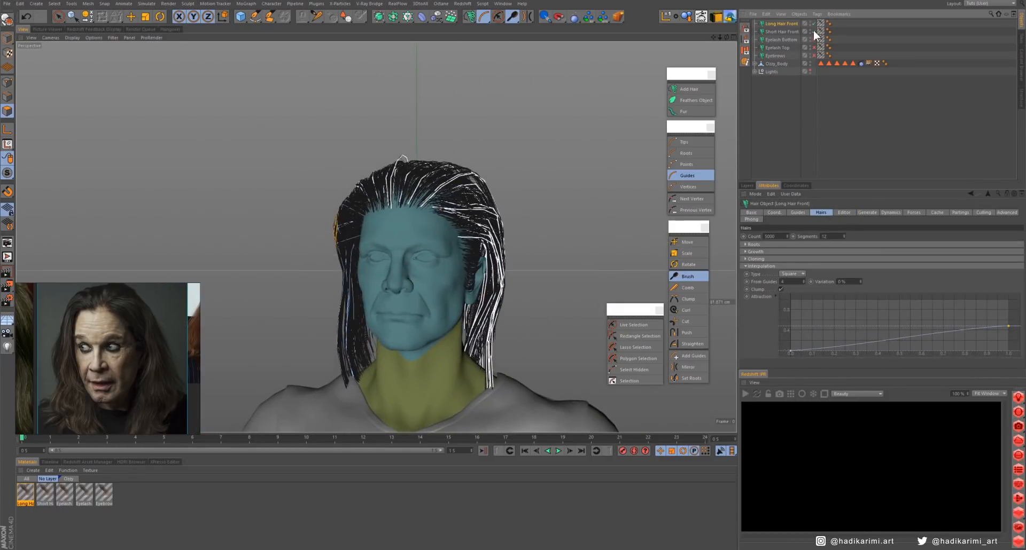
- Hide the long and short front hair and select the polygons covering the back of the scalp
left_click(814, 24)
left_click(813, 31)
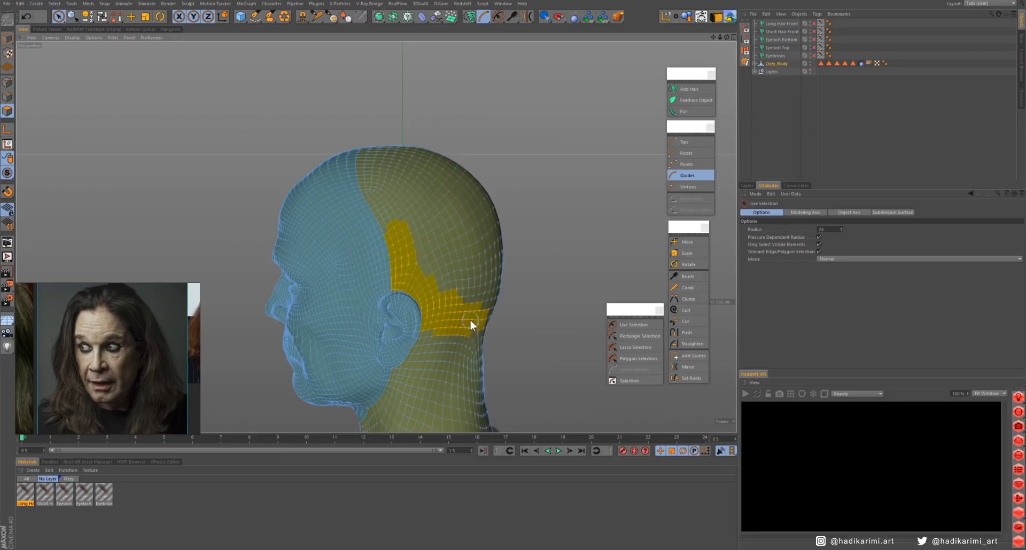
mouse_move(467, 232)
left_mouse_down()
mouse_move(377, 171)
mouse_move(454, 214)
left_mouse_up()
mouse_move(377, 237)
left_mouse_down("alt")
mouse_move(453, 231)
mouse_move(431, 235)
mouse_move(503, 246)
left_mouse_up("alt")
mouse_move(389, 299)
left_mouse_down("ctrl")
mouse_move(457, 332)
mouse_move(409, 320)
mouse_move(342, 261)
mouse_move(495, 268)
mouse_move(426, 265)
mouse_move(402, 297)
mouse_move(426, 280)
left_mouse_up("ctrl")
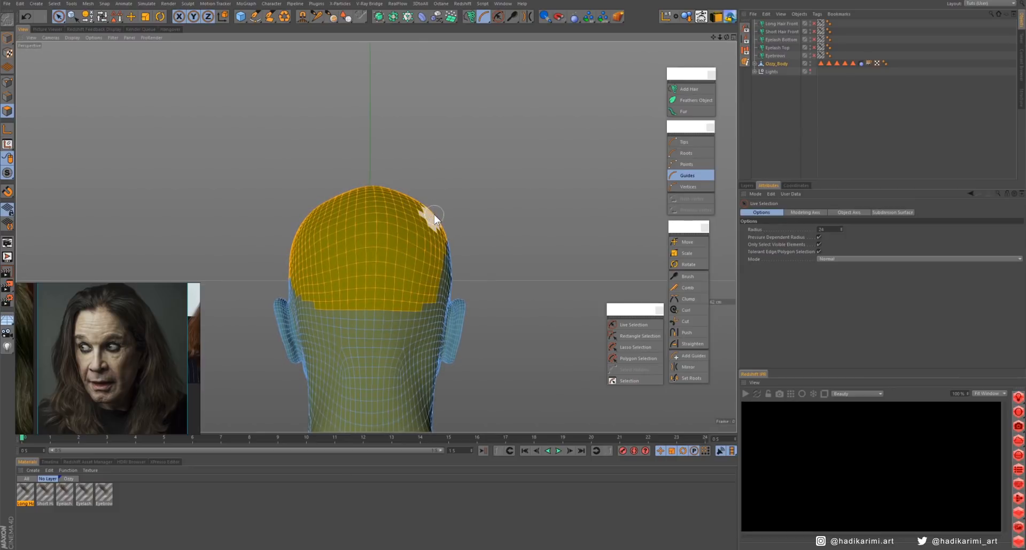
left_click_drag(434, 217, 459, 274, "alt")
- Add a hair object on the selected scalp polygons and name the object and its material Long Hair Rear
left_click(689, 89)
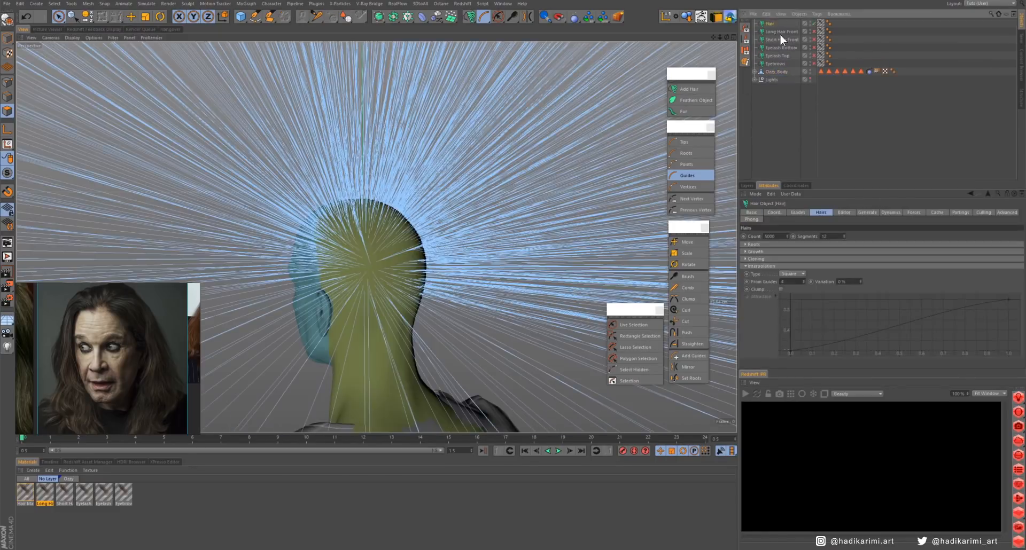
double_click(770, 24)
type("Hair")
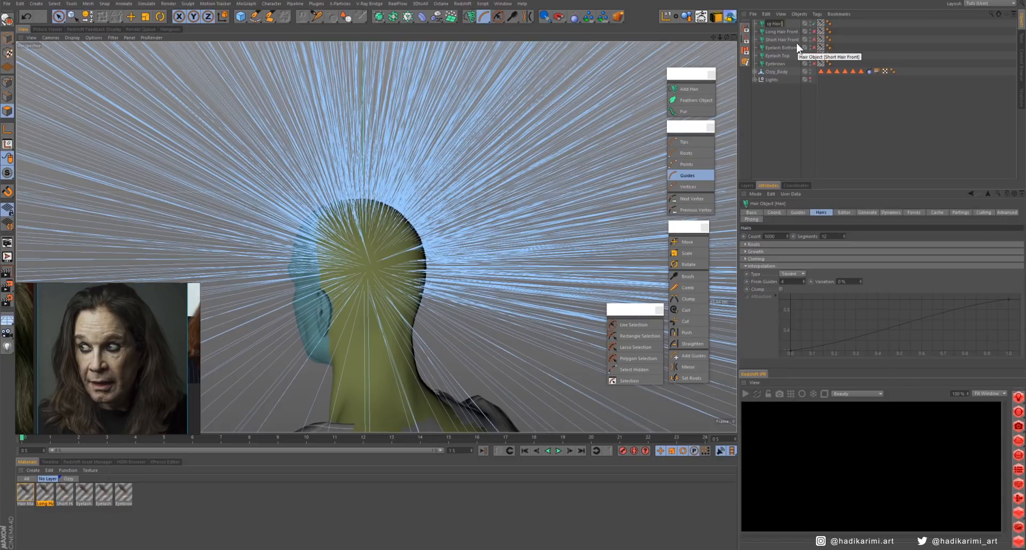
type(" BackRear")
key("Return")
left_click(799, 96)
double_click(25, 504)
type("Long Hair Rear")
key("Return")
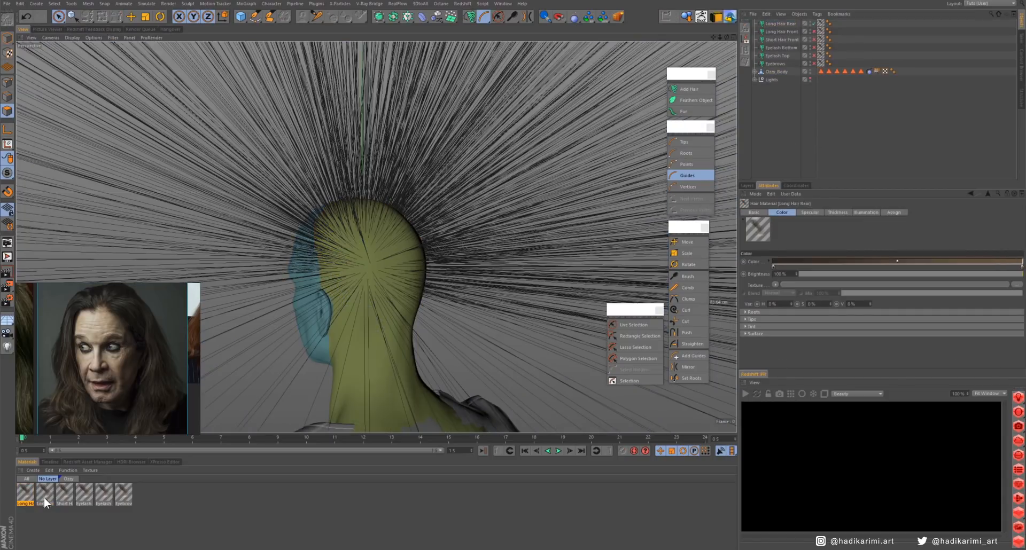
- Set the long rear hair's guides to a count of 80 and a length of 30 cm
left_click(781, 23)
mouse_move(769, 252)
left_mouse_down()
mouse_move(820, 250)
mouse_move(775, 261)
left_mouse_up()
type("80")
key("Return")
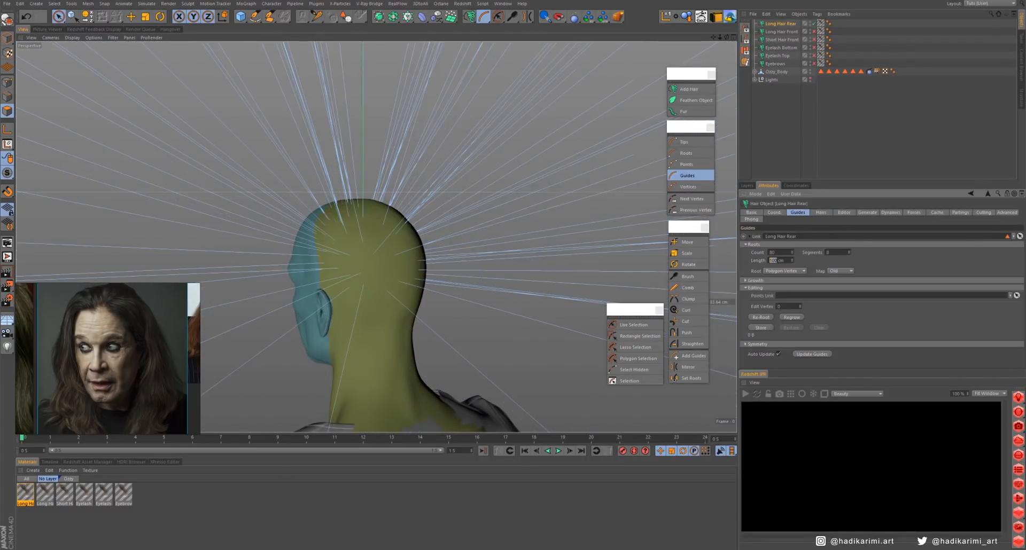
type("30")
key("Return")
- Display the long rear hair as hair lines in the viewport
left_click(821, 212)
left_click(844, 213)
left_click(791, 244)
left_click(809, 272)
left_click(821, 213)
left_click_drag(376, 220, 374, 211, "alt")
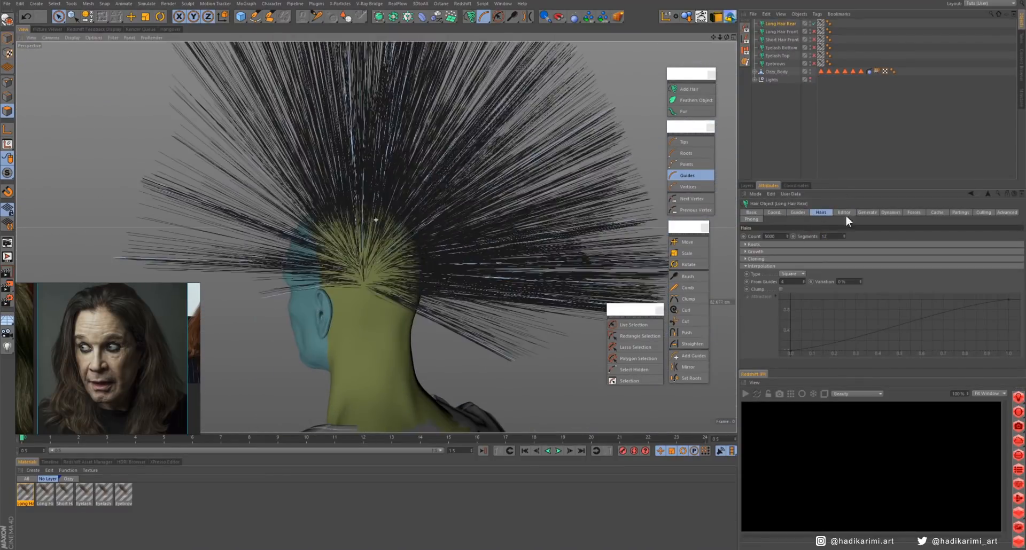
- Brush the long rear hair down over the back of the head and neck
left_click(684, 142)
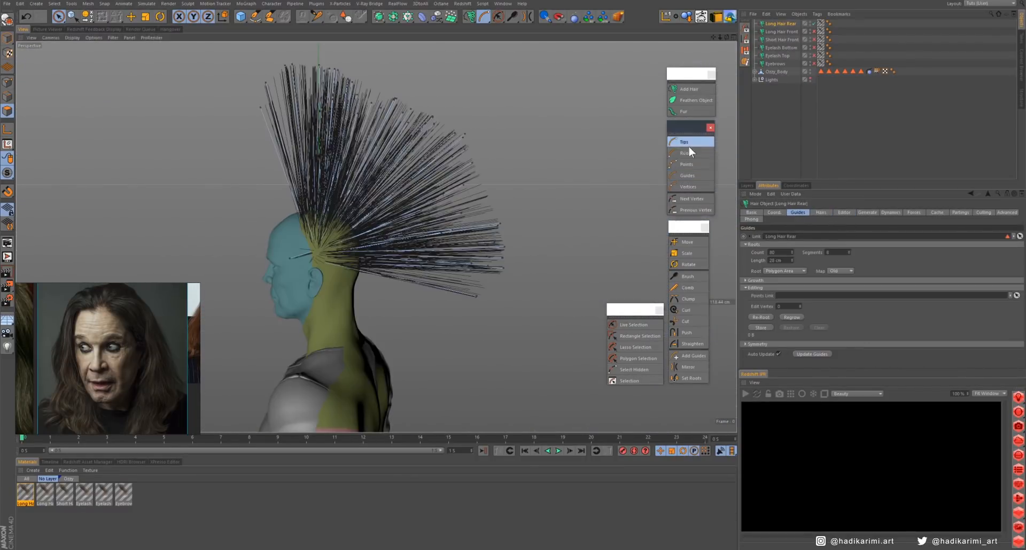
left_click(688, 276)
mouse_move(470, 176)
left_mouse_down()
mouse_move(443, 210)
mouse_move(437, 173)
mouse_move(351, 326)
left_mouse_up()
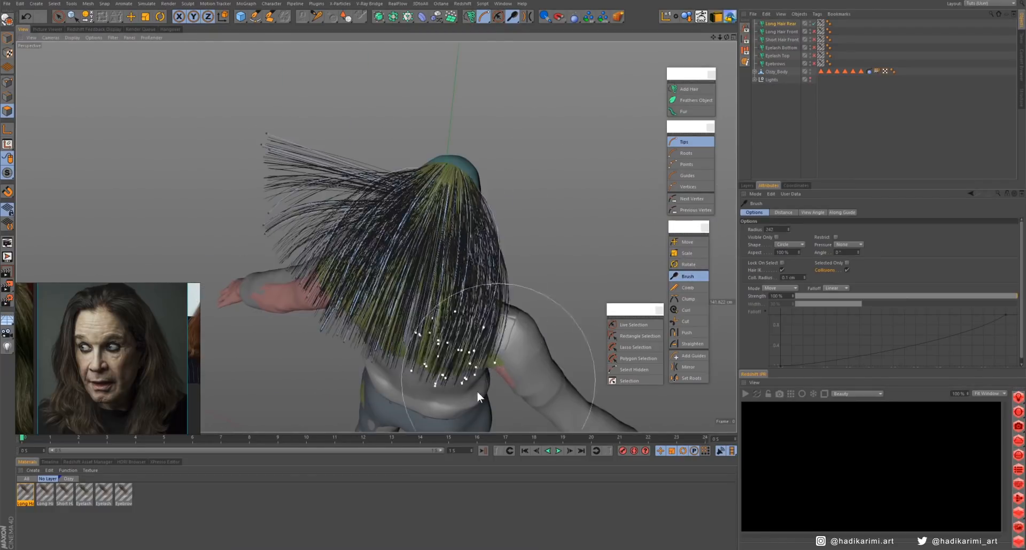
left_click_drag(477, 391, 476, 210, "alt")
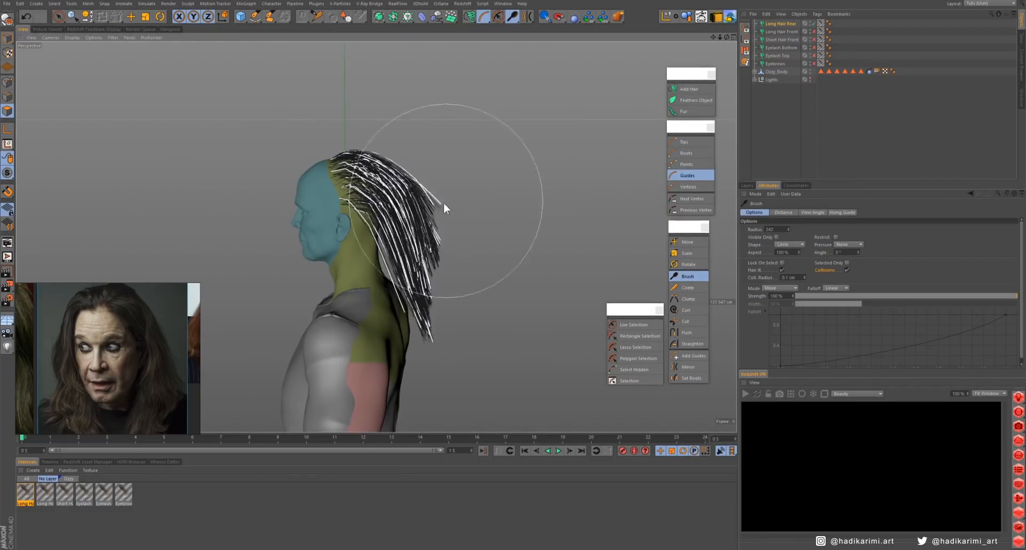
left_click_drag(321, 286, 732, 151, "alt")
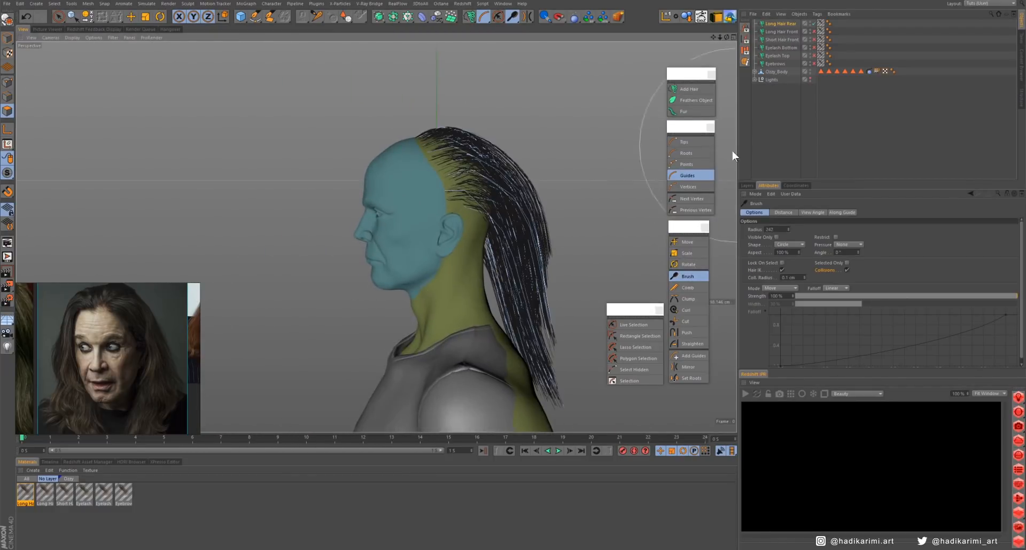
- Restrict the hair Brush to selected guides and comb the selected guides behind the ear downward
left_click(634, 324)
mouse_move(513, 251)
left_mouse_down("alt")
mouse_move(432, 252)
mouse_move(519, 256)
mouse_move(464, 302)
mouse_move(472, 221)
mouse_move(436, 206)
left_mouse_up("alt")
left_click(687, 277)
left_click(847, 263)
mouse_move(436, 206)
left_mouse_down()
mouse_move(390, 271)
mouse_move(460, 278)
left_mouse_up()
middle_click_drag(370, 321, 324, 320)
left_click_drag(324, 371, 344, 316)
left_click_drag(344, 315, 230, 306, "alt")
- Select more rear guides at the sides and brush them forward over the neck toward the shoulders
left_click(634, 325)
left_click_drag(515, 252, 556, 257, "alt")
left_click(688, 277)
mouse_move(507, 288)
left_mouse_down()
mouse_move(518, 329)
mouse_move(553, 200)
mouse_move(385, 235)
mouse_move(410, 177)
mouse_move(471, 184)
left_mouse_up()
left_click(634, 325)
left_click(687, 277)
left_click_drag(443, 240, 421, 256)
left_click_drag(529, 229, 561, 245)
middle_click_drag(553, 236, 444, 190, "alt")
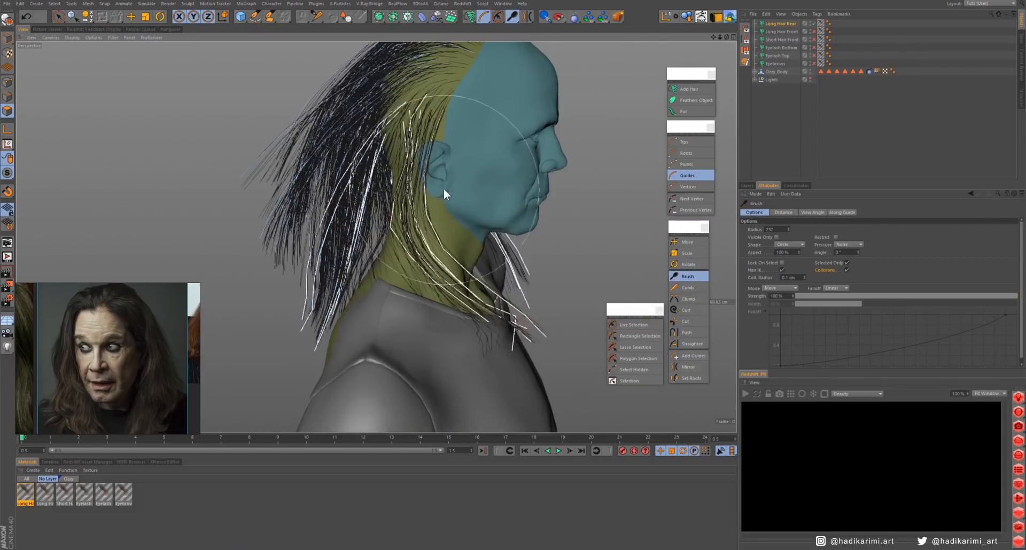
left_click_drag(443, 189, 385, 198, "alt")
middle_click_drag(427, 198, 411, 264, "alt")
left_click_drag(412, 265, 403, 291)
- Select the upper guides of the long rear hair and brush them down over the back of the head
left_click(755, 71)
left_click(781, 24)
mouse_move(377, 237)
left_mouse_down("alt")
mouse_move(429, 174)
mouse_move(374, 182)
left_mouse_up("alt")
middle_click_drag(374, 182, 470, 222, "alt")
mouse_move(470, 222)
left_mouse_down()
mouse_move(485, 277)
mouse_move(546, 275)
left_mouse_up()
left_click(634, 325)
left_click_drag(534, 171, 476, 236)
left_click(687, 276)
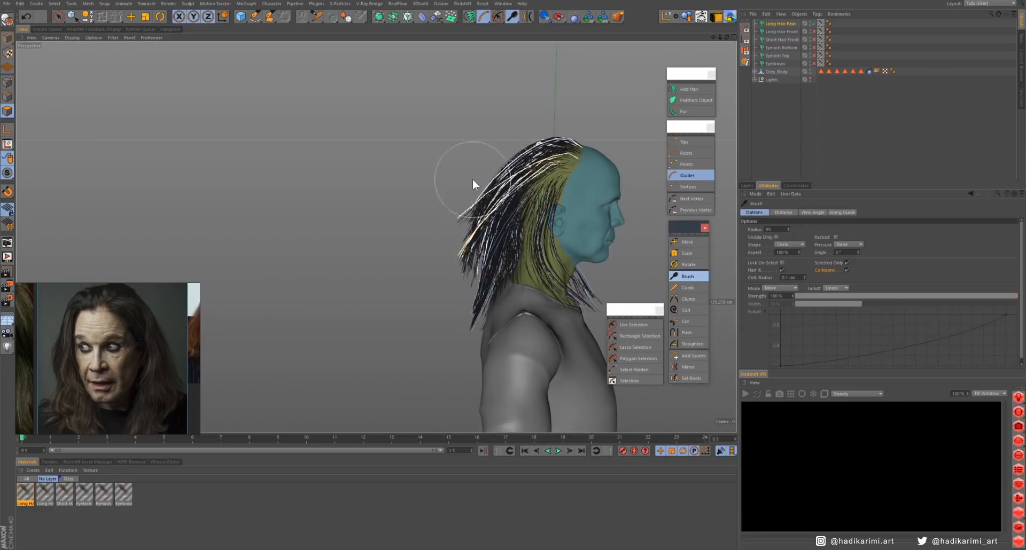
left_click_drag(473, 181, 484, 193)
left_click_drag(556, 197, 494, 205, "alt")
left_click_drag(489, 235, 483, 282)
middle_click_drag(483, 281, 419, 298, "alt")
mouse_move(435, 225)
left_mouse_down()
mouse_move(425, 245)
mouse_move(491, 240)
left_mouse_up()
- Touch up the rear guides with Selected Only turned off and show the long front hair again
left_click(847, 263)
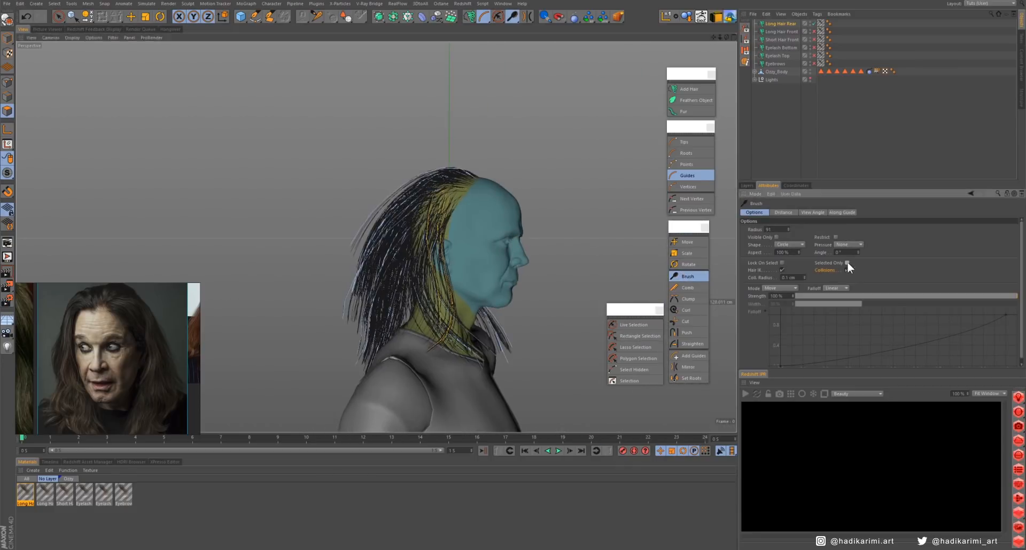
left_click_drag(355, 216, 377, 217)
mouse_move(561, 229)
left_mouse_down("alt")
mouse_move(448, 239)
mouse_move(426, 229)
mouse_move(685, 232)
left_mouse_up("alt")
left_click(813, 32)
left_click(812, 125)
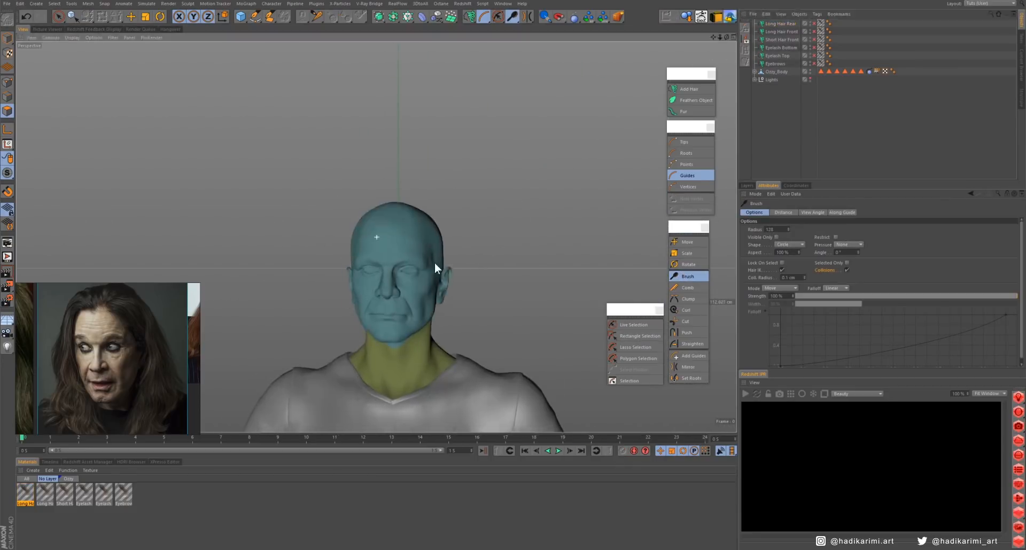
- Hide the scalp hair and select the band of polygons around the lower back of the head between the ears
left_click_drag(434, 262, 451, 238, "alt")
left_click_drag(329, 236, 446, 309)
left_click_drag(470, 278, 374, 279, "alt")
mouse_move(428, 299)
left_mouse_down()
mouse_move(479, 276)
mouse_move(521, 276)
left_mouse_up()
mouse_move(552, 254)
left_mouse_down("alt")
mouse_move(448, 237)
mouse_move(551, 318)
mouse_move(614, 305)
left_mouse_up("alt")
left_click_drag(395, 302, 397, 319)
left_click_drag(398, 302, 460, 300, "alt")
left_click_drag(412, 294, 373, 304, "alt")
left_click_drag(442, 312, 320, 315, "alt")
mouse_move(560, 307)
left_mouse_down("alt")
mouse_move(591, 304)
mouse_move(521, 300)
left_mouse_up("alt")
left_click_drag(550, 235, 684, 261)
mouse_move(428, 257)
left_mouse_down("alt")
mouse_move(465, 259)
mouse_move(425, 261)
mouse_move(474, 209)
mouse_move(575, 252)
mouse_move(612, 230)
mouse_move(560, 314)
left_mouse_up("alt")
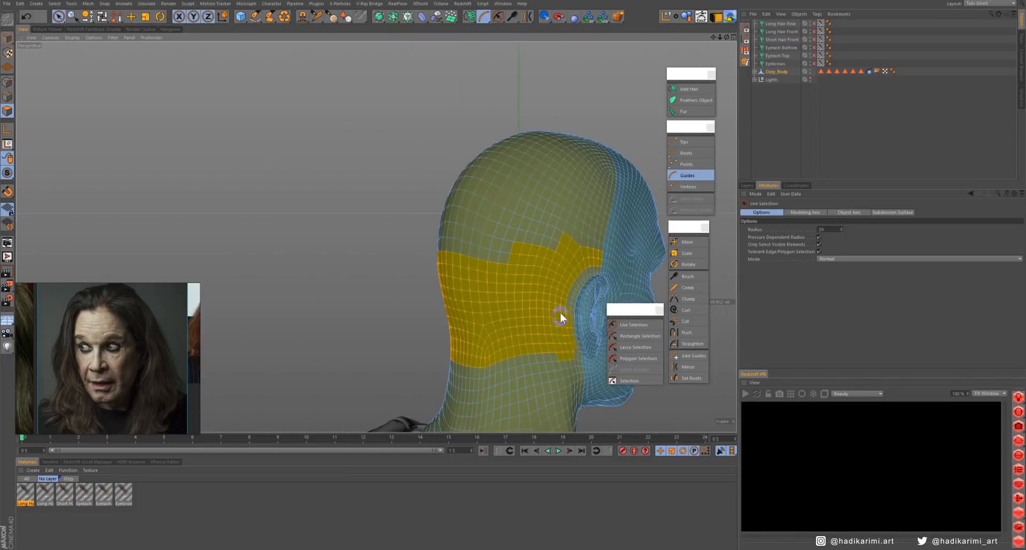
left_click_drag(521, 271, 547, 219, "alt")
scroll(548, 219, "down", 3)
- Add a hair object on the selected polygon band and name it Short Hair Rear
left_click(689, 89)
double_click(771, 24)
type("Short Hair Rear")
key("Return")
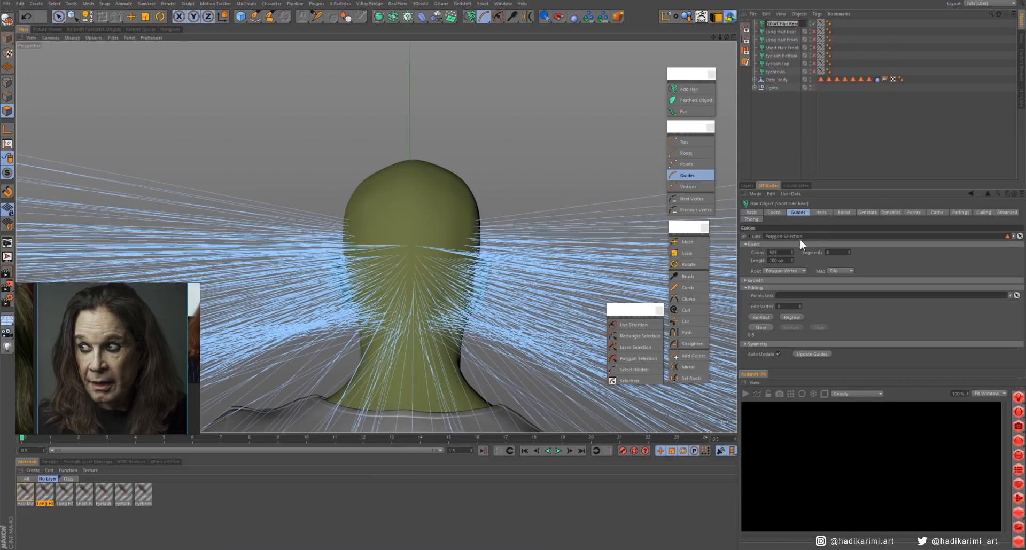
- Rename the new polygon selection tag and the new hair material as Short Hair Rear
left_click(821, 80)
double_click(780, 223)
right_click(780, 223)
left_click(788, 244)
double_click(25, 504)
right_click(27, 505)
left_click(34, 525)
left_click_drag(438, 128, 550, 120, "alt")
scroll(551, 120, "down", 5)
- Set the short rear hair's guides to a length of 5 cm and a count of 100
left_click(781, 23)
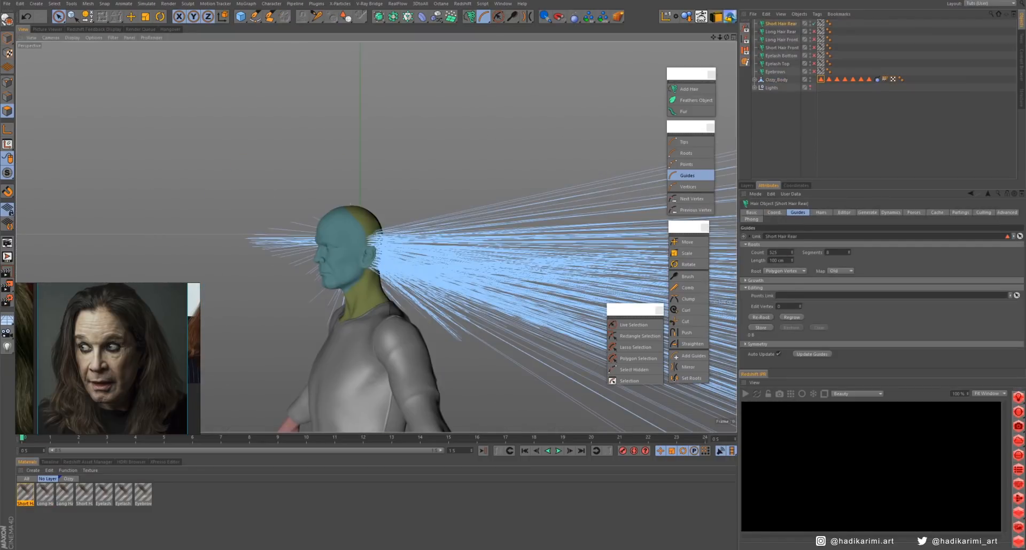
left_click(785, 271)
double_click(775, 261)
type("5")
left_click_drag(385, 214, 271, 219, "alt")
scroll(271, 220, "up", 5)
double_click(774, 253)
type("100")
left_click_drag(374, 160, 443, 161, "alt")
double_click(835, 253)
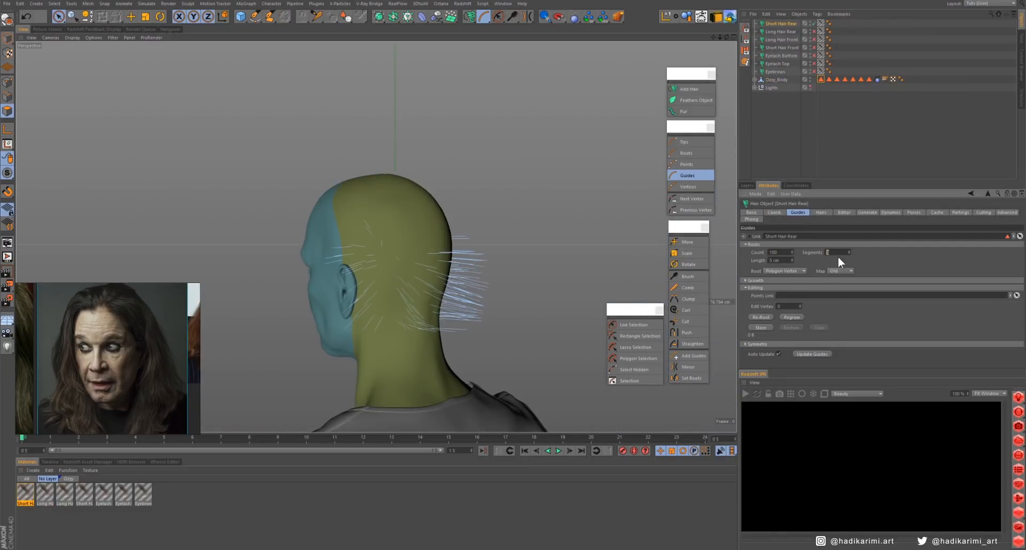
- Display the short rear hair as hair lines in the viewport
left_click(820, 213)
left_click(844, 213)
left_click(787, 243)
left_click(799, 260)
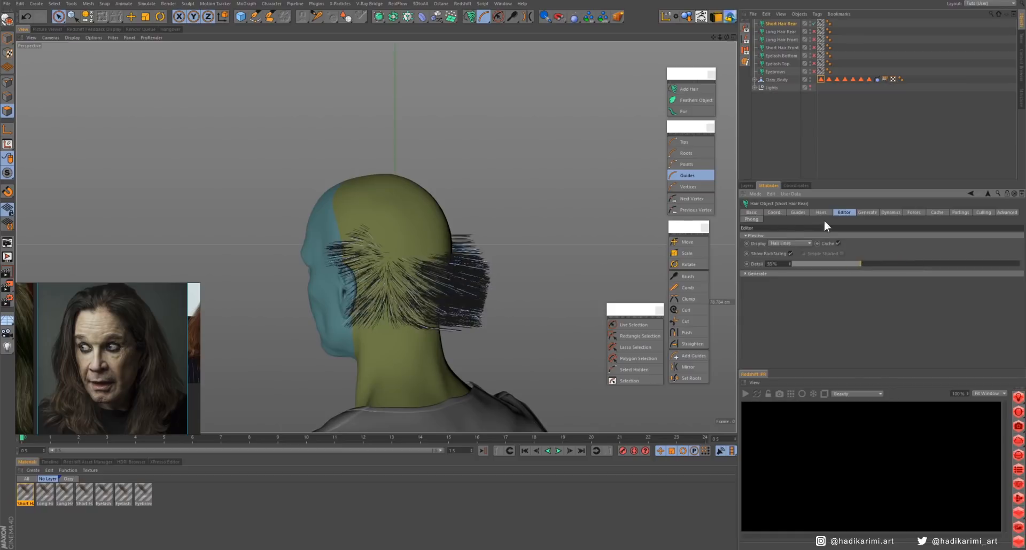
left_click(821, 212)
- Brush the tips of the short rear hair downward around the back of the head
left_click(685, 143)
left_click(688, 277)
mouse_move(417, 257)
left_mouse_down("alt")
mouse_move(486, 261)
mouse_move(373, 322)
left_mouse_up("alt")
left_click_drag(481, 256, 342, 257, "alt")
middle_click_drag(523, 241, 484, 241)
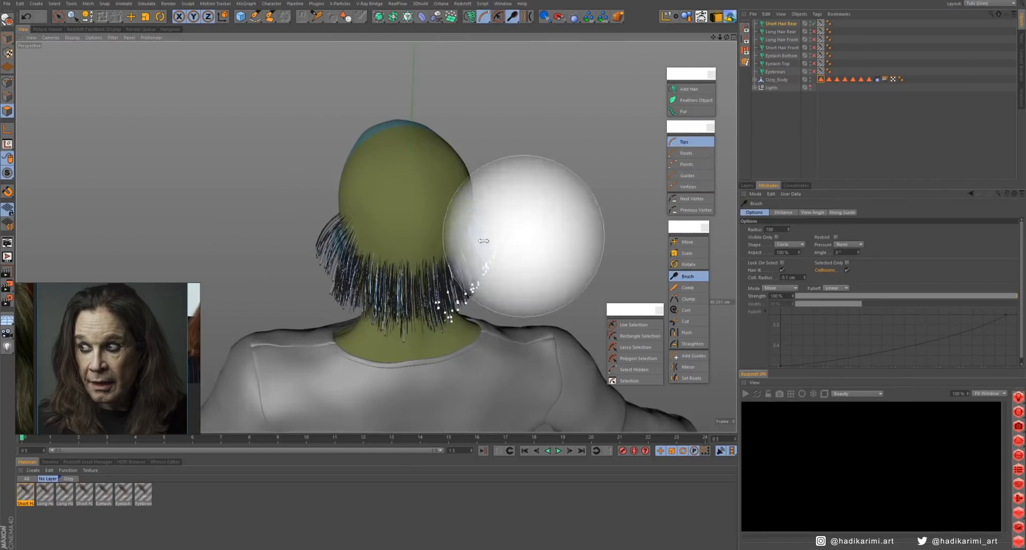
left_click_drag(300, 273, 430, 279, "alt")
- Switch to guide editing and brush the short rear hair close to the head behind both ears
left_click(687, 175)
left_click_drag(351, 220, 386, 301)
left_click_drag(427, 251, 65, 246, "alt")
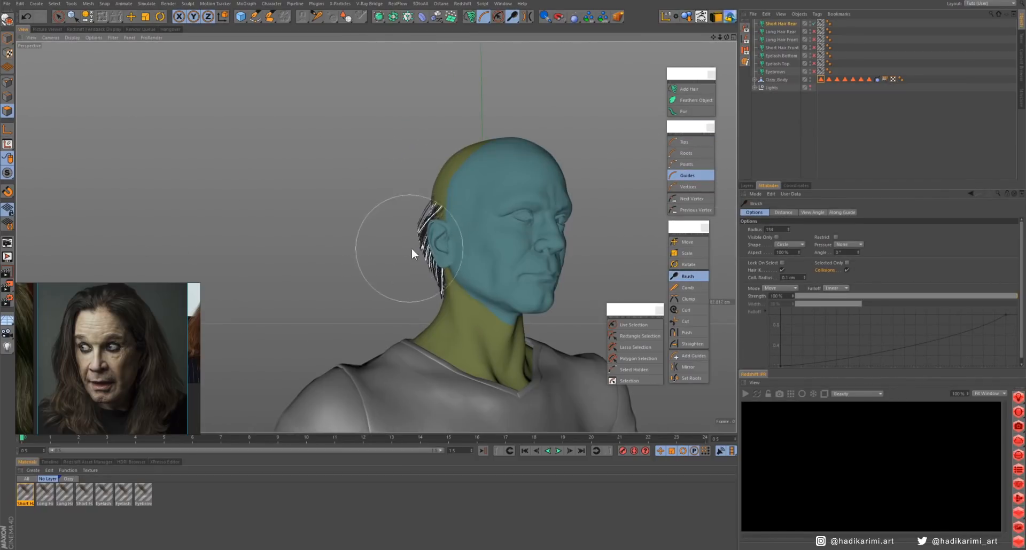
middle_click_drag(412, 248, 385, 248)
mouse_move(454, 217)
left_mouse_down("alt")
mouse_move(539, 227)
mouse_move(573, 256)
mouse_move(497, 251)
left_mouse_up("alt")
right_click_drag(497, 251, 577, 246, "alt")
- Hide the rear scalp hair and start the Redshift render preview on the upper eyelashes
left_click(780, 32)
left_click(814, 23)
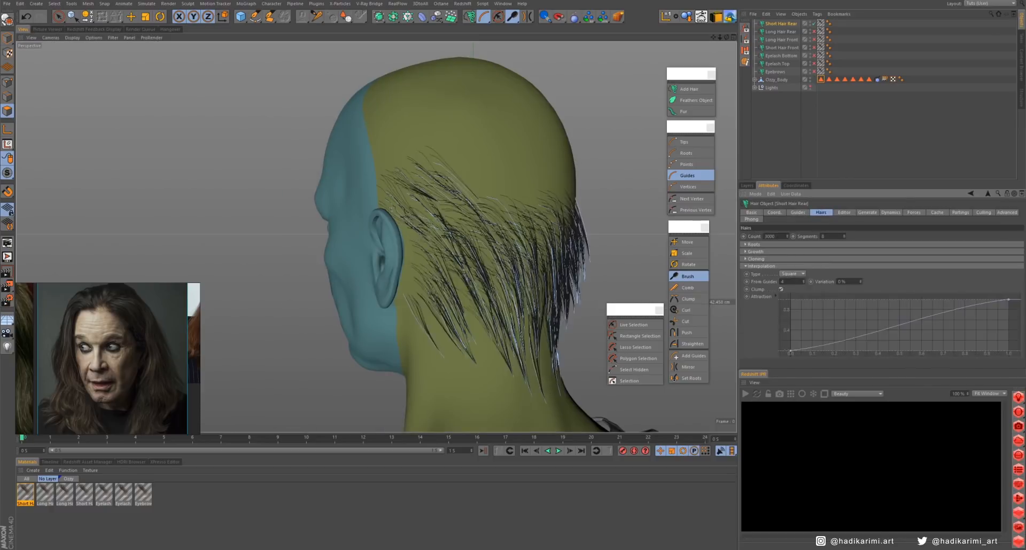
left_click(814, 32)
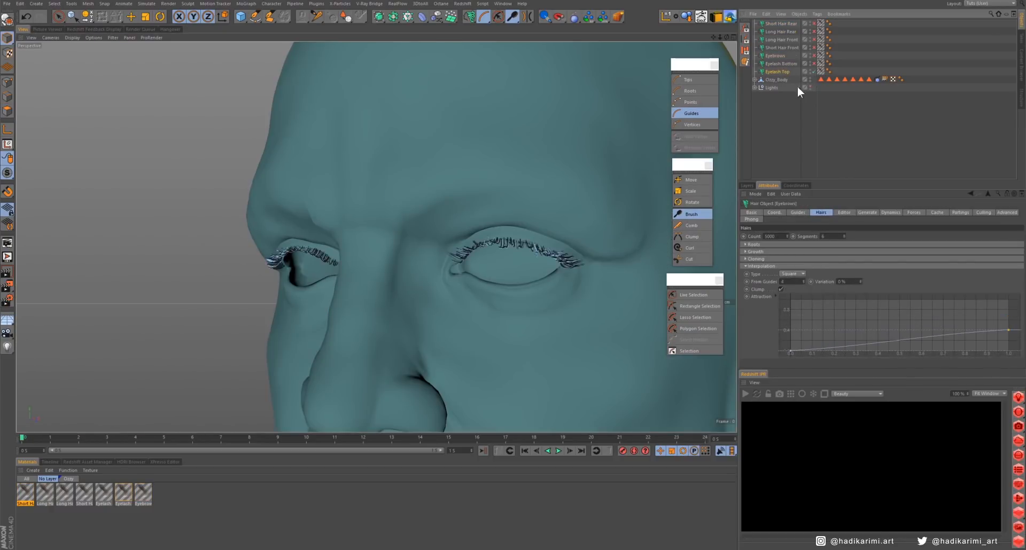
right_click_drag(375, 236, 765, 117, "alt")
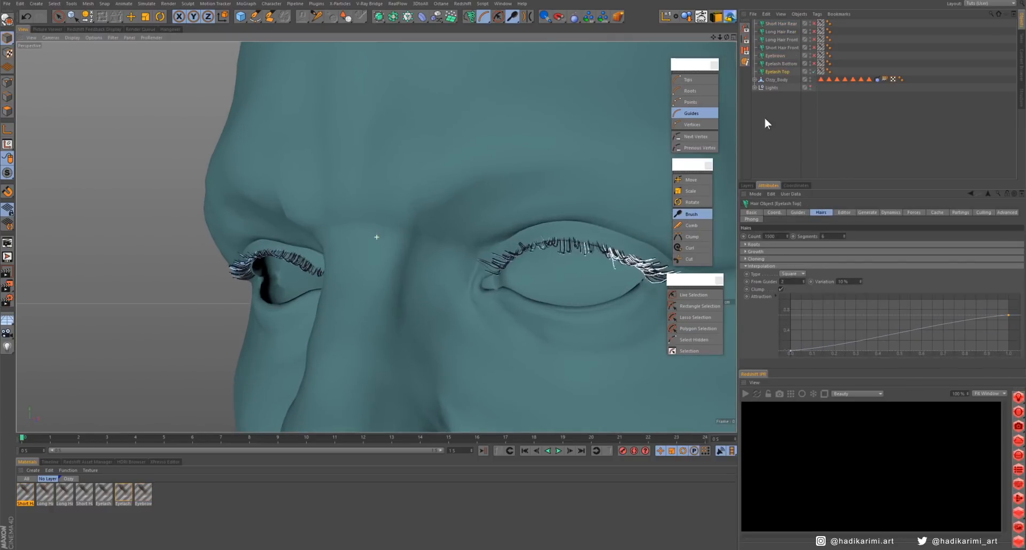
left_click_drag(534, 267, 491, 264, "alt")
left_click(746, 393)
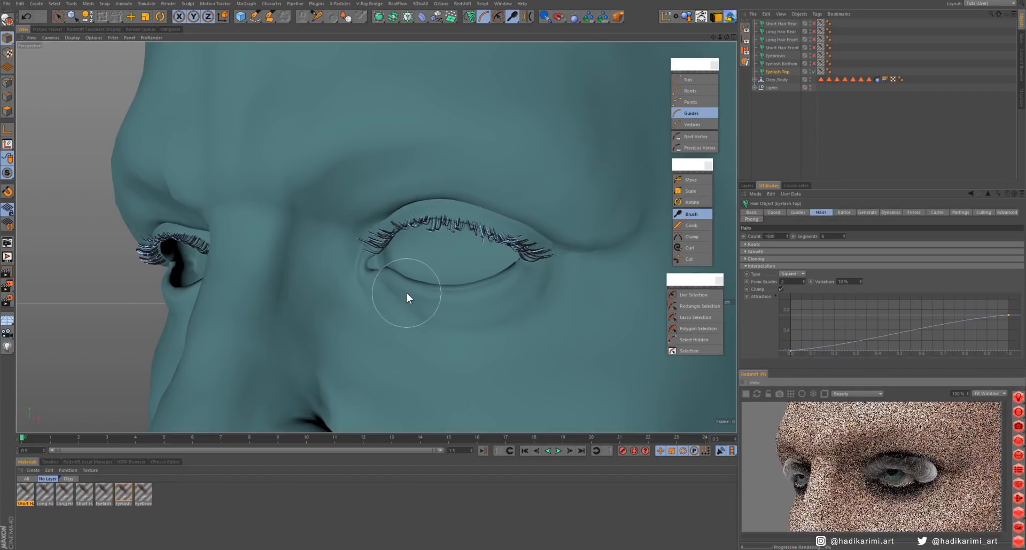
left_click_drag(406, 293, 415, 297, "alt")
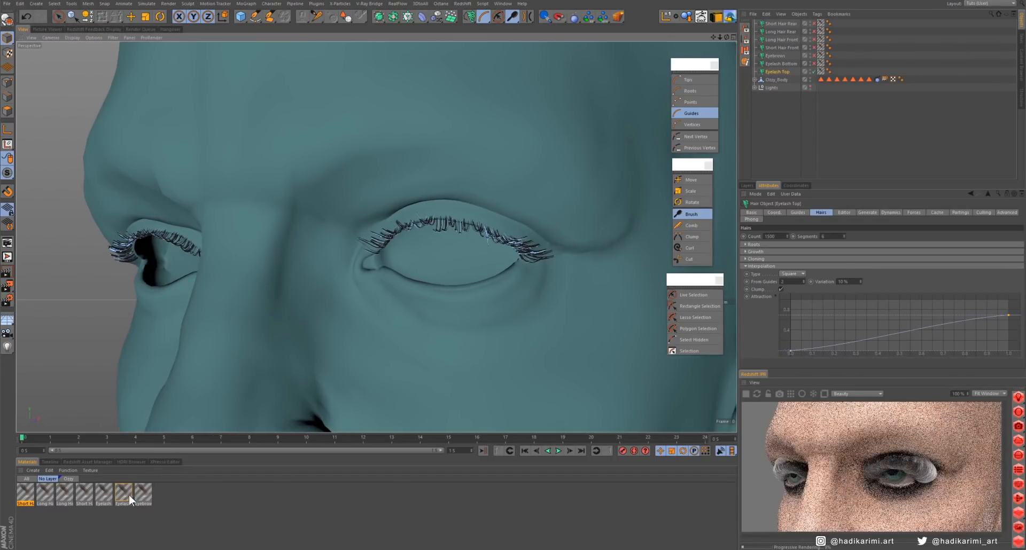
- Set the Eyelash Top material's thickness to 0.01 cm at the root and 0.001 cm at the tip, with a tapering curve
double_click(128, 495)
left_click(173, 187)
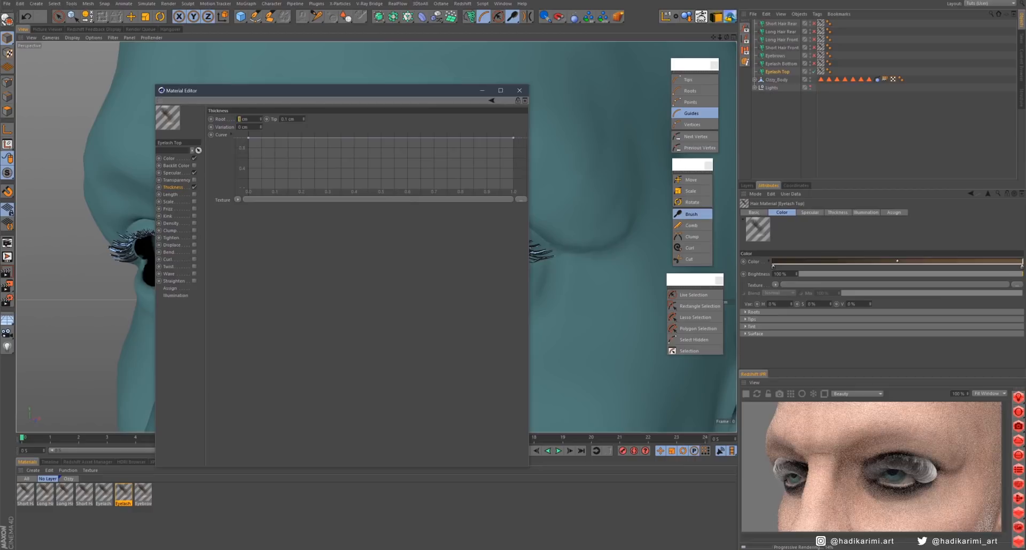
type(".")
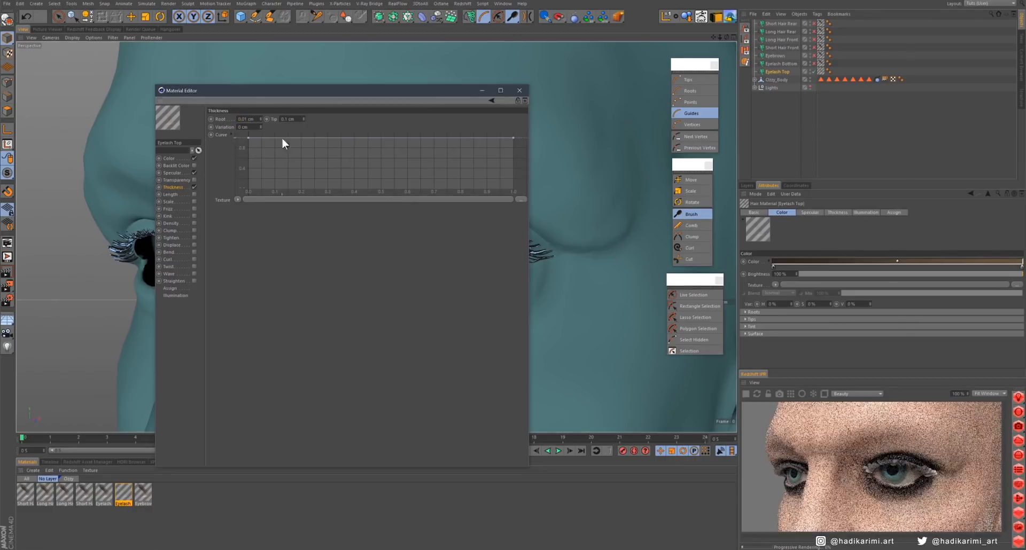
left_click(247, 138)
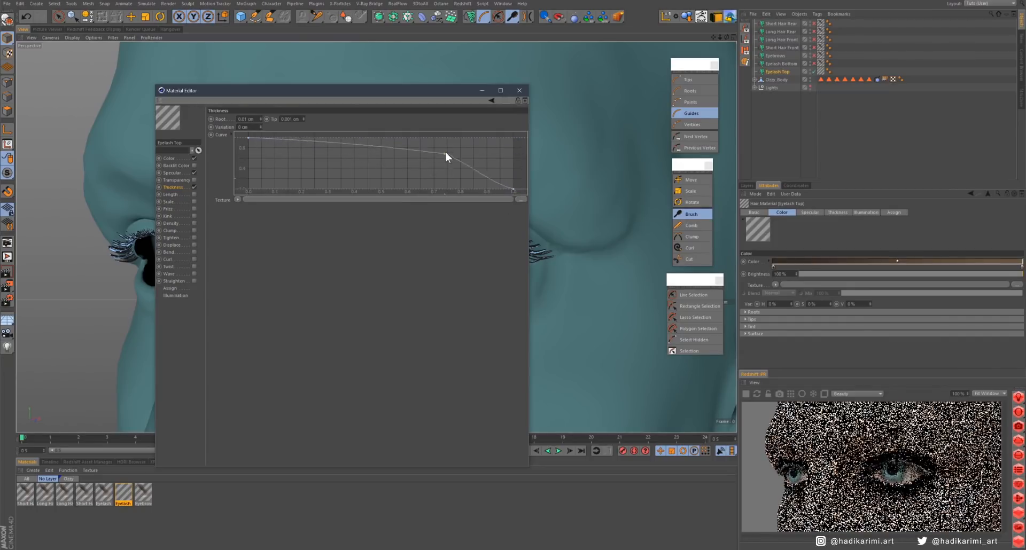
left_click_drag(447, 146, 431, 148)
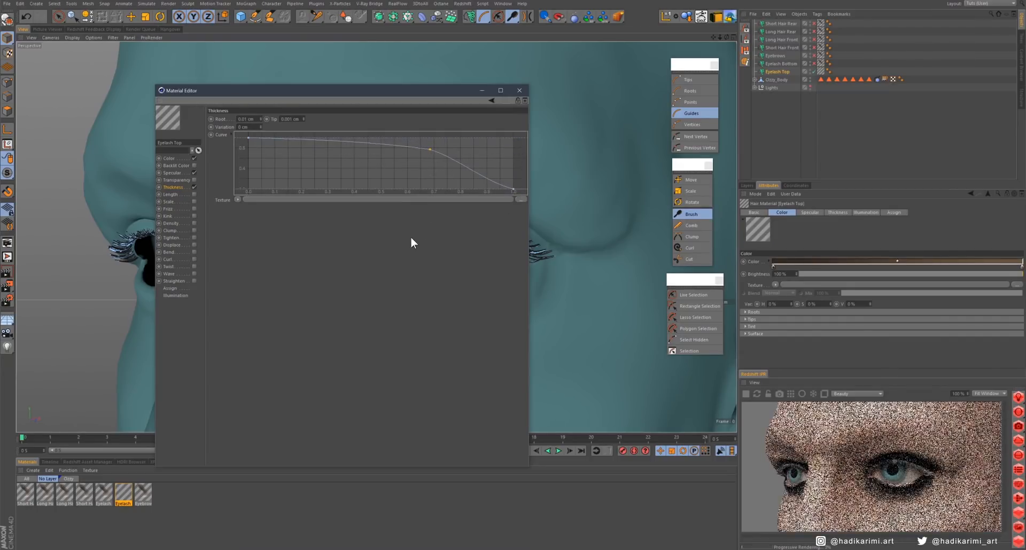
- Set the Eyelash Top material's specular strength to 20% primary and 50% secondary
left_click(172, 172)
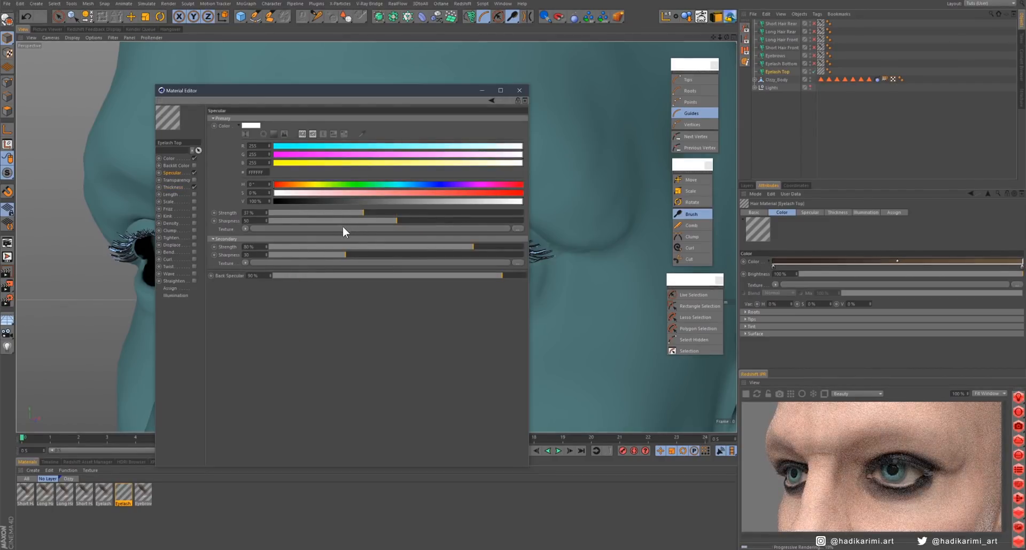
left_click(396, 247)
left_click(327, 213)
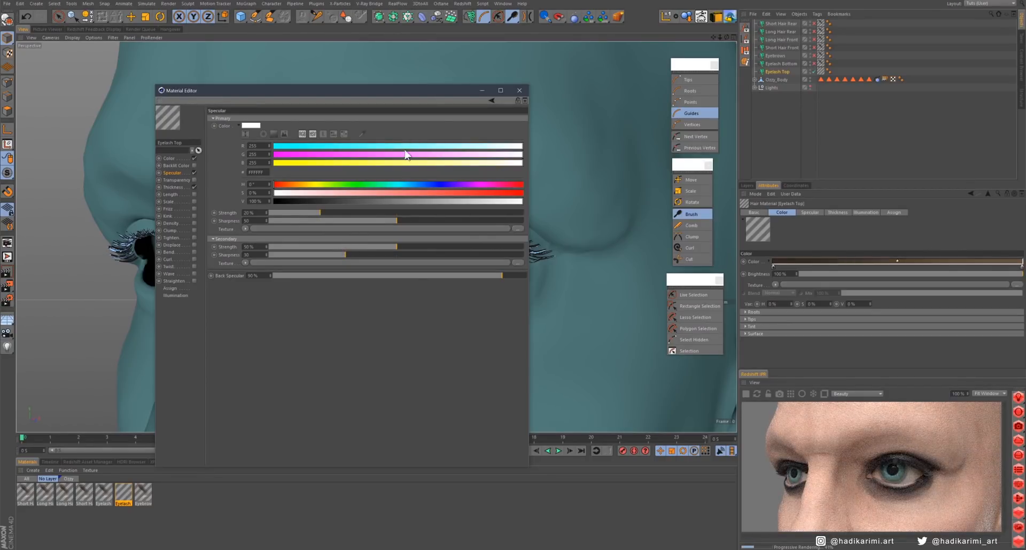
left_click(519, 90)
- Set the Eyelash Bottom material's thickness to 0.01 cm at the root and 0.001 cm at the tip, with a tapering curve
scroll(508, 245, "up", 3)
left_click_drag(508, 244, 266, 306, "alt")
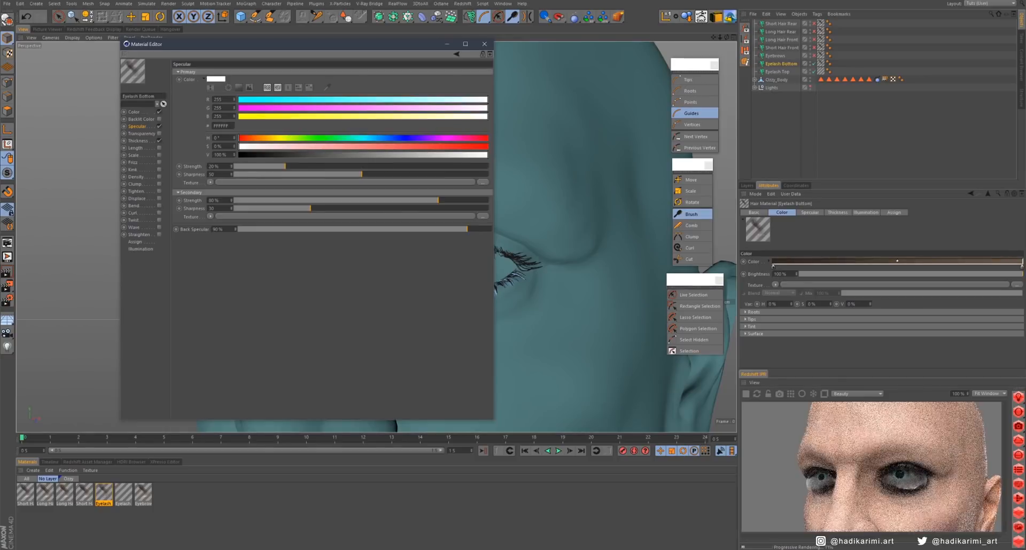
left_click(138, 140)
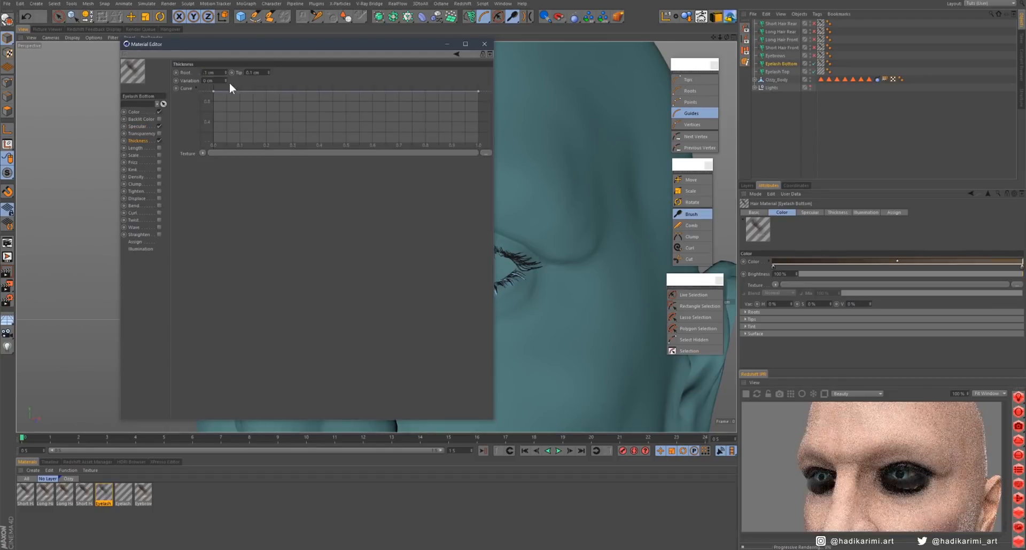
left_click_drag(478, 92, 482, 129)
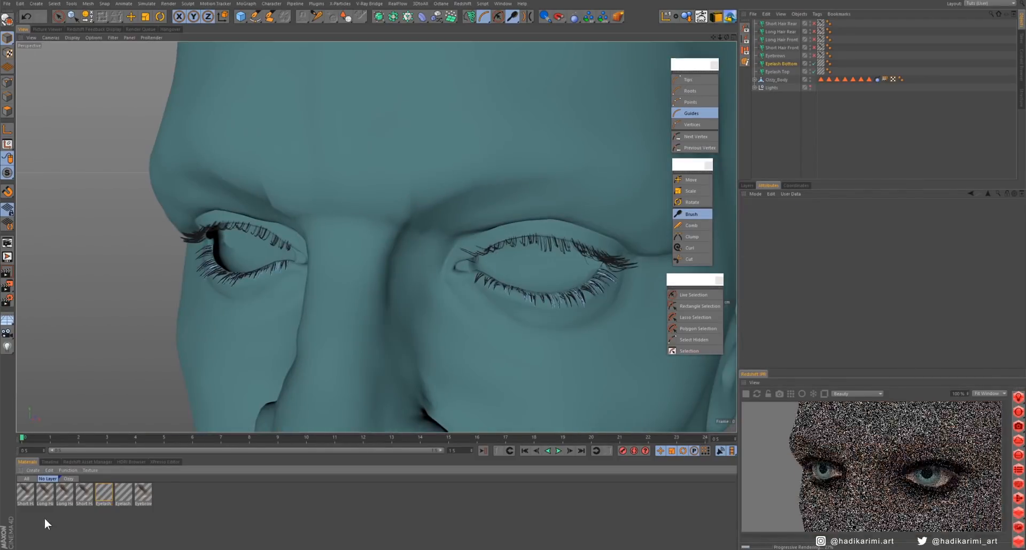
- Create a new default material and apply it to the body
double_click(44, 518)
left_click_drag(25, 491, 564, 313)
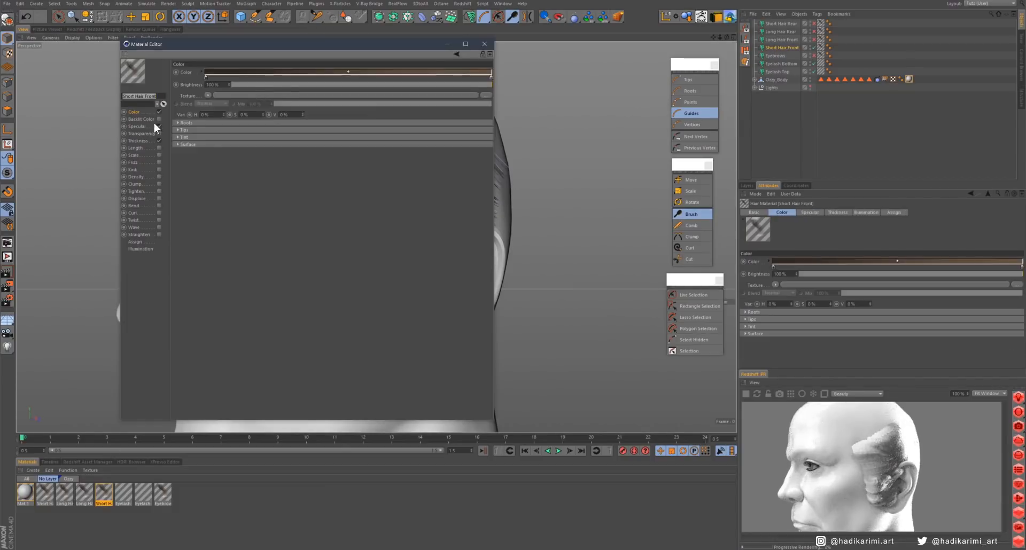
- Set the Short Hair Front material's thickness to 0.02 cm at the root and 0.001 cm at the tip, with a tapering curve
left_click(152, 122)
left_click(138, 141)
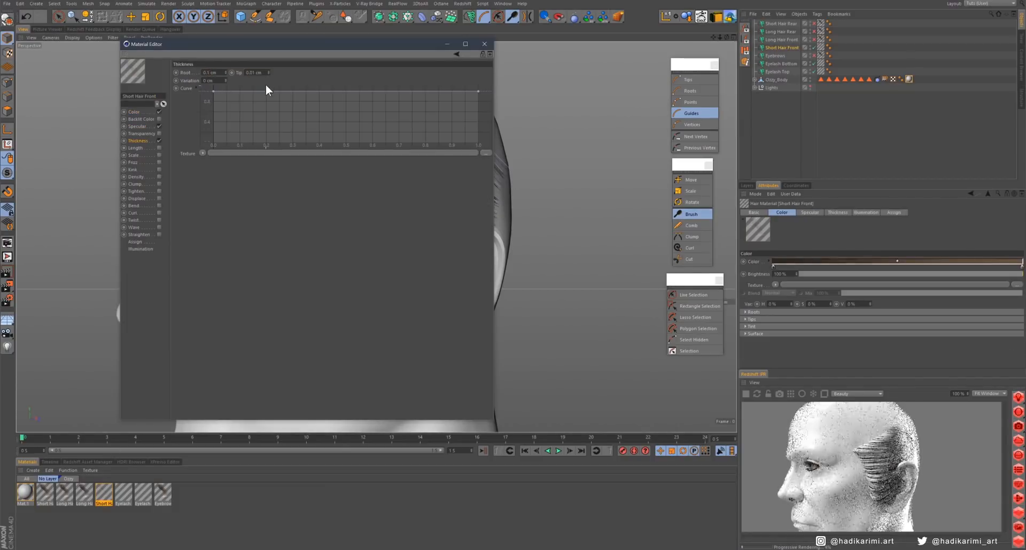
left_click(137, 126)
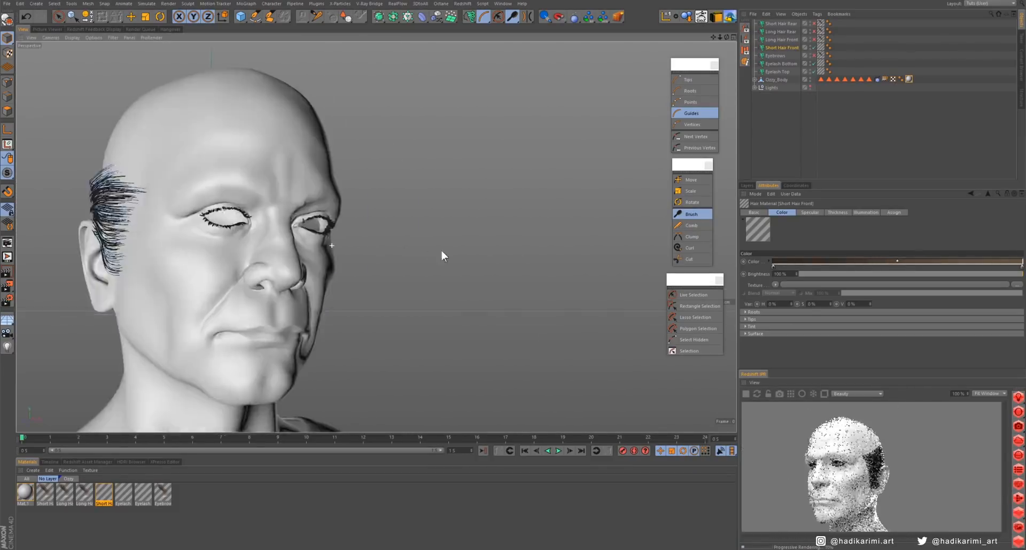
- Set the Long Hair Front material's specular to 10% primary strength, 40 primary sharpness and 50% secondary strength
left_click_drag(441, 251, 330, 168, "alt")
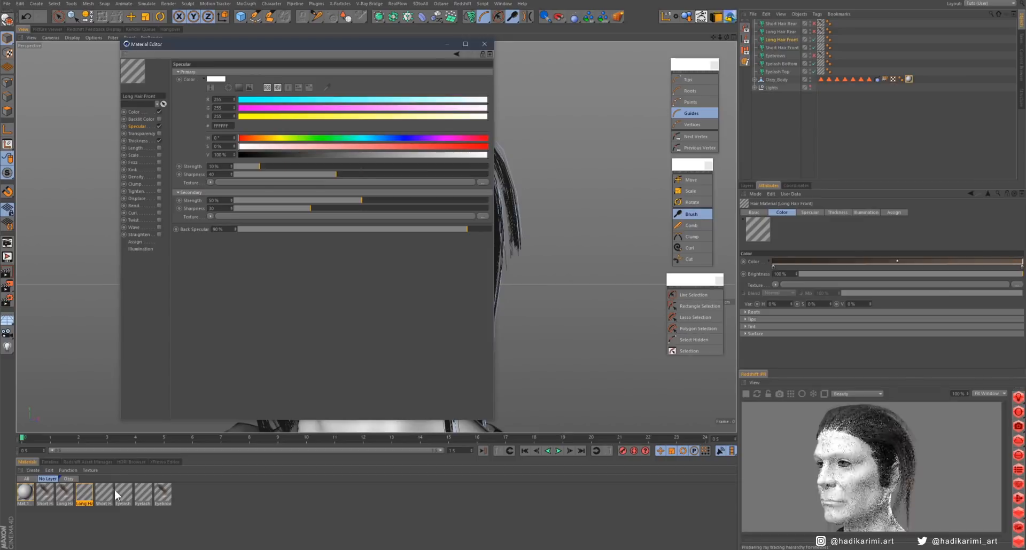
left_click(485, 44)
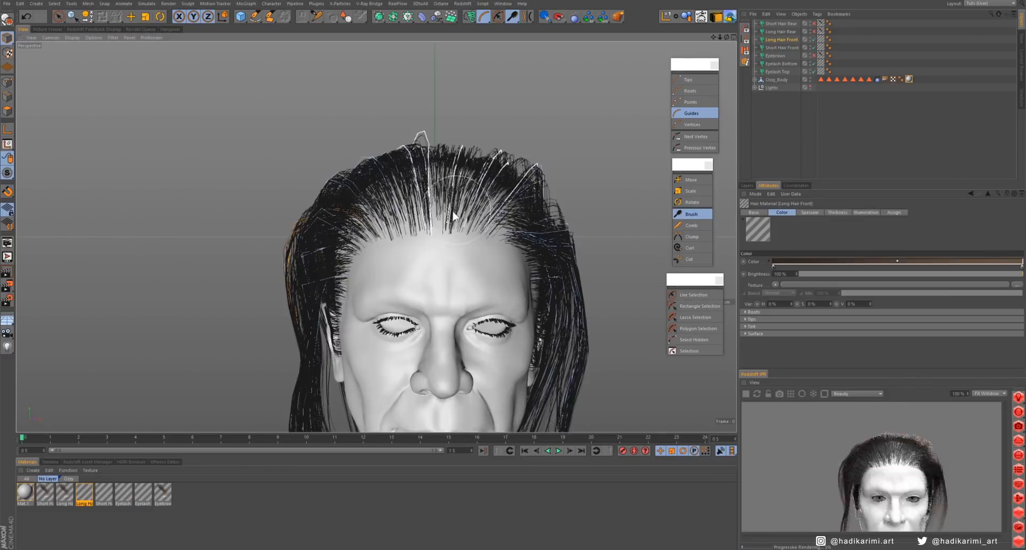
- Reduce the Long Hair Front object's viewport preview detail to 5%
scroll(492, 169, "up", 10)
left_click(781, 39)
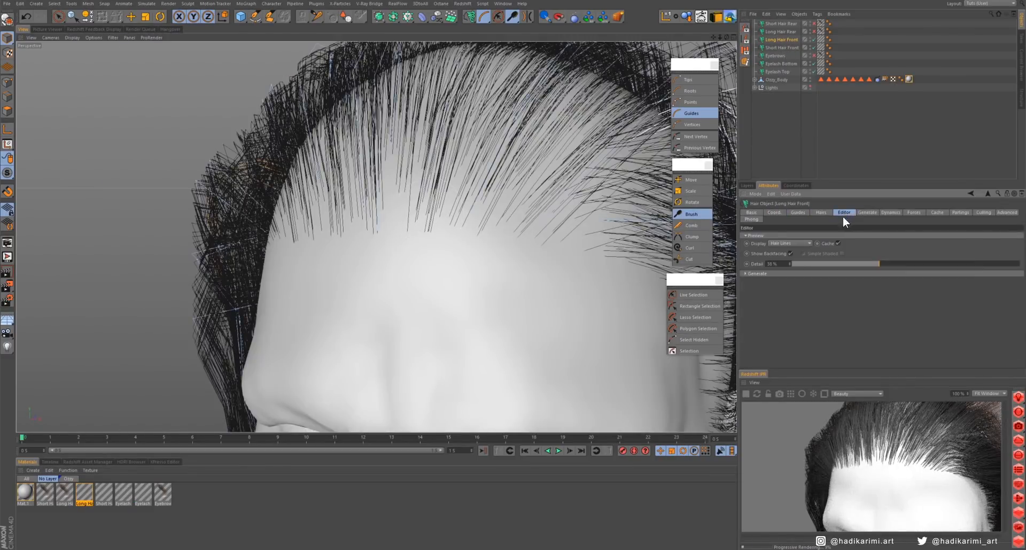
left_click(820, 212)
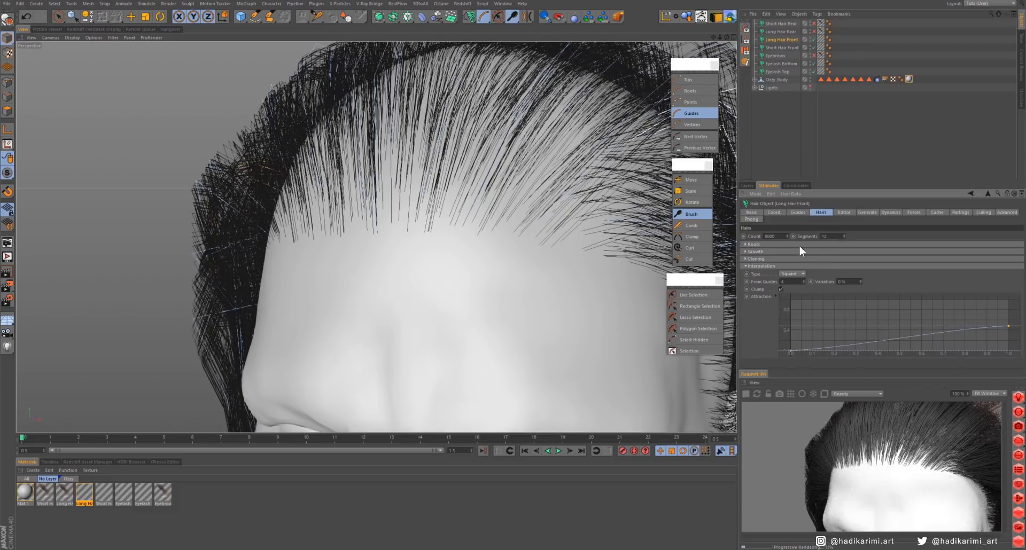
scroll(481, 176, "down", 10)
left_click(844, 213)
left_click_drag(823, 264, 803, 264)
middle_click_drag(475, 257, 458, 167, "alt")
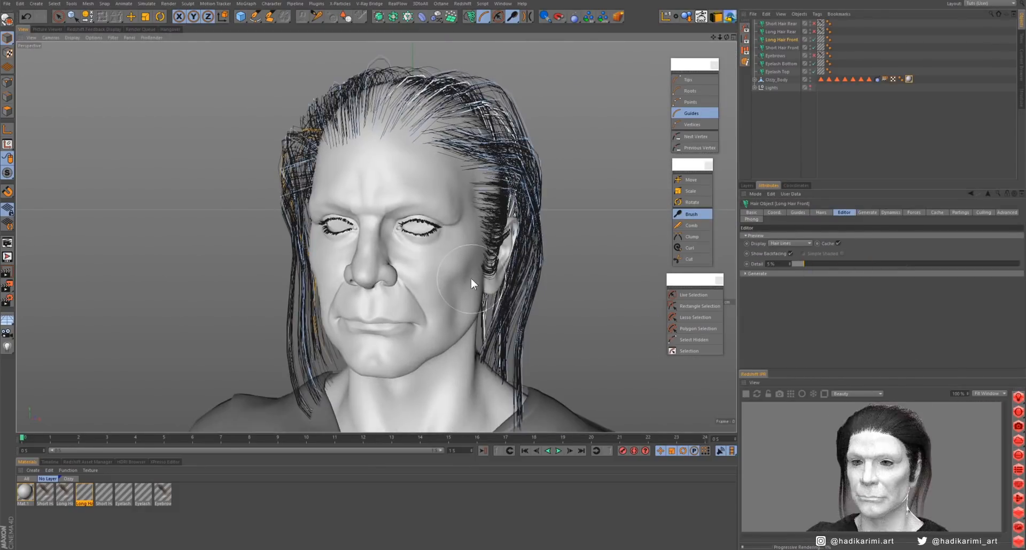
- Show the Long Hair Rear object and set its material's thickness to 0.02 cm root and 0.001 cm tip, with a tapering curve
left_click(791, 33)
left_click(814, 32)
left_click_drag(540, 230, 417, 235, "alt")
left_click(68, 491)
double_click(68, 493)
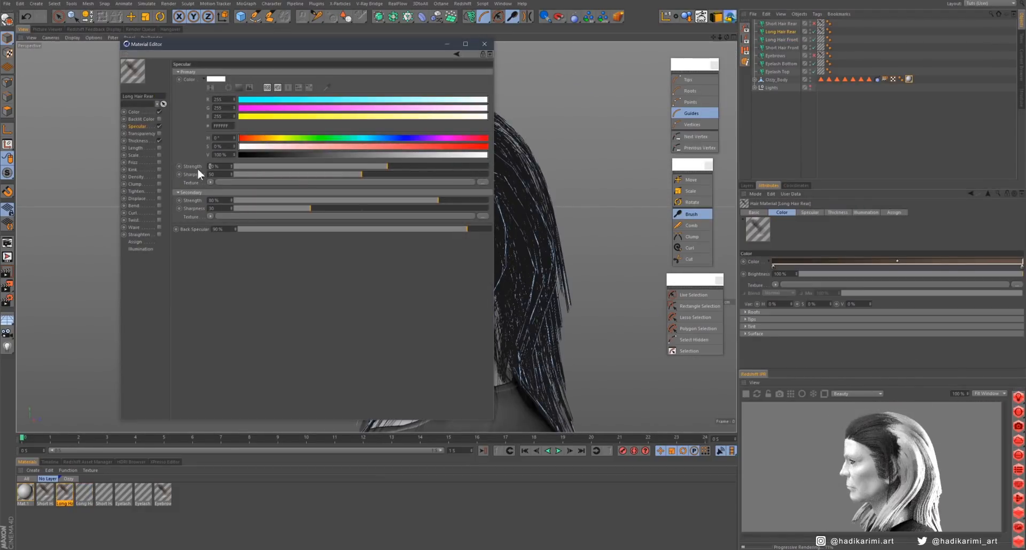
left_click(138, 141)
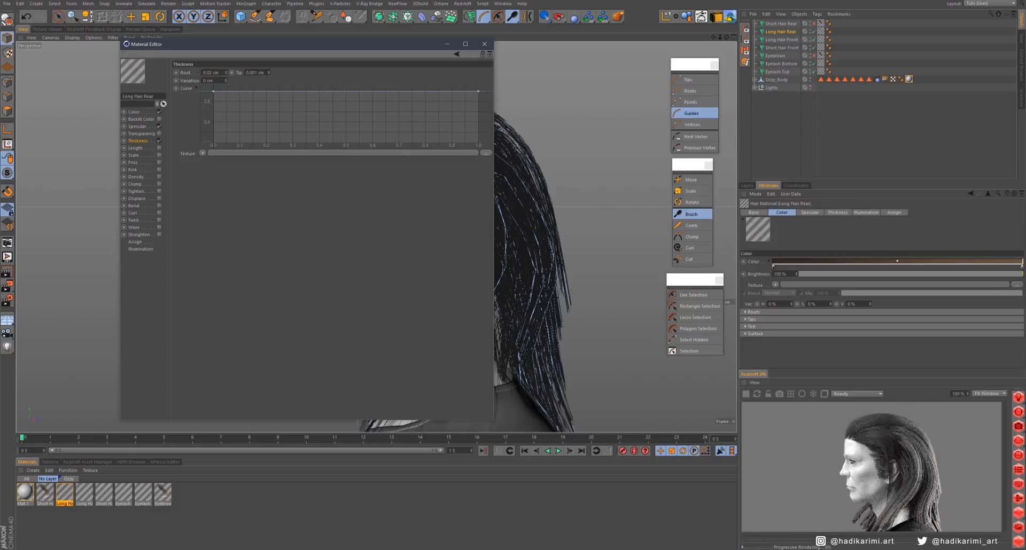
left_click_drag(479, 92, 381, 162)
- Set the Long Hair Rear material's specular to 10% primary strength, 40 primary sharpness and 50% secondary strength
left_click(137, 126)
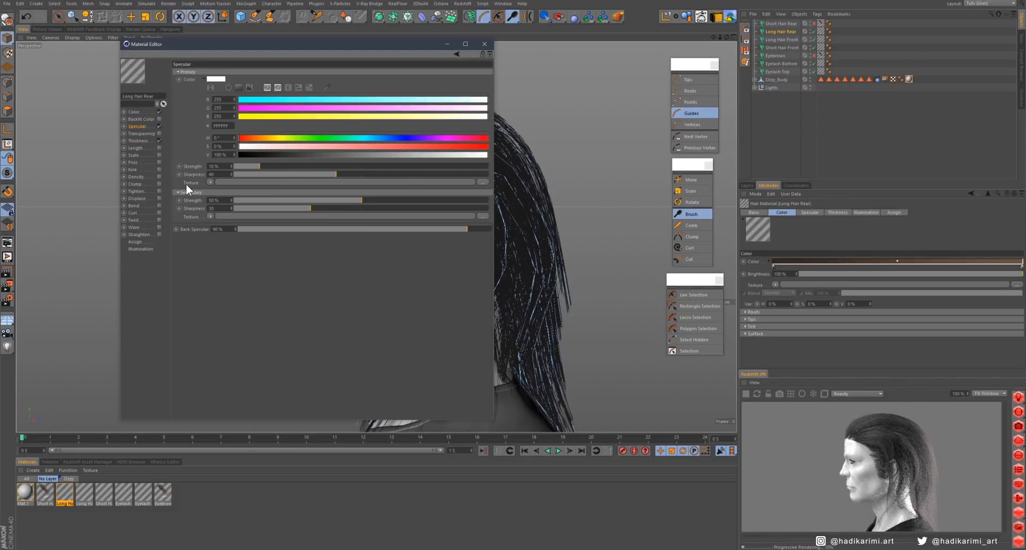
left_click(484, 43)
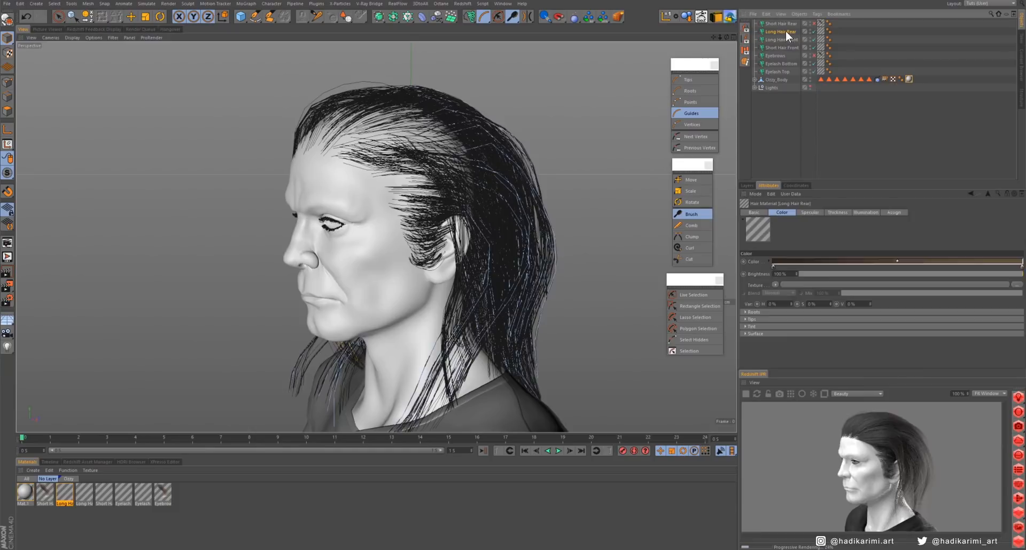
- Refine the Long Hair Rear material's thickness curve so the taper starts at about 0.9, close to the tip
left_click(781, 32)
left_click(821, 212)
left_click_drag(540, 275, 599, 286, "alt")
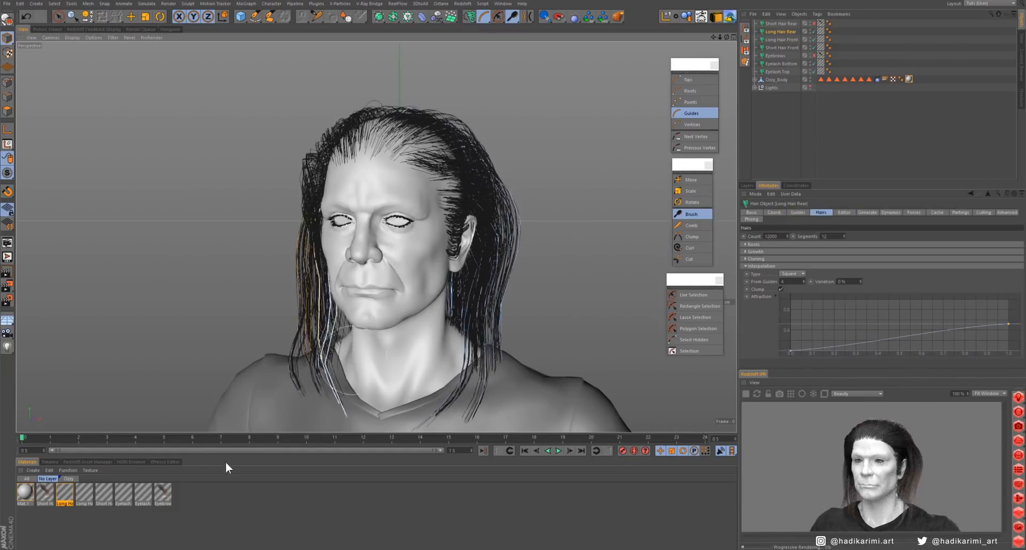
double_click(64, 493)
left_click(138, 140)
double_click(84, 493)
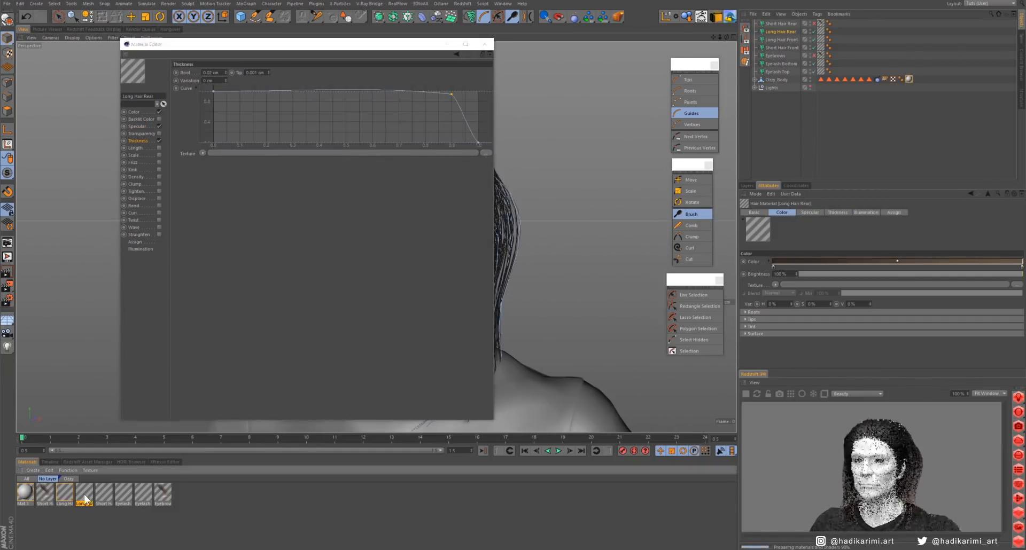
left_click(484, 43)
- Hide the Long Hair Rear and Long Hair Front objects and show the Short Hair Rear object
left_click(782, 24)
left_click_drag(814, 32, 816, 42)
left_click(814, 24)
left_click_drag(540, 272, 427, 278, "alt")
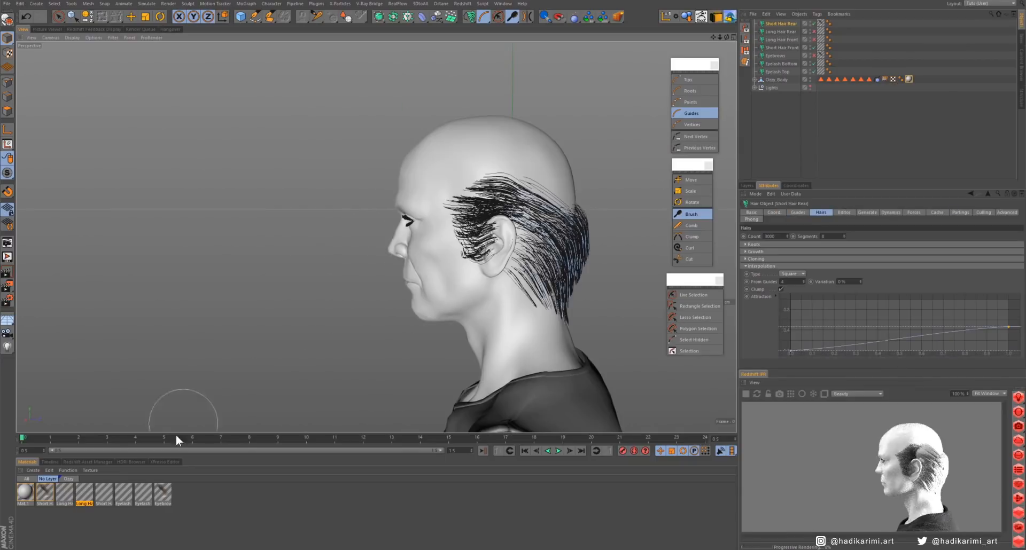
- Taper the Short Hair Rear material's thickness curve toward the tip and set its primary specular to 10% strength and 40 sharpness
double_click(45, 493)
left_click_drag(478, 91, 479, 143)
left_click(396, 97, "ctrl")
left_click(136, 126)
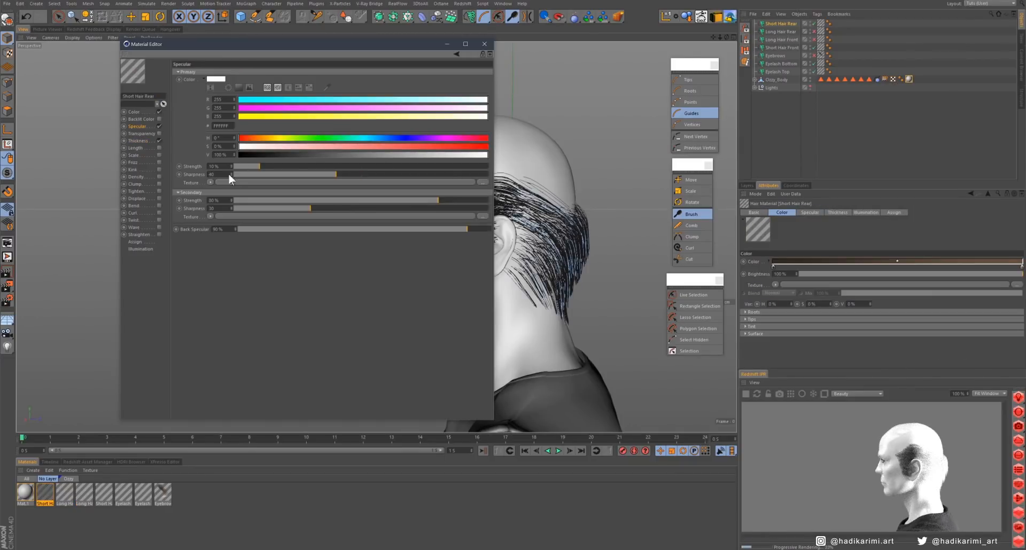
left_click(484, 44)
- Raise the Short Hair Rear object's hair count to 10000
middle_click_drag(556, 262, 398, 279, "alt")
scroll(399, 280, "up", 3)
left_click_drag(398, 279, 331, 278, "alt")
left_click(781, 23)
left_click(843, 213)
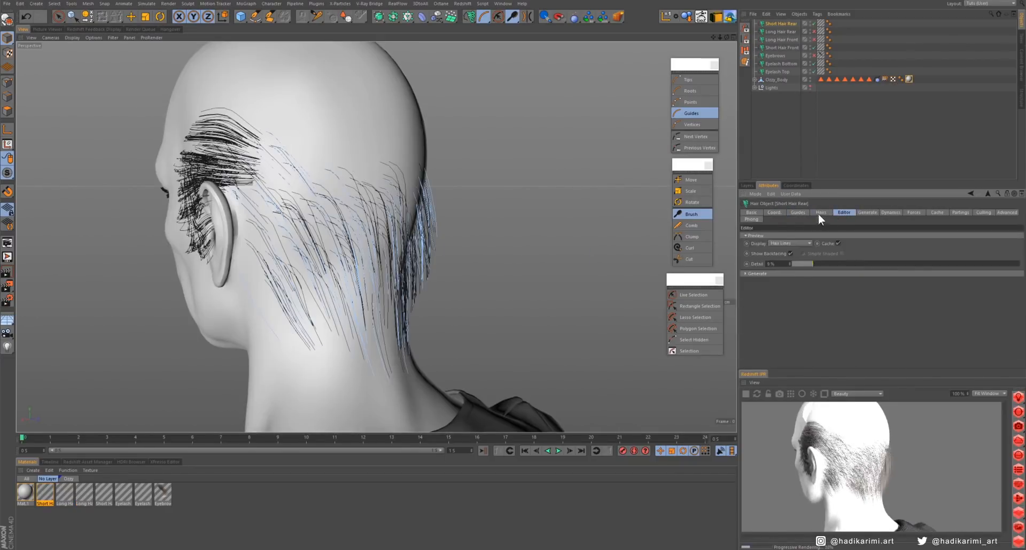
left_click(820, 213)
type("5000")
key("Return")
left_click_drag(768, 236, 763, 236)
type("10")
key("Return")
left_click_drag(283, 262, 366, 264, "alt")
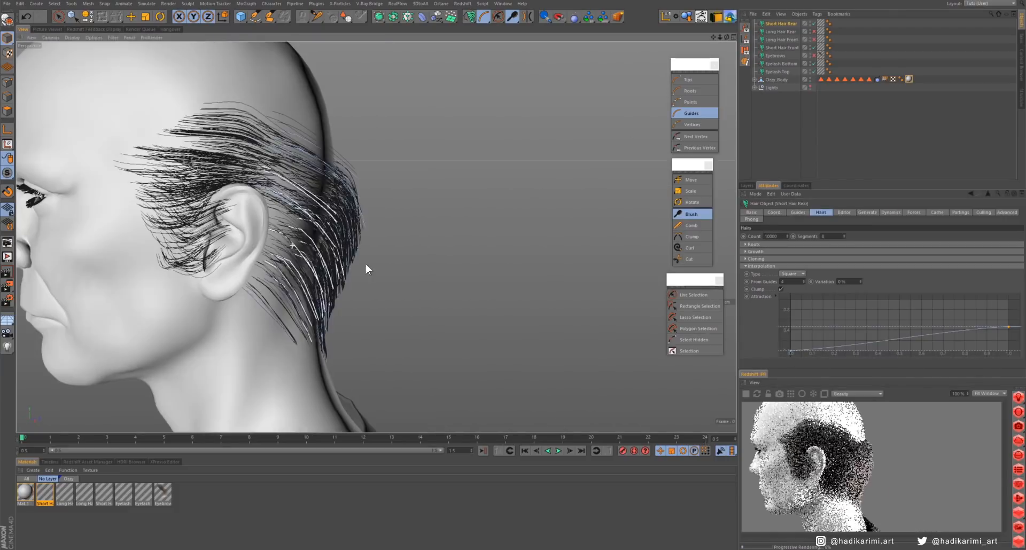
- Isolate the Eyebrows object by hiding all the scalp hair and eyelash objects
left_click_drag(300, 181, 318, 228)
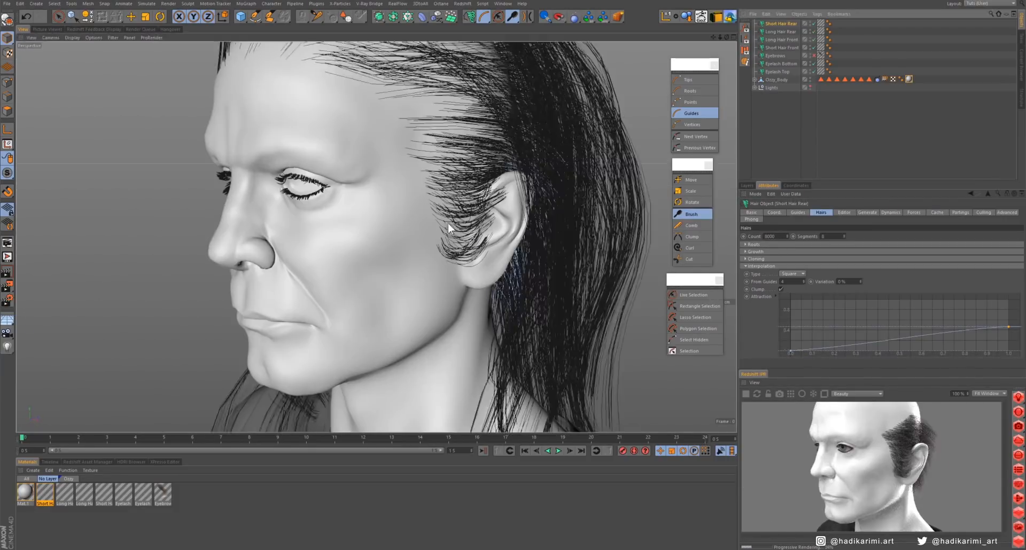
mouse_move(448, 222)
left_mouse_down("alt")
mouse_move(466, 256)
mouse_move(417, 313)
mouse_move(353, 342)
left_mouse_up("alt")
scroll(416, 314, "up", 4)
scroll(415, 261, "up", 4)
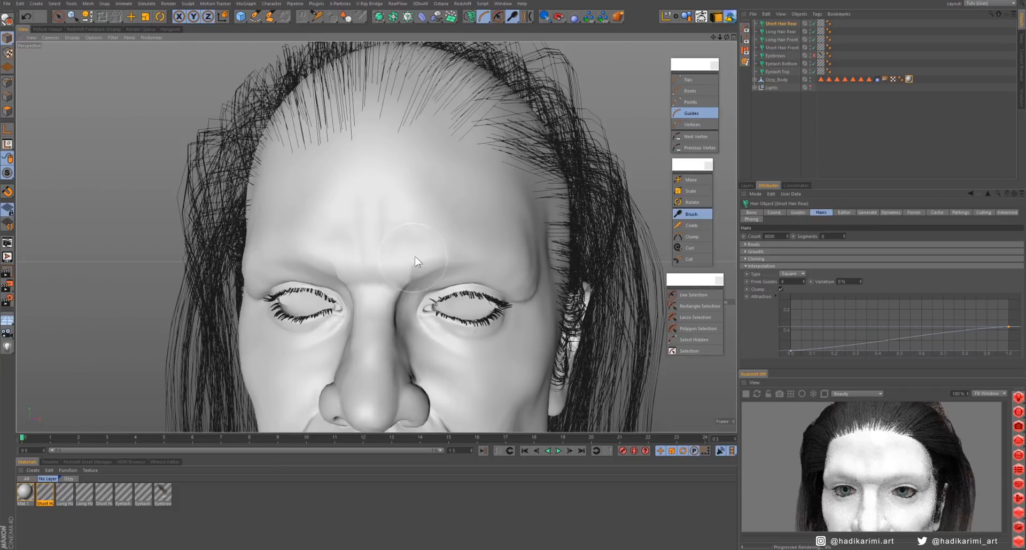
left_click(775, 55)
left_click_drag(814, 23, 814, 72)
left_click(814, 56)
- Reduce the Eyebrows material's root and tip thickness and adjust its thickness curve
double_click(161, 494)
left_click(139, 141)
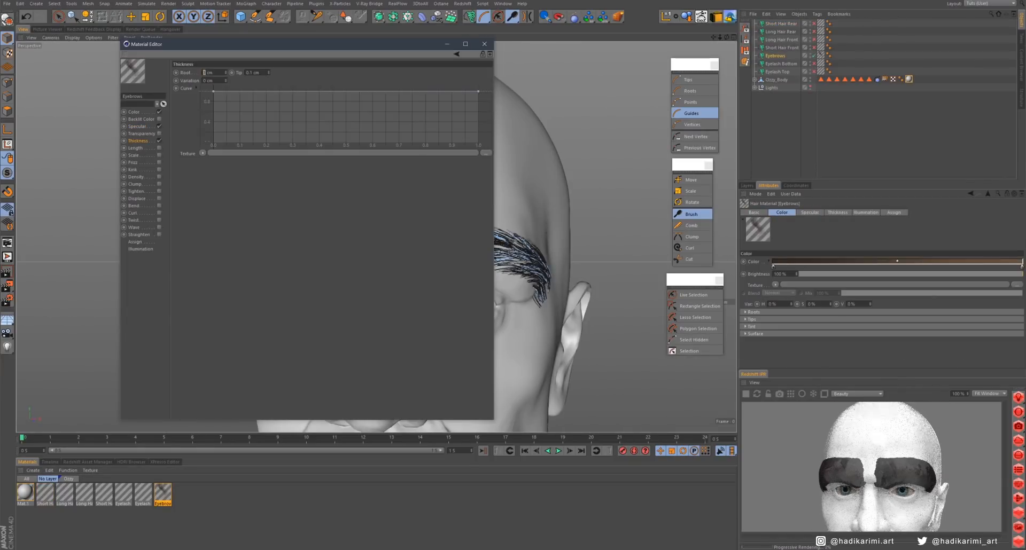
left_click(248, 73)
mouse_move(479, 92)
left_mouse_down()
mouse_move(374, 123)
mouse_move(194, 75)
left_mouse_up()
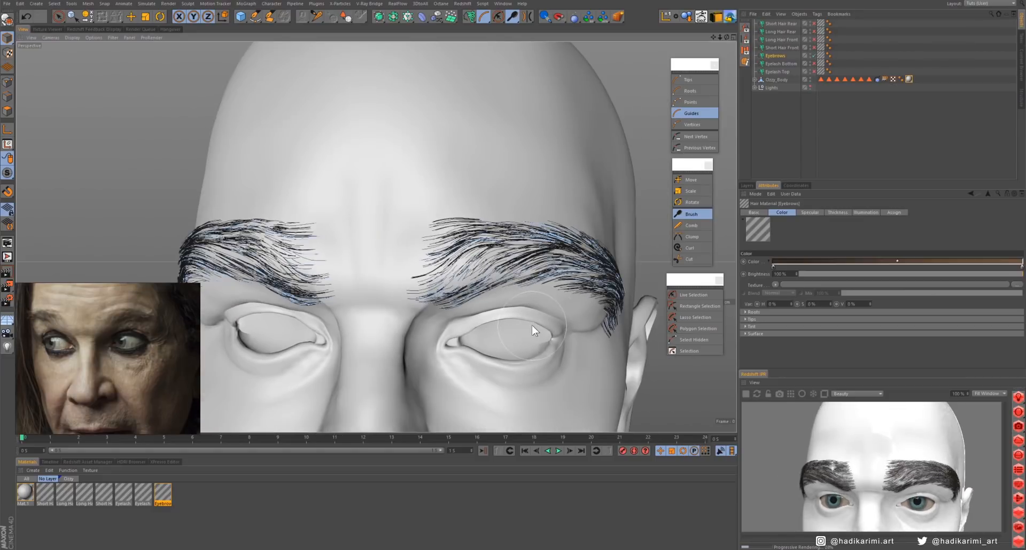
- Restore the body's Eyebrows polygon selection with the brow hair hidden, refine the selected brow polygons and store the updated selection
double_click(870, 80)
left_click(813, 56)
left_click(59, 17)
left_click_drag(604, 176, 613, 238, "alt")
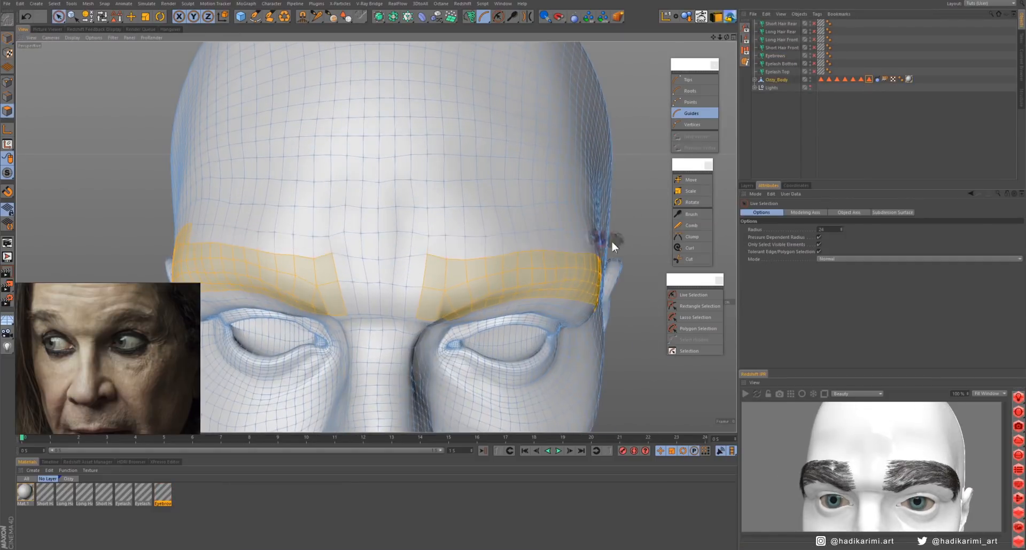
middle_click_drag(614, 239, 464, 209, "alt")
left_click_drag(302, 172, 386, 175, "alt")
middle_click_drag(387, 176, 534, 181, "alt")
left_click_drag(534, 180, 466, 60, "alt")
left_click(55, 4)
left_click(76, 207)
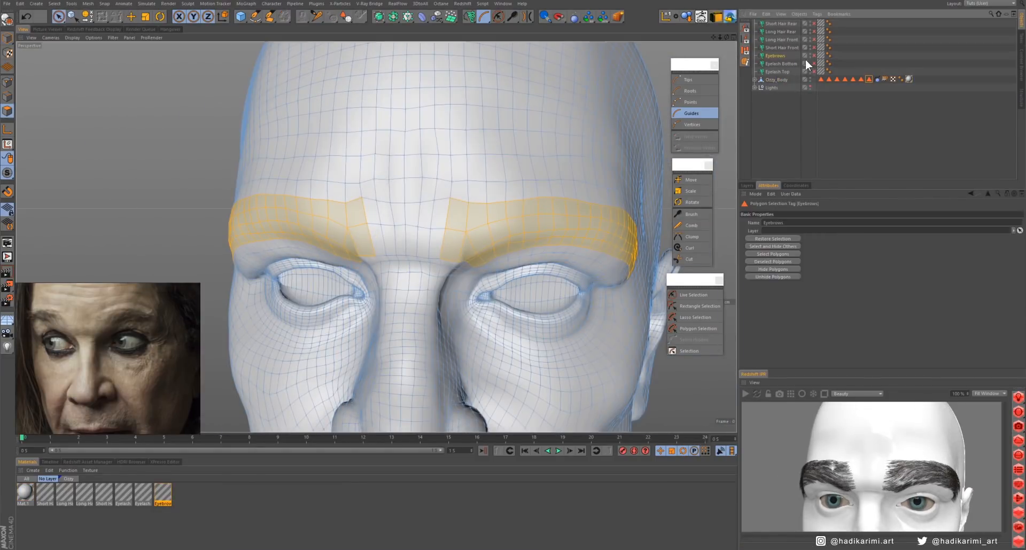
- Show the Eyebrows hair on the updated selection and stop the live render preview
left_click(814, 56)
left_click(775, 56)
left_click(758, 283)
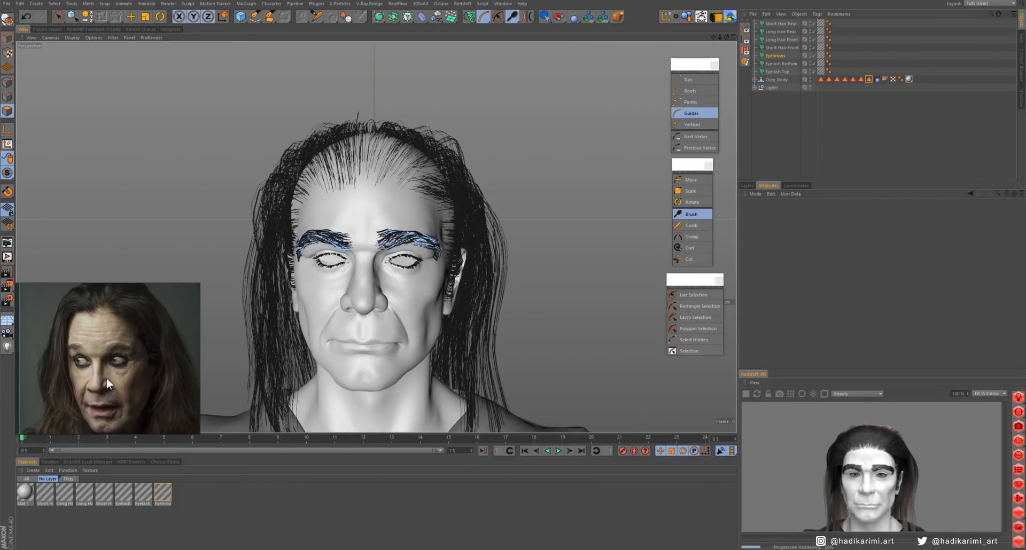
left_click(744, 395)
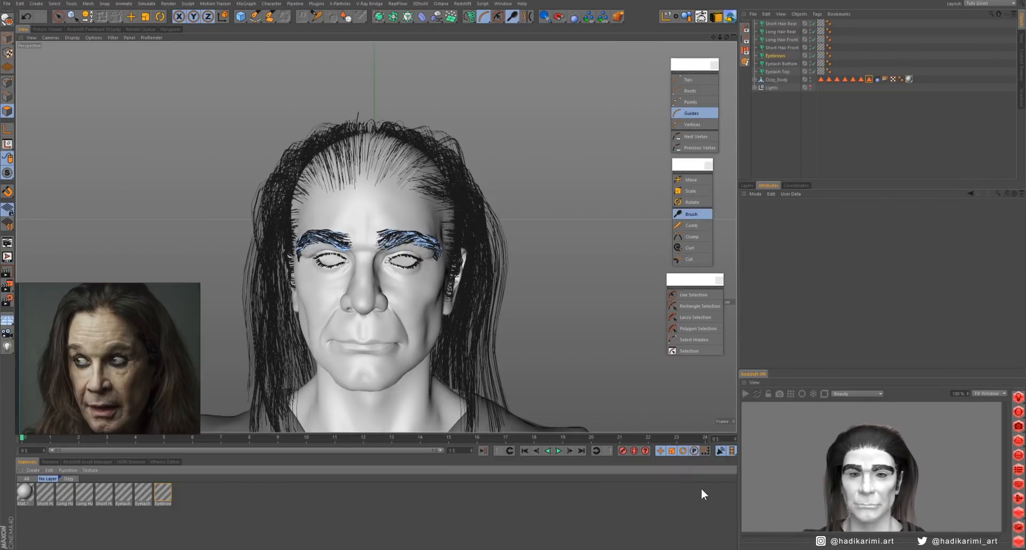
- Hide both eyelash objects and the Short Hair Rear and Long Hair Rear objects
middle_click_drag(322, 216, 376, 237, "alt")
left_click_drag(377, 237, 430, 229, "alt")
right_click_drag(429, 229, 508, 235, "alt")
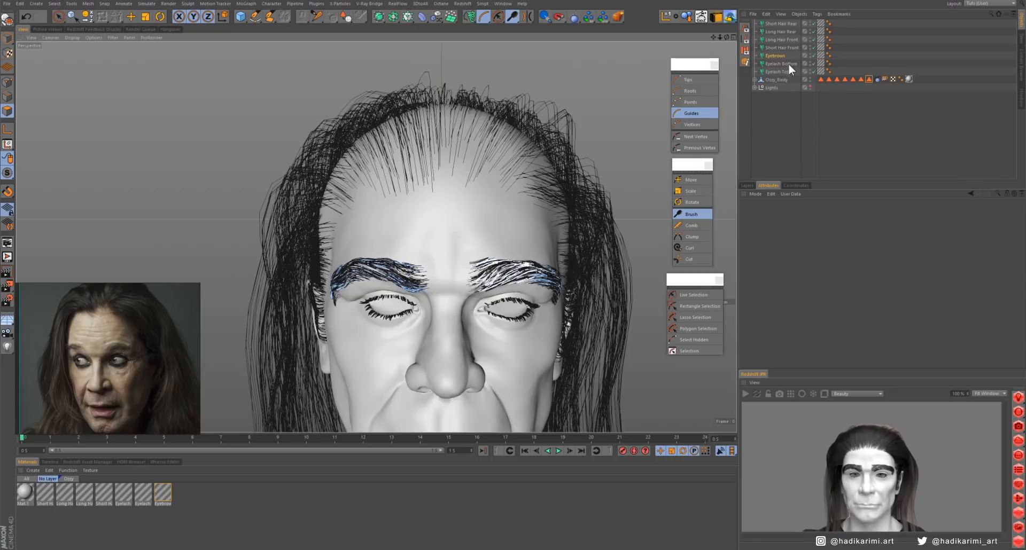
left_click_drag(814, 64, 814, 75)
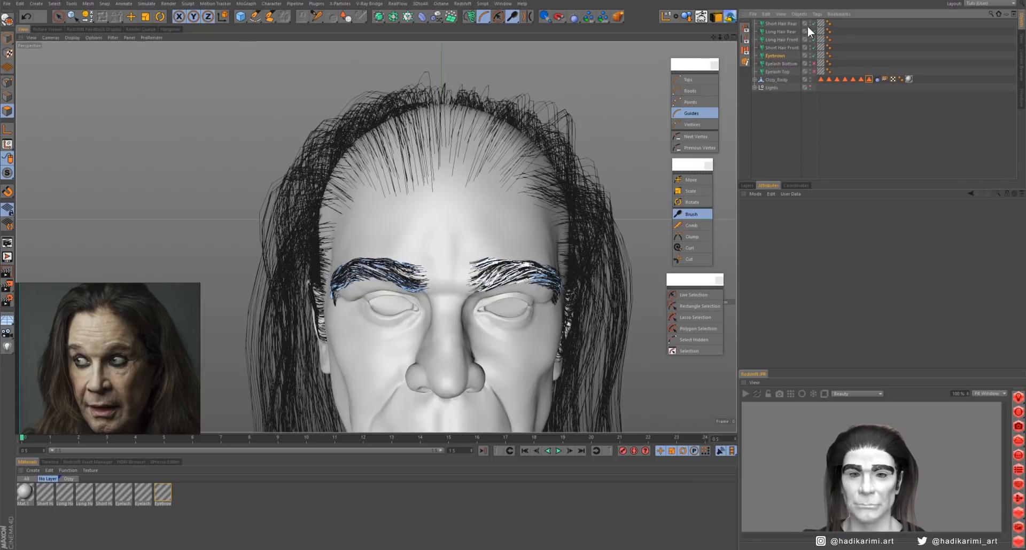
left_click_drag(814, 25, 815, 40)
mouse_move(561, 268)
left_mouse_down("alt")
mouse_move(540, 263)
mouse_move(563, 260)
left_mouse_up("alt")
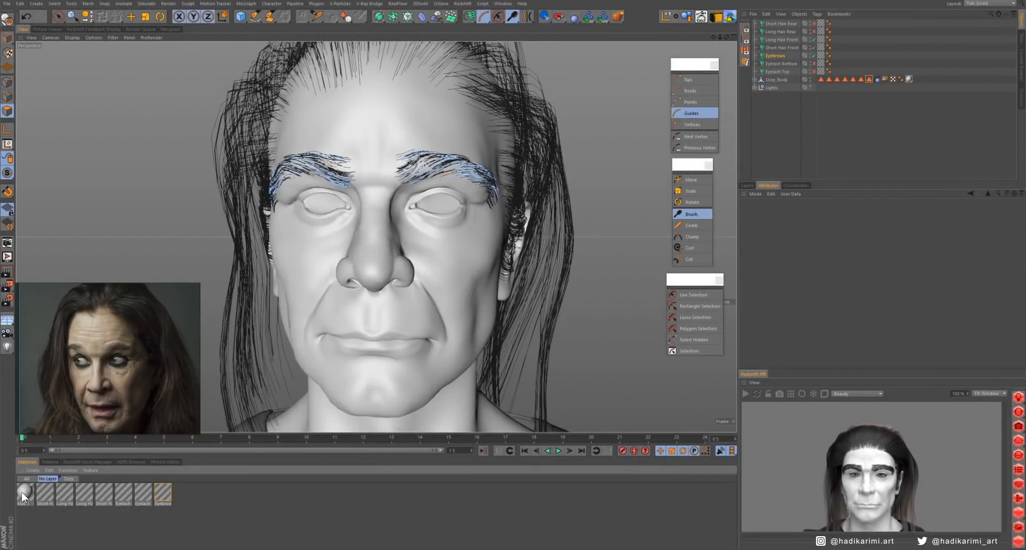
- Create a black 1024 x 1024 pixel texture named Hair_Map in the color channel of the body's Mat.1 material
double_click(22, 492)
left_click(396, 217)
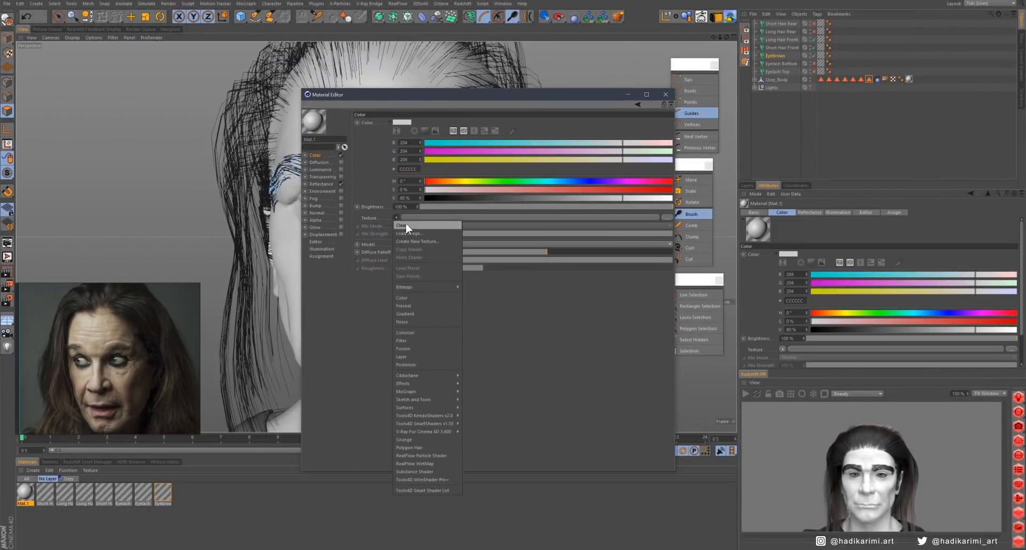
left_click(411, 240)
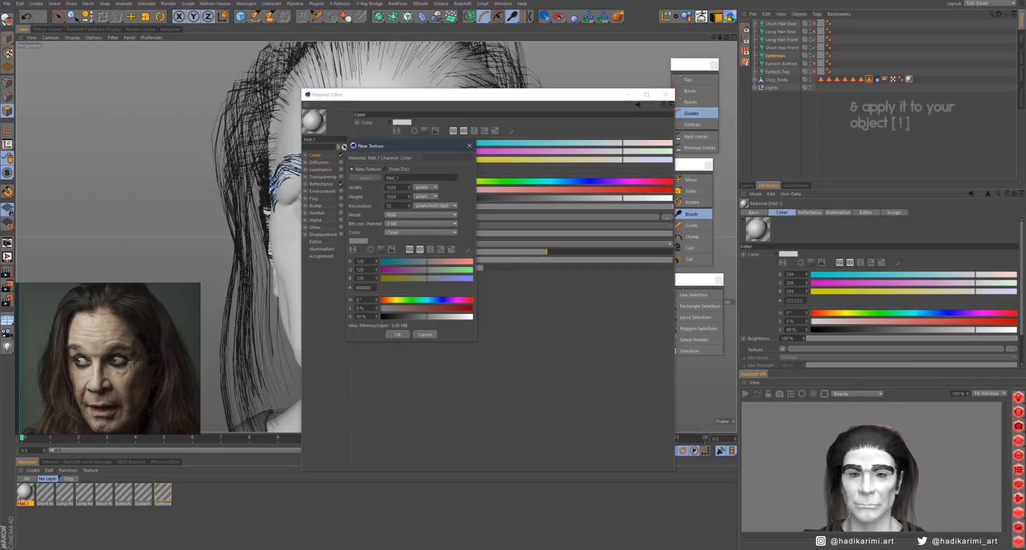
type("Hair_Ma")
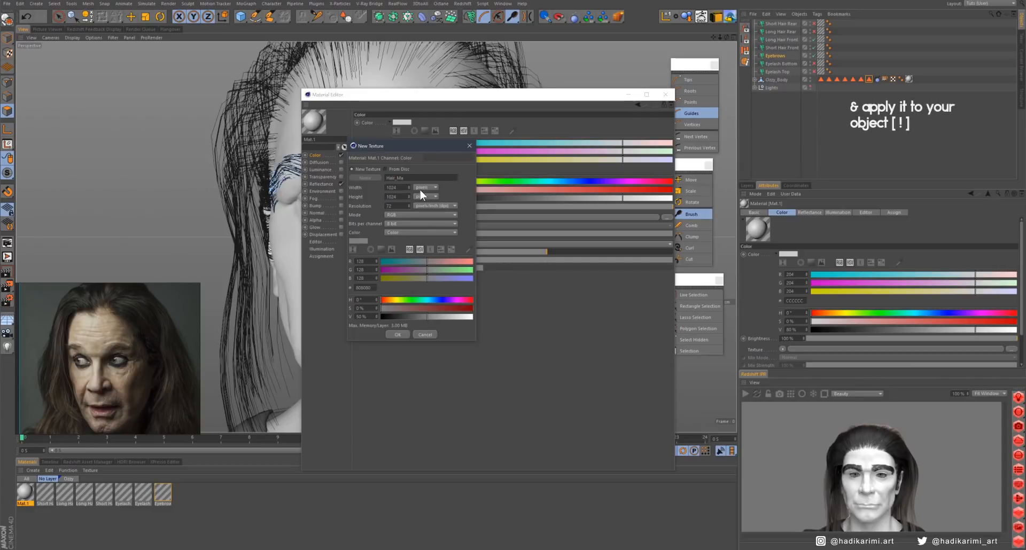
type("p")
left_click(358, 241)
left_click_drag(380, 276, 319, 274)
left_click(351, 289)
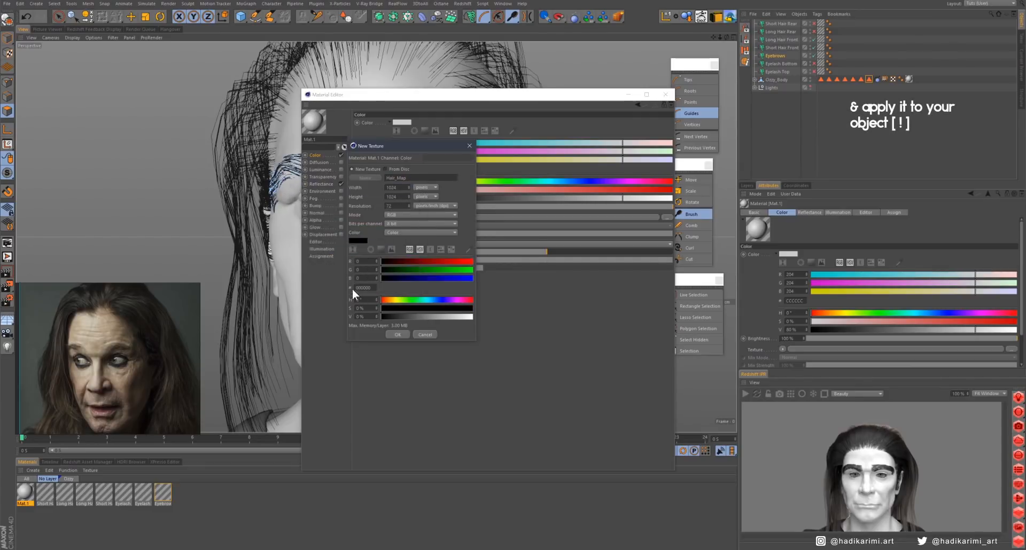
left_click(398, 335)
left_click(665, 94)
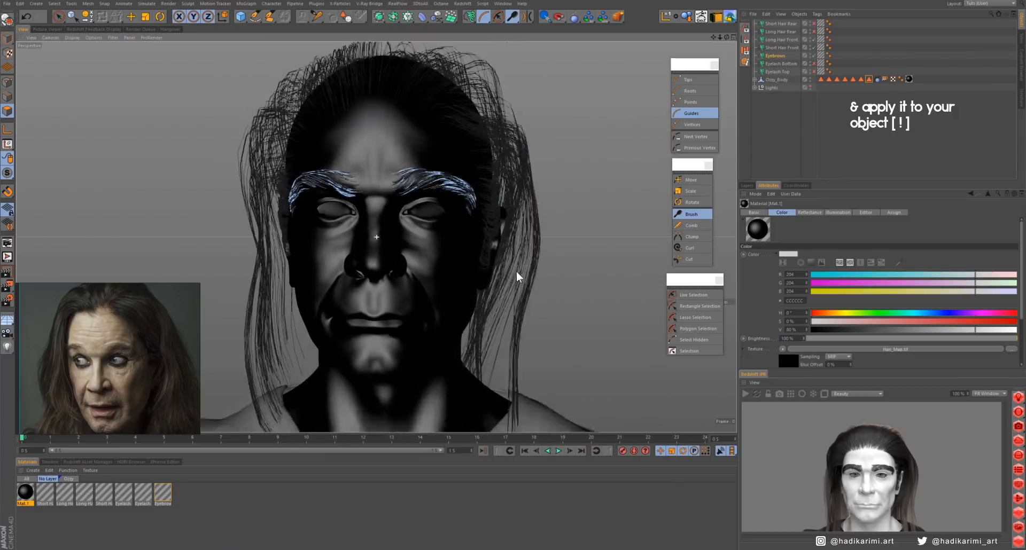
- Turn on Use Color for the Eyebrows object and set its display color to magenta
left_click_drag(522, 257, 598, 207, "alt")
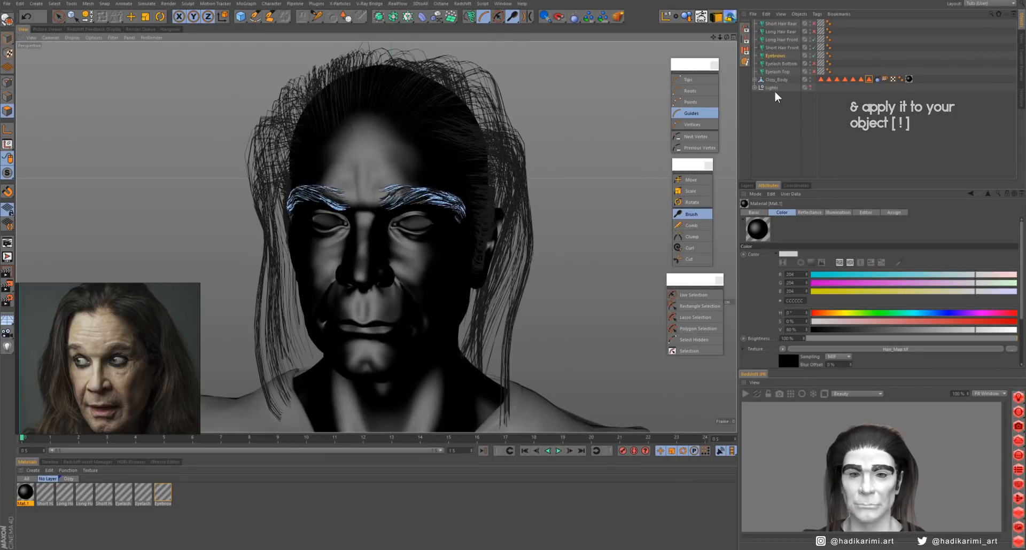
left_click(776, 55)
left_click(752, 213)
left_click(800, 267)
left_click(801, 285)
left_click(795, 275)
left_click(840, 292)
left_click(828, 301)
left_click(781, 322)
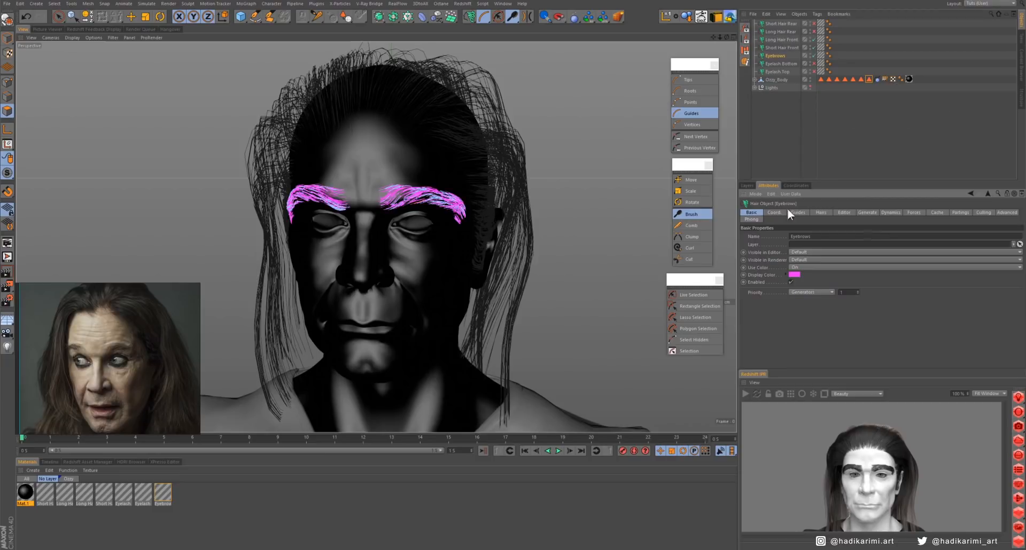
- Set the Long Hair Front object's display color to blue
left_click(782, 39)
left_click(795, 275)
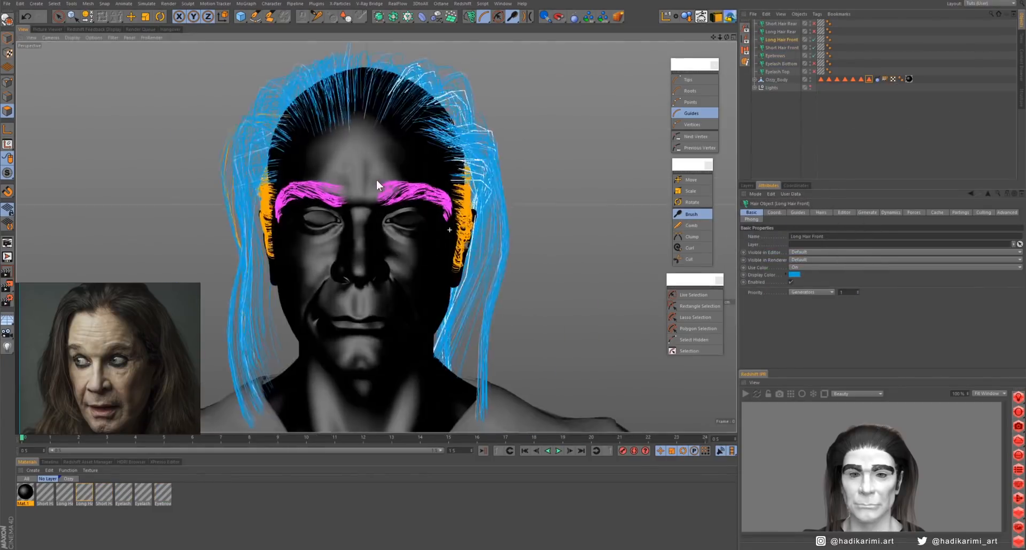
- Switch to the BP 3D Paint layout, frame the head from the front and move the portrait reference further down
left_click(972, 3)
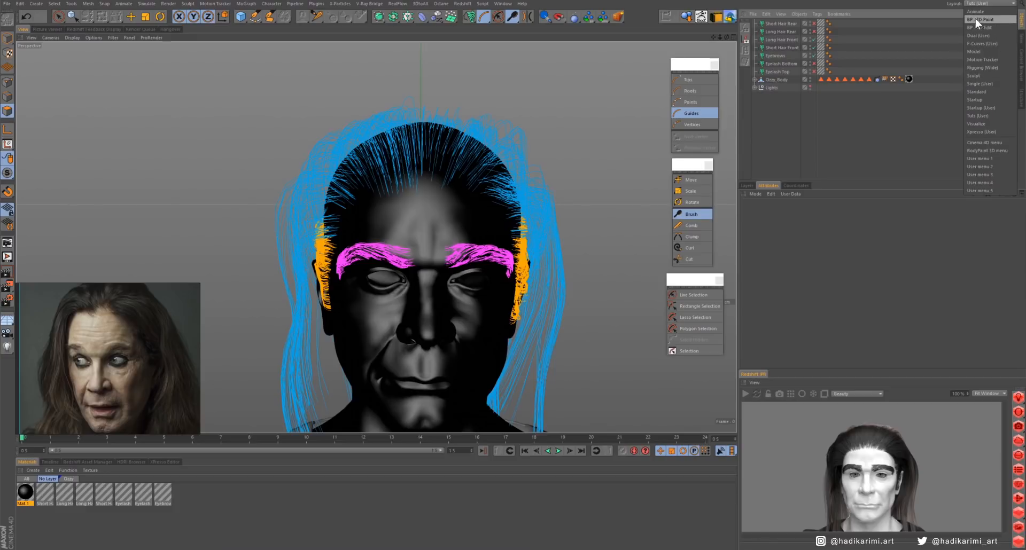
left_click(969, 19)
middle_click_drag(523, 339, 477, 251, "alt")
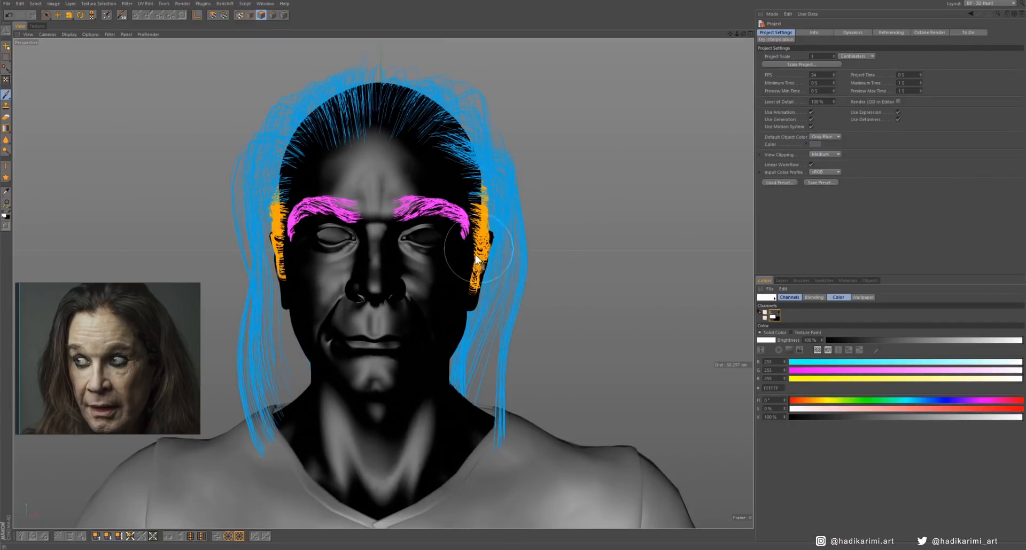
left_click_drag(477, 250, 463, 271, "alt")
left_click_drag(137, 354, 132, 449)
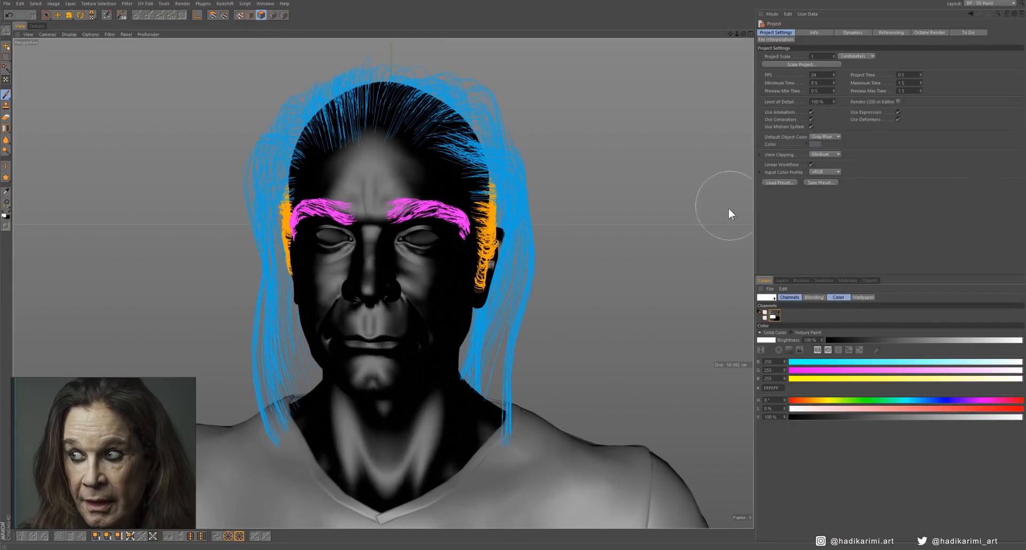
- Add a new layer above the Background layer of the Hair_Map texture and check the material list
left_click(782, 281)
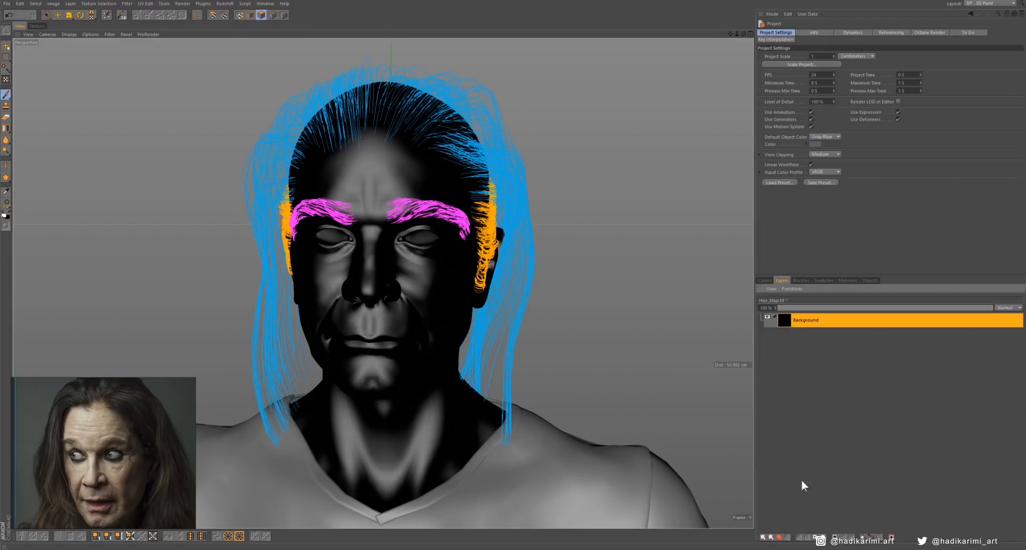
left_click(764, 537)
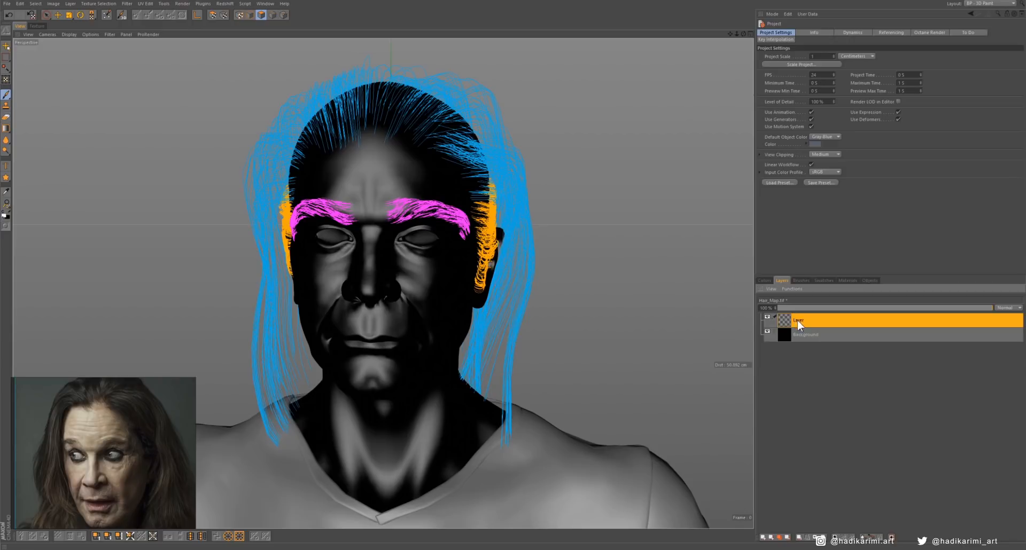
left_click(800, 280)
left_click(823, 279)
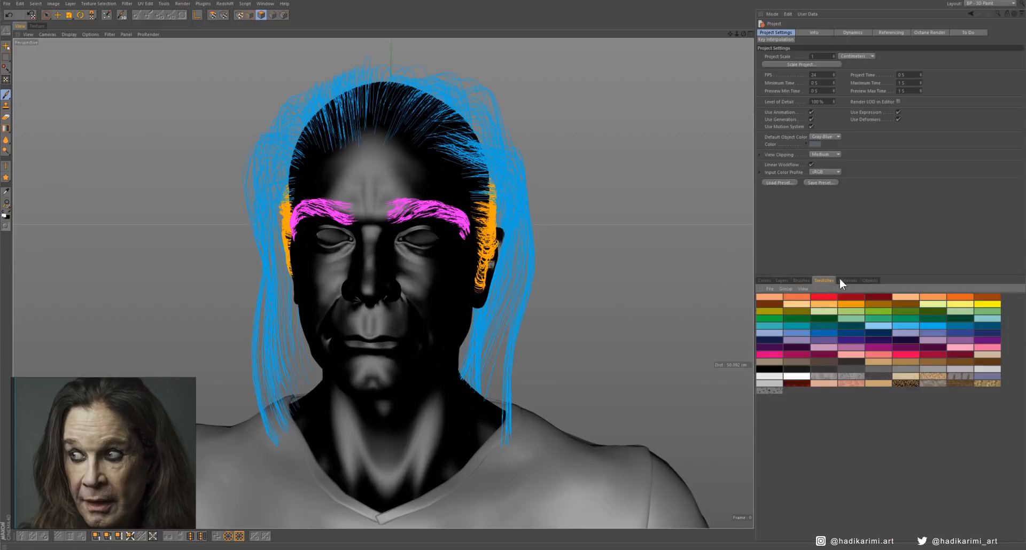
left_click(845, 279)
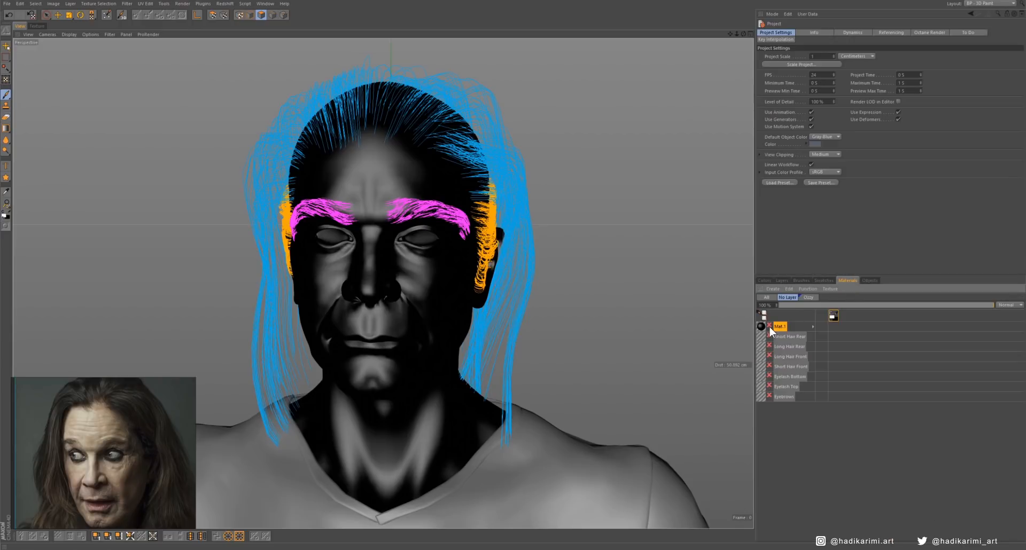
left_click(783, 282)
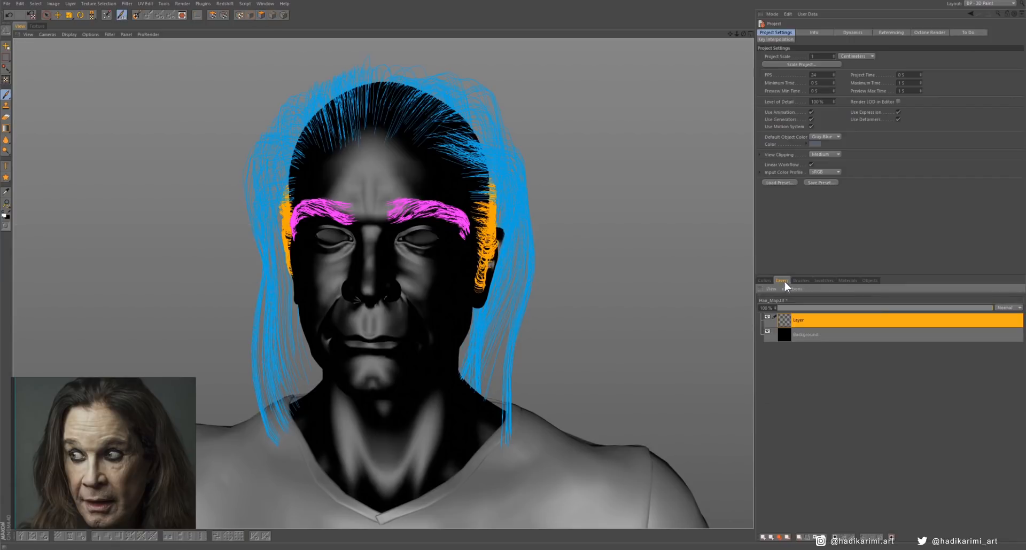
- Set the paint color to white and fill the area under the head's left eyebrow hairs with brush strokes
left_click(764, 280)
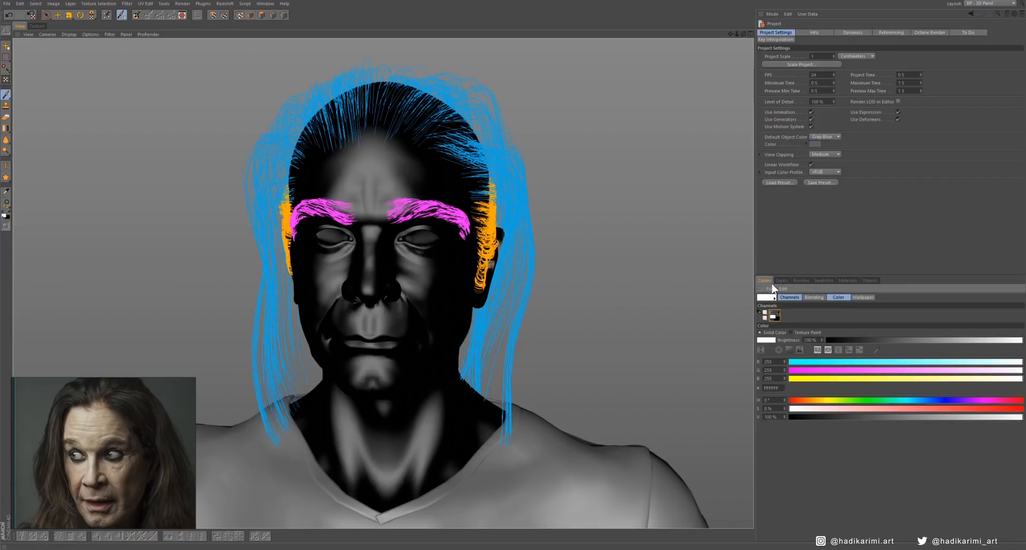
left_click(768, 343)
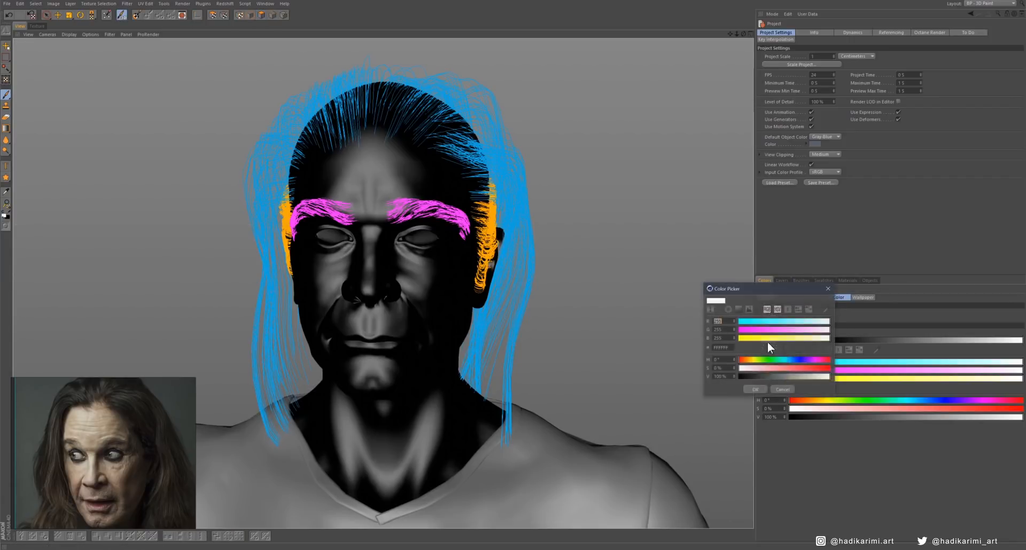
left_click(755, 389)
scroll(392, 171, "up", 5)
left_click_drag(441, 274, 503, 283)
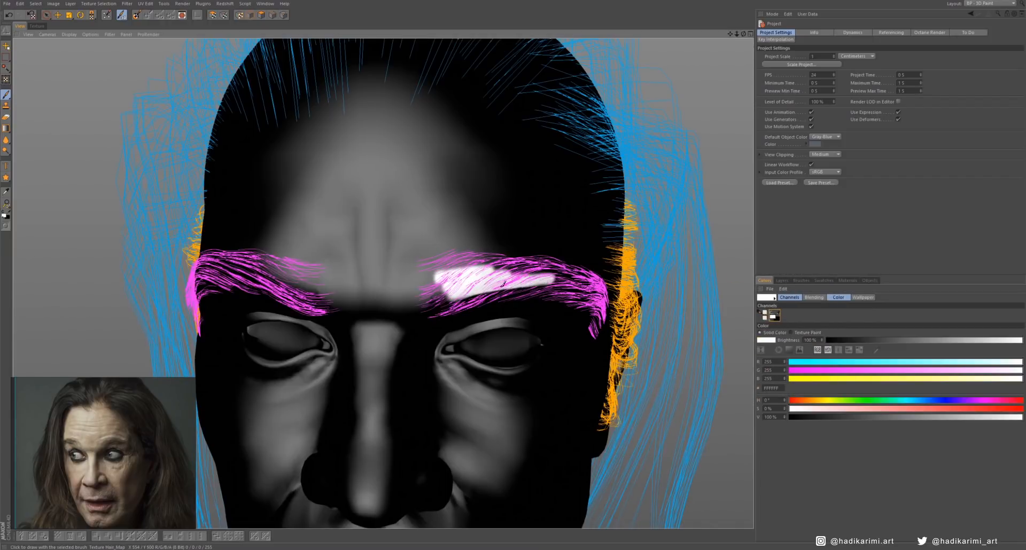
left_click_drag(448, 299, 588, 291)
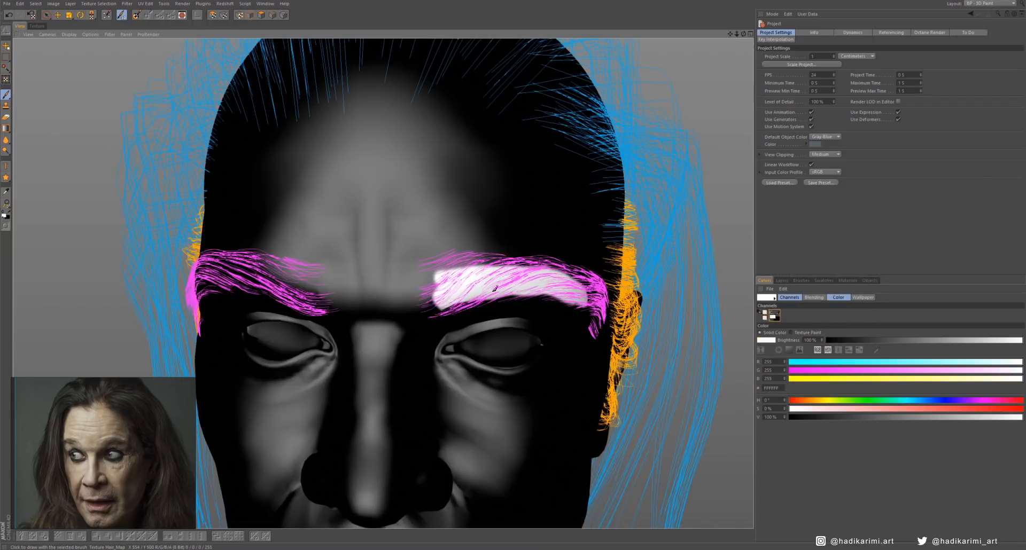
left_click_drag(495, 288, 496, 258, "alt")
left_click_drag(516, 300, 500, 291)
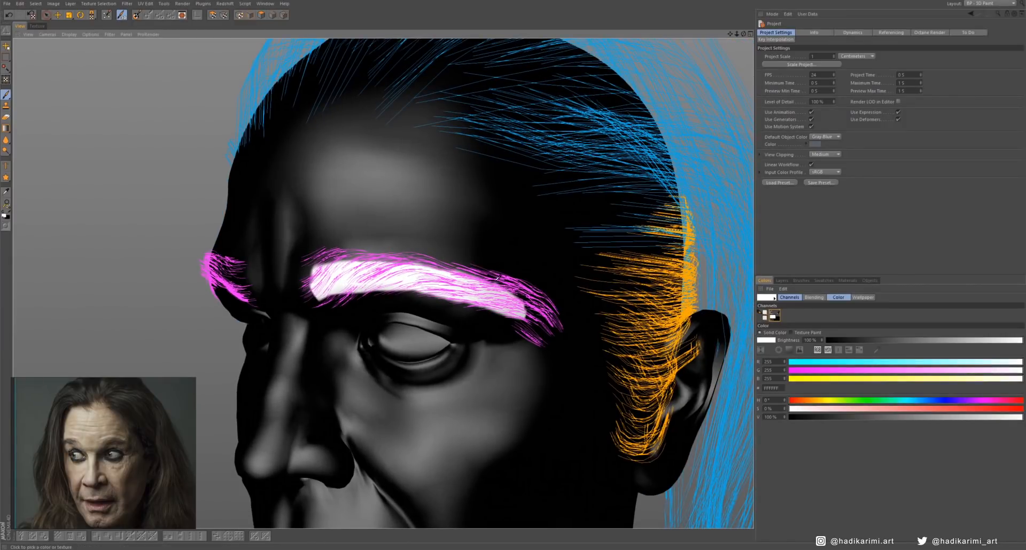
- Choose a soft round brush preset with 0% hardness for refining the left eyebrow mask
left_click(766, 340)
left_click(754, 390)
left_click_drag(566, 155, 605, 165, "alt")
left_click(768, 49)
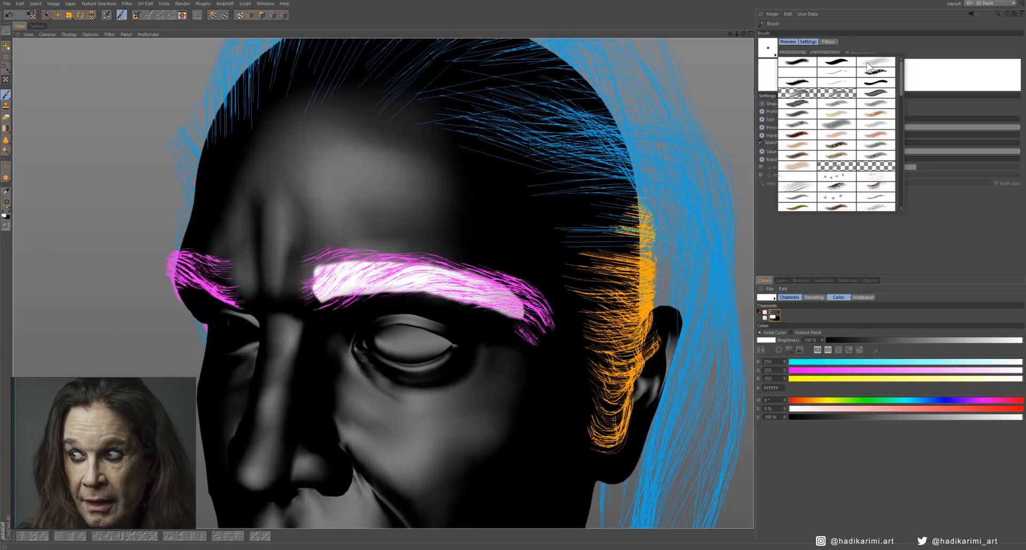
left_click(868, 64)
scroll(460, 267, "down", 1)
middle_click_drag(479, 278, 467, 280)
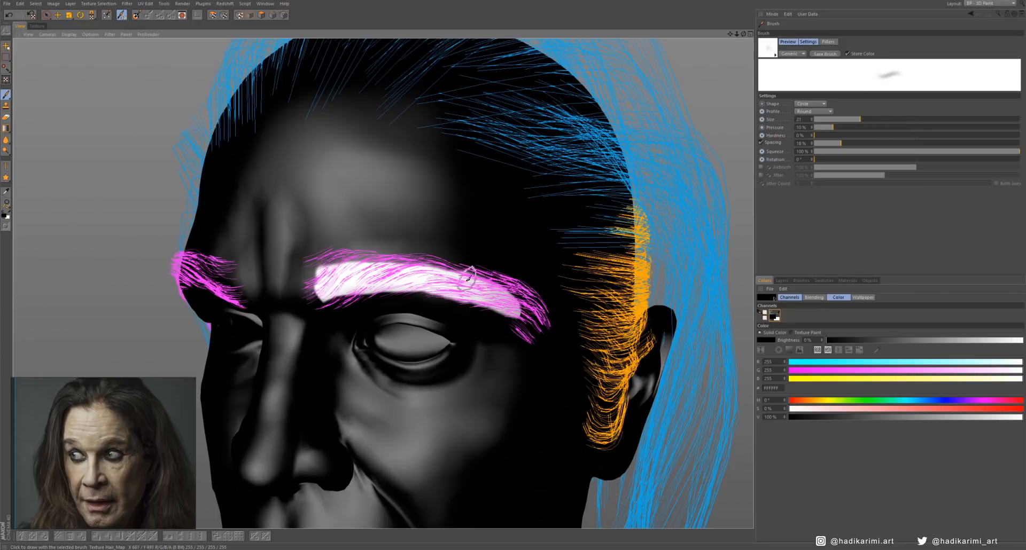
- Set the soft brush's color to white at 100% brightness and extend the left eyebrow mask to its upper edge and tail
left_click(766, 341)
left_click(753, 389)
left_click_drag(428, 260, 527, 307)
left_click(766, 341)
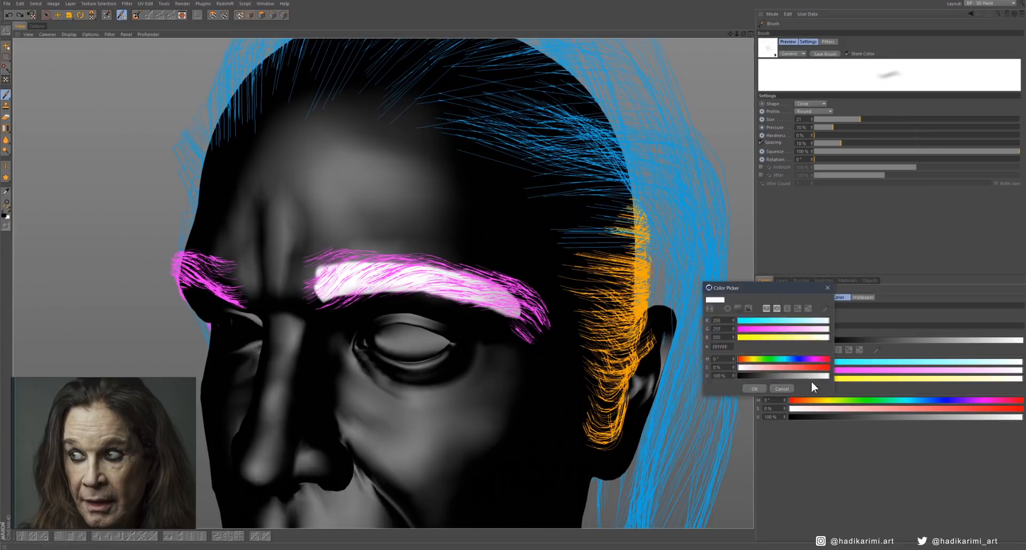
left_click(753, 388)
left_click_drag(828, 342, 1023, 341)
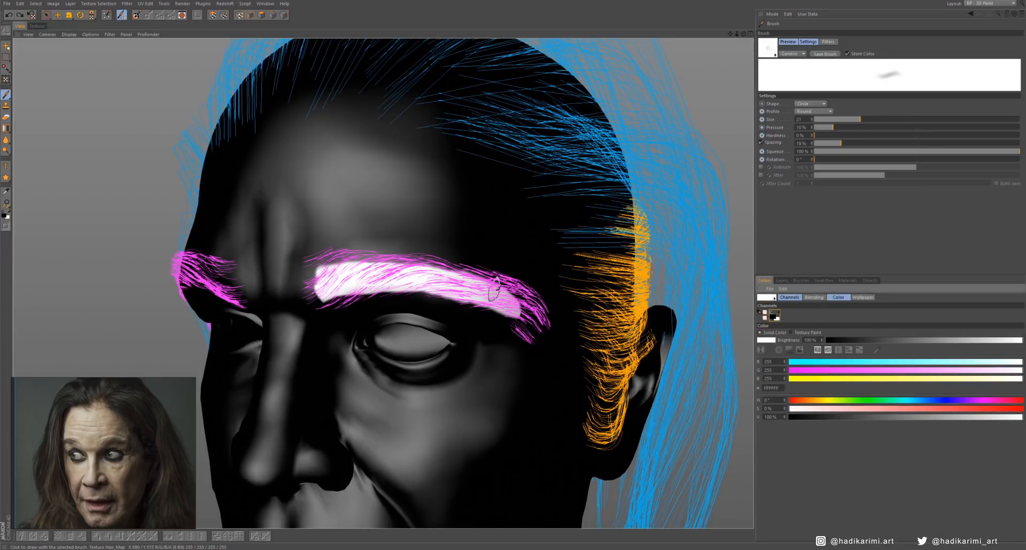
left_click_drag(493, 295, 520, 305)
mouse_move(450, 289)
left_mouse_down()
mouse_move(317, 280)
mouse_move(382, 255)
left_mouse_up()
- Choose a soft round preset for the Eraser and soften the outline of the left eyebrow mask
left_click(6, 117)
left_click(768, 48)
left_click(791, 62)
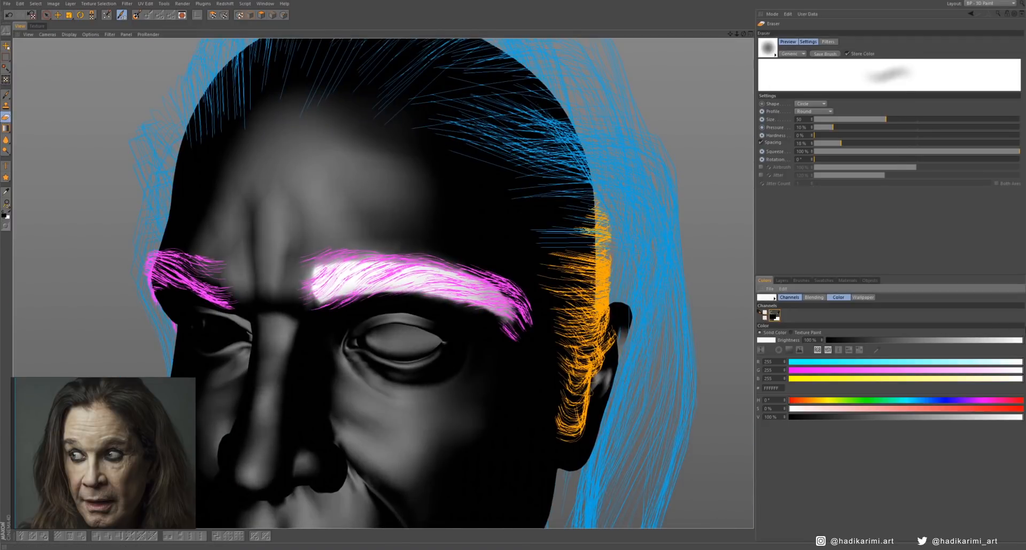
middle_click_drag(408, 226, 368, 229)
mouse_move(347, 248)
left_mouse_down()
mouse_move(309, 286)
mouse_move(516, 327)
left_mouse_up()
left_click_drag(518, 327, 498, 287, "alt")
- Paint the left side of the scalp white under the blue hair guides, down through the orange sideburn guides
mouse_move(431, 306)
left_mouse_down("alt")
mouse_move(380, 229)
mouse_move(394, 214)
mouse_move(385, 355)
mouse_move(403, 237)
left_mouse_up("alt")
middle_click_drag(273, 93, 351, 115, "alt")
middle_click_drag(350, 115, 396, 139)
mouse_move(396, 139)
left_mouse_down()
mouse_move(401, 187)
mouse_move(551, 229)
mouse_move(481, 203)
left_mouse_up()
mouse_move(588, 246)
left_mouse_down("alt")
mouse_move(487, 275)
mouse_move(504, 231)
mouse_move(490, 284)
mouse_move(415, 240)
left_mouse_up("alt")
middle_click_drag(442, 214, 477, 211)
mouse_move(477, 212)
left_mouse_down()
mouse_move(504, 245)
mouse_move(513, 284)
mouse_move(575, 298)
mouse_move(534, 253)
left_mouse_up()
middle_click_drag(469, 203, 540, 228, "alt")
- Enlarge the soft brush and extend the white scalp mask across the crown toward the front hairline and centre line
left_click(768, 48)
left_click(742, 89)
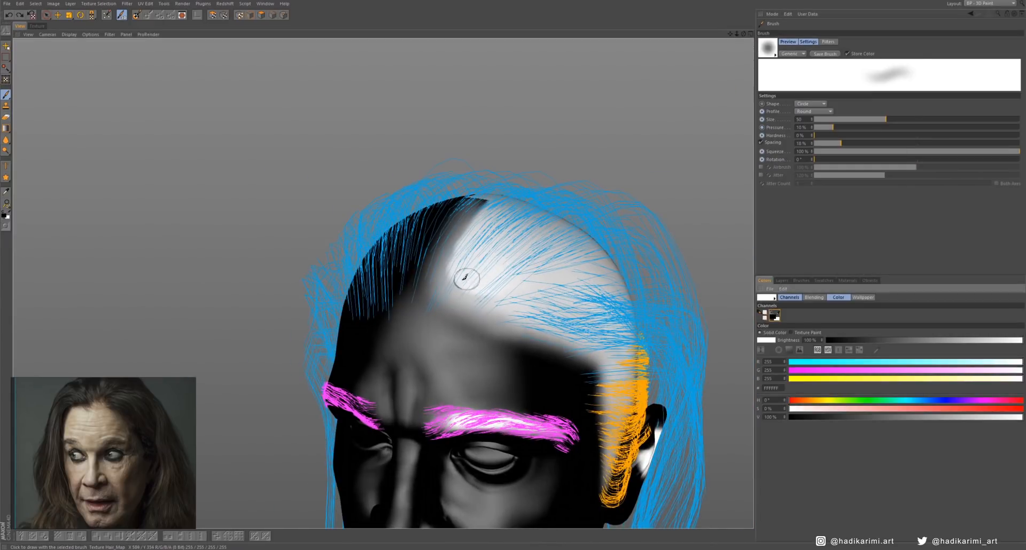
mouse_move(464, 278)
left_mouse_down("alt")
mouse_move(526, 283)
mouse_move(454, 230)
mouse_move(505, 305)
left_mouse_up("alt")
mouse_move(505, 305)
left_mouse_down("alt")
mouse_move(543, 263)
mouse_move(513, 241)
mouse_move(507, 219)
left_mouse_up("alt")
middle_click_drag(403, 284, 428, 283)
mouse_move(567, 241)
left_mouse_down("alt")
mouse_move(457, 231)
mouse_move(538, 278)
mouse_move(588, 256)
left_mouse_up("alt")
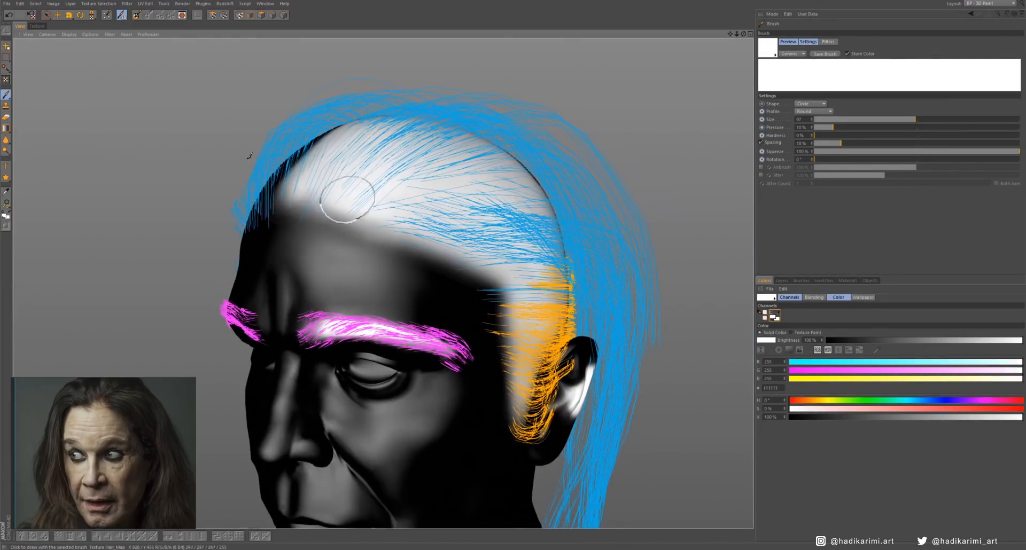
- Soften and trim the scalp mask along the forehead and temple hairline with a large soft Eraser
left_click(6, 117)
left_click(768, 48)
left_click(742, 88)
left_click_drag(375, 235, 398, 247, "alt")
middle_click_drag(398, 247, 423, 247)
mouse_move(326, 222)
left_mouse_down()
mouse_move(464, 262)
mouse_move(415, 267)
left_mouse_up()
mouse_move(470, 267)
left_mouse_down()
mouse_move(489, 347)
mouse_move(545, 315)
left_mouse_up()
left_click_drag(434, 231, 455, 223, "alt")
left_click_drag(394, 235, 386, 235, "alt")
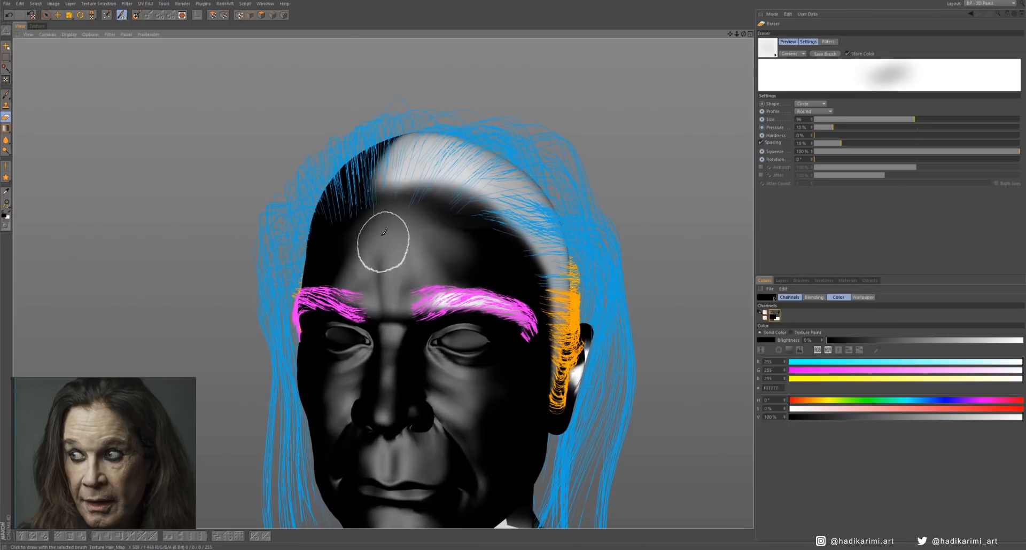
- Bring up the available operations for the painted layer of the Hair_Map texture
left_click(782, 281)
right_click(786, 323)
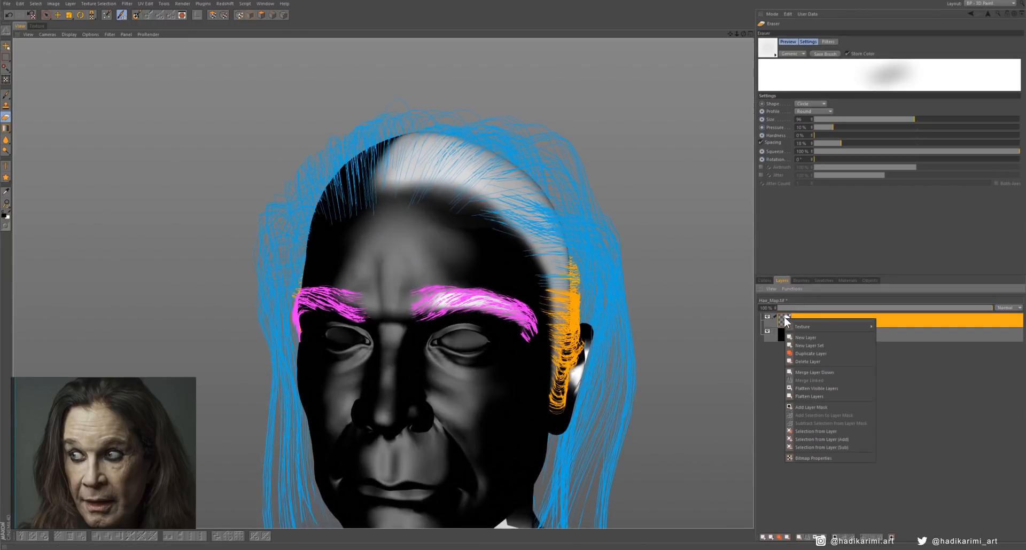
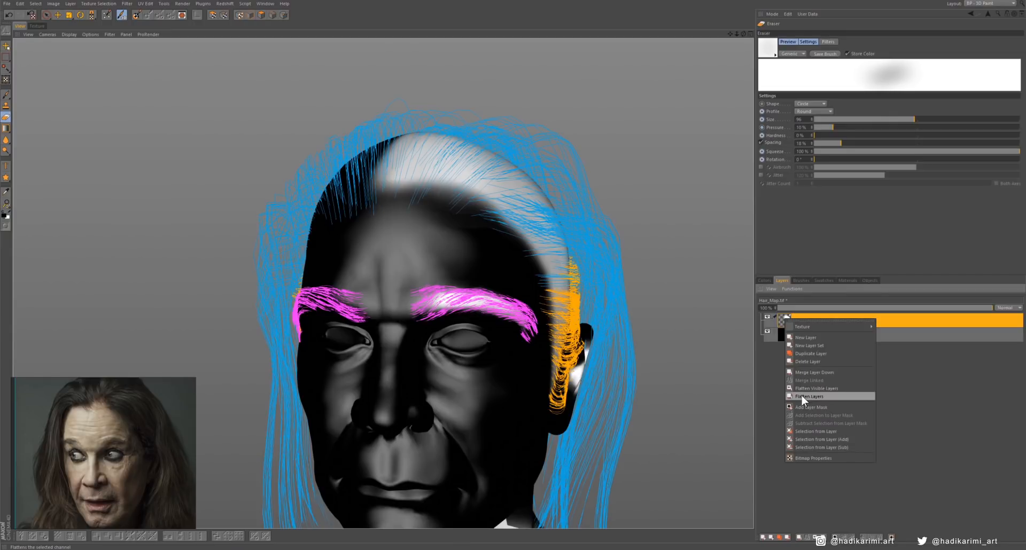
- Flatten the layers of the Hair_Map texture and save it in PSD format as Hair_Map.psd in the tex/Hair folder
left_click(802, 397)
right_click(784, 321)
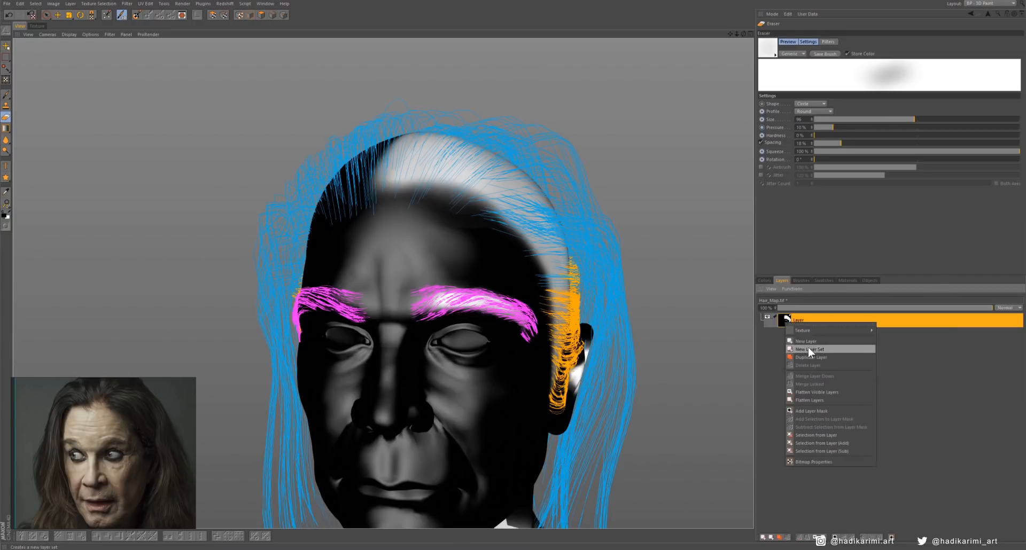
mouse_move(806, 329)
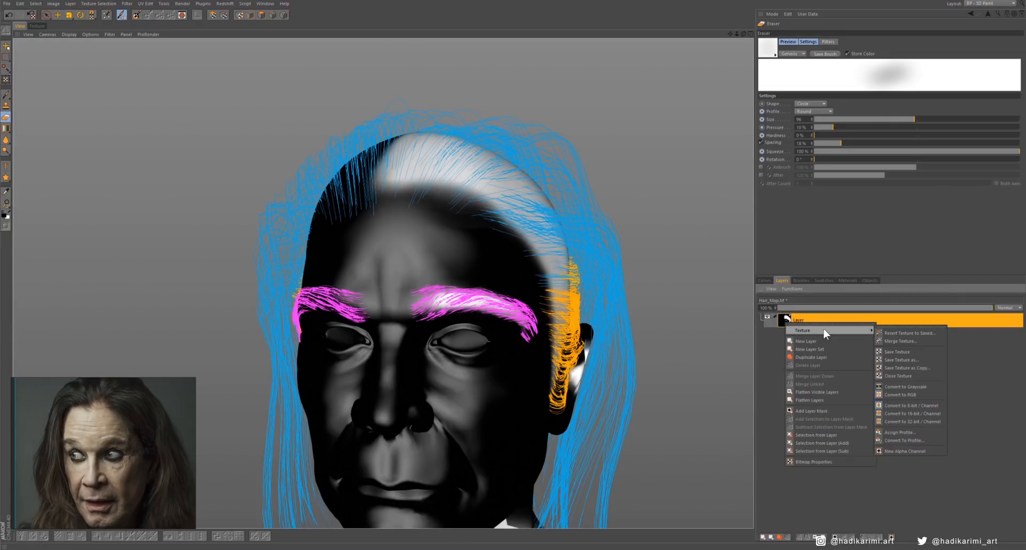
left_click(899, 359)
left_click(902, 340)
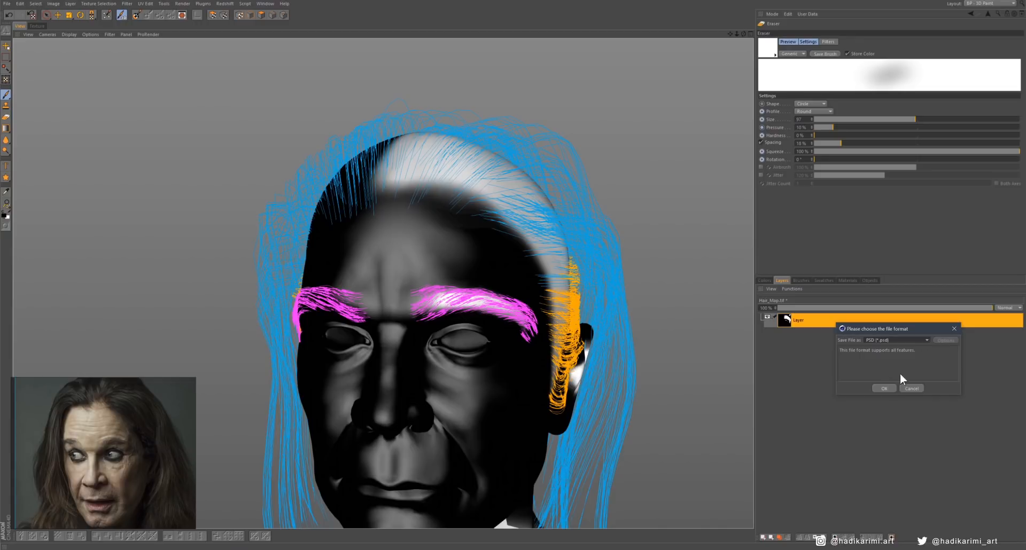
left_click(883, 388)
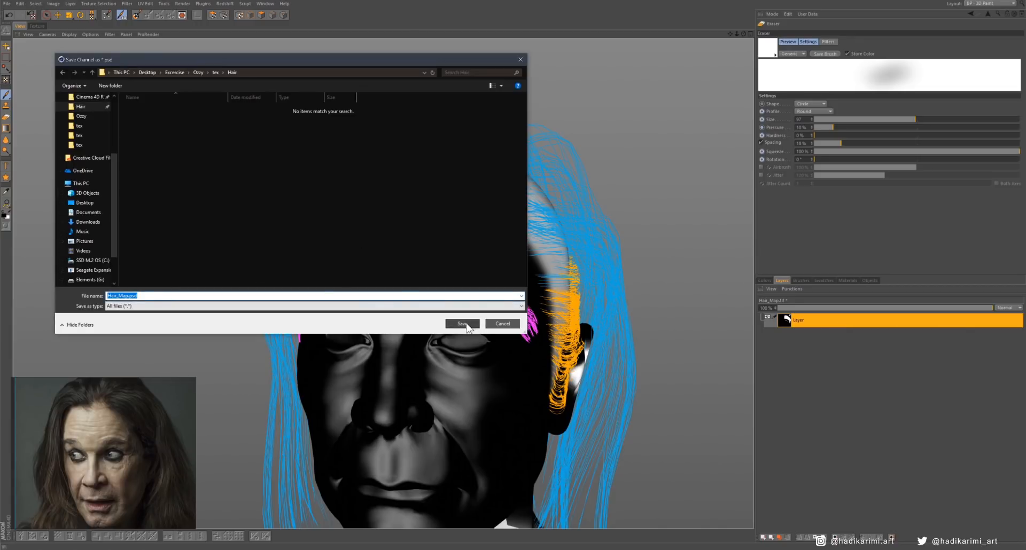
left_click(462, 324)
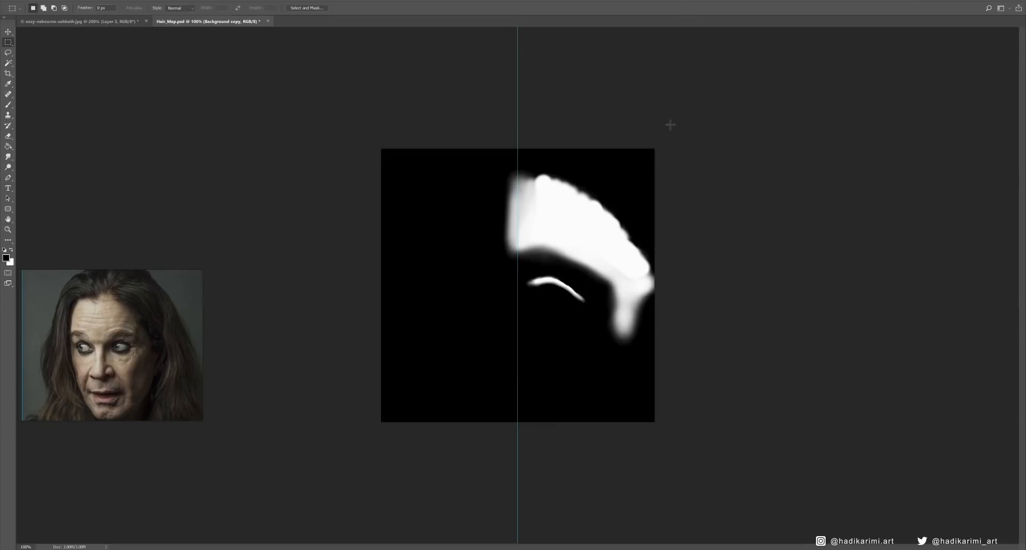
- In Photoshop, mirror the painted half of Hair_Map.psd across the vertical centre guide and merge the layers into one
right_click(585, 243)
left_click(593, 295)
right_click(592, 245)
left_click(603, 353)
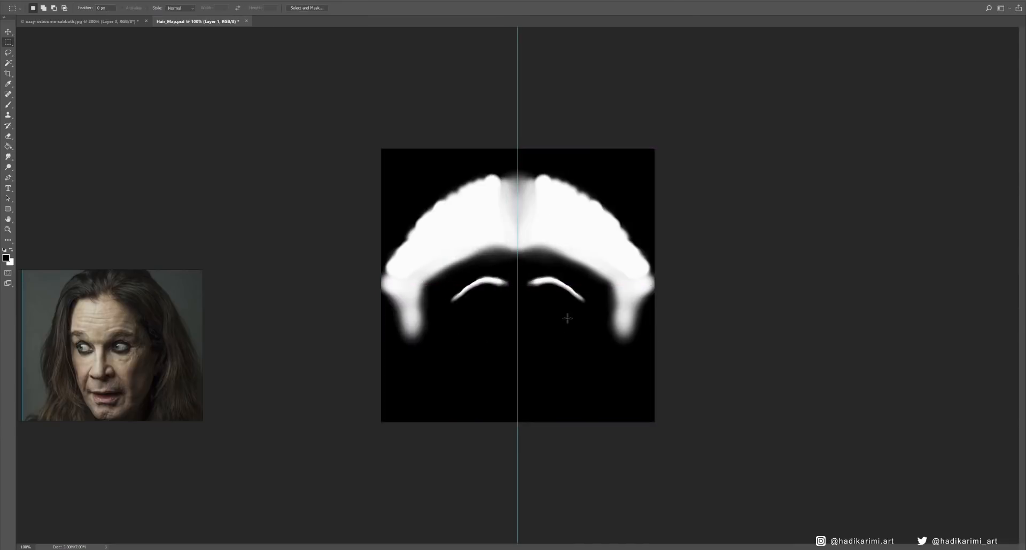
key("F7")
right_click(762, 225)
left_click(785, 446)
- Paint the whole area above the hairline solid white with the Brush, covering the centre gap and upper corners of the map
key("b")
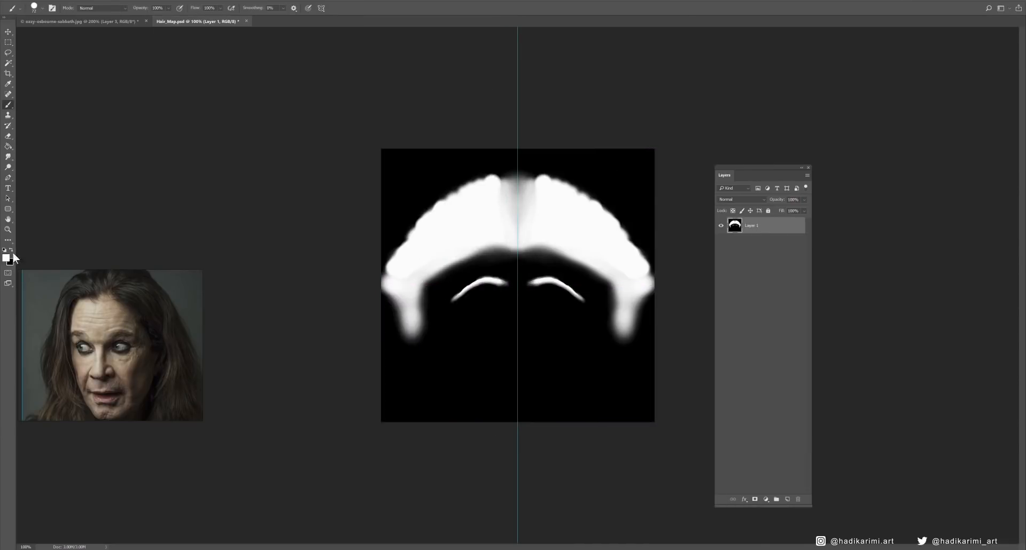
mouse_move(518, 208)
left_mouse_down()
mouse_move(548, 168)
mouse_move(510, 188)
mouse_move(550, 233)
left_mouse_up()
scroll(622, 257, "up", 1, "alt")
scroll(516, 282, "down", 1, "alt")
key("Return")
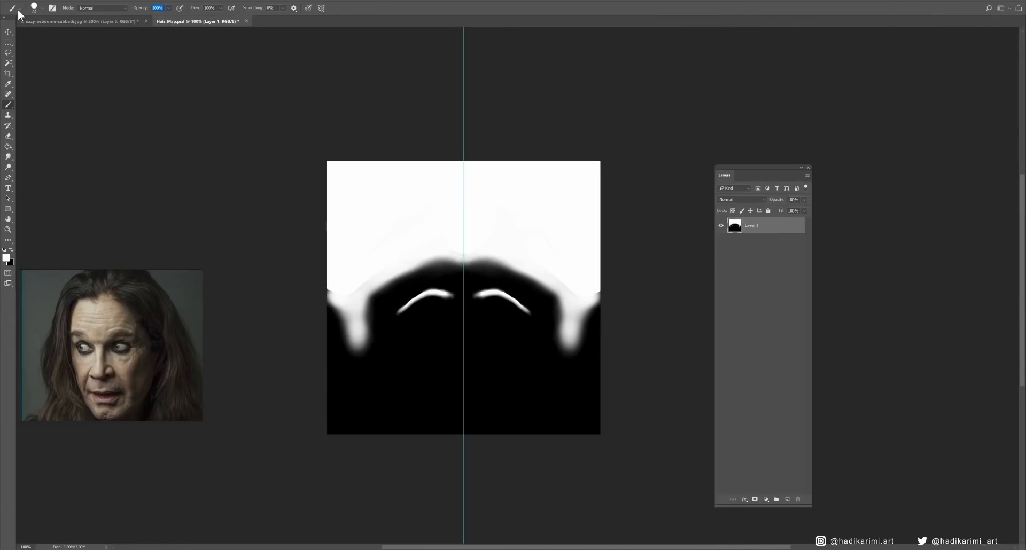
- Check in the Technology Previews preferences that Enable Paint Symmetry is active
left_click(25, 1)
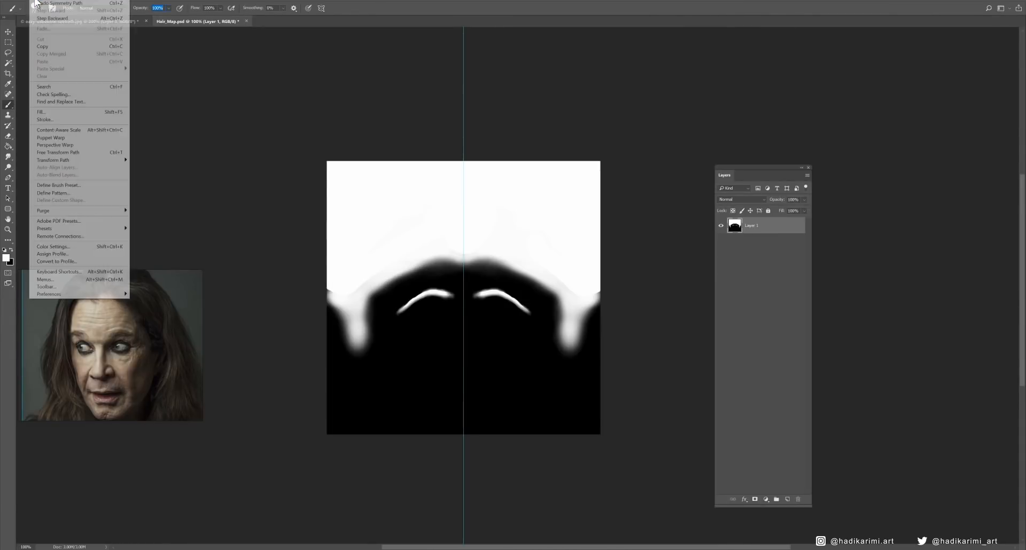
mouse_move(40, 1)
mouse_move(57, 295)
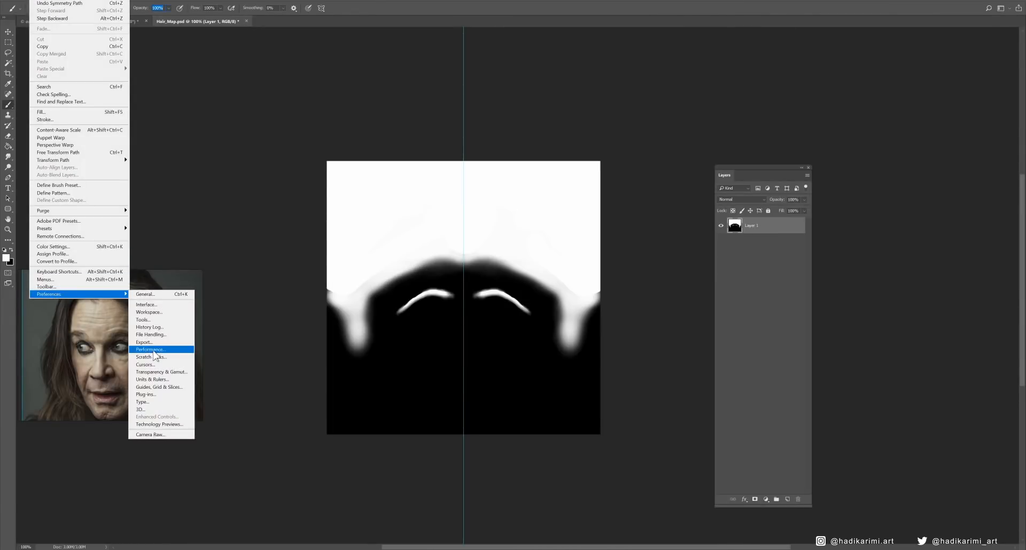
left_click(184, 426)
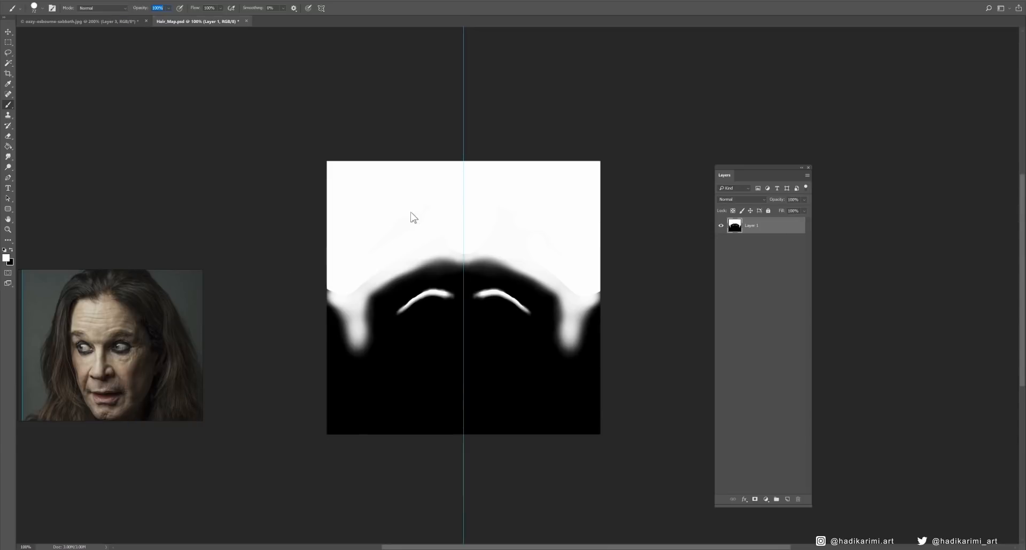
mouse_move(431, 136)
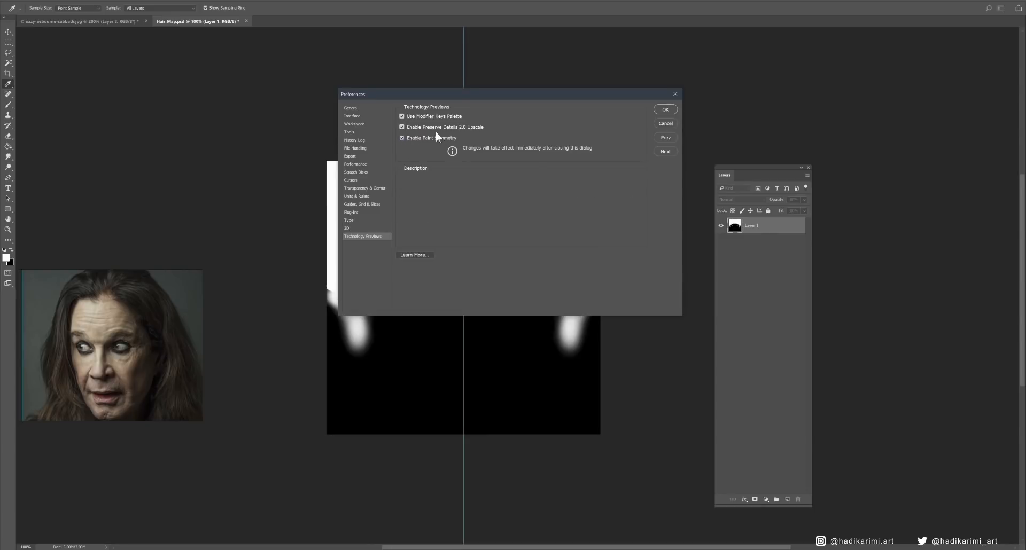
left_click(666, 112)
- Set up a new vertical paint symmetry axis for the Brush tool
key("b")
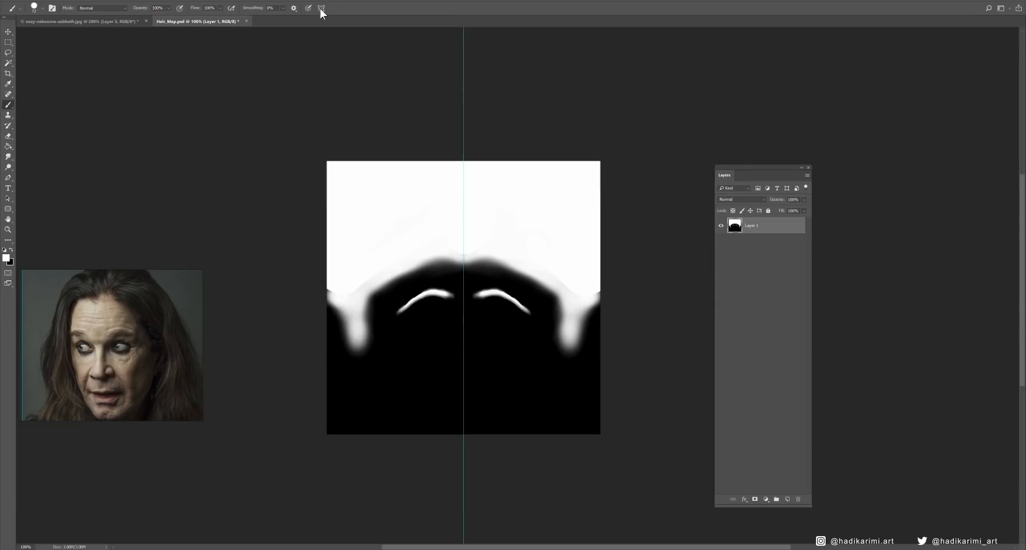
left_click(324, 10)
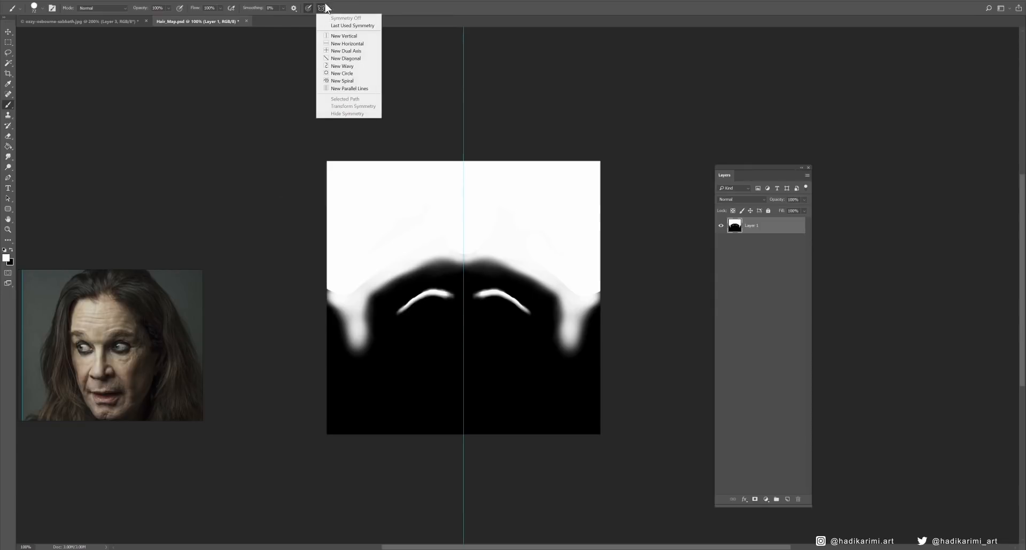
left_click(323, 7)
left_click(321, 8)
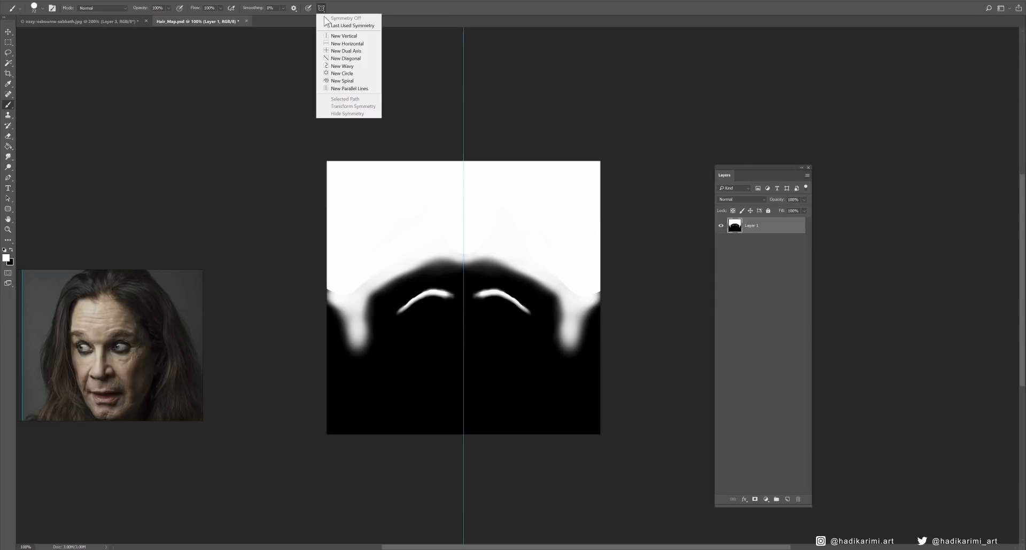
left_click(345, 36)
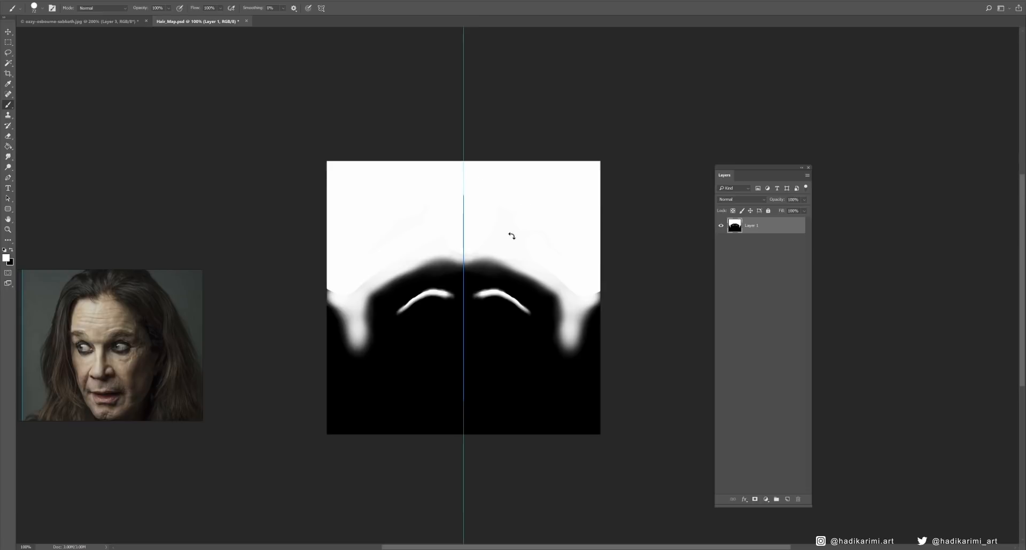
- Try a mirrored brush stroke beside the eyebrow and sideburn areas
mouse_move(568, 280)
left_mouse_down()
mouse_move(519, 327)
mouse_move(508, 375)
mouse_move(539, 313)
left_mouse_up()
key("ctrl+z")
left_click(538, 244, "ctrl")
left_click(525, 240, "ctrl+alt")
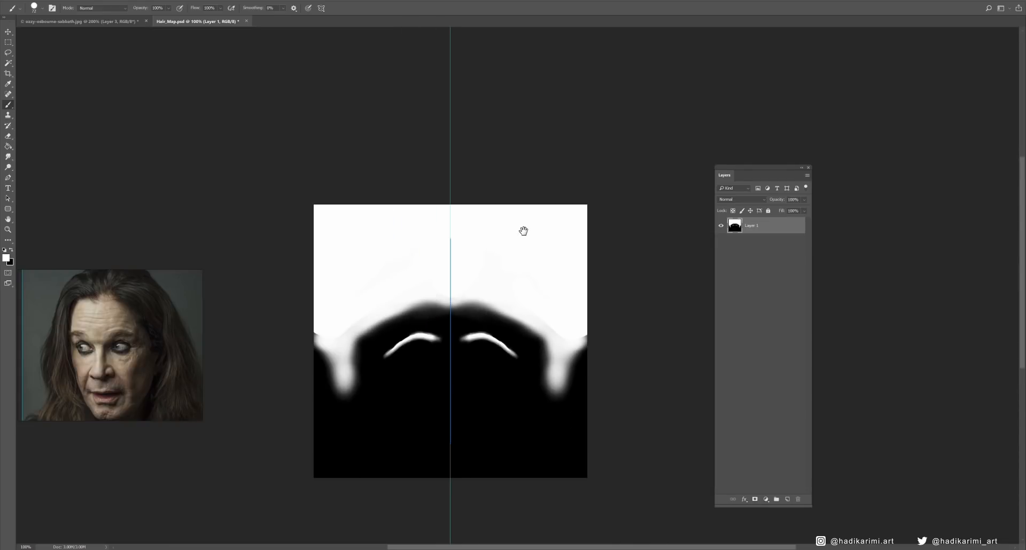
- Choose the Soft Round brush at 44 px and trim the edges of the white eyebrow shapes with black
left_click_drag(368, 0, 897, 171)
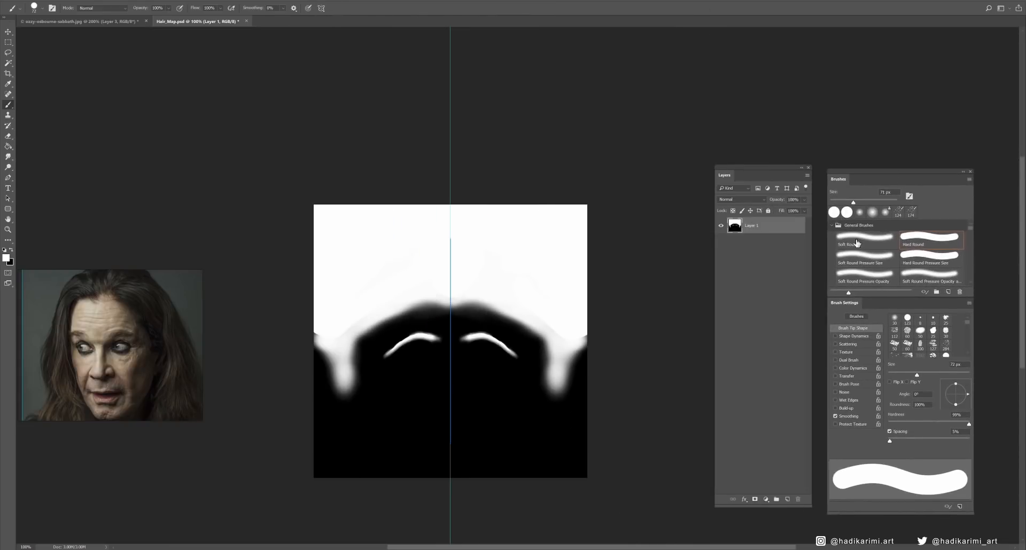
left_click(853, 245)
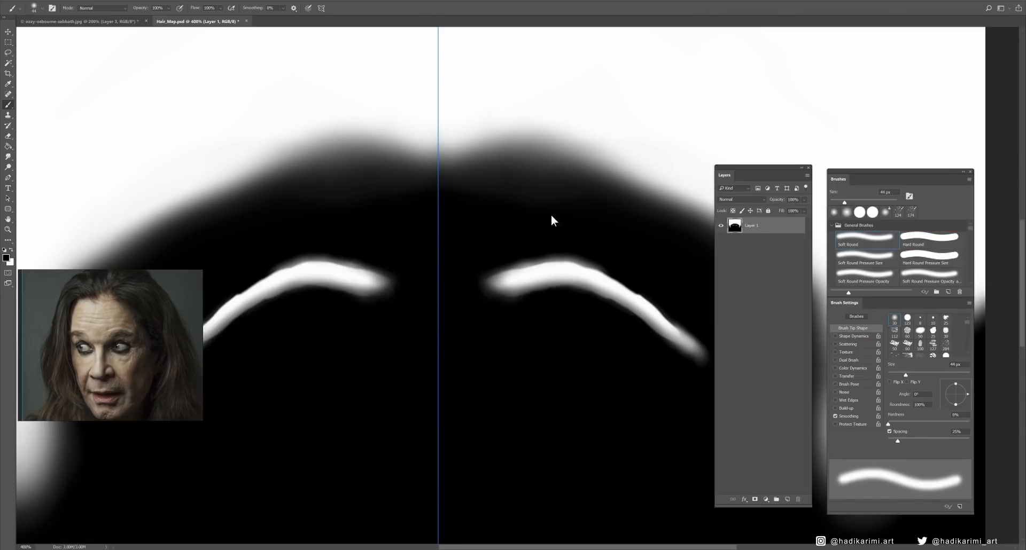
left_click_drag(551, 216, 566, 218)
left_click_drag(702, 320, 598, 301)
- Soften the edges of both eyebrow shapes using the Blur Tool at 13 px and 50% strength
left_click(10, 157)
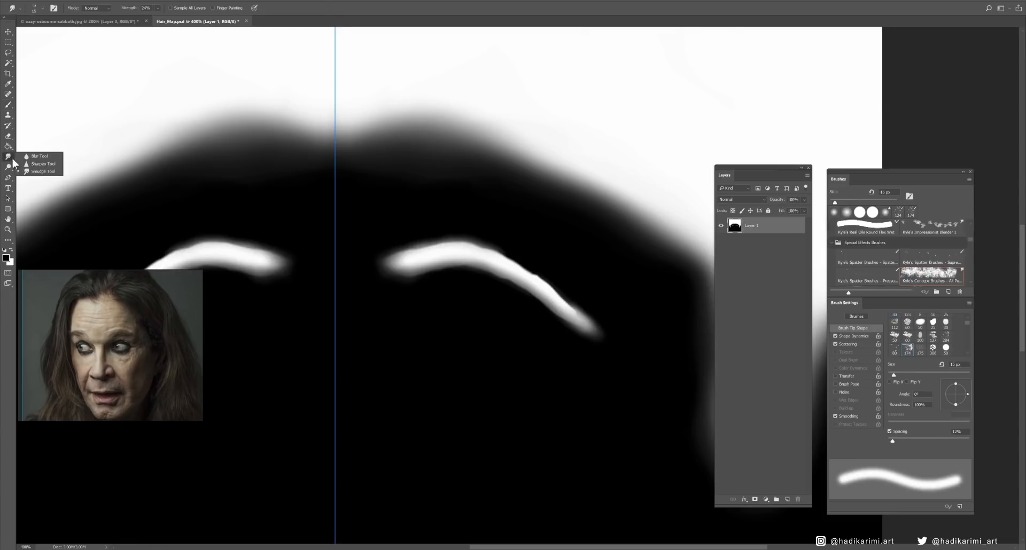
left_click(44, 159)
left_click(531, 203)
left_click_drag(505, 256, 523, 266)
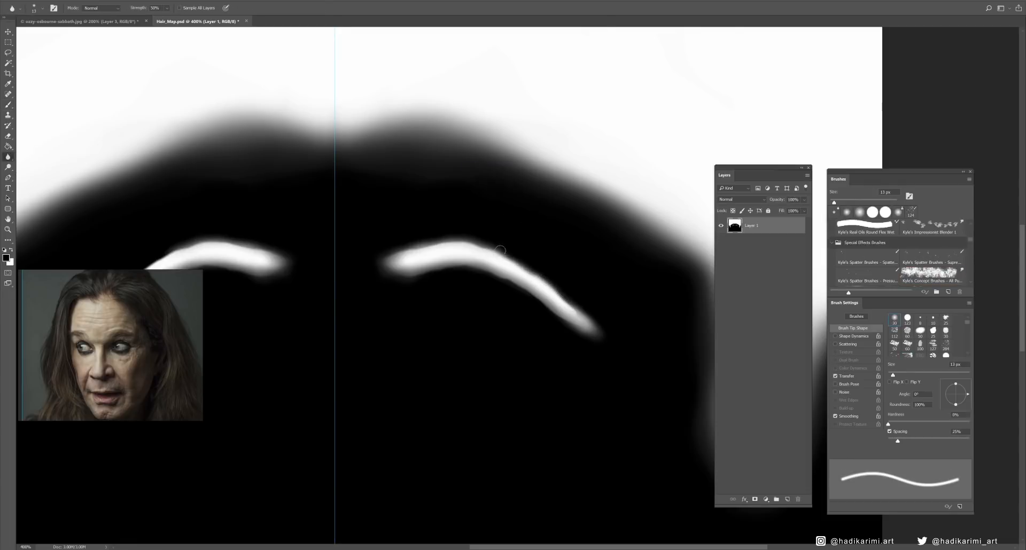
left_click_drag(399, 223, 597, 215)
left_click_drag(321, 300, 405, 259)
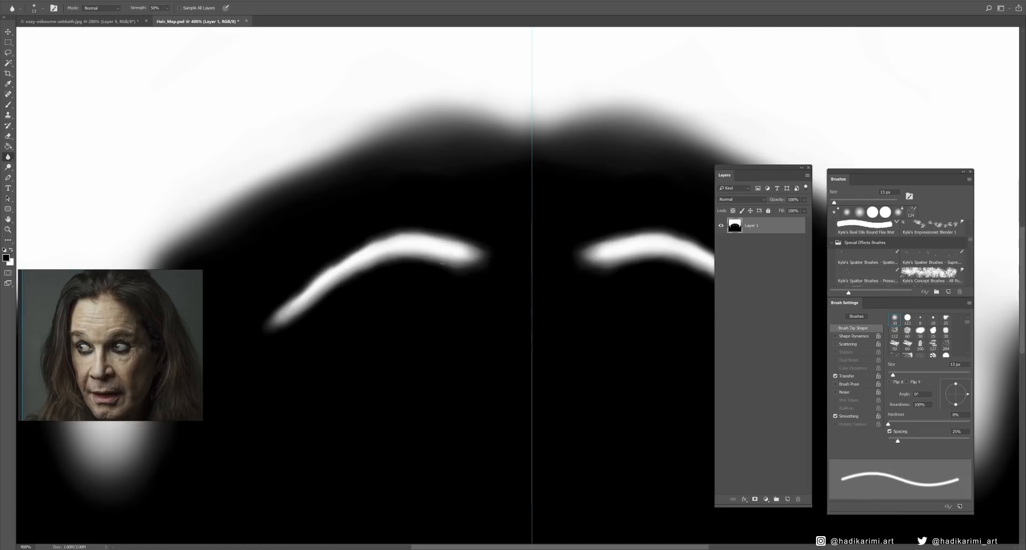
left_click_drag(582, 294, 495, 283)
- Thin the outer tails of the eyebrow shapes with a black 23 px Soft Round brush
left_click(12, 117)
left_click(9, 105)
left_click_drag(159, 181, 255, 160)
right_click(268, 261)
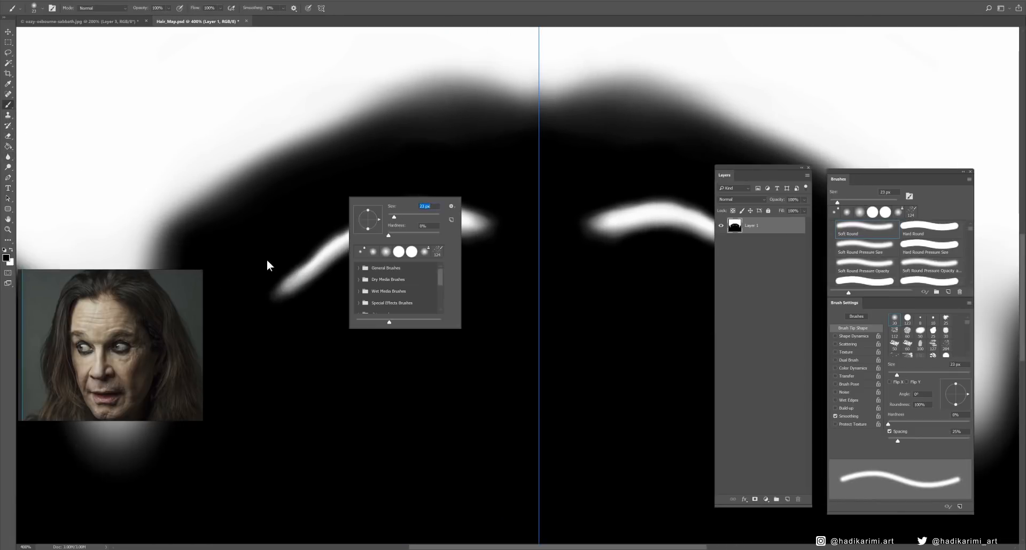
left_click_drag(267, 261, 310, 224)
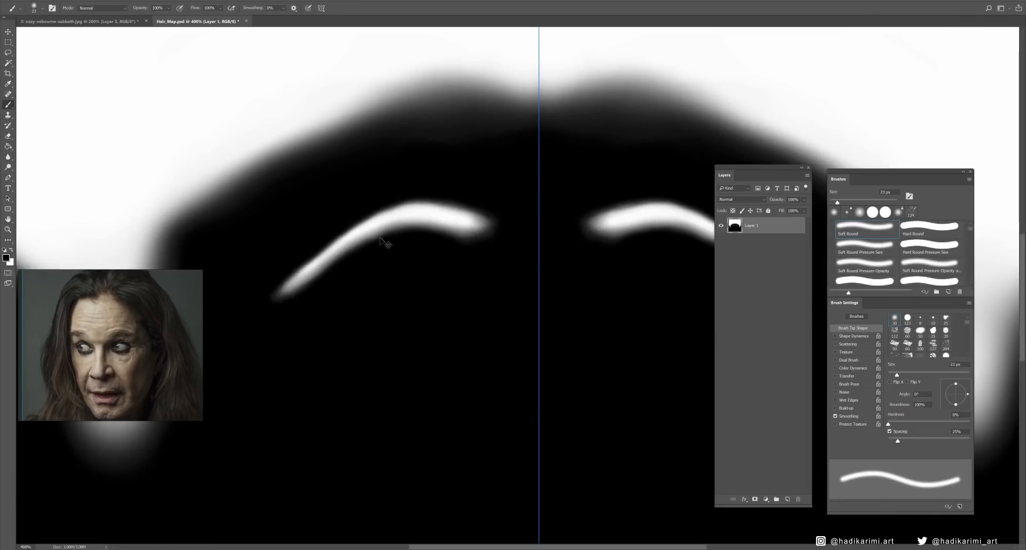
scroll(438, 266, "down", 6, "alt")
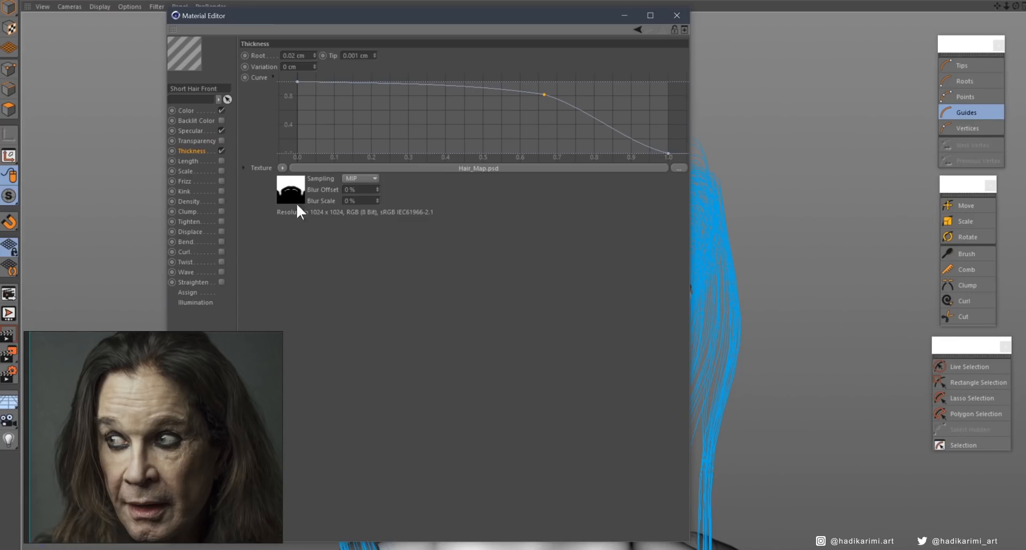
- Back in Cinema 4D, enable the eyelash and rear hair objects and delete the plain material tag from Ozzy_Body
left_click(310, 549)
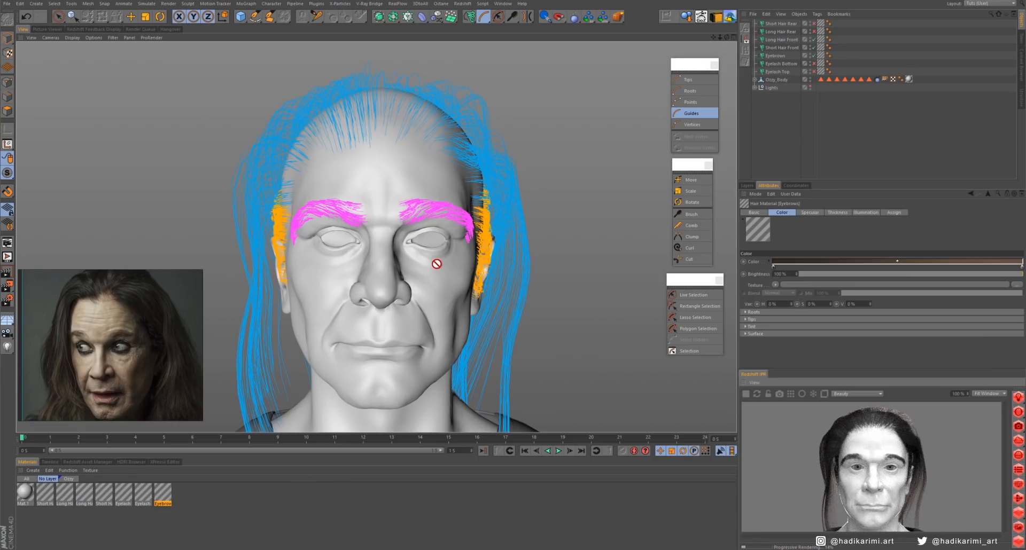
left_click_drag(437, 263, 352, 243, "alt")
left_click_drag(814, 64, 815, 73)
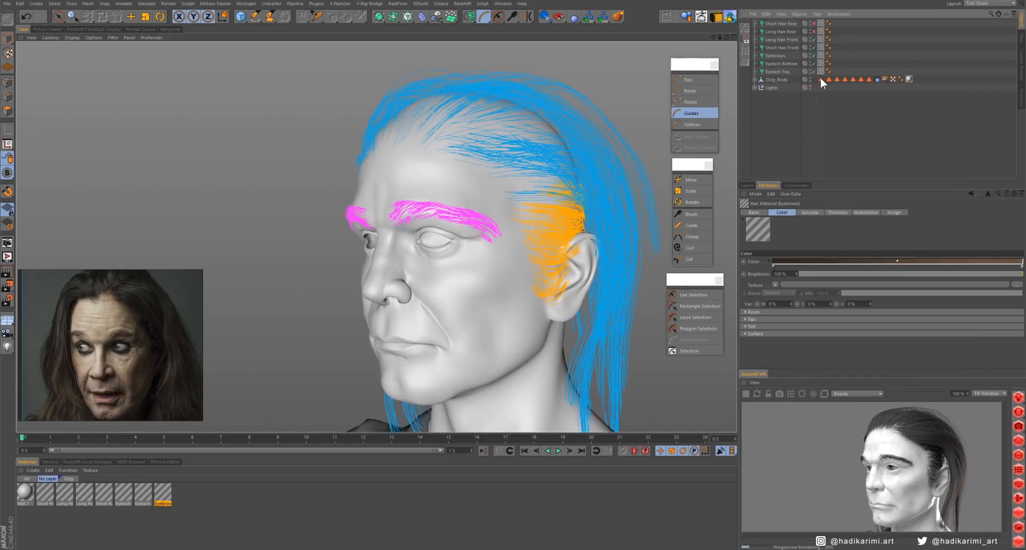
left_click_drag(814, 23, 813, 35)
scroll(453, 261, "down", 5)
left_click_drag(454, 260, 508, 275, "alt")
left_click(908, 79)
key("Delete")
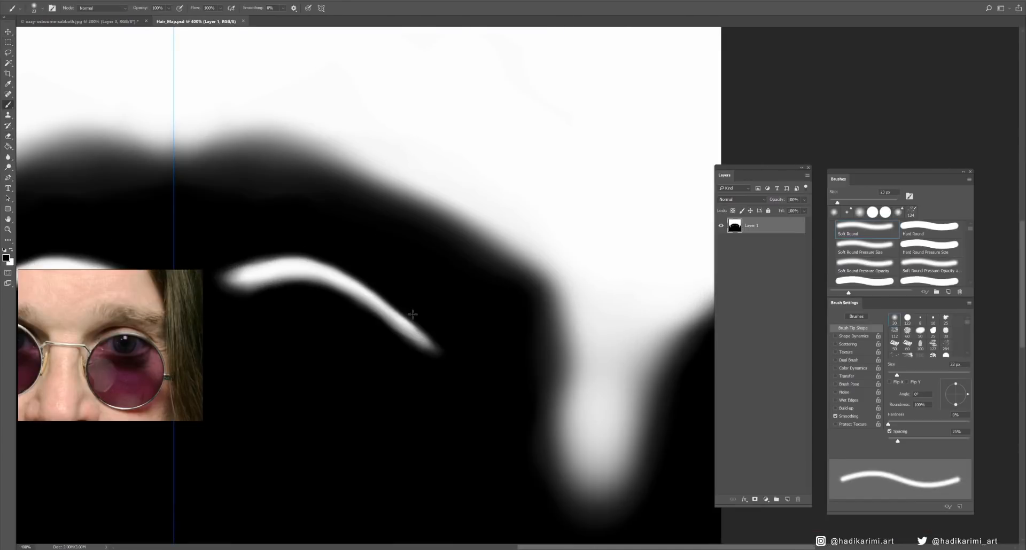
- In Photoshop, fade the eyebrows' outer tails and build up their soft inner ends with a reduced-opacity Soft Round brush
left_click_drag(435, 352, 413, 321)
key("x")
left_click(168, 8)
left_click_drag(170, 17, 157, 18)
left_click(423, 277)
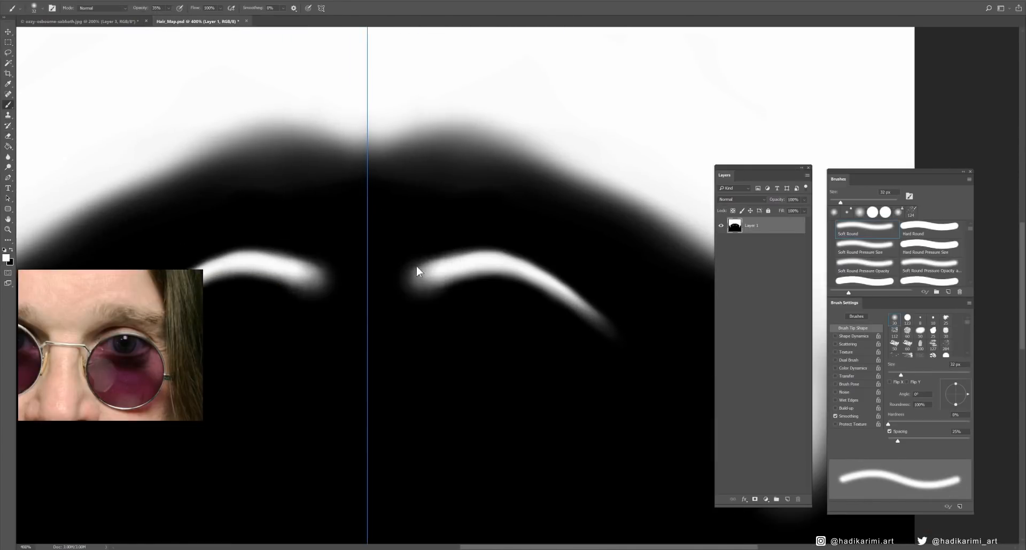
right_click(468, 295)
left_click_drag(514, 316, 518, 316)
left_click_drag(561, 287, 611, 333)
- Try a white stroke along the underside of the eyebrow with a 17 px Soft Round brush
key("ctrl+plus")
key("x")
right_click(513, 286)
left_click_drag(561, 306, 554, 307)
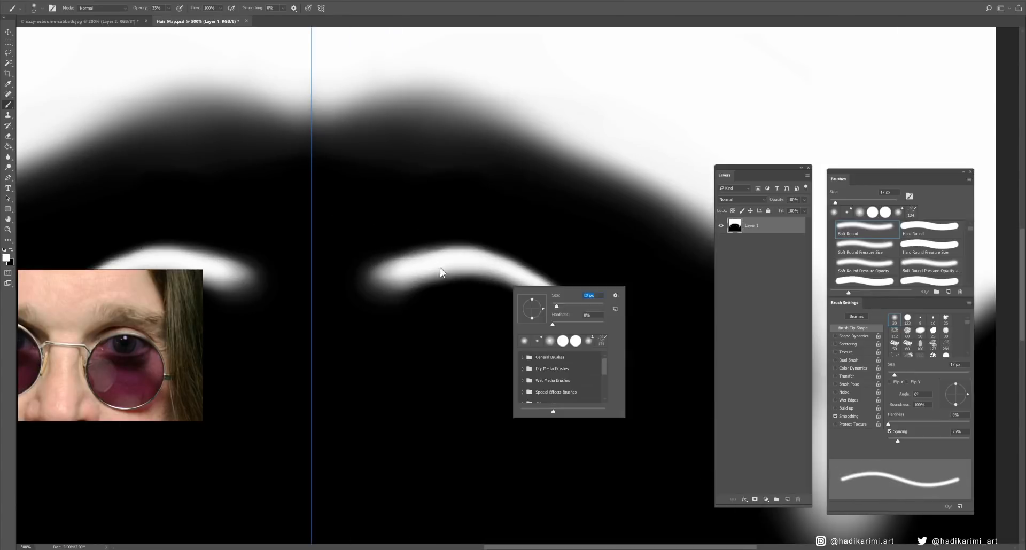
mouse_move(403, 288)
left_mouse_down()
mouse_move(430, 274)
mouse_move(565, 310)
left_mouse_up()
key("ctrl+z")
key("ctrl+minus")
key("ctrl+minus")
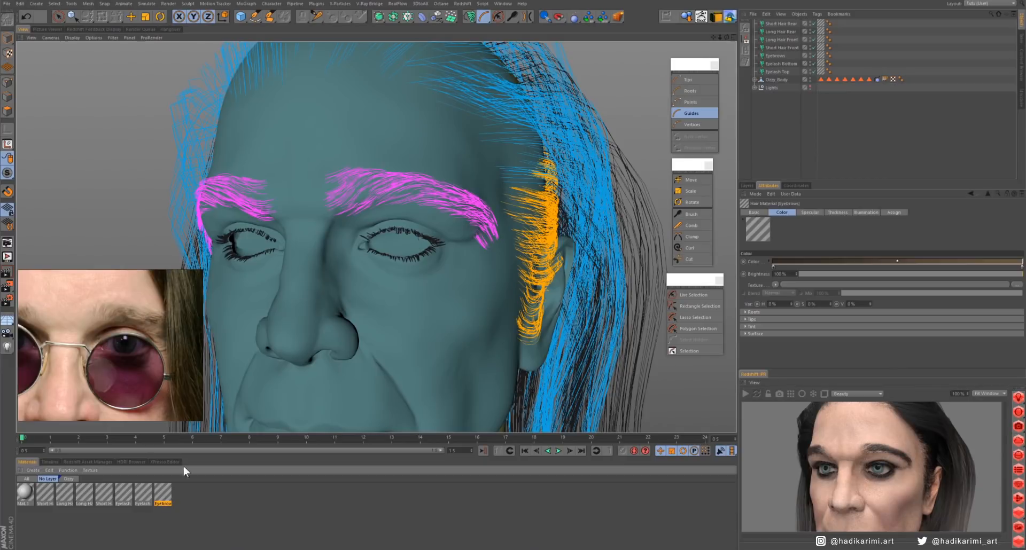
- In Cinema 4D, open the Eyebrows hair material's Thickness channel to update its hair map
double_click(163, 494)
left_click(203, 153)
left_click(213, 169)
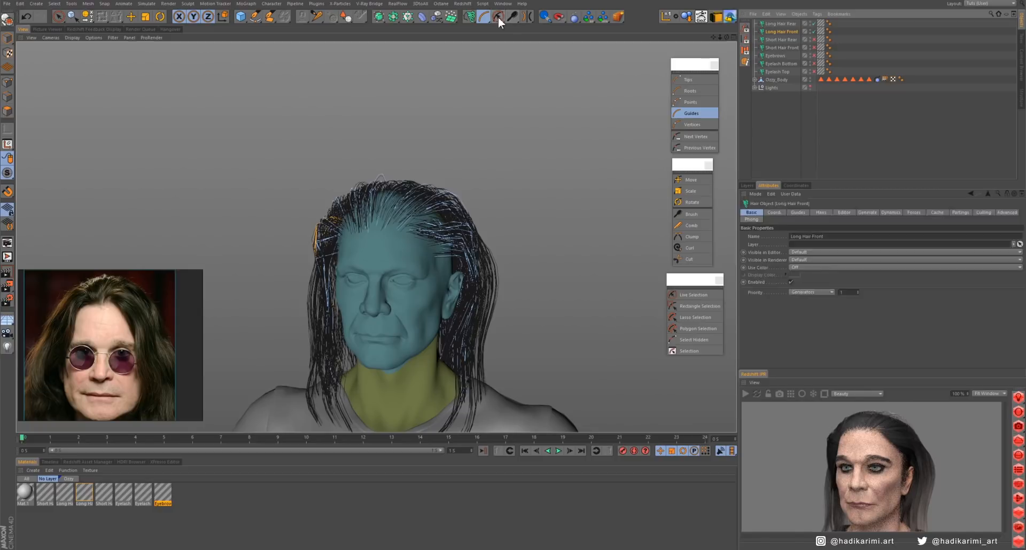
- Select guides of Long Hair Front with Live Selection and limit the hair Brush to selected guides only
left_click(498, 17)
left_click_drag(460, 243, 256, 251, "alt")
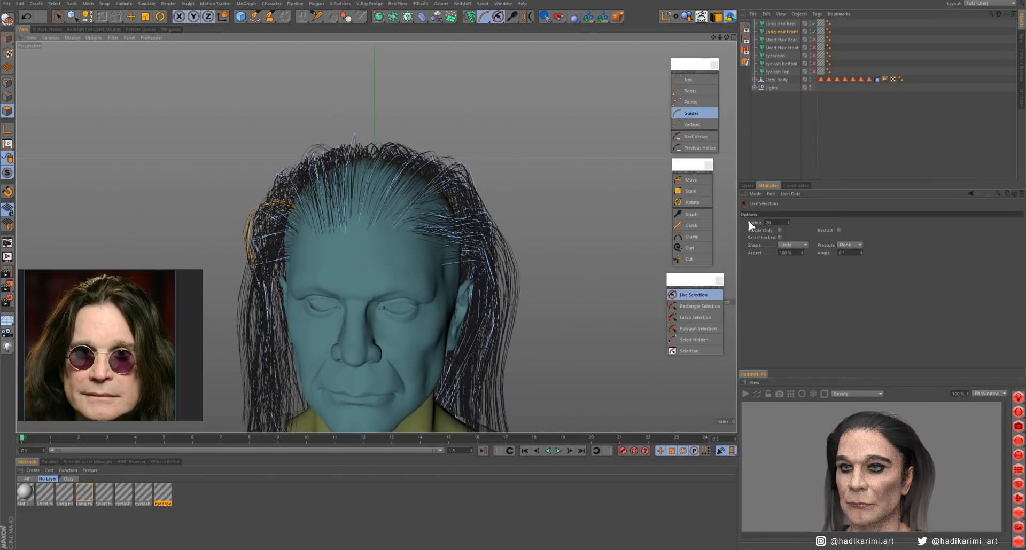
left_click(691, 215)
left_click(847, 263)
- Brush the selected front guides down from the temple past the ear toward the shoulder
mouse_move(440, 252)
left_mouse_down("alt")
mouse_move(488, 214)
mouse_move(465, 189)
left_mouse_up("alt")
left_click_drag(422, 271, 341, 245, "alt")
mouse_move(427, 199)
left_mouse_down()
mouse_move(421, 226)
mouse_move(454, 300)
left_mouse_up()
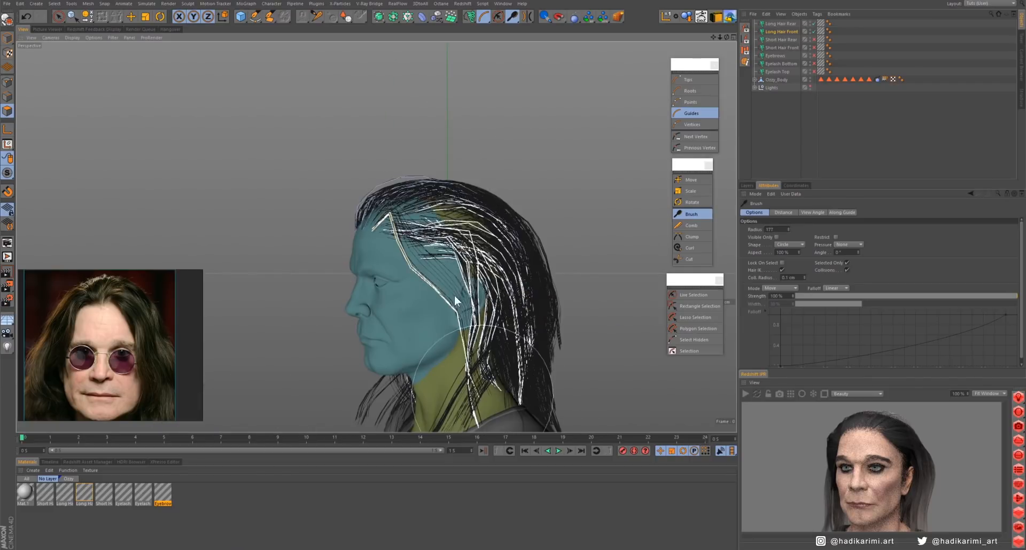
left_click_drag(396, 317, 488, 317, "alt")
mouse_move(441, 341)
left_mouse_down()
mouse_move(342, 336)
mouse_move(380, 327)
left_mouse_up()
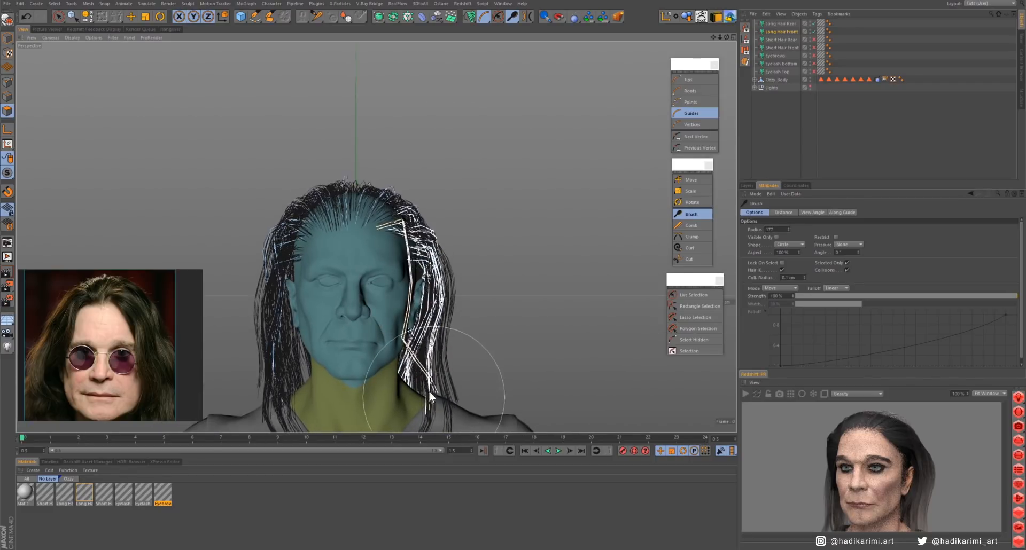
- Brush the selected front guides beside the left cheek so they hang along the face and jaw onto the neck
right_click_drag(376, 238, 429, 204, "alt")
middle_click_drag(443, 223, 427, 222)
left_click_drag(476, 320, 402, 335, "alt")
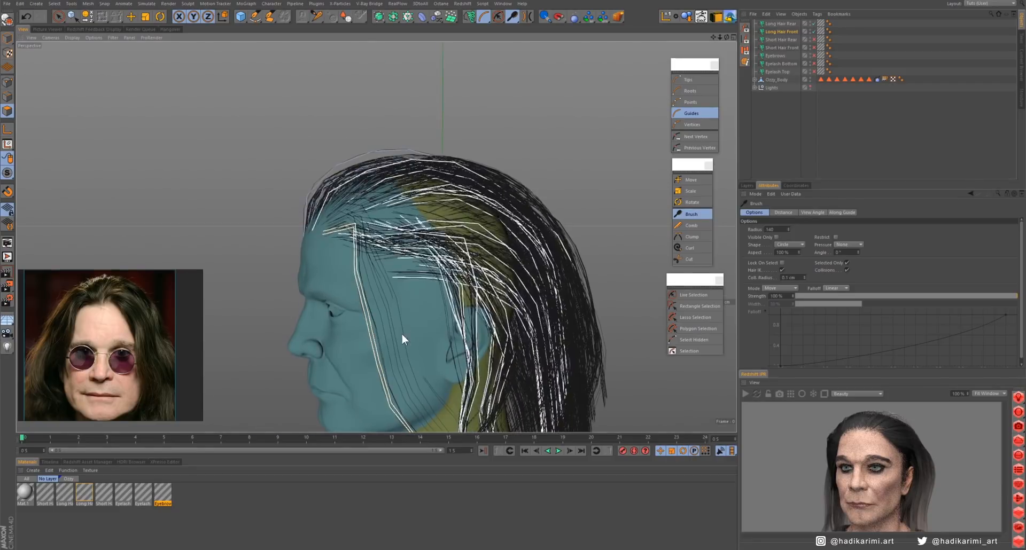
left_click_drag(332, 358, 387, 344, "alt")
middle_click_drag(358, 320, 453, 292, "alt")
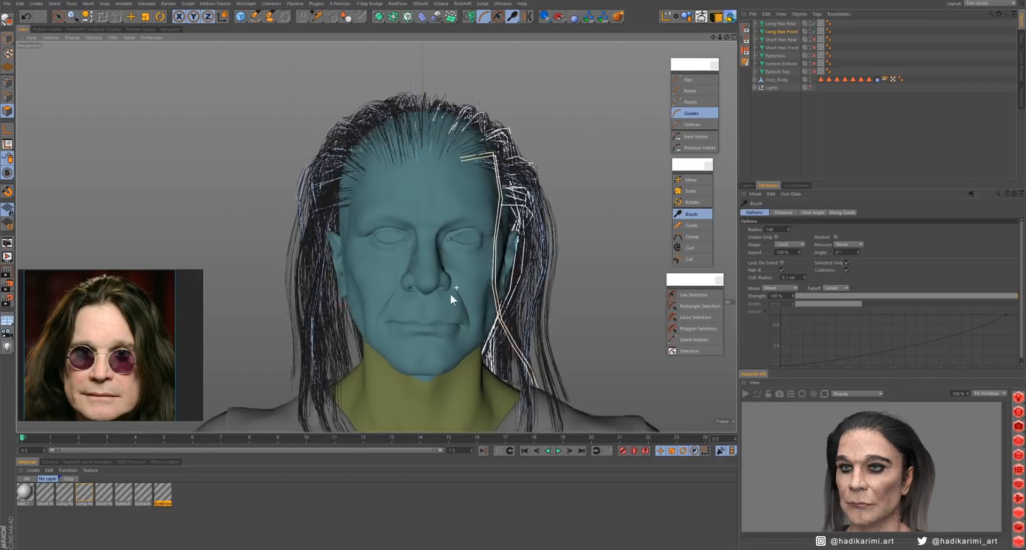
left_click_drag(456, 288, 448, 294, "alt")
left_click_drag(563, 382, 527, 369)
mouse_move(405, 235)
left_mouse_down("alt")
mouse_move(441, 227)
mouse_move(396, 241)
left_mouse_up("alt")
left_click_drag(499, 271, 511, 267)
left_click_drag(427, 254, 463, 250, "alt")
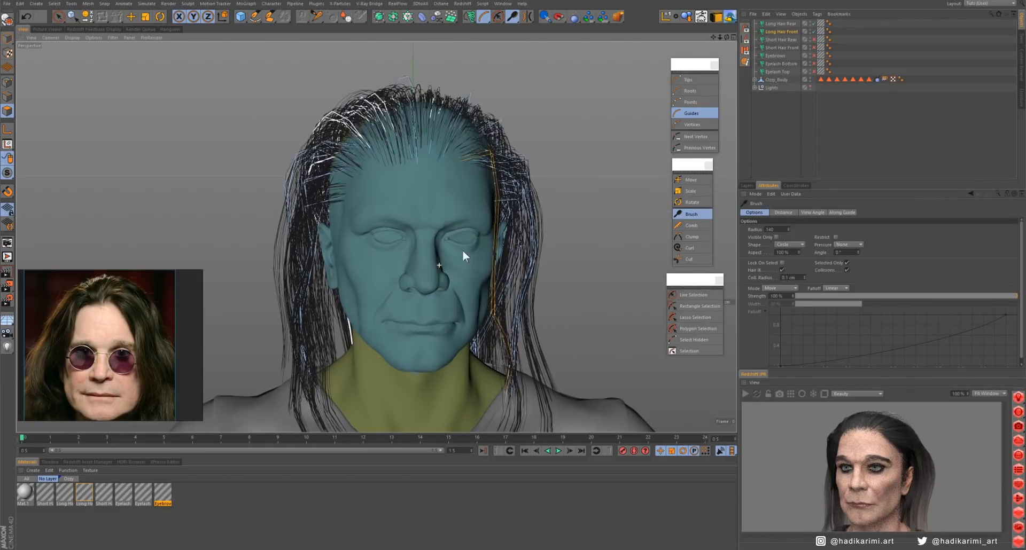
- Select guides at the right temple with Live Selection and brush them forward and down in front of the ear
left_click(694, 295)
left_click_drag(365, 183, 412, 184, "alt")
left_click(692, 216)
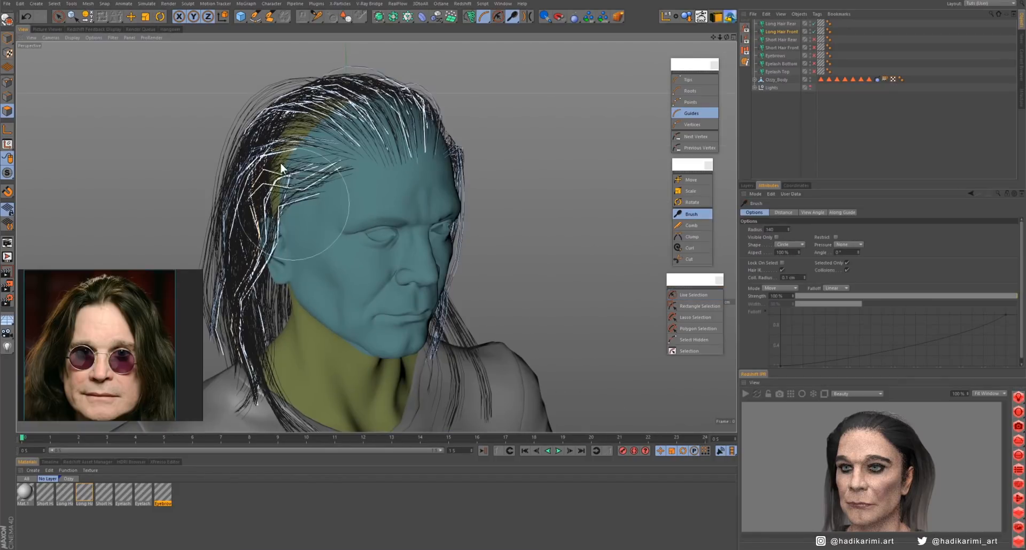
mouse_move(282, 167)
left_mouse_down()
mouse_move(258, 297)
mouse_move(286, 342)
left_mouse_up()
mouse_move(441, 240)
left_mouse_down("alt")
mouse_move(406, 239)
mouse_move(476, 243)
left_mouse_up("alt")
middle_click_drag(311, 253, 338, 254)
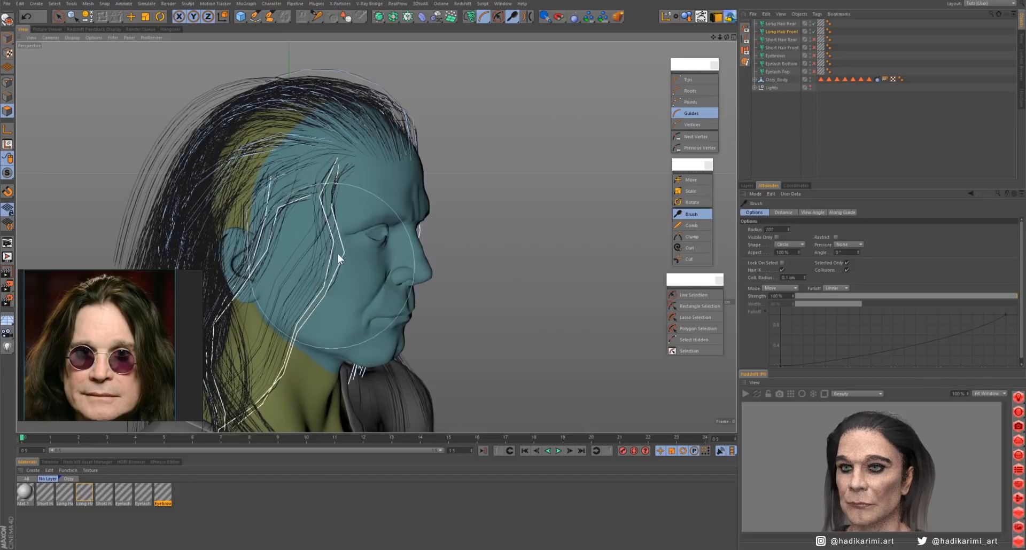
left_click_drag(338, 253, 311, 343)
- Adjust the ends of the right-side strands near the shoulder and render the hair in the Redshift preview
left_click_drag(390, 309, 347, 291, "alt")
left_click_drag(403, 224, 389, 225, "alt")
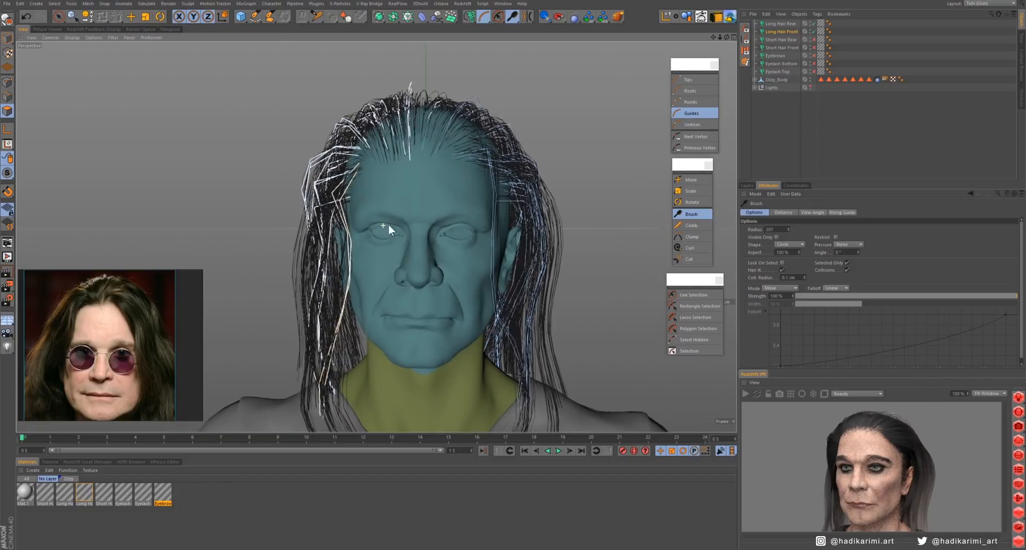
left_click_drag(335, 423, 353, 423)
mouse_move(382, 299)
left_mouse_down("alt")
mouse_move(399, 280)
mouse_move(413, 214)
left_mouse_up("alt")
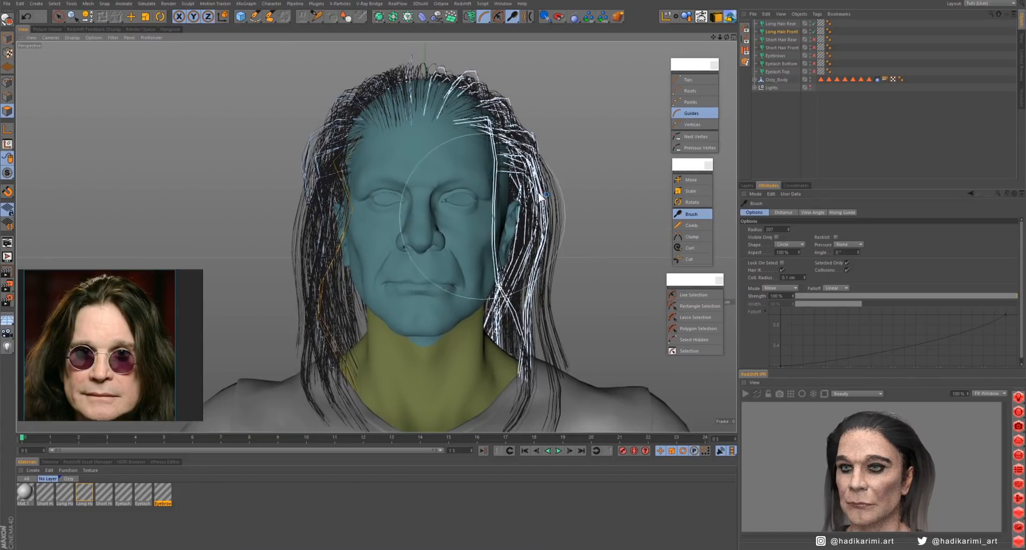
left_click(747, 396)
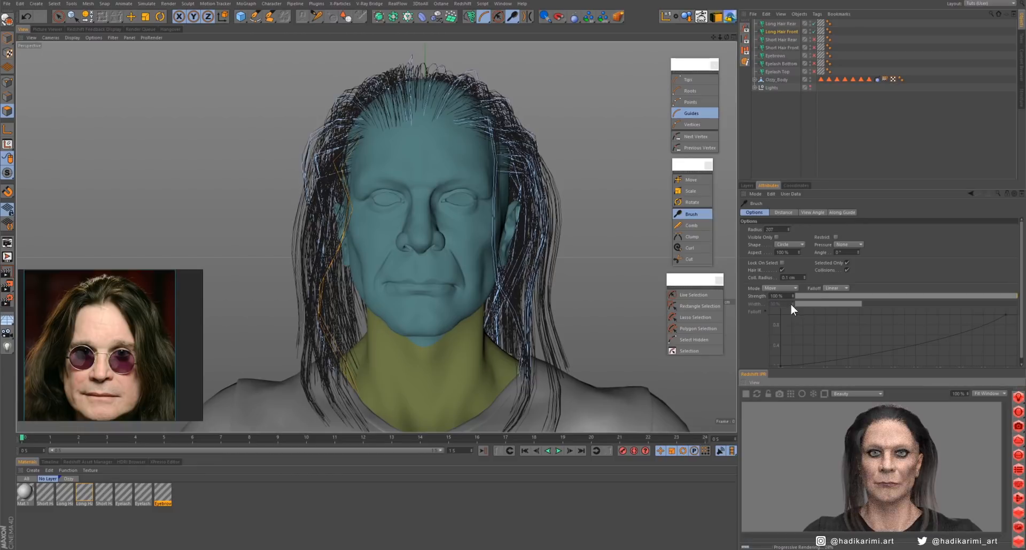
left_click_drag(488, 248, 413, 249, "alt")
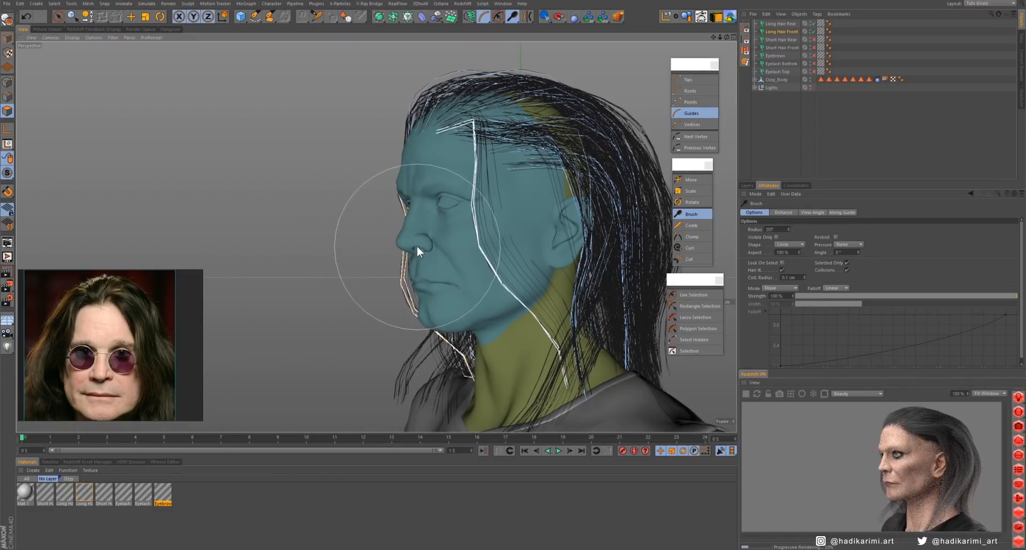
- Select further guides between the left temple and ear and brush them down across the cheek
left_click(693, 295)
left_click_drag(587, 230, 486, 143, "alt")
left_click(689, 218)
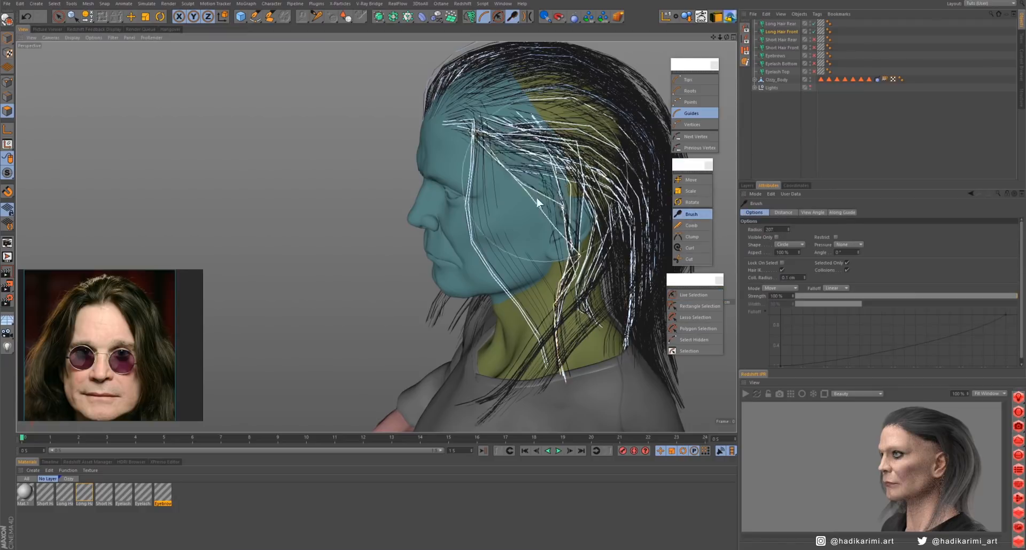
left_click_drag(485, 242, 566, 246, "alt")
left_click_drag(505, 273, 506, 204)
left_click_drag(507, 204, 419, 208, "alt")
- Select guides along the left hairline and brush them down over the ear toward the neck
left_click(693, 295)
left_click_drag(461, 189, 454, 199)
scroll(416, 167, "up", 5)
left_click_drag(415, 101, 371, 100)
left_click(692, 214)
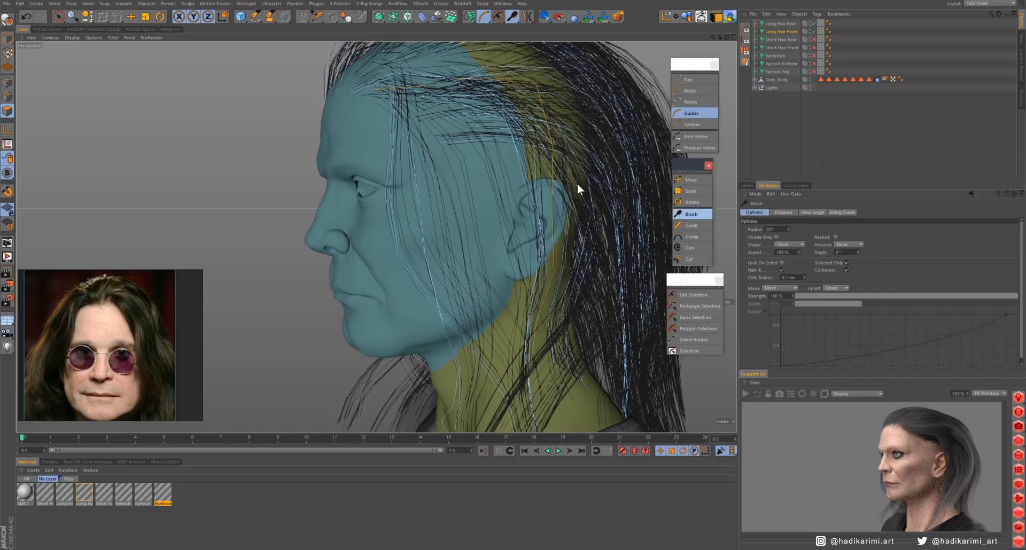
left_click_drag(577, 190, 541, 271)
- Tidy the selected left strands from the front, and check the hair in the Redshift preview from front and side
scroll(540, 271, "down", 5)
left_click_drag(422, 342, 399, 337)
left_click_drag(381, 273, 452, 272, "alt")
middle_click_drag(382, 252, 320, 254)
left_click_drag(417, 268, 409, 275, "alt")
left_click(746, 393)
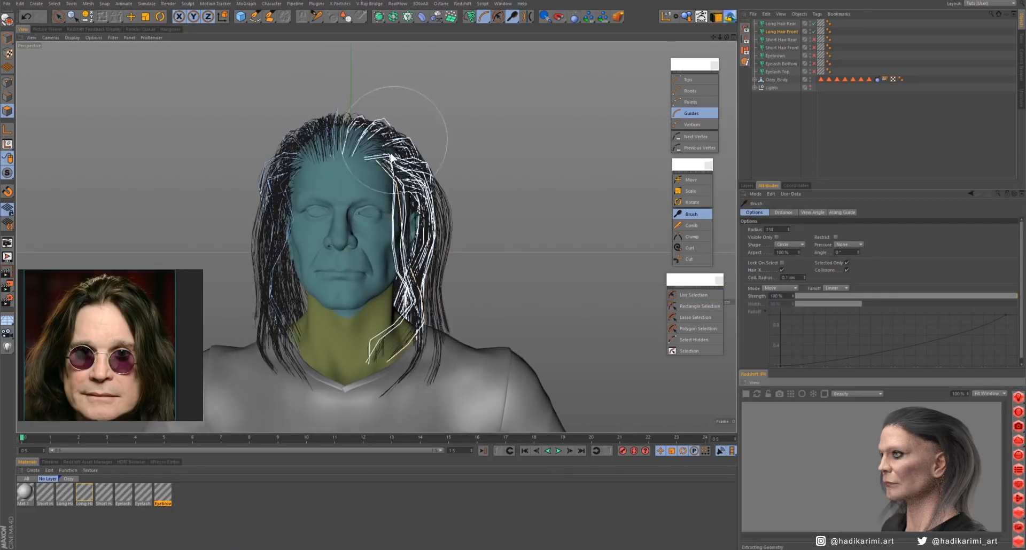
left_click_drag(382, 223, 300, 220, "alt")
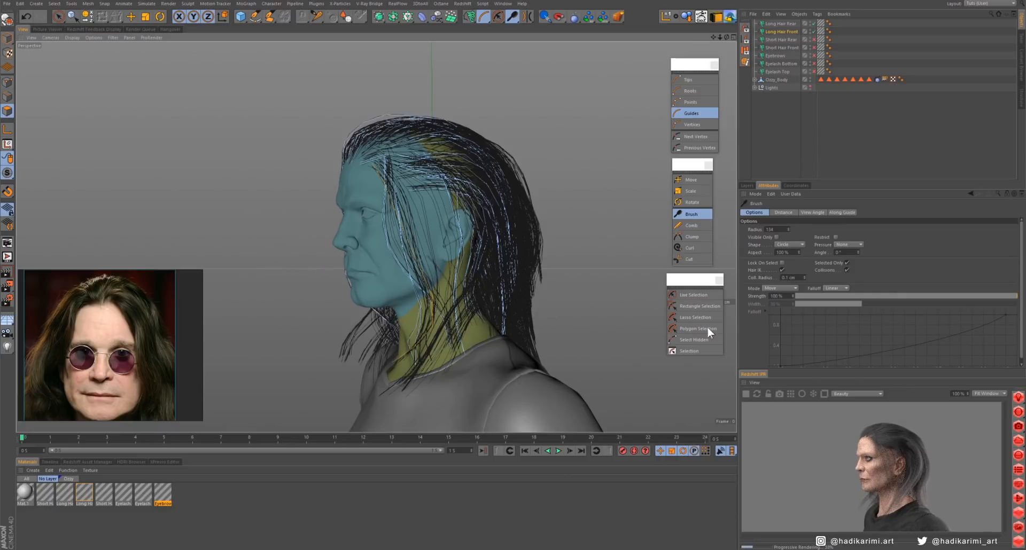
left_click(746, 393)
- Select the guides running back from the left temple above the ear and brush them down over the side of the face
left_click_drag(374, 195, 417, 192, "alt")
middle_click_drag(416, 192, 444, 223, "alt")
scroll(445, 222, "up", 2)
mouse_move(445, 222)
left_mouse_down("alt")
mouse_move(417, 216)
mouse_move(499, 238)
mouse_move(453, 196)
left_mouse_up("alt")
left_click(693, 295)
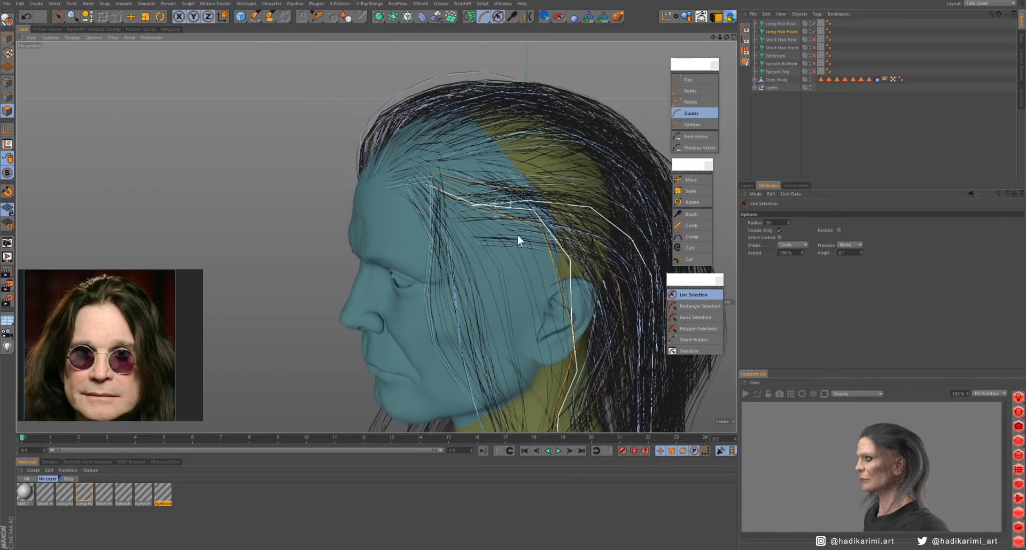
left_click_drag(470, 240, 508, 236, "alt")
left_click(692, 215)
left_click_drag(535, 184, 597, 303)
mouse_move(538, 272)
left_mouse_down("alt")
mouse_move(556, 261)
mouse_move(469, 312)
mouse_move(482, 281)
left_mouse_up("alt")
right_click_drag(482, 281, 468, 339, "alt")
middle_click_drag(467, 339, 480, 294, "alt")
- Select more guides on the upper left side and at the hairline, brushing each group down into the side strands
left_click(693, 295)
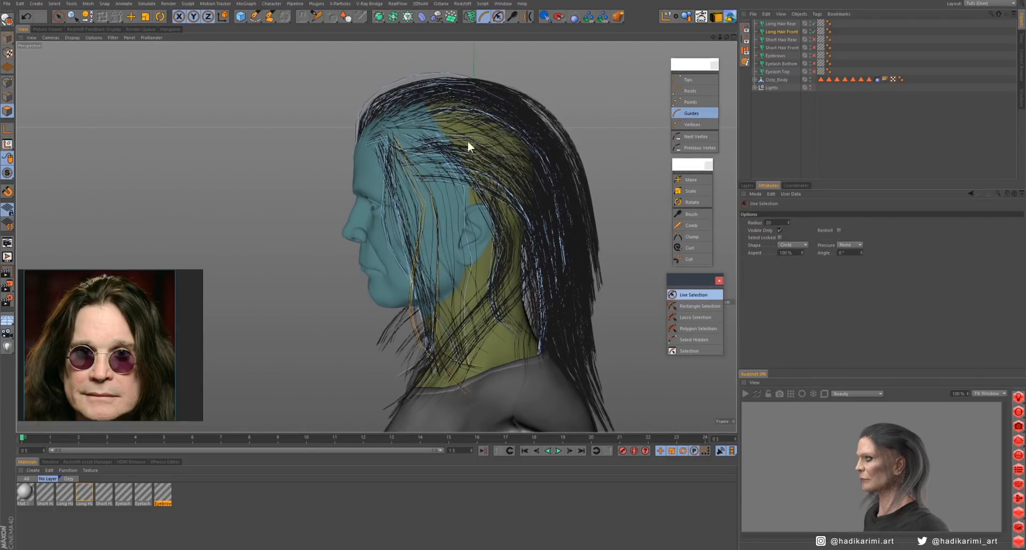
left_click_drag(468, 143, 482, 185)
left_click(689, 215)
mouse_move(513, 251)
left_mouse_down()
mouse_move(497, 257)
mouse_move(451, 230)
mouse_move(425, 236)
mouse_move(482, 243)
mouse_move(497, 256)
left_mouse_up()
left_click(694, 294)
left_click(426, 164)
left_click(691, 214)
mouse_move(436, 234)
left_mouse_down("alt")
mouse_move(552, 210)
mouse_move(479, 269)
mouse_move(293, 241)
mouse_move(497, 267)
mouse_move(374, 257)
mouse_move(489, 256)
left_mouse_up("alt")
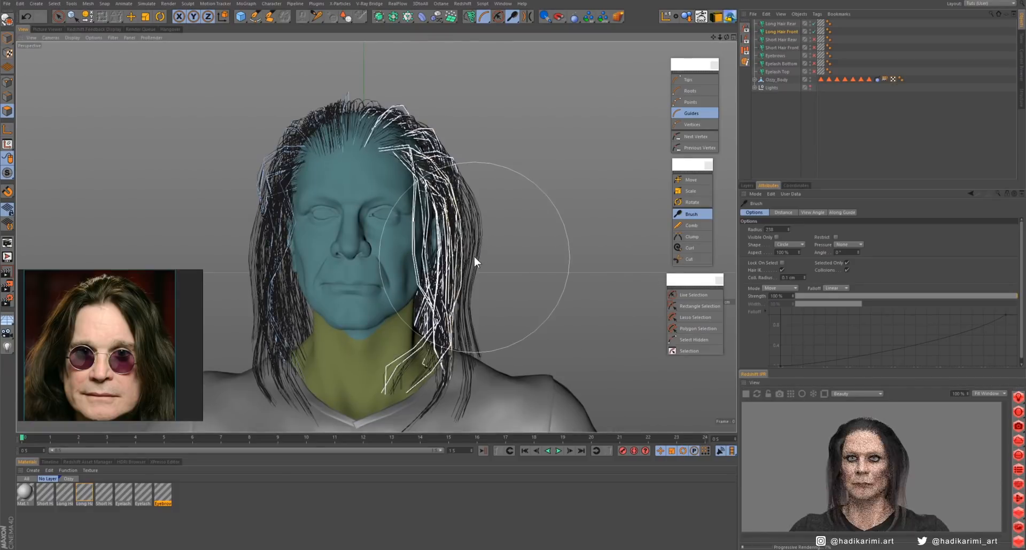
- Adjust the hair interpolation of Long Hair Front and inspect the left side of the head in the preview render
left_click(780, 33)
type("5000")
key("Return")
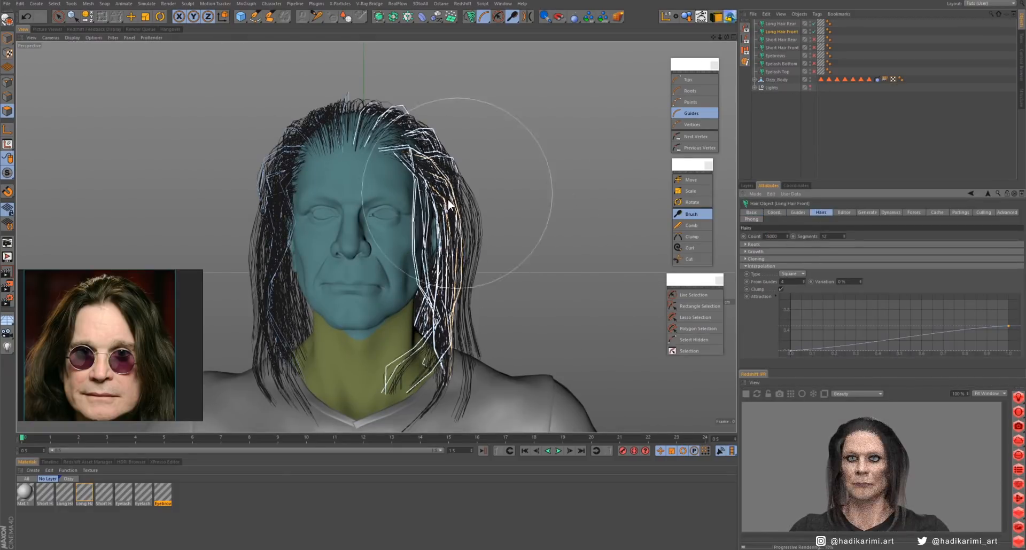
left_click_drag(457, 193, 413, 236, "alt")
scroll(424, 232, "up", 5)
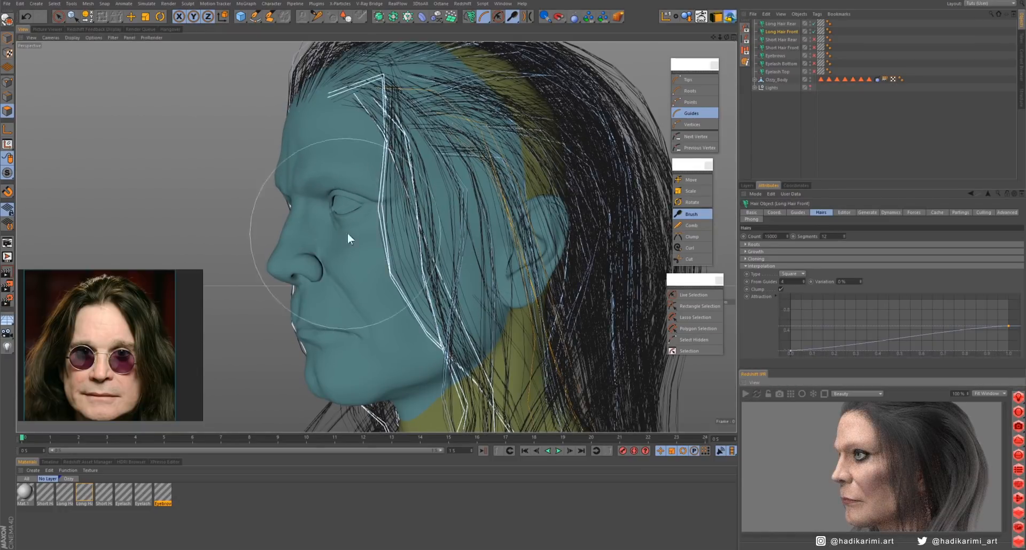
- Select a guide above the left ear with Live Selection and brush it into the hair along the neck
scroll(348, 233, "down", 5)
left_click_drag(348, 232, 479, 227, "alt")
key("9")
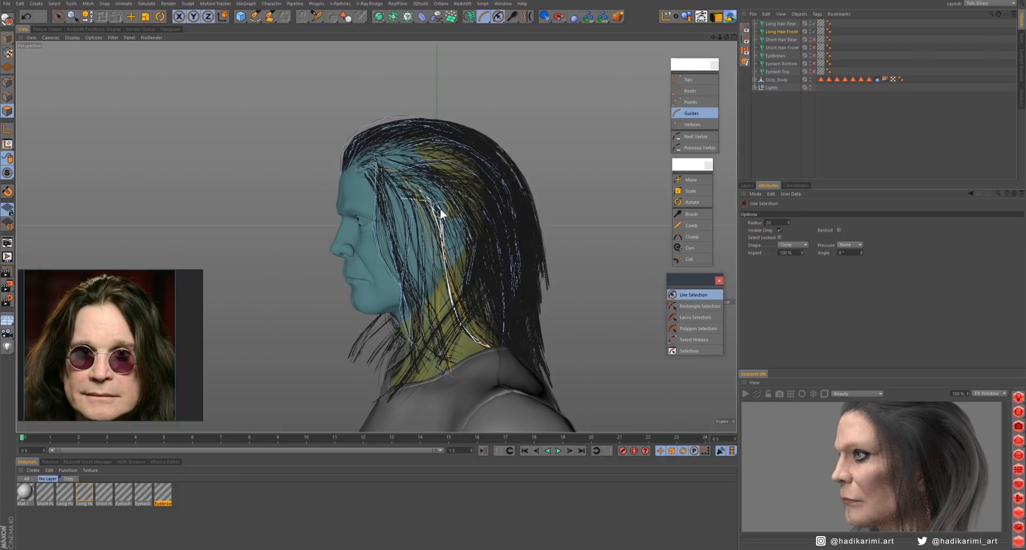
left_click(689, 214)
mouse_move(483, 315)
left_mouse_down("alt")
mouse_move(434, 215)
mouse_move(406, 225)
mouse_move(714, 255)
left_mouse_up("alt")
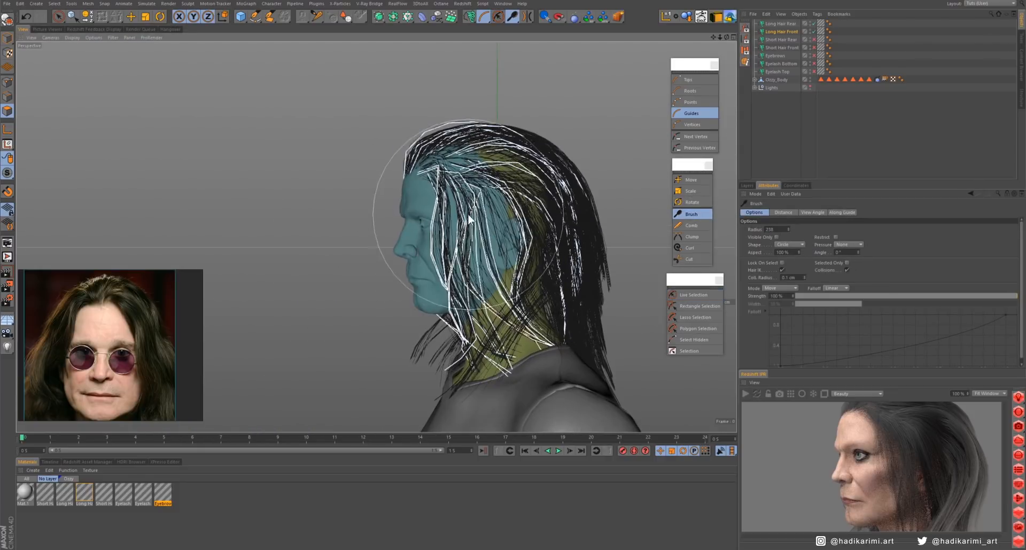
- Smooth the long strands on both sides of the head with the Brush limited to visible guides, and preview the render
mouse_move(469, 216)
left_mouse_down()
mouse_move(478, 281)
mouse_move(509, 245)
mouse_move(526, 245)
left_mouse_up()
left_click(776, 238)
middle_click_drag(317, 246, 291, 246)
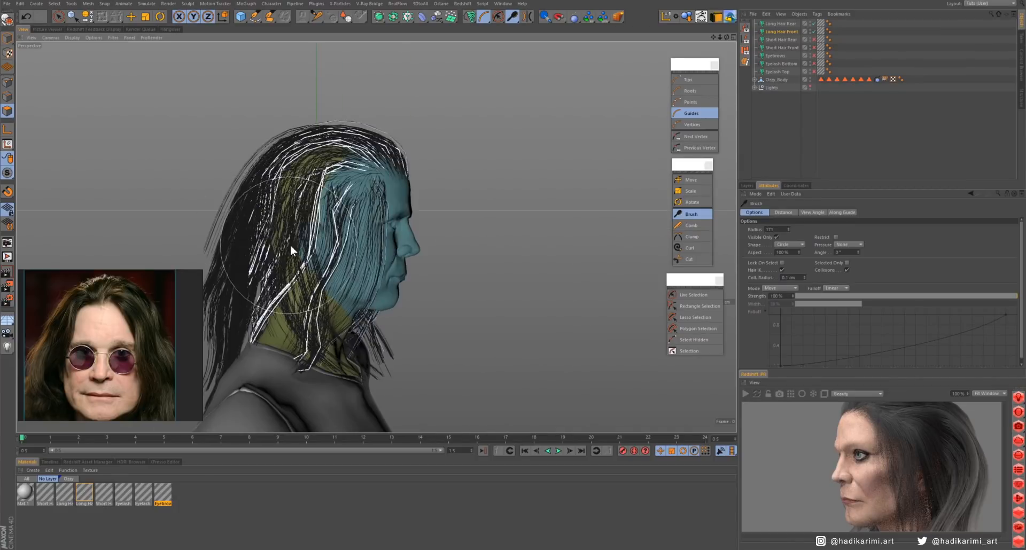
mouse_move(290, 246)
left_mouse_down()
mouse_move(344, 294)
mouse_move(382, 248)
left_mouse_up()
mouse_move(317, 165)
left_mouse_down("alt")
mouse_move(292, 178)
mouse_move(336, 178)
mouse_move(252, 202)
left_mouse_up("alt")
middle_click_drag(360, 294, 345, 294)
left_click_drag(346, 205, 408, 218)
left_click(746, 394)
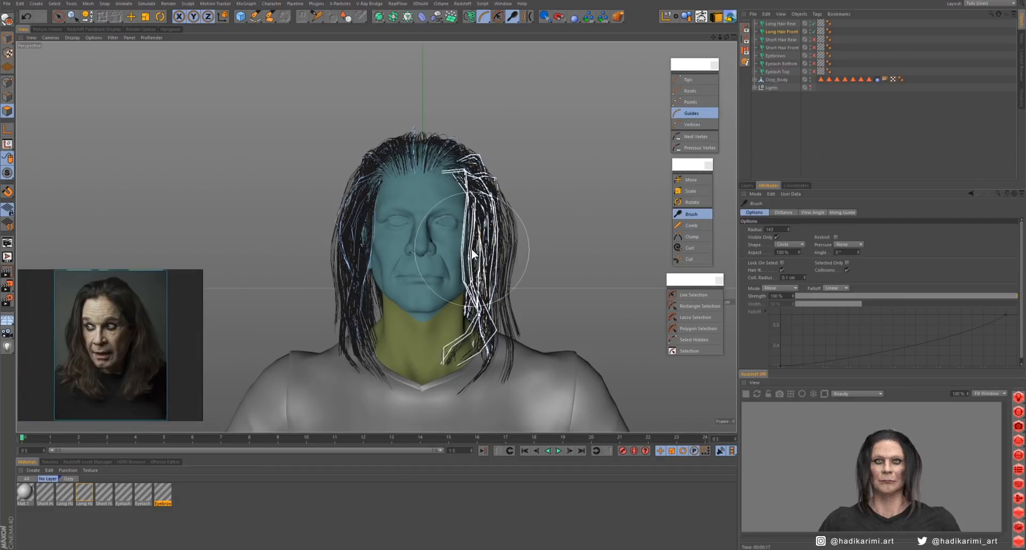
left_click(745, 394)
- Limit the Brush to selected guides and comb the picked guides over the upper right side of the head
middle_click_drag(424, 173, 431, 196, "alt")
scroll(432, 195, "up", 4)
mouse_move(432, 195)
left_mouse_down("alt")
mouse_move(476, 223)
mouse_move(435, 193)
left_mouse_up("alt")
left_click(693, 295)
left_click(692, 214)
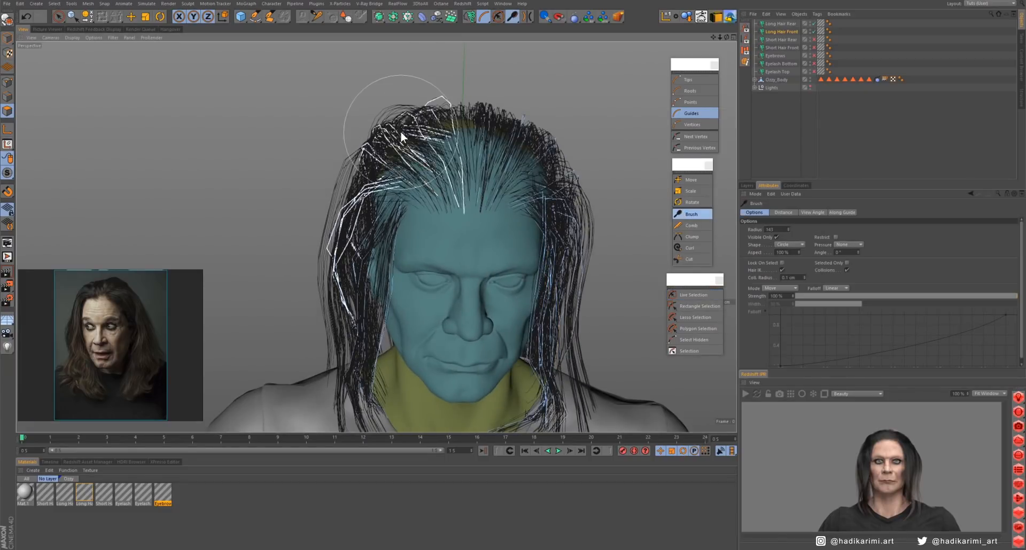
left_click(847, 263)
left_click_drag(402, 150, 451, 184, "alt")
middle_click_drag(384, 139, 420, 125)
mouse_move(420, 125)
left_mouse_down("alt")
mouse_move(355, 171)
mouse_move(486, 278)
mouse_move(362, 211)
mouse_move(502, 226)
mouse_move(609, 201)
mouse_move(309, 329)
mouse_move(373, 202)
mouse_move(547, 250)
mouse_move(447, 313)
mouse_move(366, 298)
mouse_move(470, 289)
left_mouse_up("alt")
- Enlarge the reference portrait on the hairline and brush the selected front hairline guides to match it
scroll(469, 290, "up", 3)
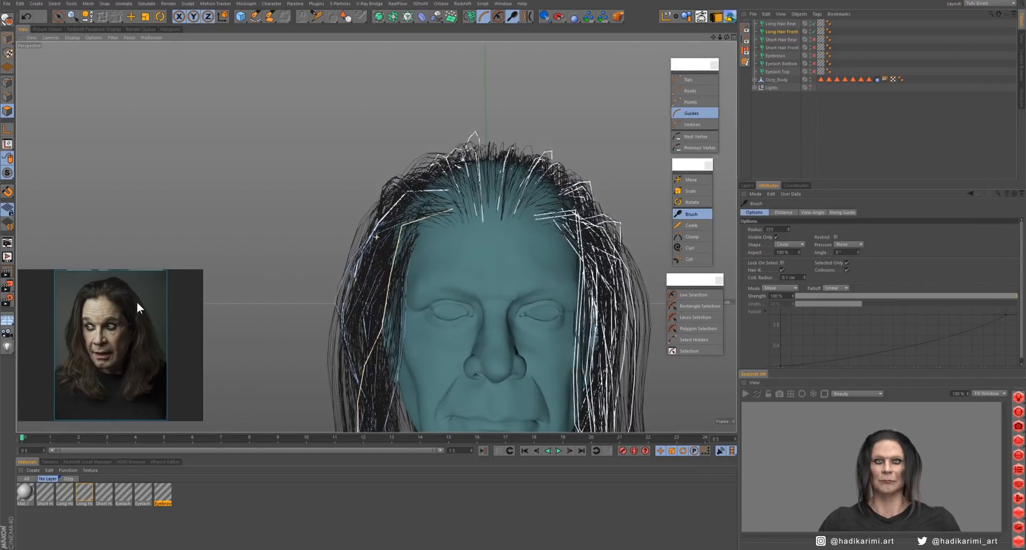
scroll(137, 302, "up", 4)
left_click(468, 190)
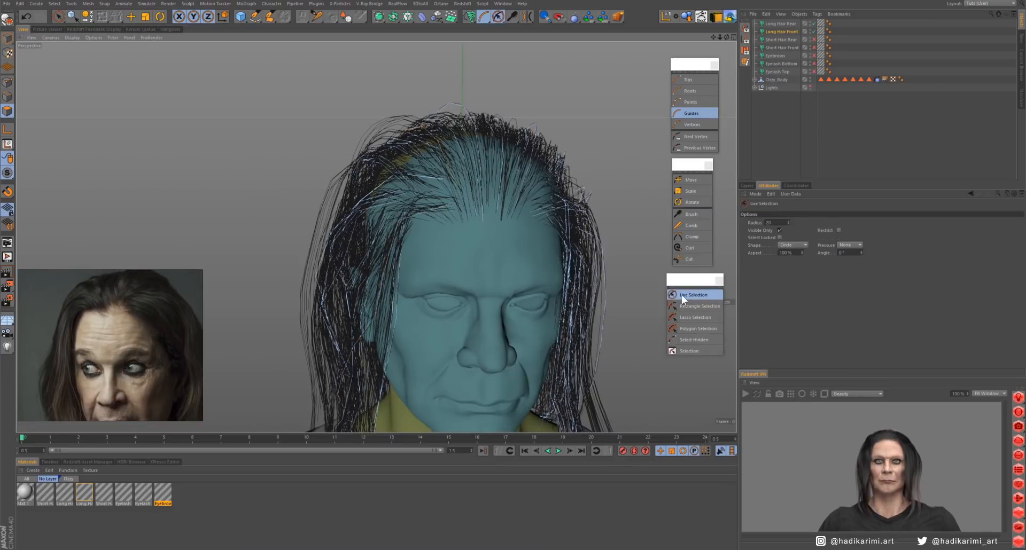
left_click(691, 214)
left_click_drag(368, 135, 466, 158, "alt")
left_click_drag(513, 198, 557, 196, "alt")
middle_click_drag(557, 197, 520, 243, "alt")
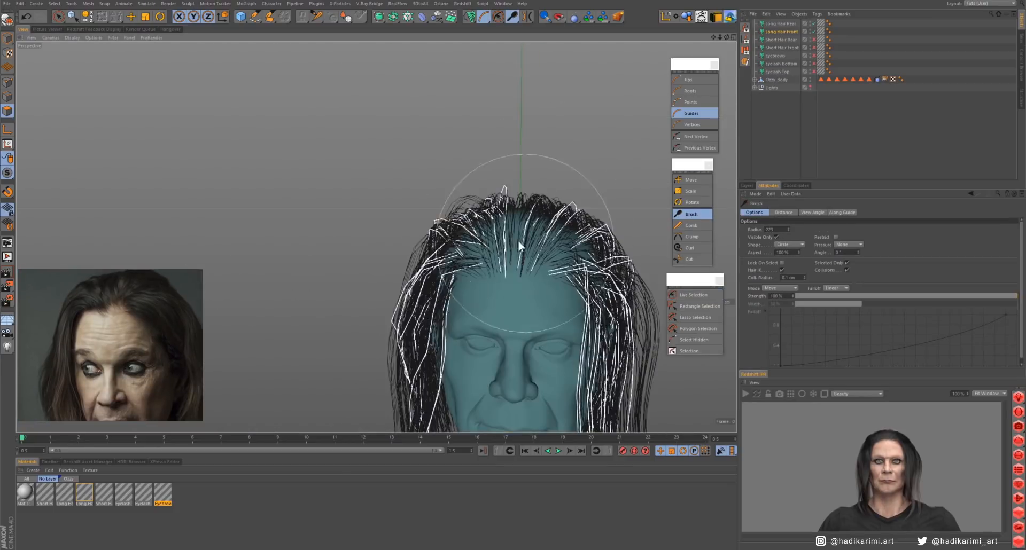
right_click_drag(520, 243, 567, 241, "alt")
- Select guides on the top of the head and brush them back over the crown with a larger brush
left_click(694, 295)
left_click(573, 241)
left_click(691, 214)
left_click_drag(559, 188, 546, 200)
left_click_drag(342, 190, 420, 198, "alt")
middle_click_drag(422, 198, 470, 199)
left_click_drag(460, 289, 290, 255)
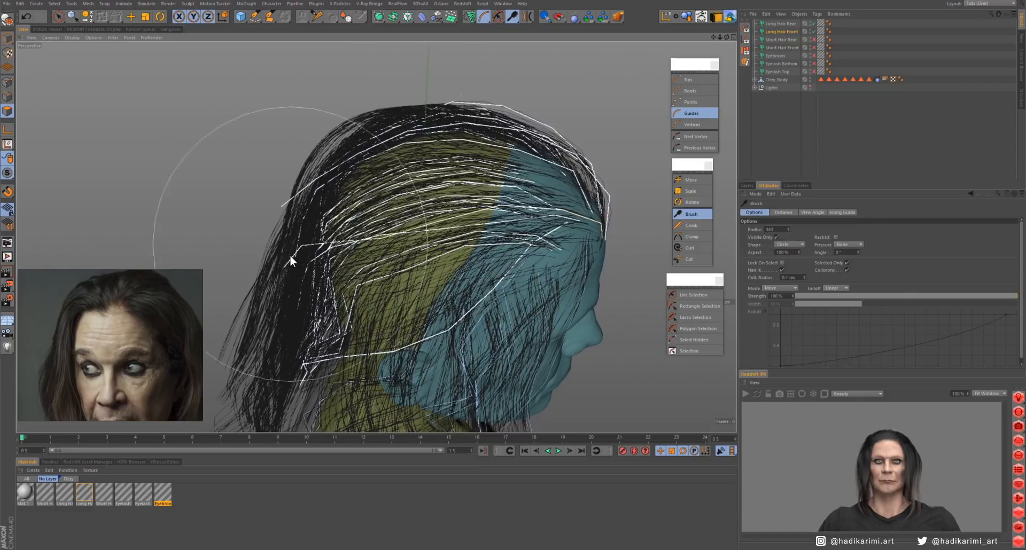
left_click_drag(583, 198, 506, 194, "alt")
middle_click_drag(506, 194, 433, 195, "alt")
- Select all guides of Long Hair Front and brush them back from the forehead over the scalp
left_click(693, 295)
left_click(532, 268)
key("ctrl+a")
left_click(691, 215)
left_click_drag(510, 242, 517, 315, "alt")
left_click_drag(497, 176, 488, 80)
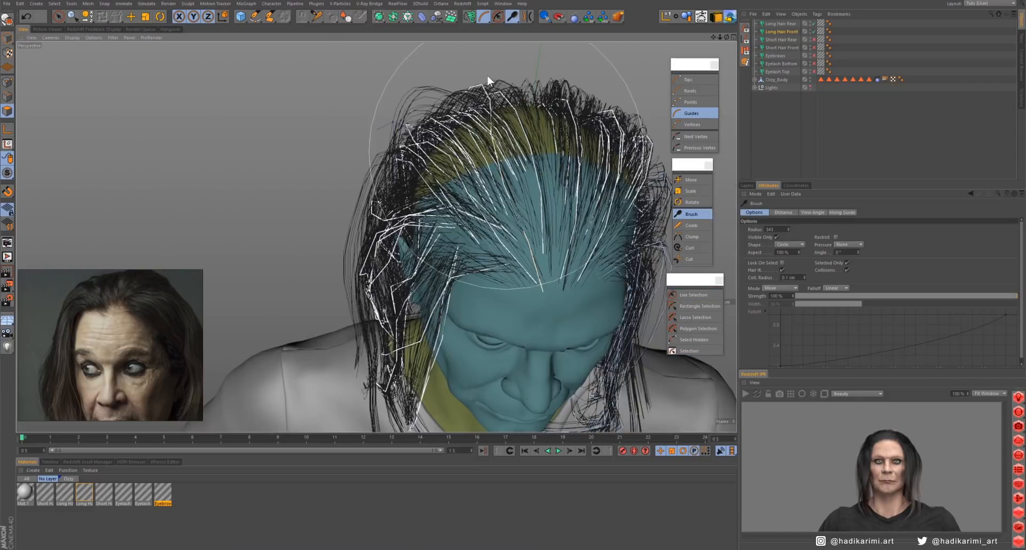
- Brush the crown and right-side guides from several angles to shape the silhouette down to the shoulder
left_click_drag(481, 225, 620, 226, "alt")
left_click_drag(385, 192, 275, 248)
left_click_drag(508, 271, 347, 231, "alt")
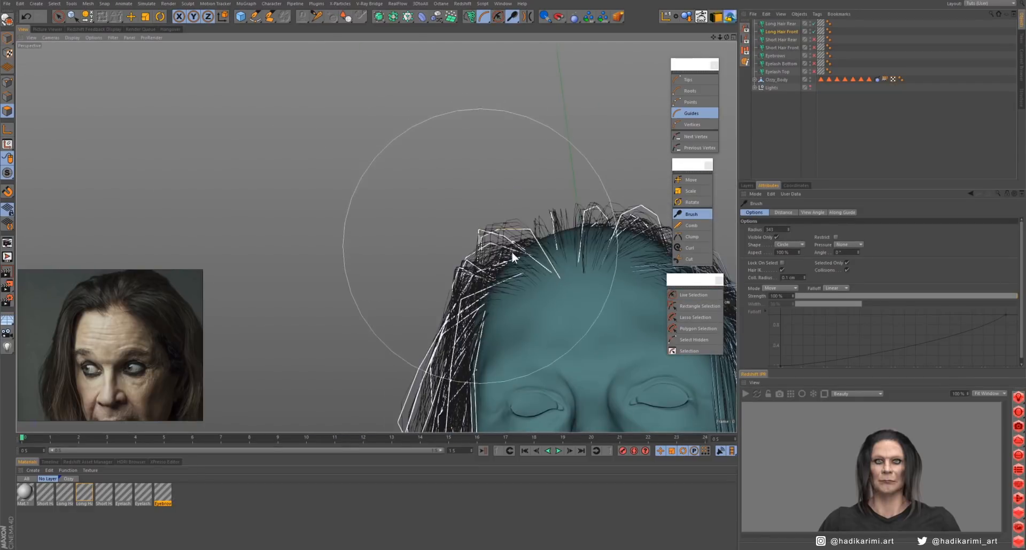
middle_click_drag(582, 222, 456, 225, "alt")
right_click_drag(505, 257, 455, 268, "alt")
middle_click_drag(464, 277, 484, 231, "alt")
left_click_drag(522, 221, 349, 367)
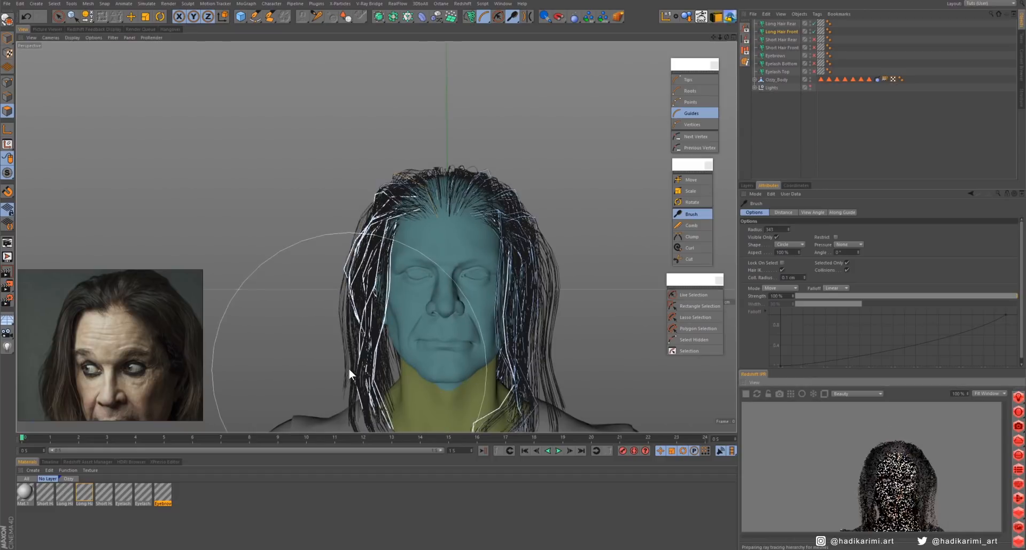
middle_click_drag(381, 302, 367, 231, "alt")
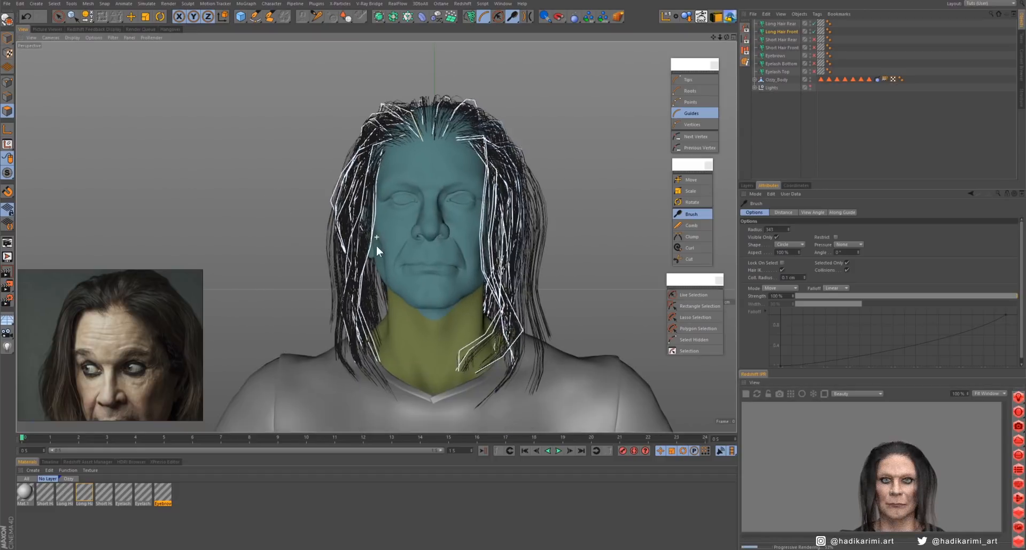
- Set the guide length of Long Hair Front to 32 cm
left_click(781, 32)
left_click(798, 213)
double_click(772, 261)
type("32")
key("Return")
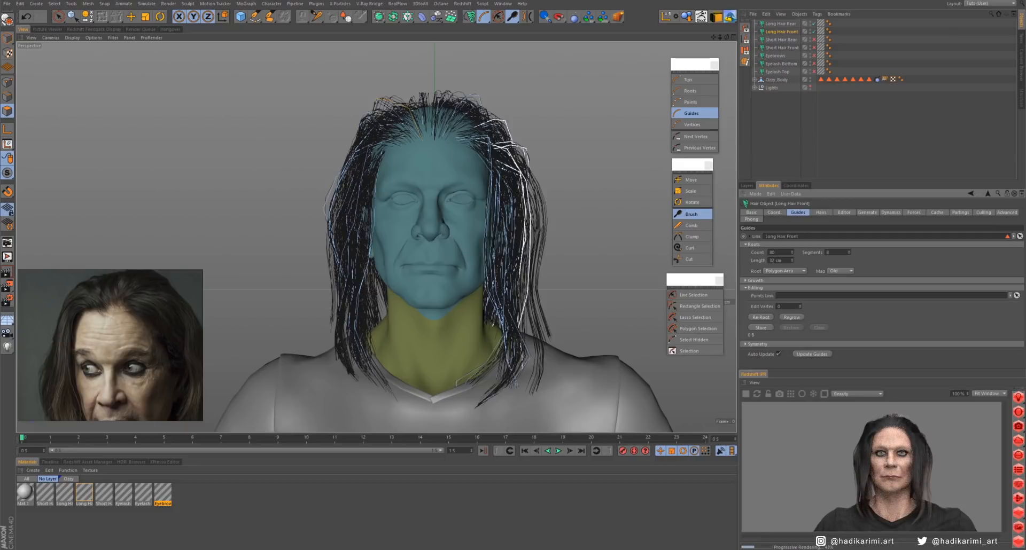
- Brush the Long Hair Front guides along the side of the face and over the top of the head
left_click_drag(422, 233, 475, 240, "alt")
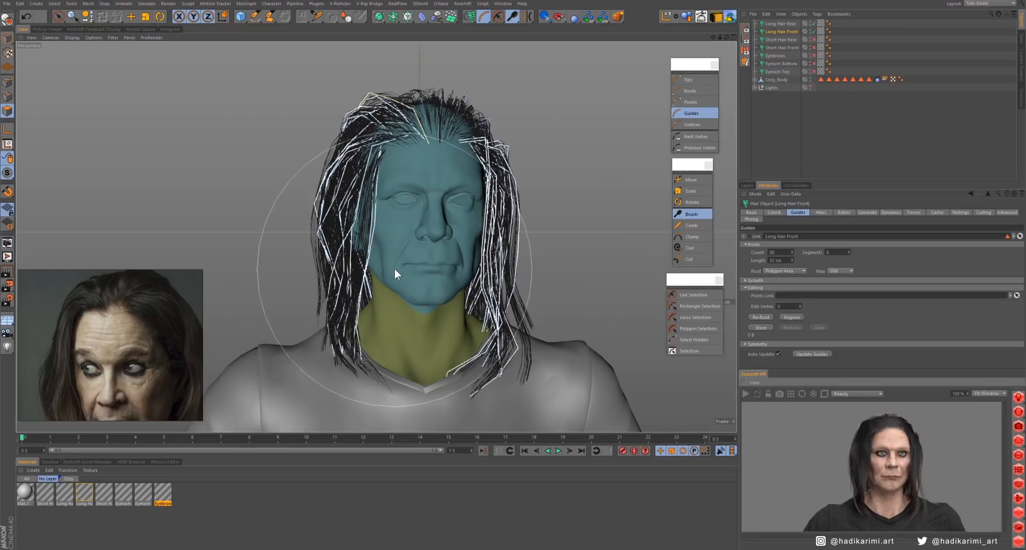
left_click(691, 214)
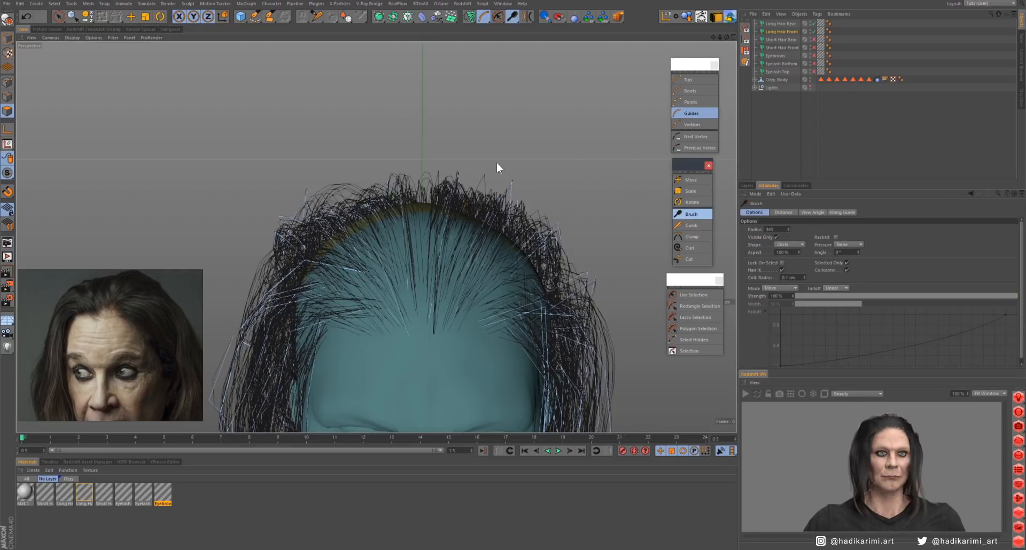
left_click_drag(496, 163, 472, 272, "alt")
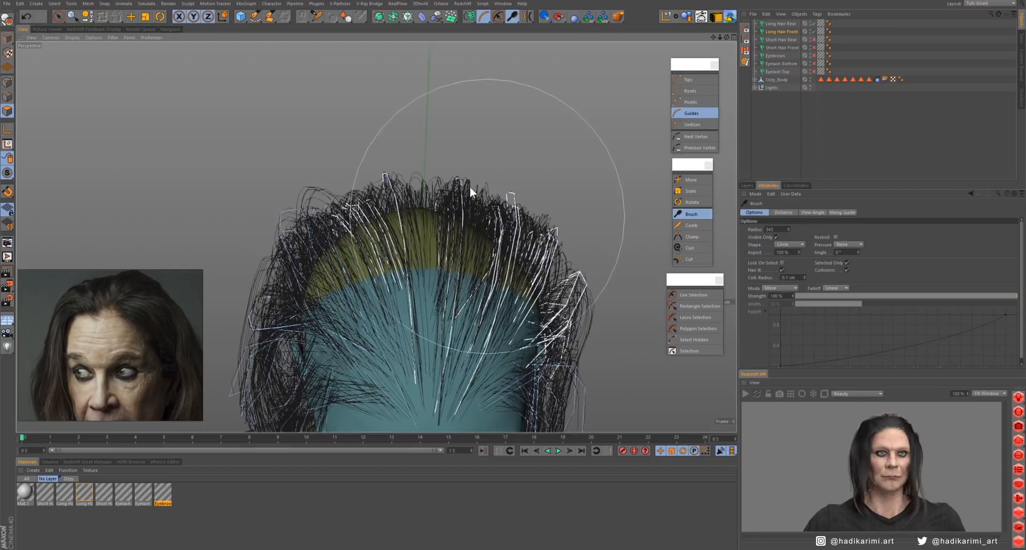
mouse_move(469, 187)
left_mouse_down("alt")
mouse_move(474, 272)
mouse_move(444, 221)
mouse_move(437, 275)
mouse_move(419, 296)
mouse_move(377, 289)
mouse_move(420, 239)
left_mouse_up("alt")
left_click(687, 295)
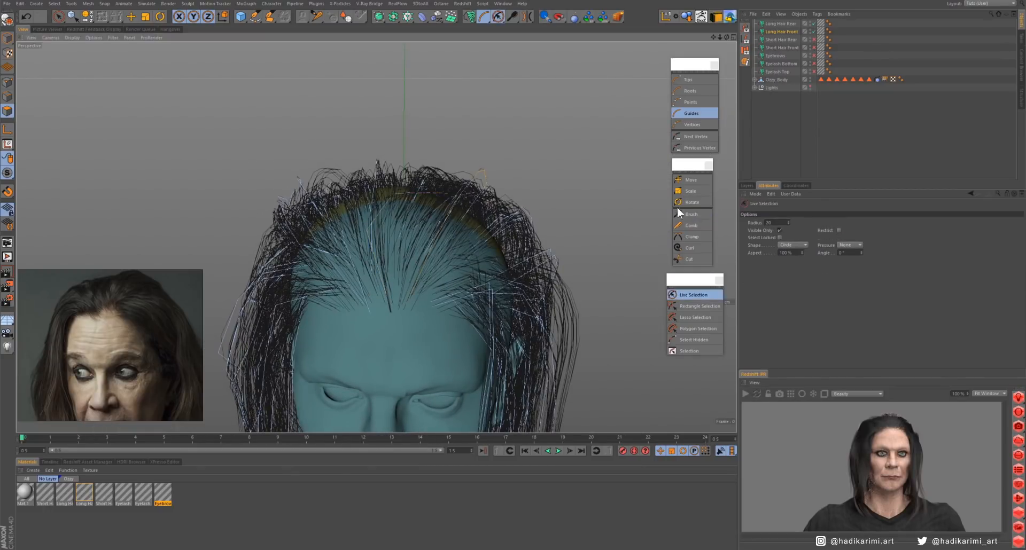
left_click(689, 214)
mouse_move(493, 243)
left_mouse_down("alt")
mouse_move(452, 130)
mouse_move(451, 233)
mouse_move(486, 228)
mouse_move(465, 246)
mouse_move(482, 211)
left_mouse_up("alt")
- Select individual guides around the front hairline and brush them back into the surrounding hair
left_click(690, 295)
left_click(439, 281)
left_click(690, 214)
left_click(695, 296)
left_click(689, 214)
left_click_drag(438, 309, 374, 300, "alt")
left_click(690, 295)
left_click(527, 240)
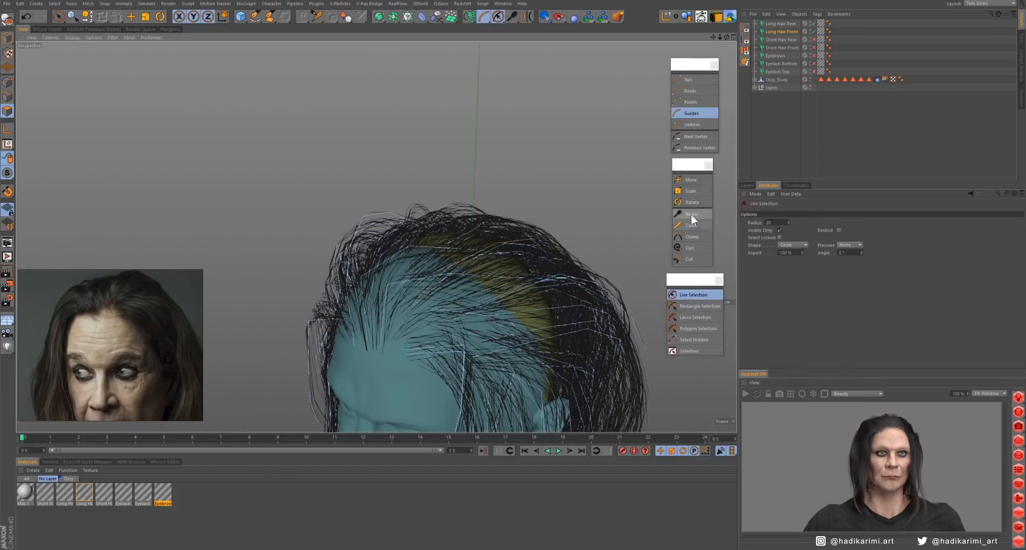
left_click(691, 214)
left_click_drag(457, 305, 502, 189, "alt")
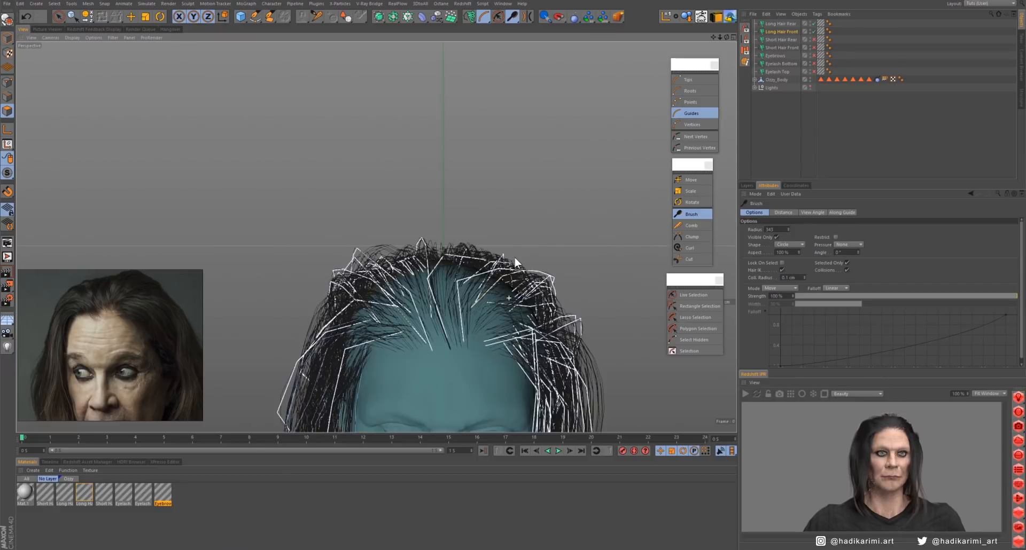
- Brush the guides above the forehead and around the crown to even out the top silhouette from several angles
left_click_drag(515, 258, 486, 304, "alt")
left_click_drag(481, 254, 508, 221)
mouse_move(491, 294)
left_mouse_down("alt")
mouse_move(440, 315)
mouse_move(489, 251)
left_mouse_up("alt")
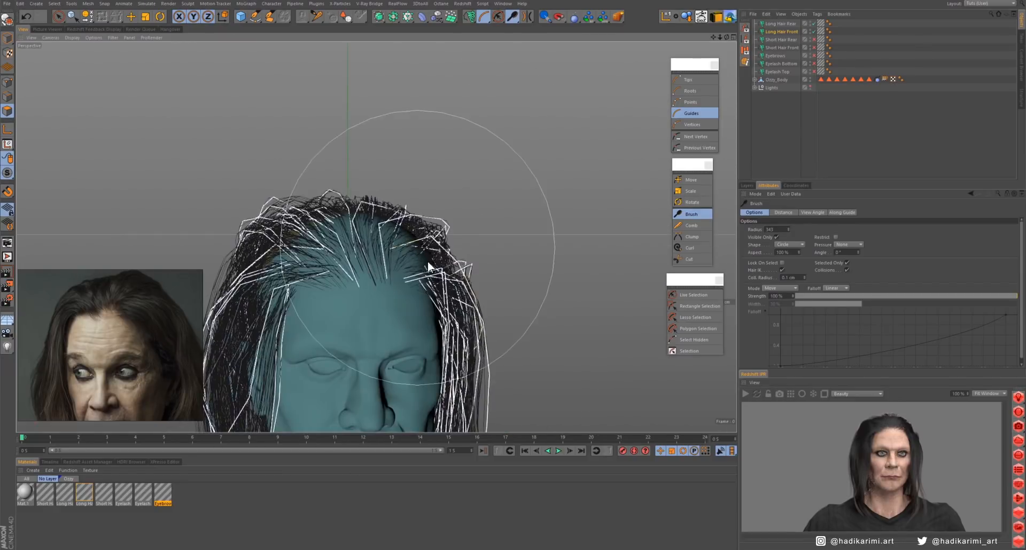
left_click_drag(428, 263, 560, 254, "alt")
left_click(693, 294)
left_click(691, 214)
left_click_drag(470, 224, 454, 278, "alt")
left_click_drag(379, 226, 382, 203)
mouse_move(382, 203)
left_mouse_down("alt")
mouse_move(357, 241)
mouse_move(345, 235)
left_mouse_up("alt")
mouse_move(395, 289)
left_mouse_down("alt")
mouse_move(418, 245)
mouse_move(401, 294)
left_mouse_up("alt")
- Select guides running from the hairline over the side of the head and brush them toward the back
left_click(693, 295)
left_click(377, 256)
mouse_move(379, 251)
left_mouse_down("alt")
mouse_move(383, 216)
mouse_move(486, 256)
mouse_move(496, 277)
mouse_move(658, 350)
left_mouse_up("alt")
left_click(691, 215)
left_click(693, 295)
left_click(373, 253)
left_click(691, 214)
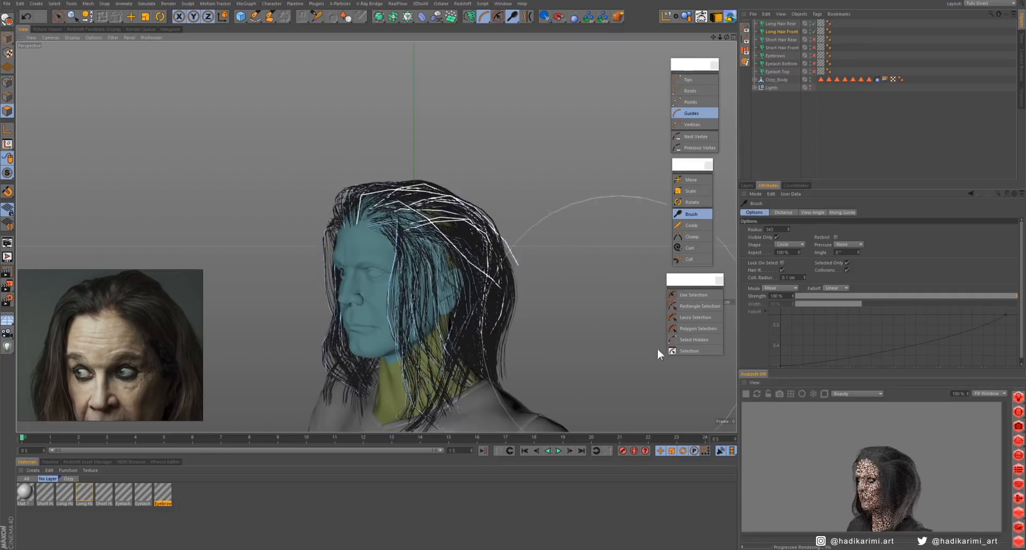
- Select the guides at the temple and brush the strands hanging beside the face
left_click(704, 296)
left_click(398, 267)
mouse_move(409, 266)
left_mouse_down("alt")
mouse_move(382, 268)
mouse_move(427, 257)
left_mouse_up("alt")
left_click(397, 267)
left_click(691, 215)
mouse_move(409, 278)
left_mouse_down("alt")
mouse_move(448, 283)
mouse_move(405, 302)
mouse_move(441, 302)
left_mouse_up("alt")
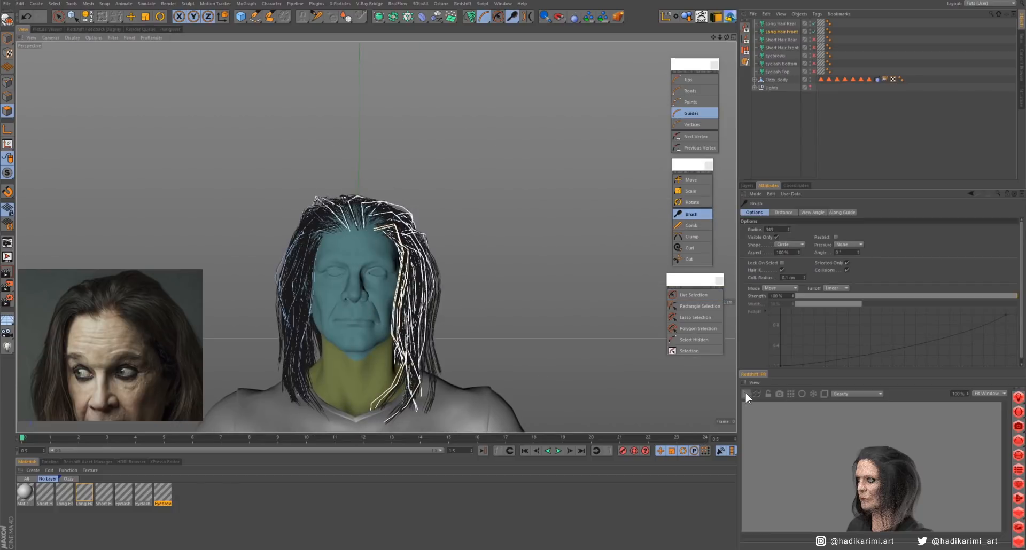
- Start the live render preview of the face and enable the Eyebrows, Eyelash Bottom and Eyelash Top objects
left_click(746, 394)
right_click_drag(350, 213, 396, 215, "alt")
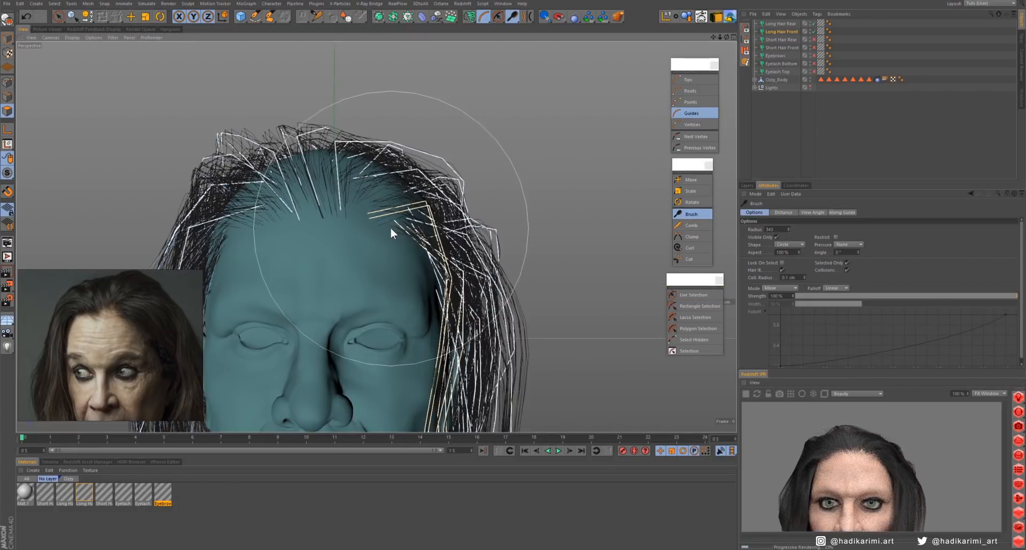
middle_click_drag(390, 229, 390, 172, "alt")
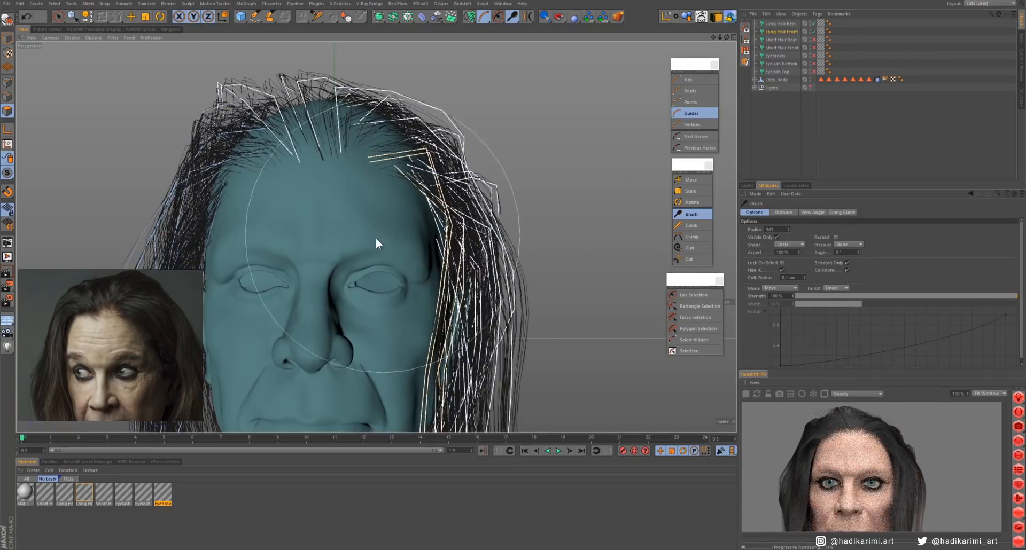
left_click_drag(814, 55, 814, 71)
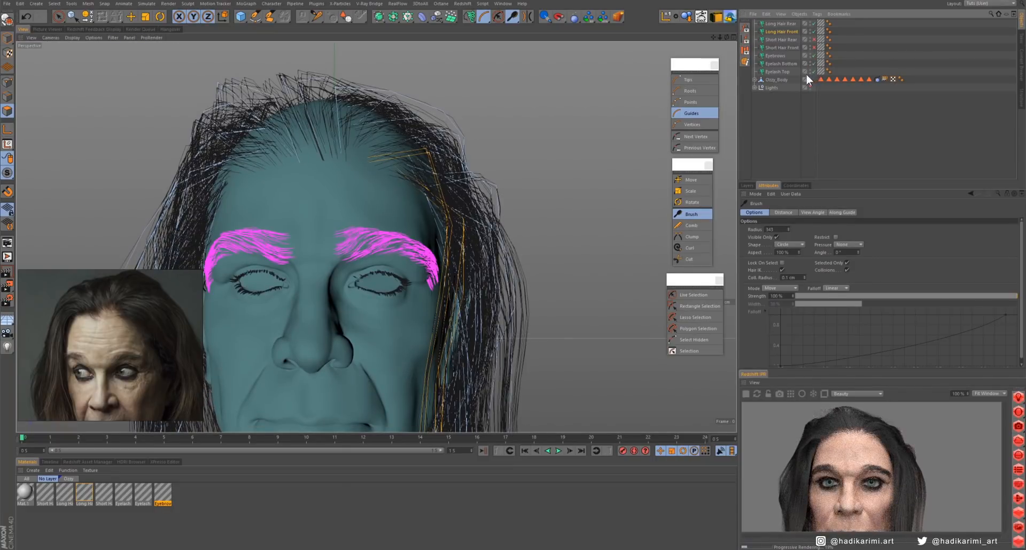
- Enable Clump in the Long Hair Front hair material and set the clump amount to 20%
double_click(84, 495)
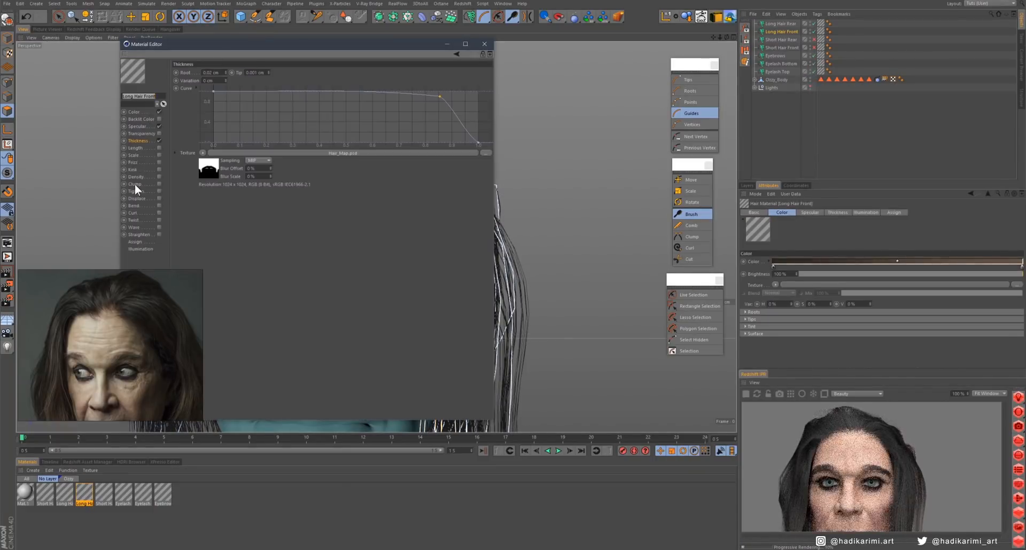
left_click(135, 184)
left_click(781, 31)
left_click(821, 213)
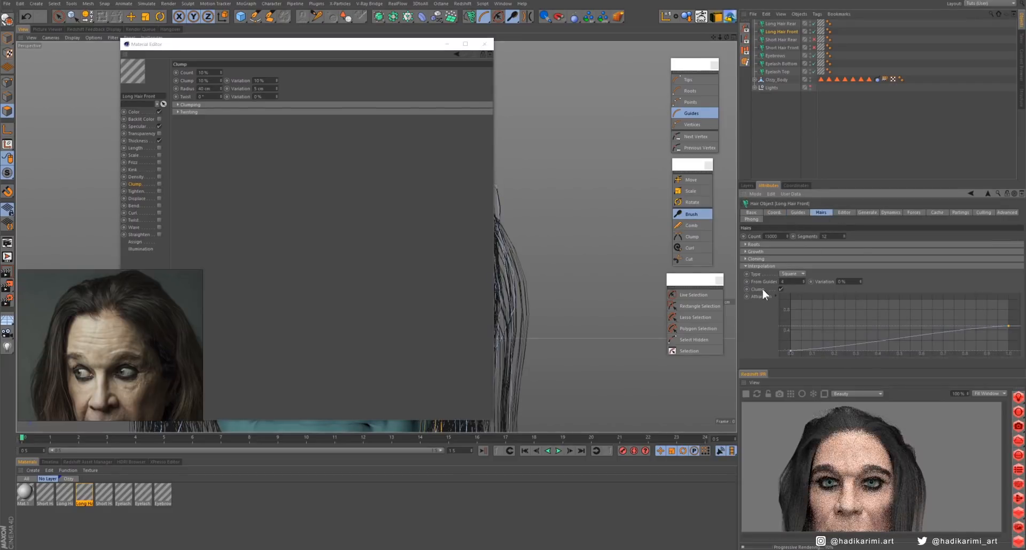
left_click(159, 185)
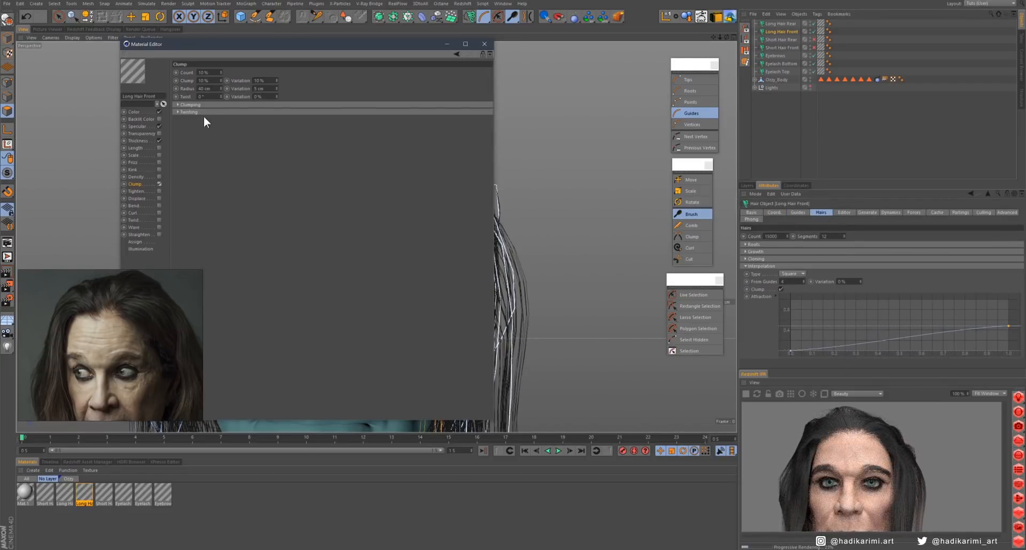
left_click(191, 104)
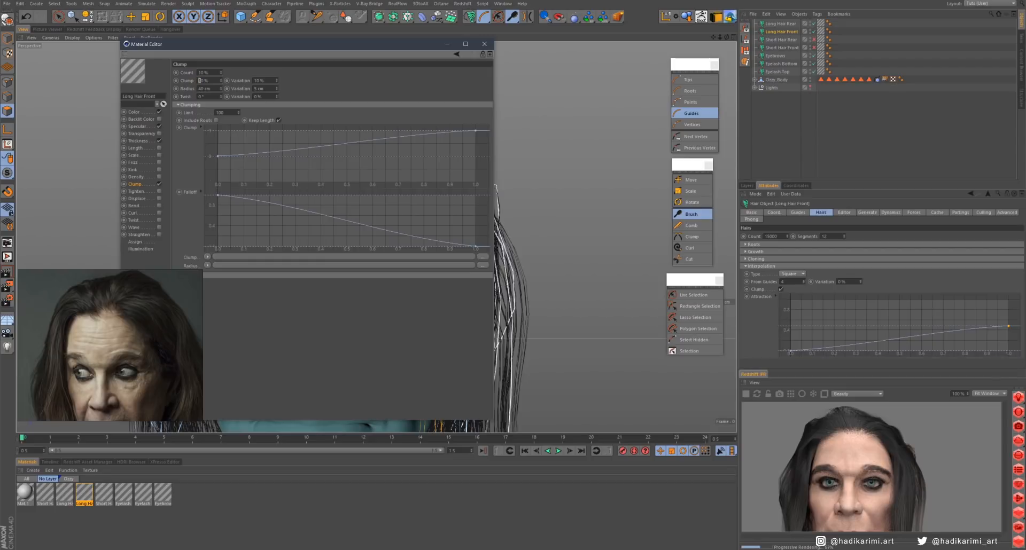
type("2")
key("Return")
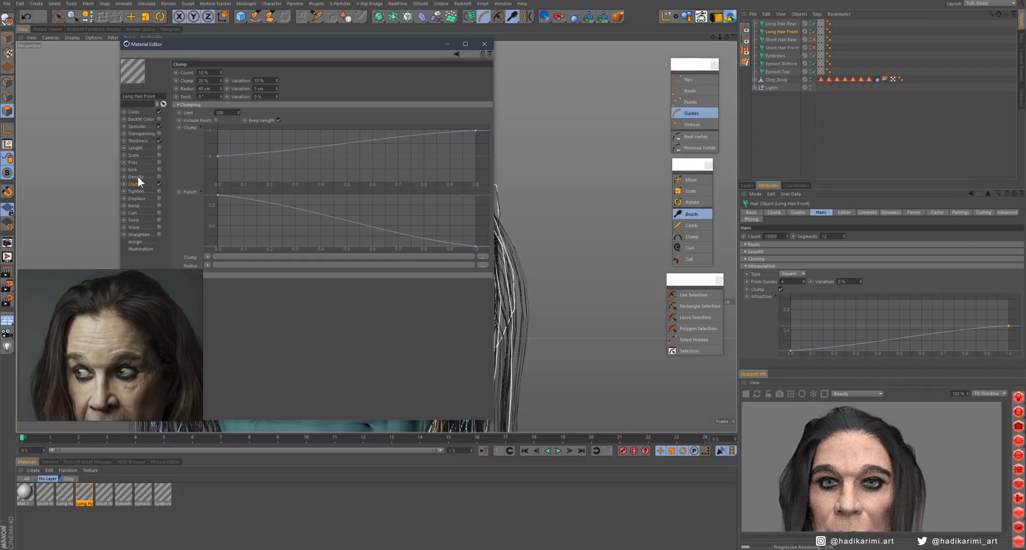
- Enable Kink in the Long Hair Front material and set it to 15%
left_click(159, 169)
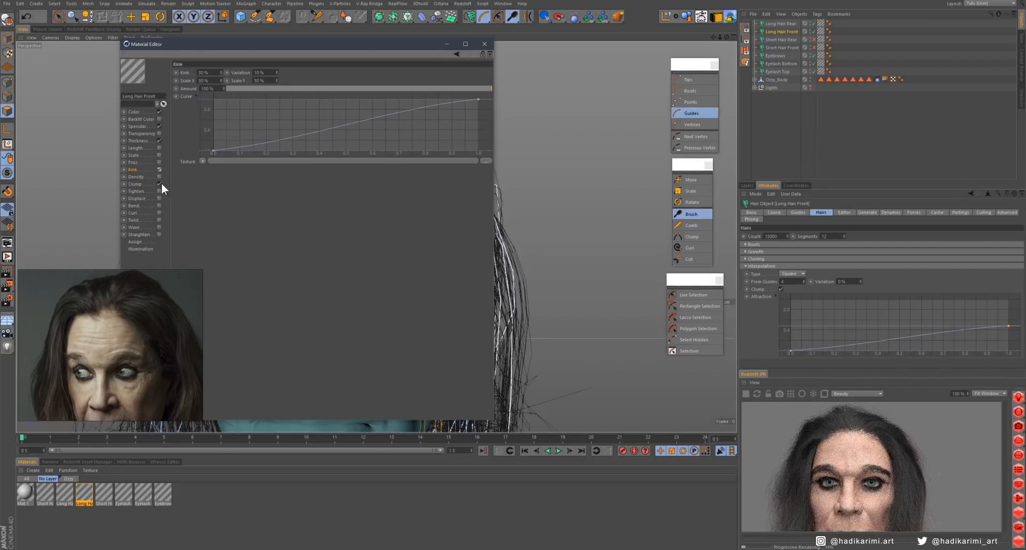
type("1")
key("Return")
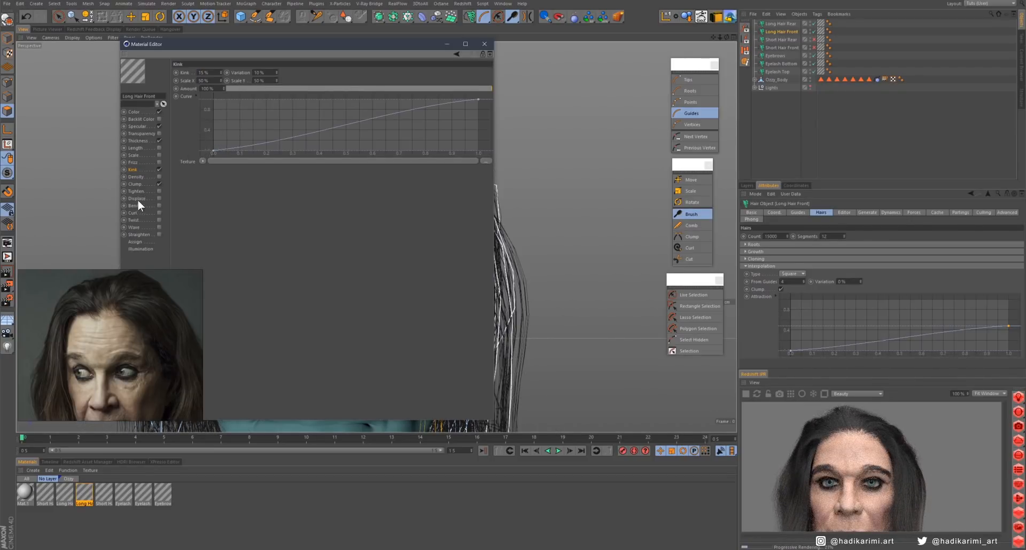
- Enable Curl at a 10% amount and reshape its curling curve with a raised middle and lowered tip
left_click(159, 213)
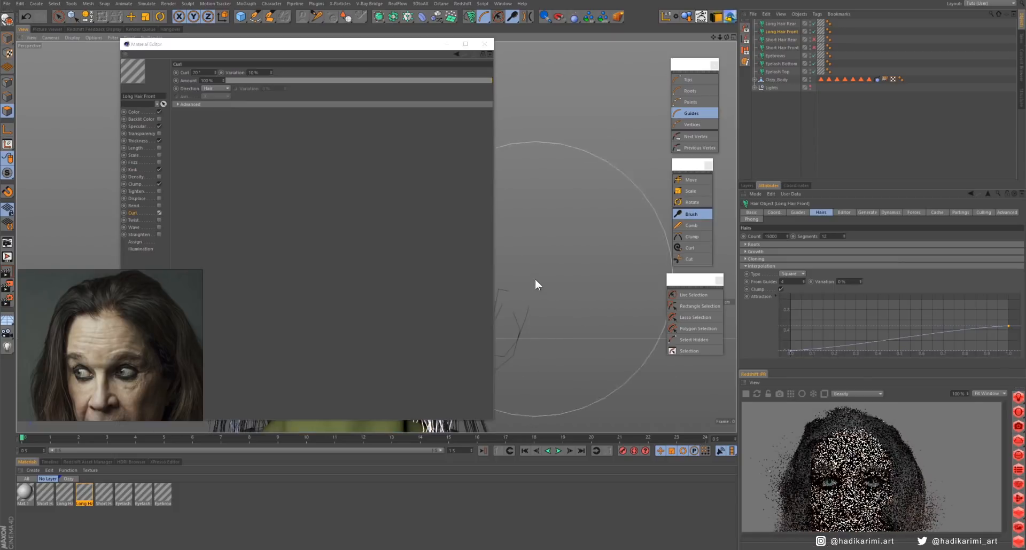
middle_click_drag(535, 279, 589, 290, "alt")
left_click_drag(213, 80, 189, 97)
type("10")
key("Return")
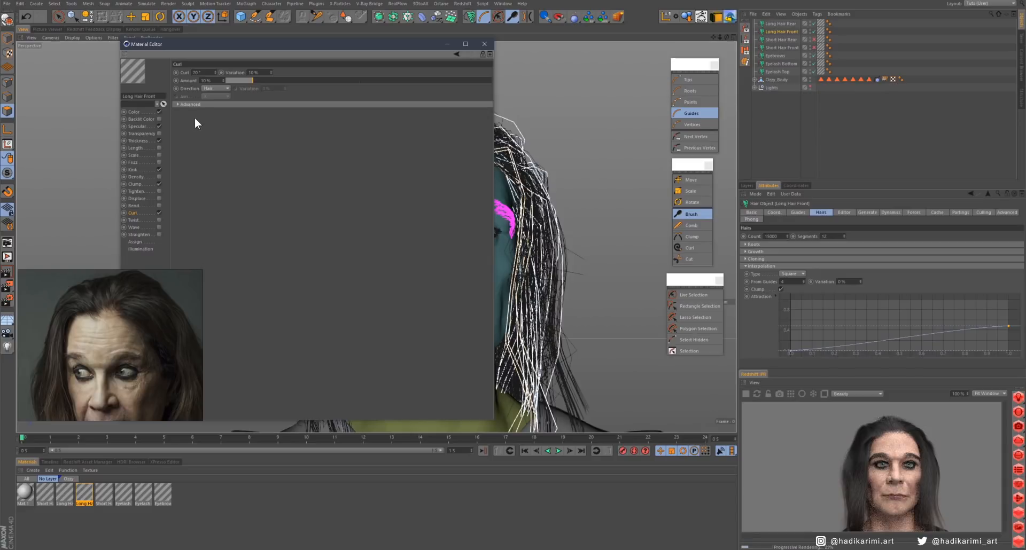
left_click(189, 104)
left_click_drag(348, 133, 349, 132)
left_click_drag(476, 115, 477, 136)
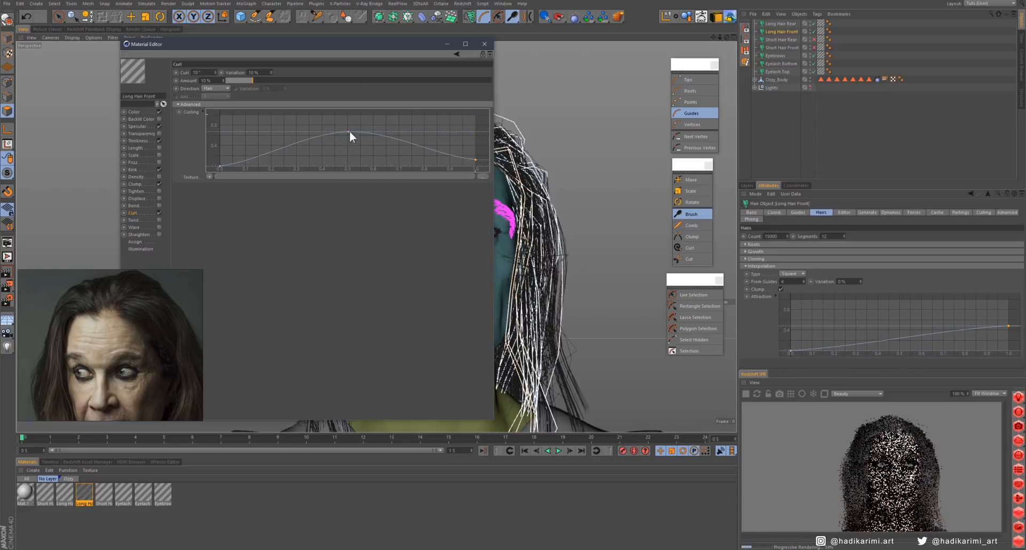
- Enable Twist at a 10% amount and Wave at a 50% amount in the Long Hair Front material
left_click(159, 220)
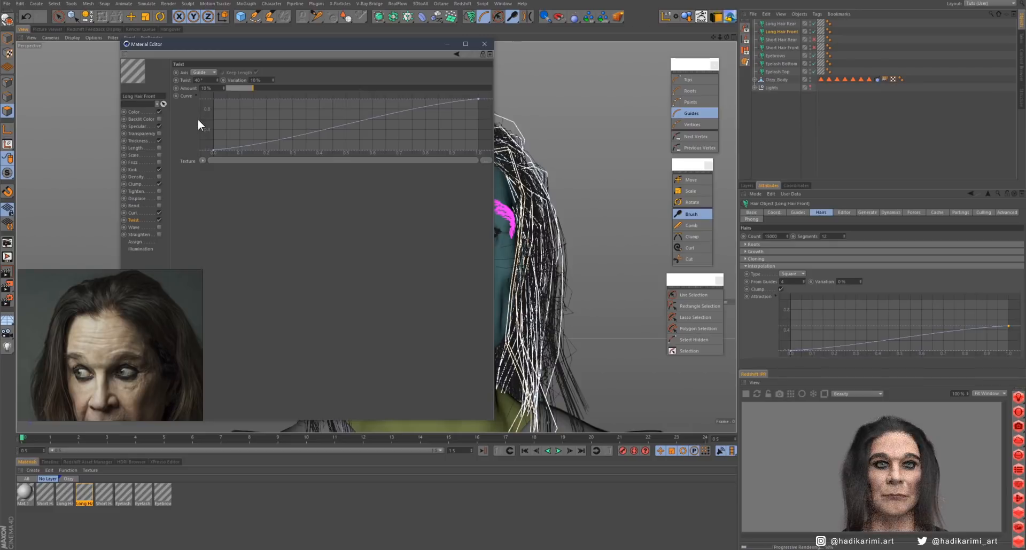
left_click(159, 227)
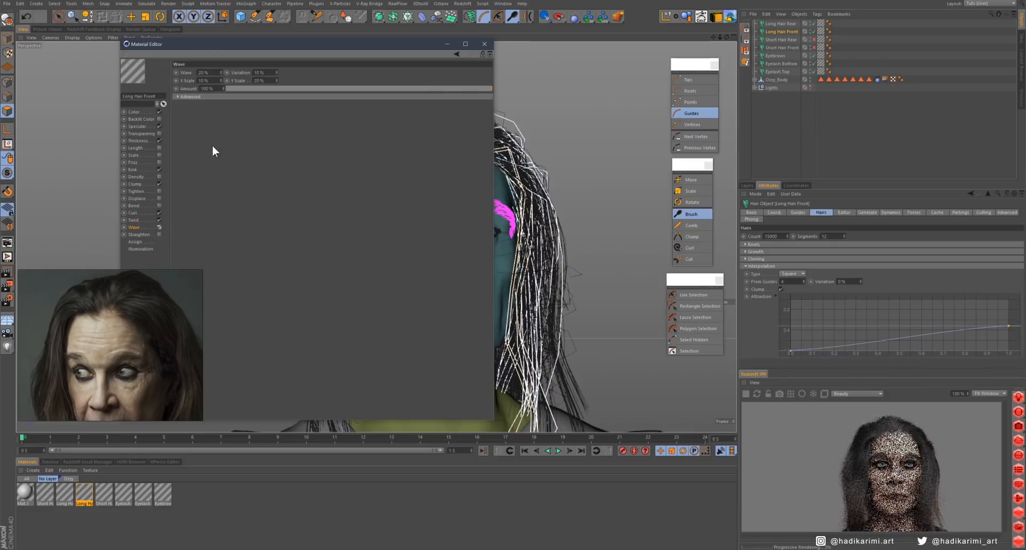
left_click_drag(213, 89, 185, 91)
type("50")
key("Return")
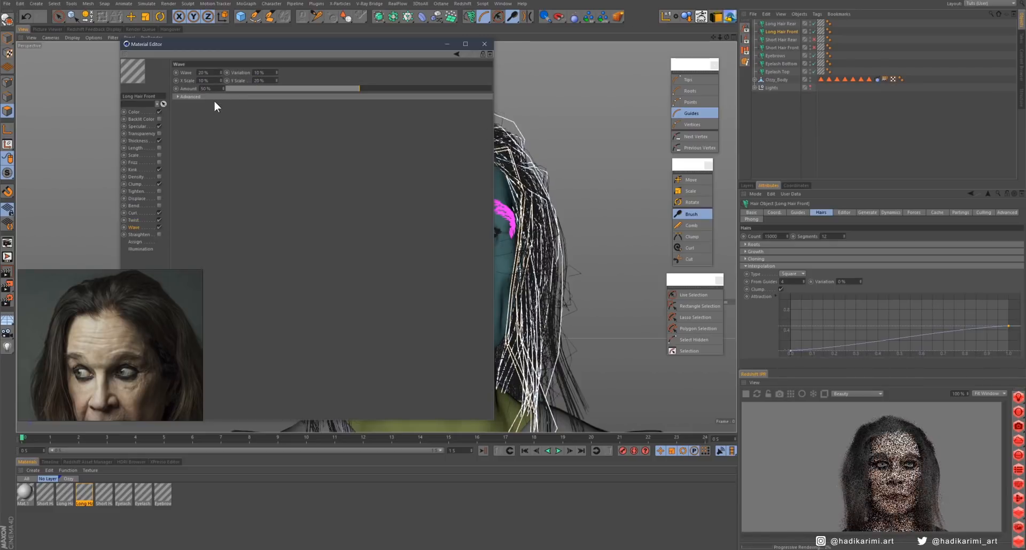
- Enable Frizz in the Long Hair Front material and set its amount to 5%
left_click(159, 162)
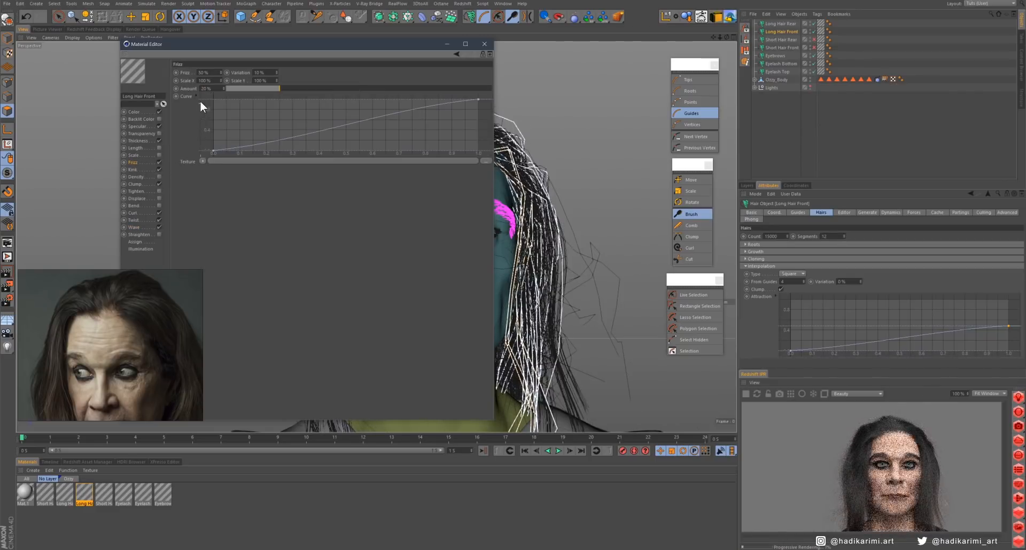
left_click_drag(213, 89, 195, 91)
type("5")
key("Return")
- Reduce the Long Hair Front material's colour gradient to solid black
left_click(134, 112)
left_click(191, 123)
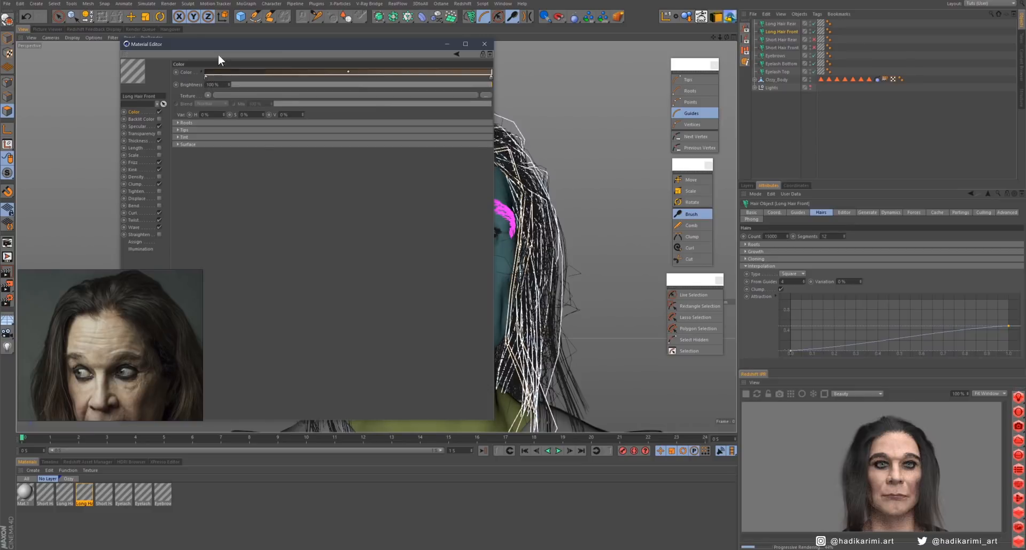
right_click(202, 72)
left_click(195, 74)
left_click_drag(206, 78, 211, 84)
left_click_drag(491, 78, 477, 90)
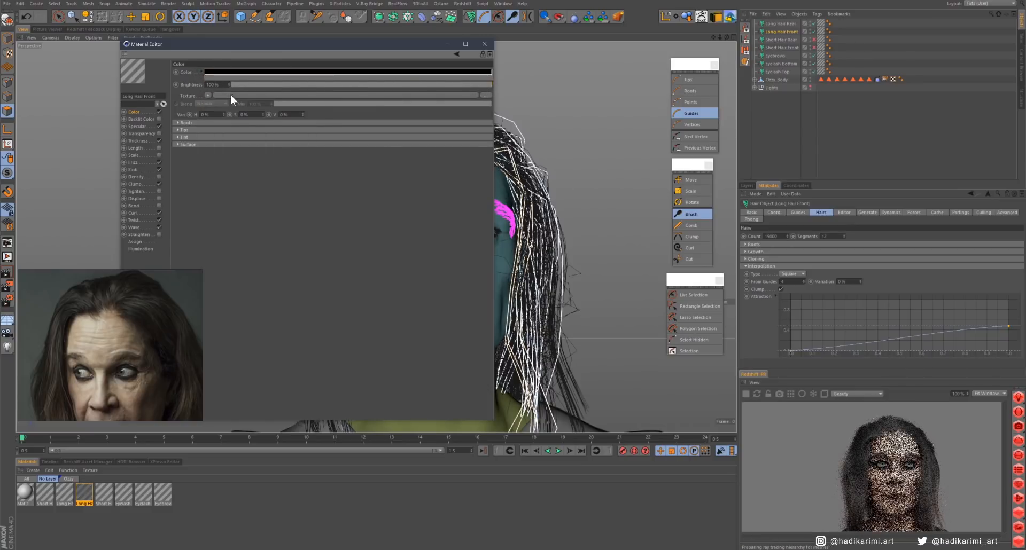
- Load a Noise shader into the hair colour texture and open its shader properties
left_click(209, 96)
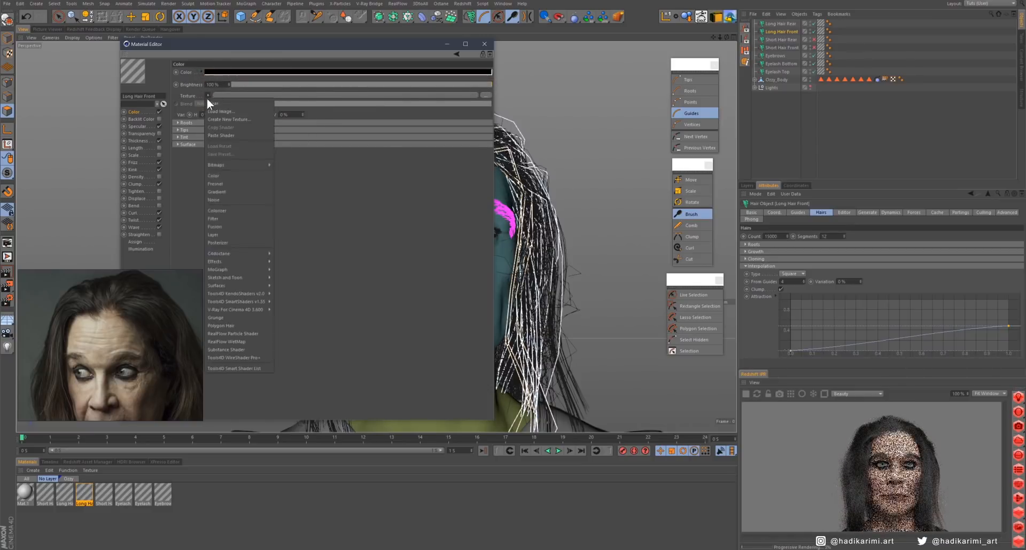
left_click(217, 200)
left_click(240, 95)
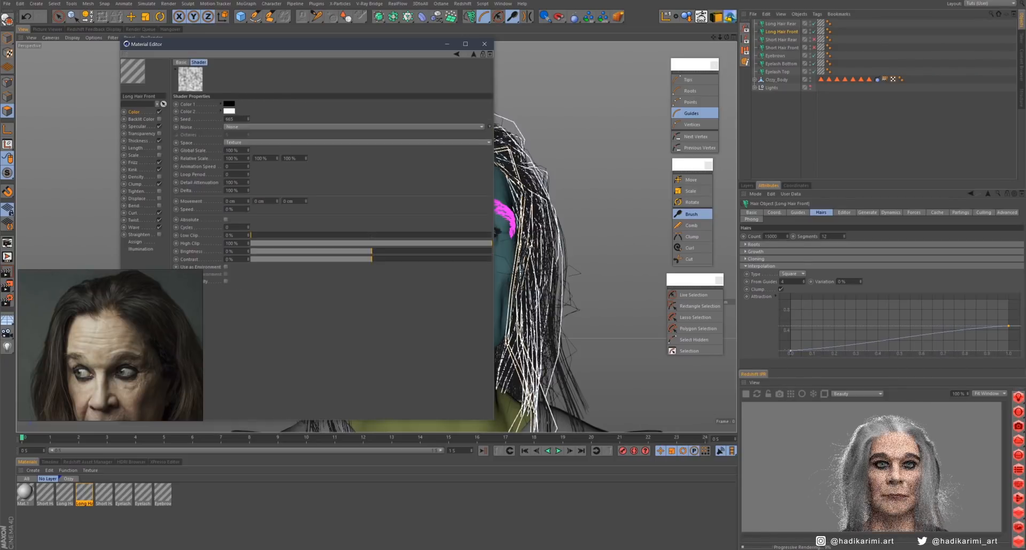
left_click_drag(259, 48, 354, 58)
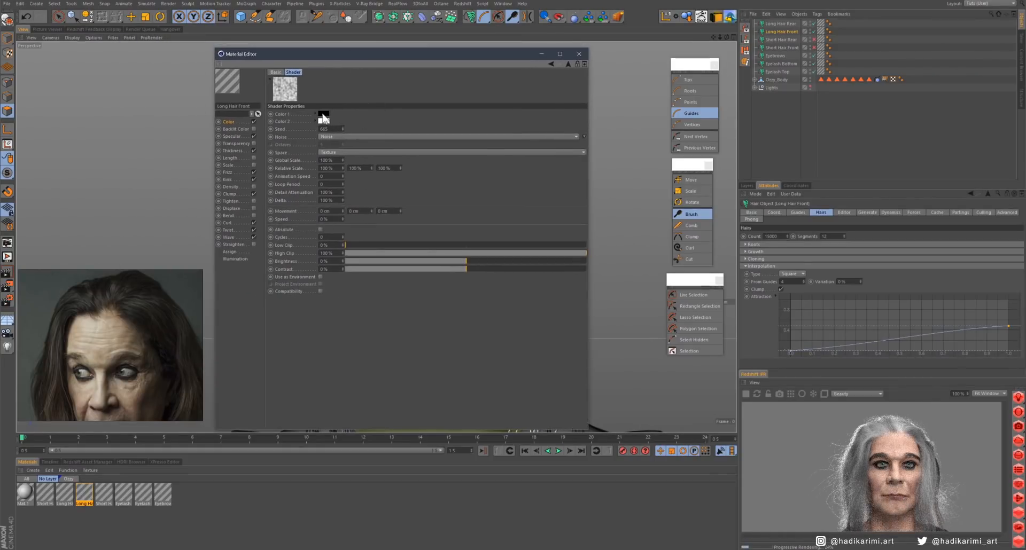
- Sample dark hair tones from the portrait reference for the noise's two colours and set its Global Scale to 10%
left_click(324, 114)
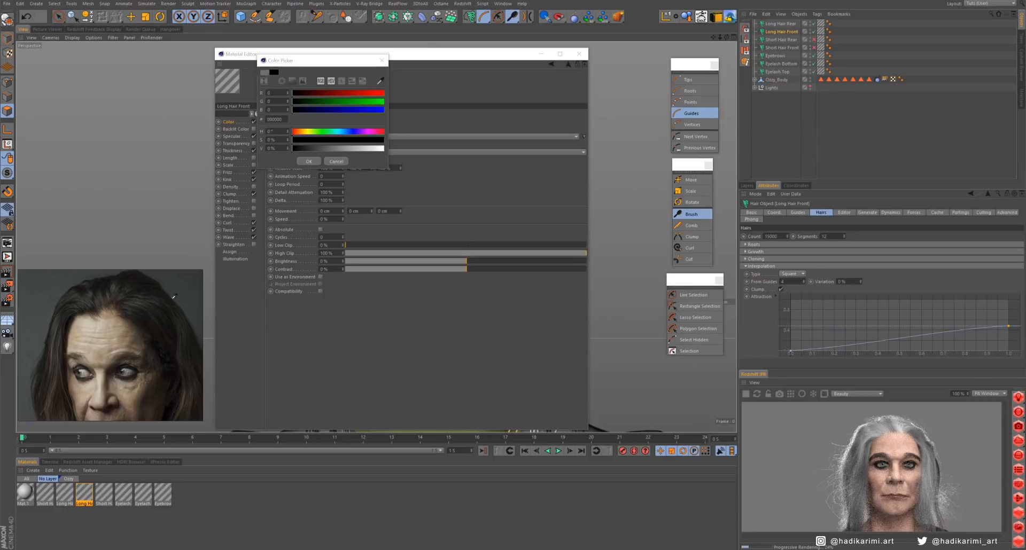
left_click(58, 410)
left_click(313, 161)
left_click(322, 125)
left_click(299, 161)
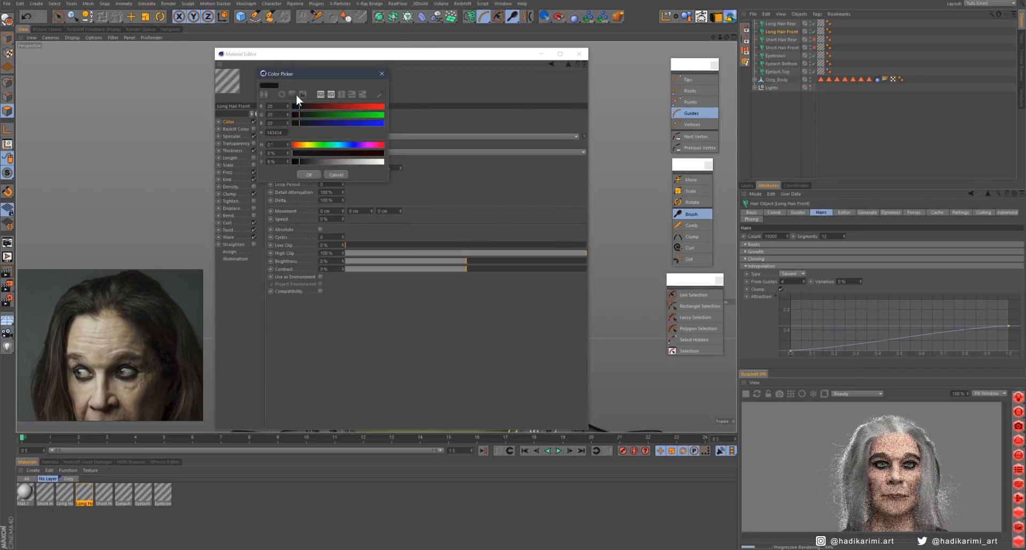
left_click(59, 399)
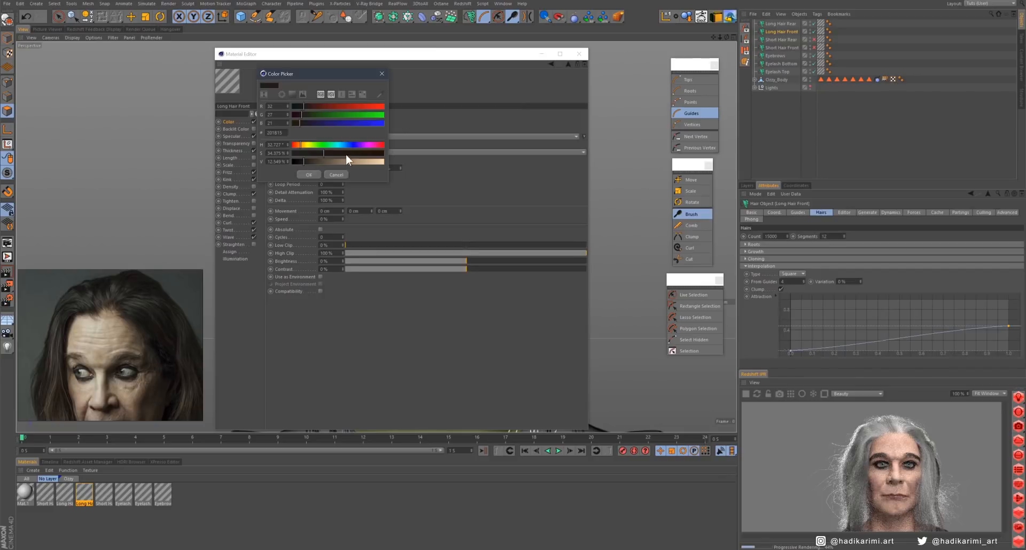
left_click(308, 175)
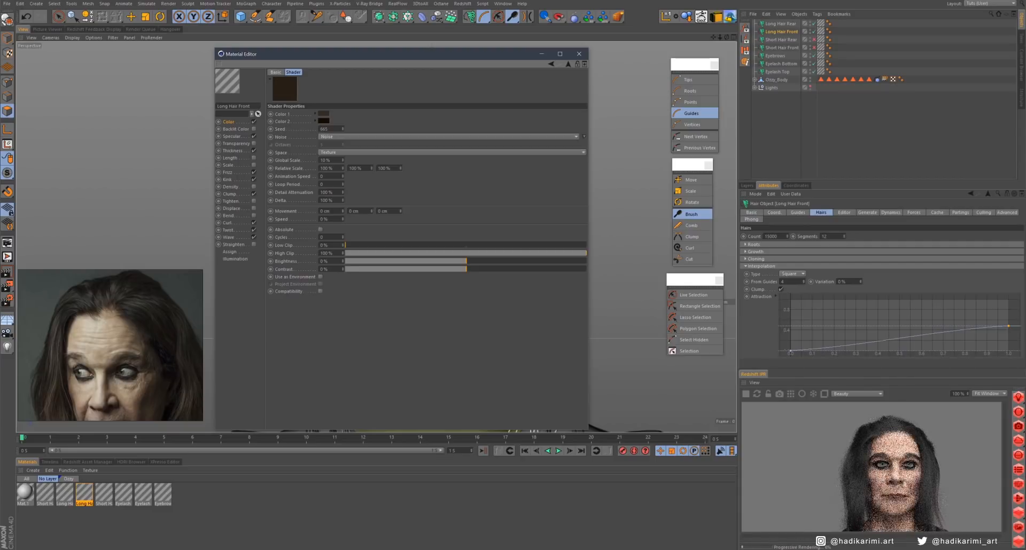
- Change the noise shader's Color 1 to a warmer brown
left_click(323, 114)
left_click(310, 161)
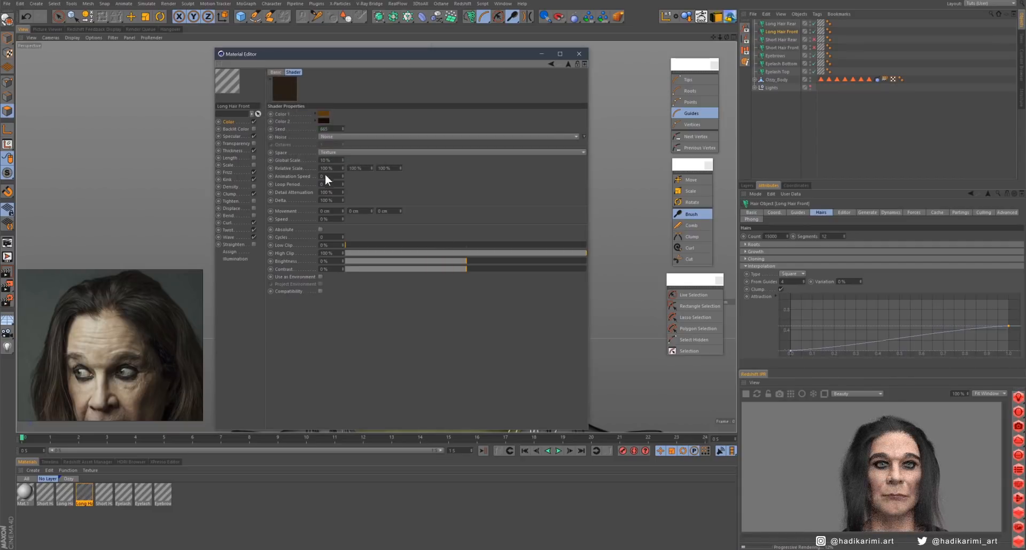
- Set the Low Clip of the front hair's noise shader to 51%
left_click_drag(575, 60, 474, 254)
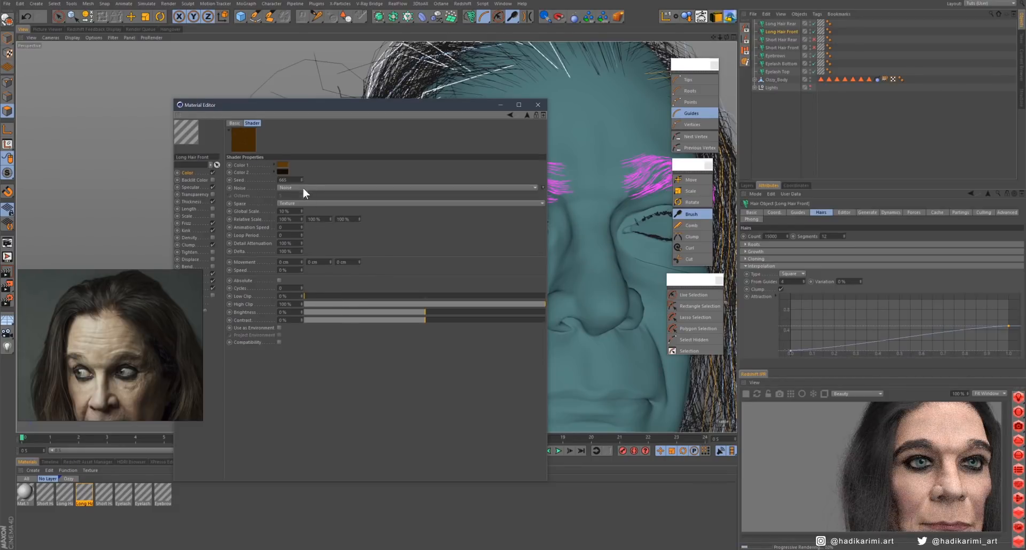
left_click_drag(334, 297, 427, 297)
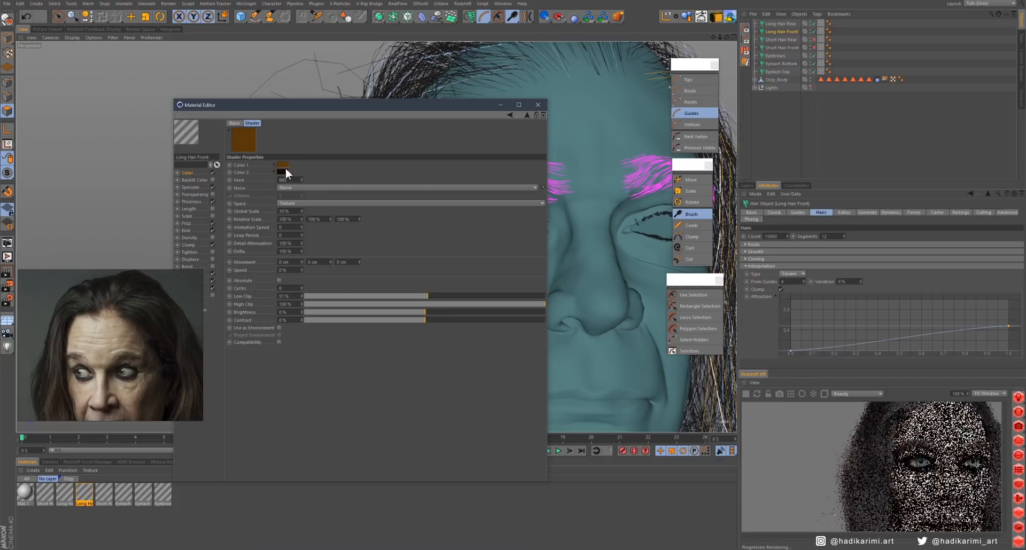
left_click(285, 187)
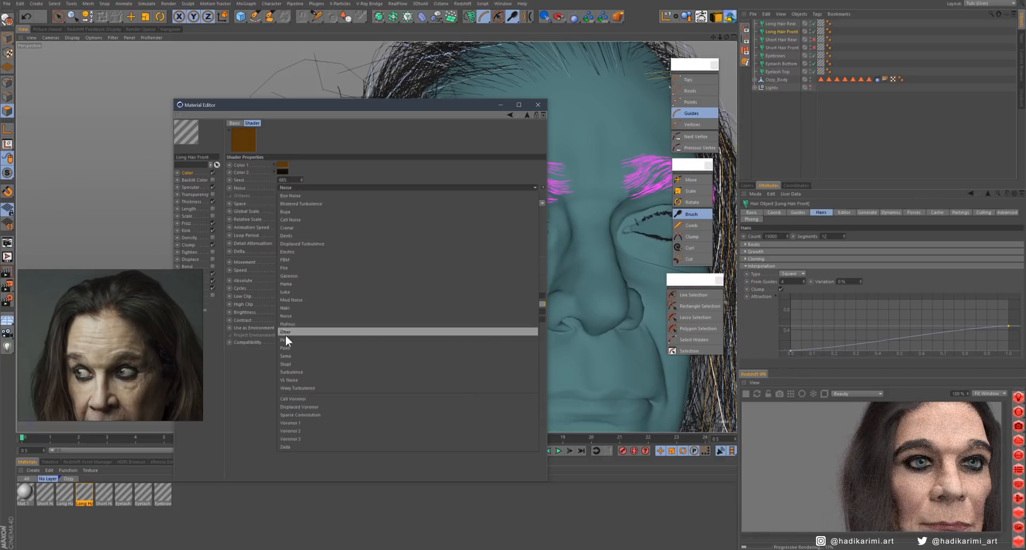
left_click(286, 336)
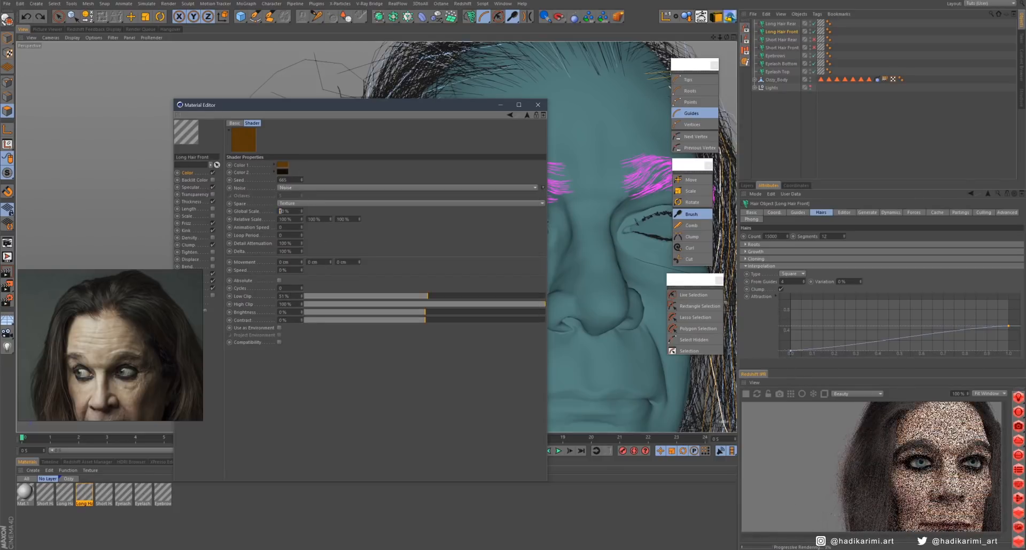
- Set the noise's Color 1 to a medium orange-brown, Color 2 to dark brown (RGB 54, 29, 0) and Global Scale to 20%
left_click(282, 171)
left_click(274, 207)
left_click(271, 218)
left_click(282, 165)
left_click(297, 200)
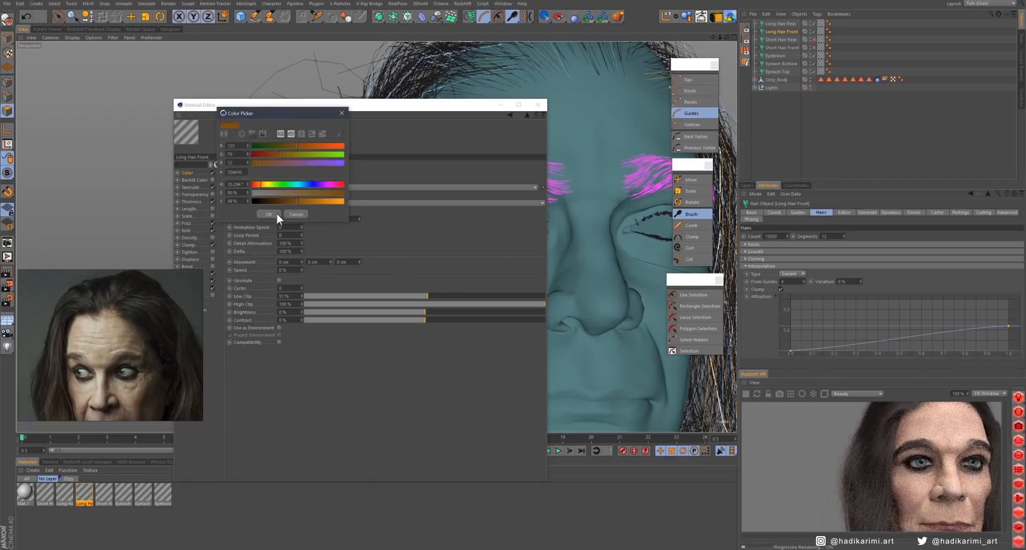
left_click(277, 213)
left_click(283, 172)
left_click(272, 211)
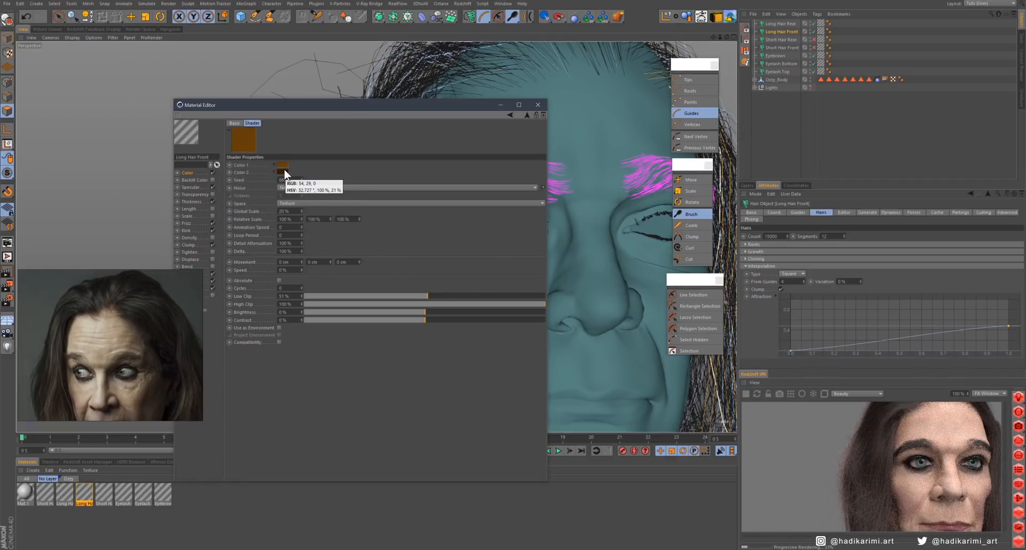
left_click(284, 166)
left_click(282, 208)
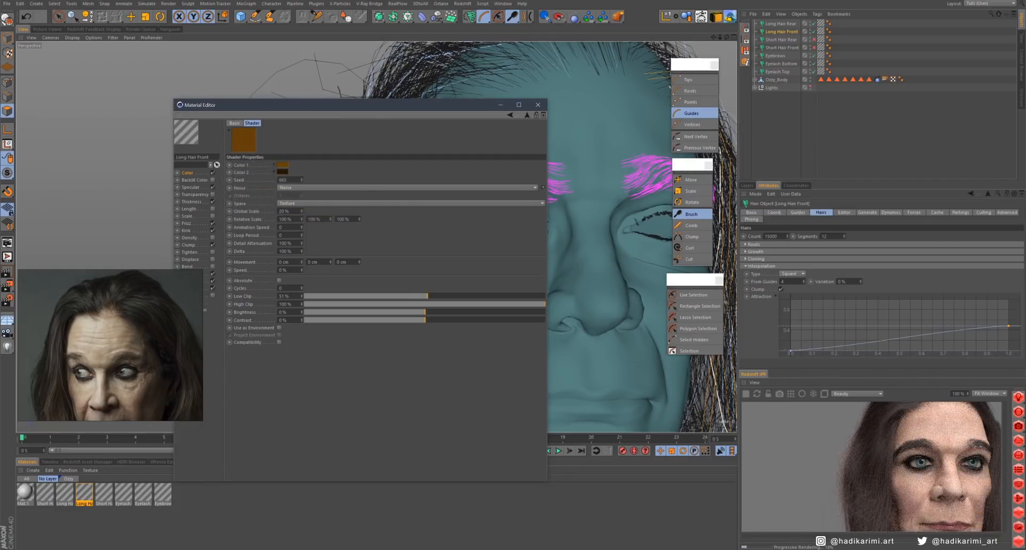
- Change the noise's Color 2 to a vivid orange and darken the brown of Color 1 for stronger contrast
left_click(282, 172)
left_click(286, 188)
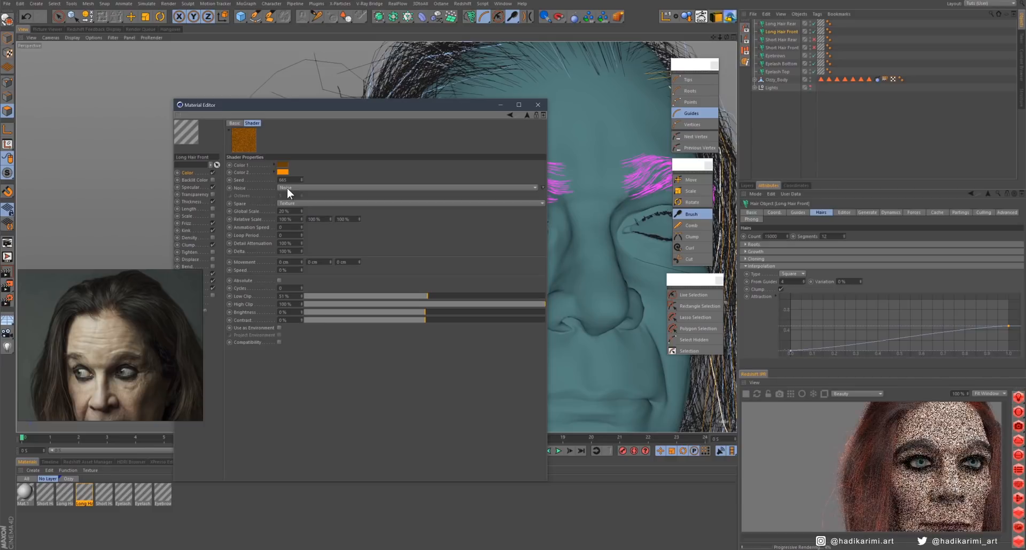
left_click(281, 172)
left_click(292, 210)
left_click(271, 220)
left_click(283, 165)
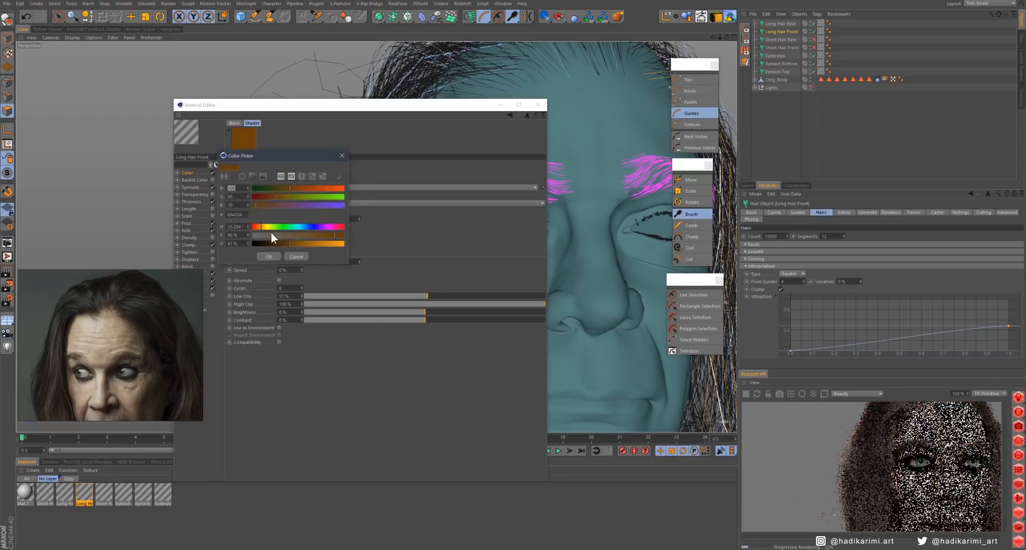
left_click(271, 243)
left_click(270, 251)
left_click(282, 172)
left_click(284, 221)
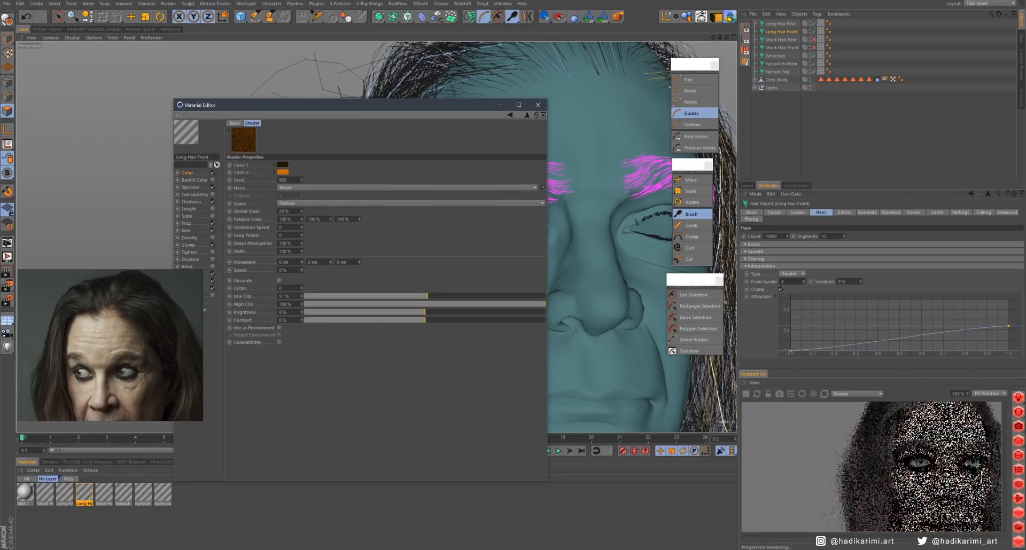
- Raise Color 1's saturation to 100%, mute the orange of Color 2 and set the noise's Global Scale to 40%
left_click(282, 165)
left_click(274, 200)
left_click_drag(331, 193, 348, 192)
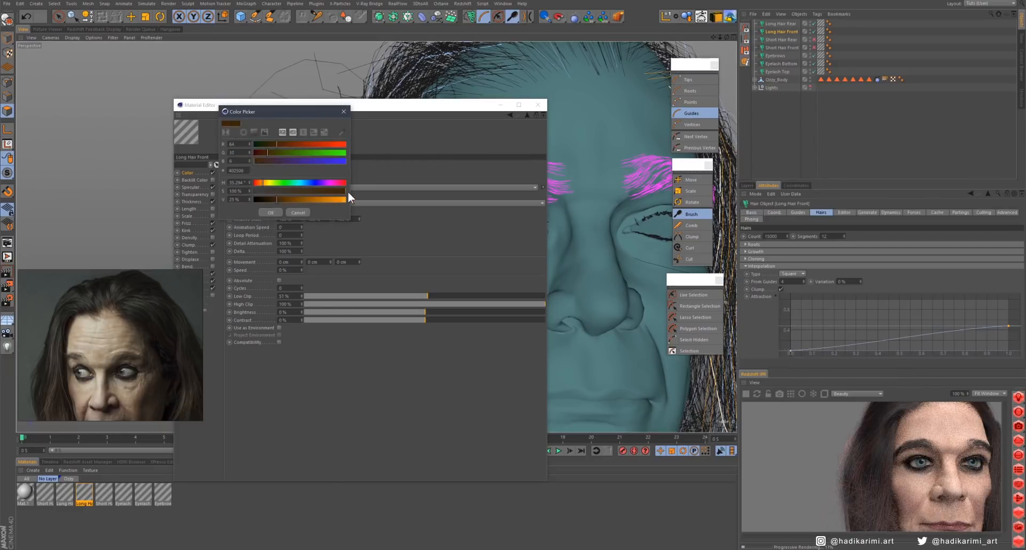
left_click(268, 214)
left_click(282, 172)
left_click(270, 221)
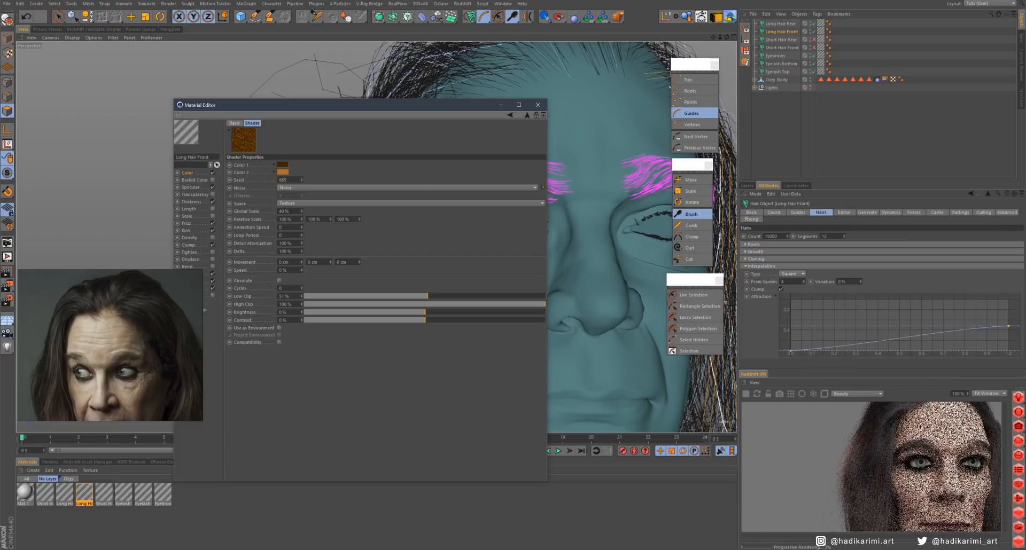
- Brighten the noise's Color 1 brown slightly and fine-tune the Color 2 orange
left_click(282, 166)
left_click(273, 220)
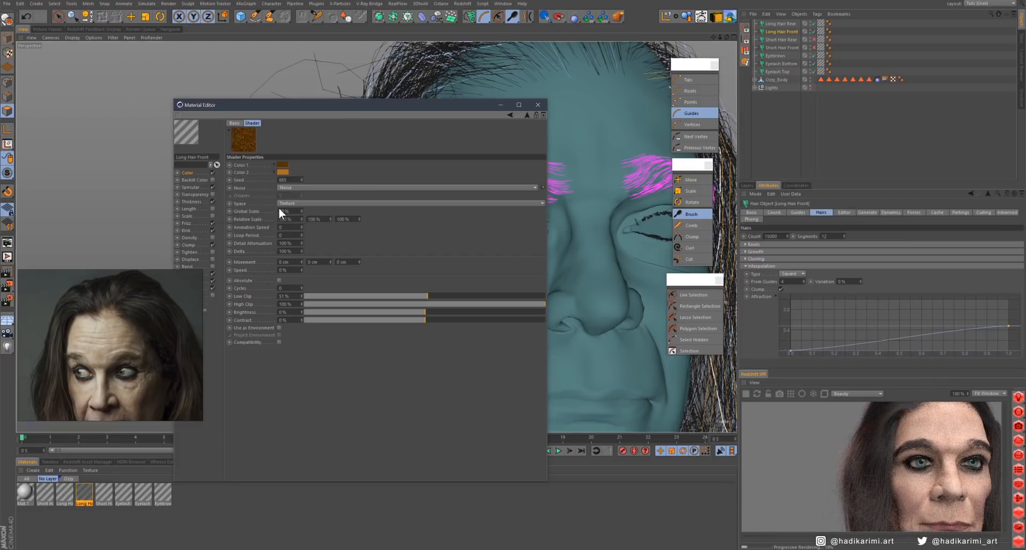
left_click(282, 172)
left_click_drag(303, 204, 322, 205)
left_click(273, 220)
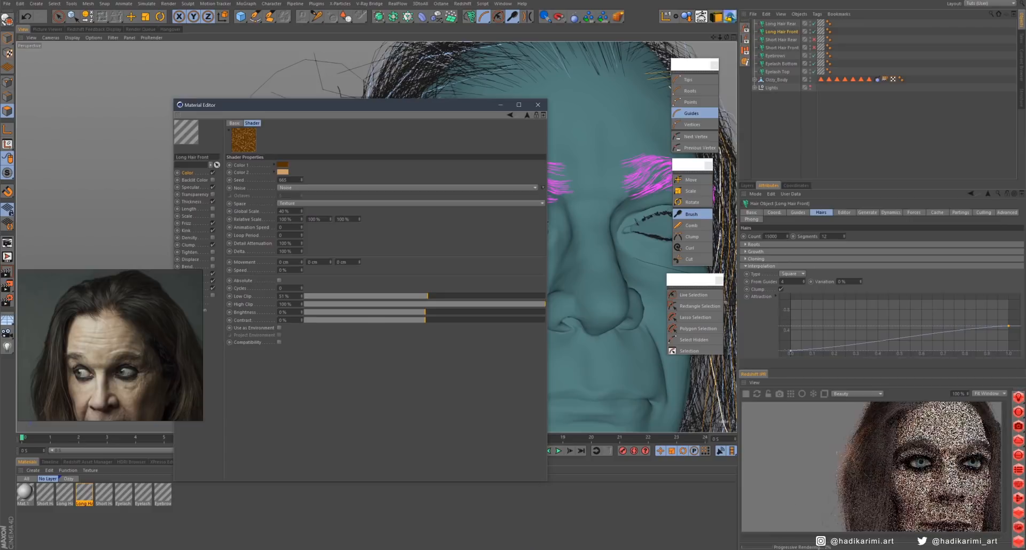
- Paste the front hair's noise shader into the Eyebrow material's colour texture and close the material editor
left_click(102, 492)
left_click(162, 492)
left_click(261, 156)
left_click(264, 232)
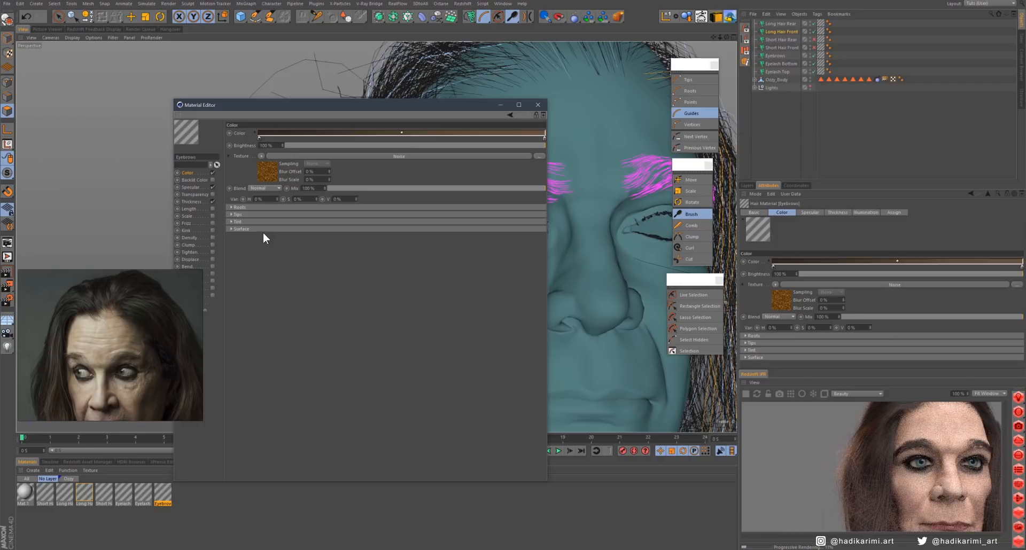
left_click(537, 105)
scroll(446, 271, "down", 8)
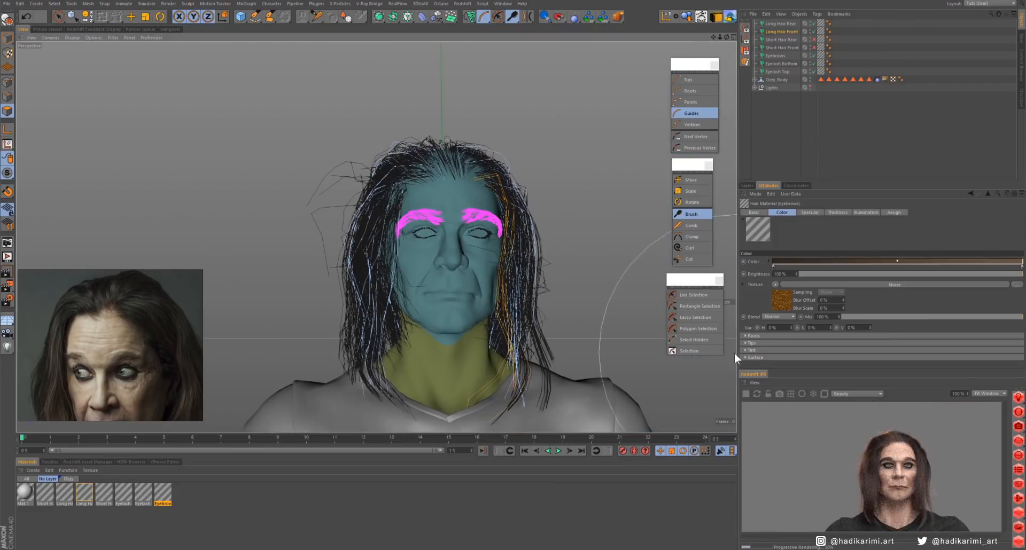
- In the Long Hair Front material, set Wave to 100% and Twist to 90° at 100% amount, with a curve concentrating the twist towards the tips
double_click(84, 493)
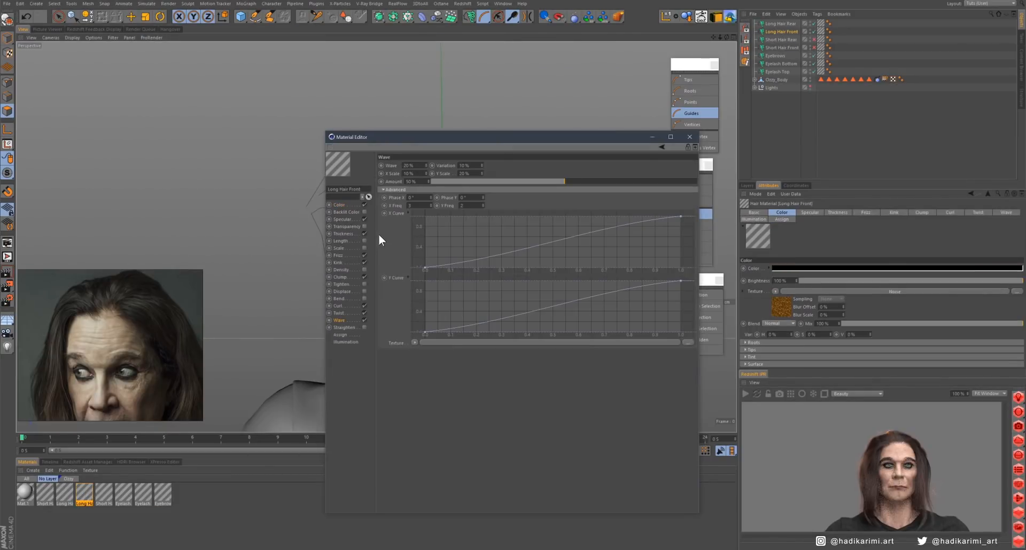
left_click_drag(452, 137, 592, 169)
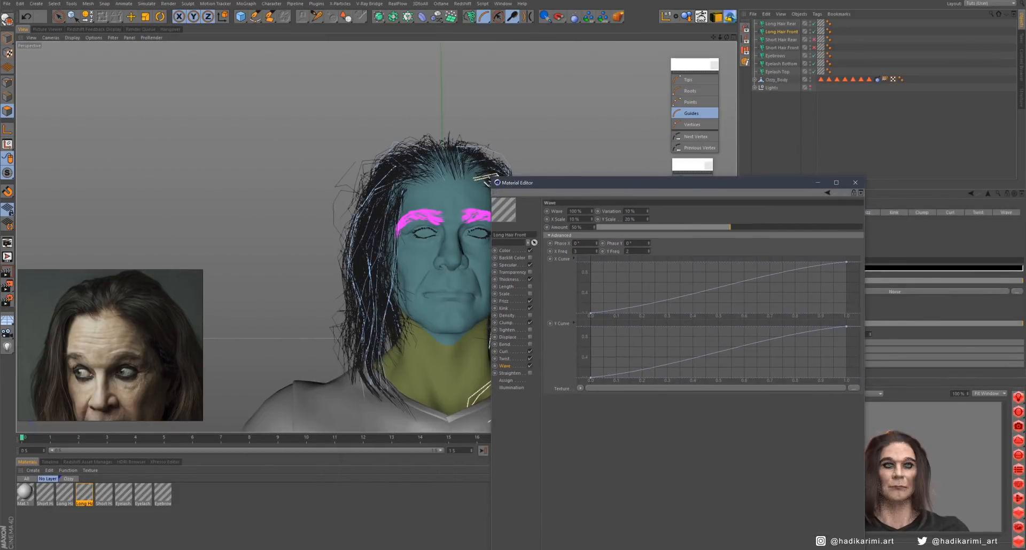
left_click(505, 358)
left_click_drag(609, 226, 851, 222)
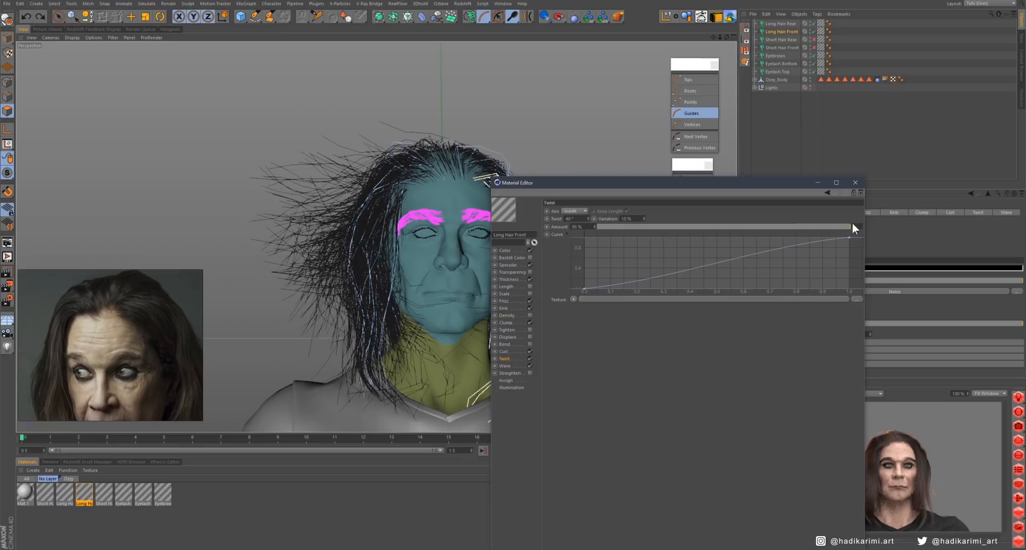
left_click_drag(795, 250, 771, 281)
left_click_drag(748, 183, 734, 185)
left_click_drag(574, 222, 408, 302)
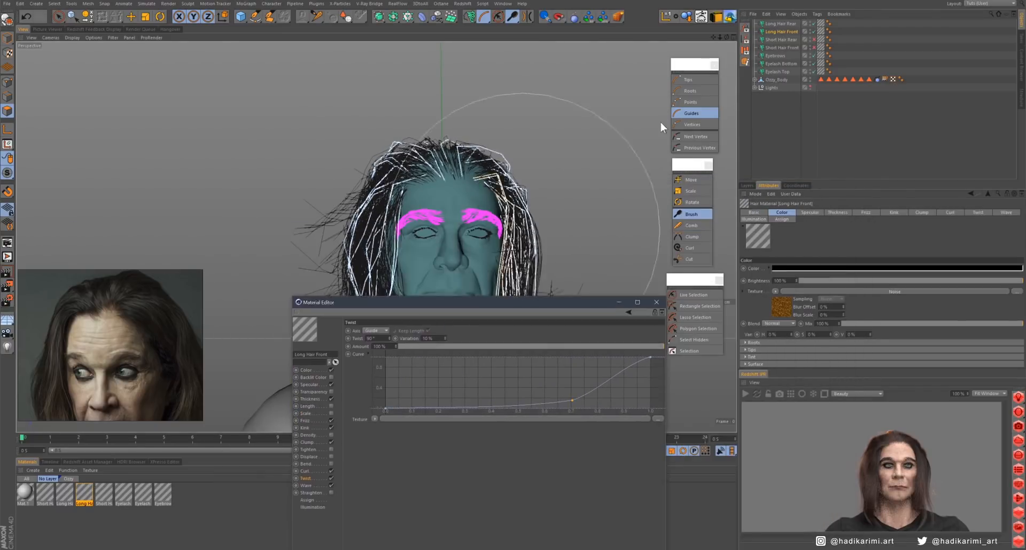
- Set the Long Hair Front object's hair segments to 24
left_click(781, 31)
left_click(799, 213)
left_click(821, 213)
double_click(825, 237)
type("24")
key("Return")
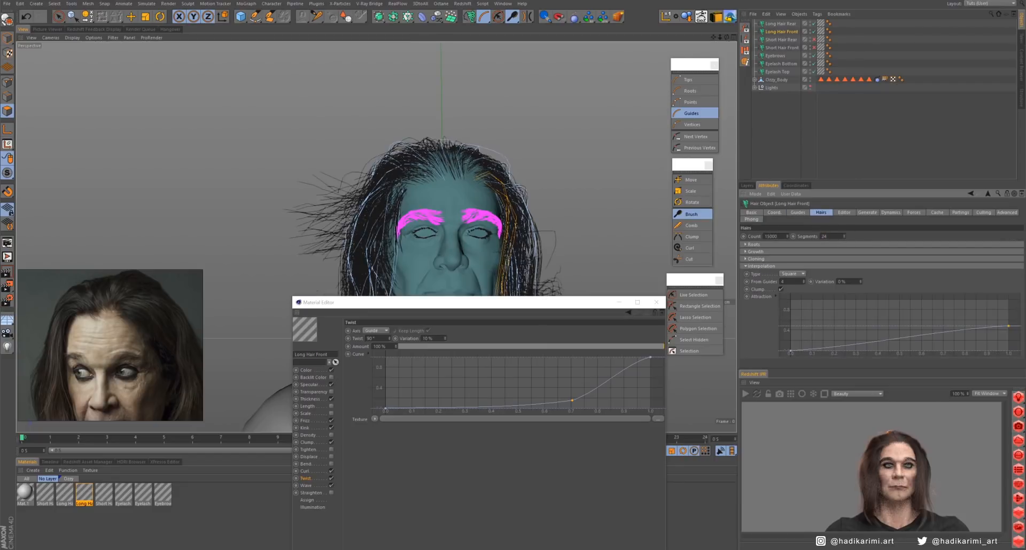
- Reduce the front hair's segments to 18, run the Redshift preview render and close the material editor
left_click_drag(489, 302, 377, 154)
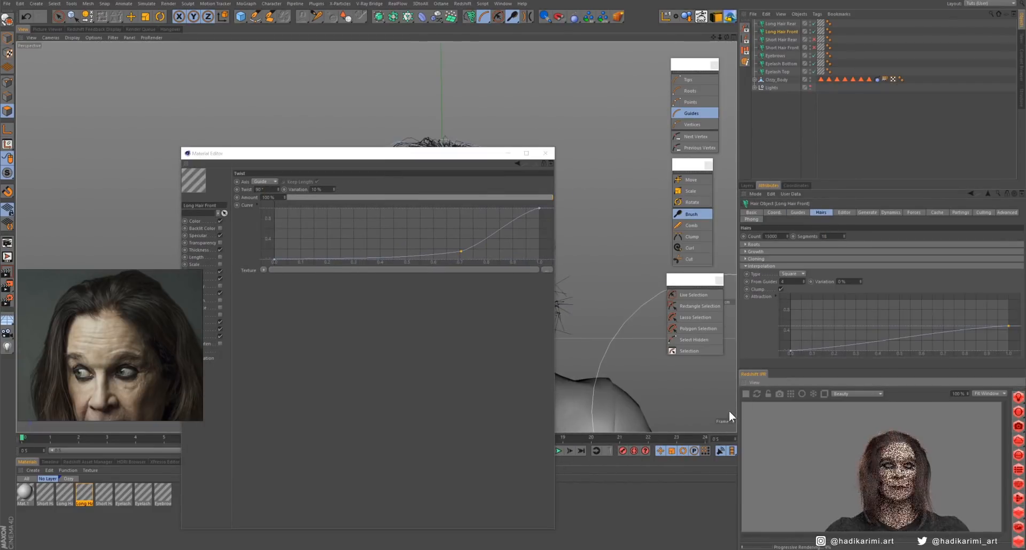
left_click(745, 396)
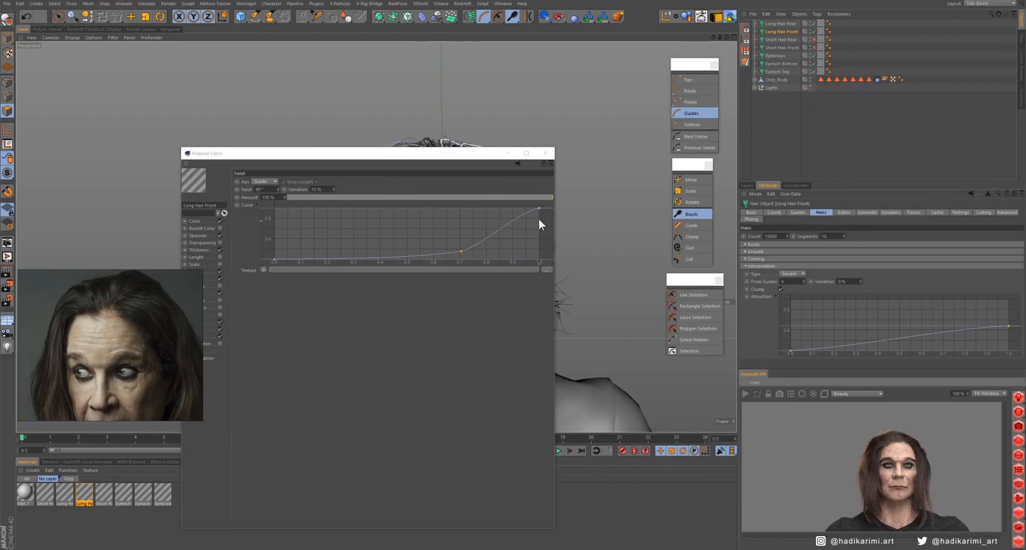
left_click(547, 155)
- Lower the Long Hair Front object's display detail in the viewport preview
left_click(844, 212)
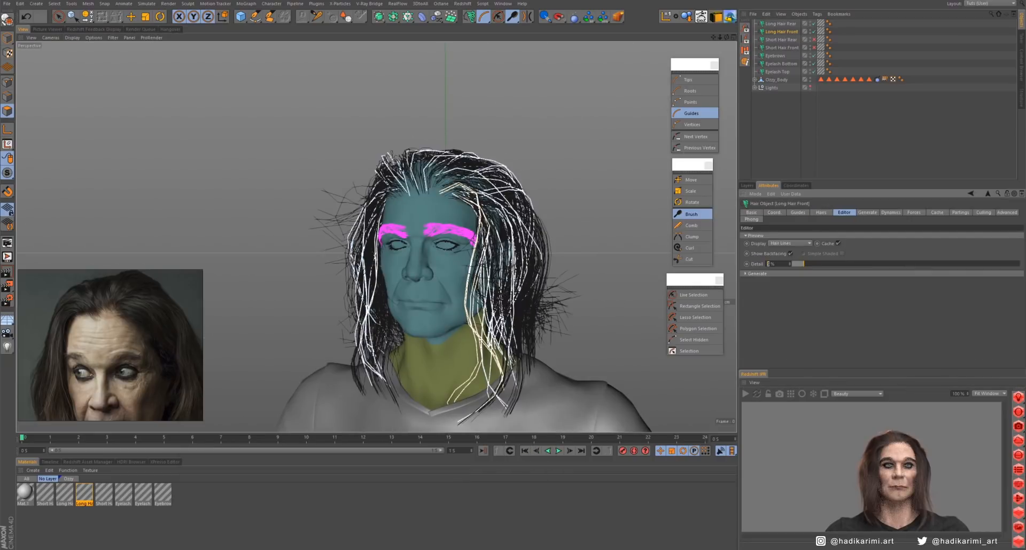
left_click_drag(416, 267, 649, 183, "alt")
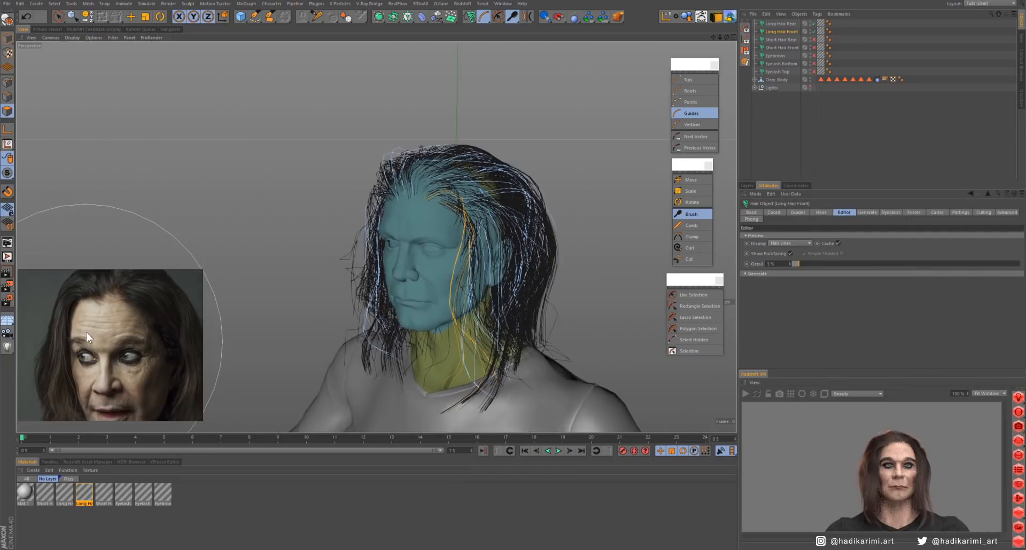
left_click_drag(131, 343, 482, 301, "alt")
- Set the Long Hair Rear guides' length to 32 cm and brush the guides behind the head into shape
left_click(788, 23)
left_click(693, 295)
left_click_drag(615, 299, 634, 255, "alt")
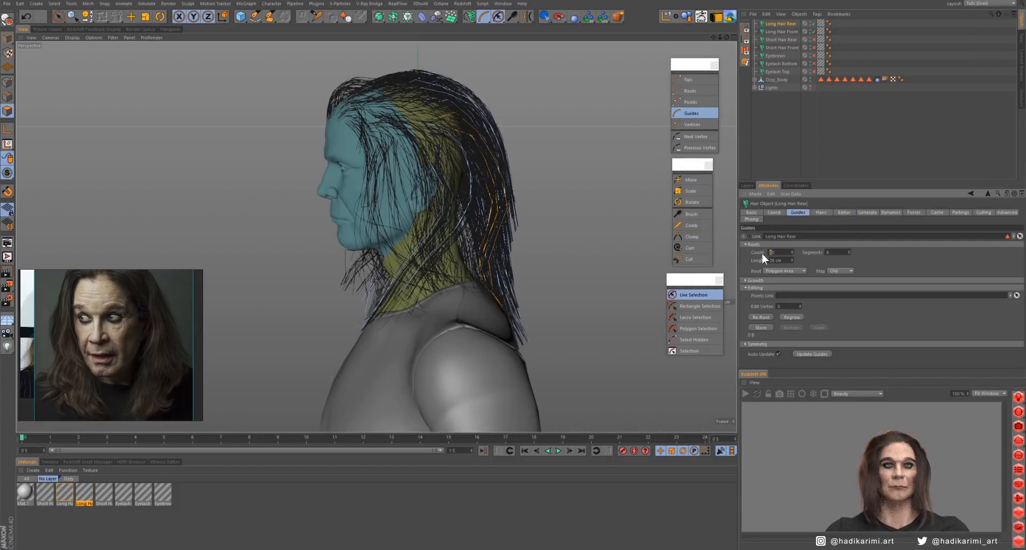
left_click(692, 214)
mouse_move(496, 261)
left_mouse_down("alt")
mouse_move(485, 278)
mouse_move(448, 282)
mouse_move(421, 260)
mouse_move(527, 211)
left_mouse_up("alt")
left_click(785, 142)
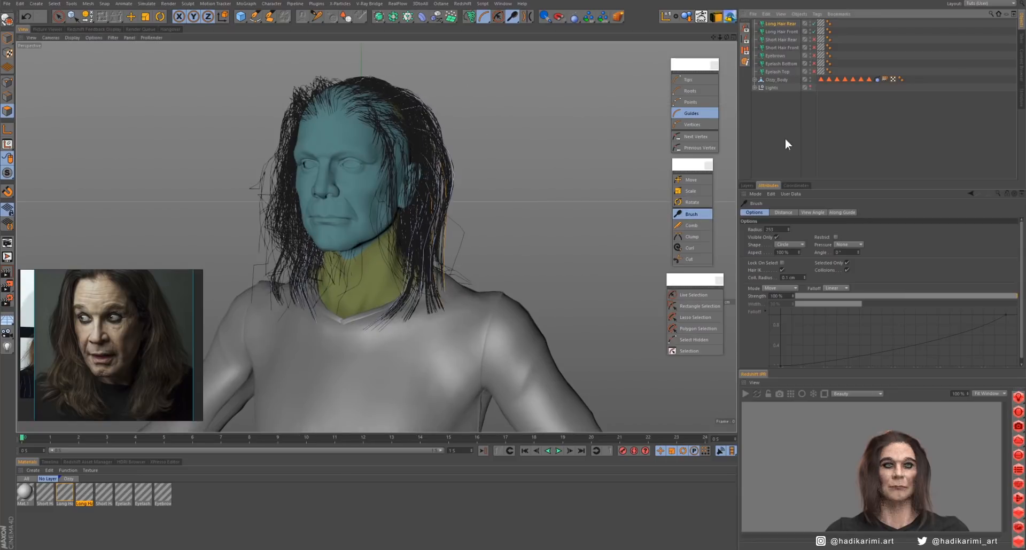
left_click_drag(466, 327, 464, 233, "alt")
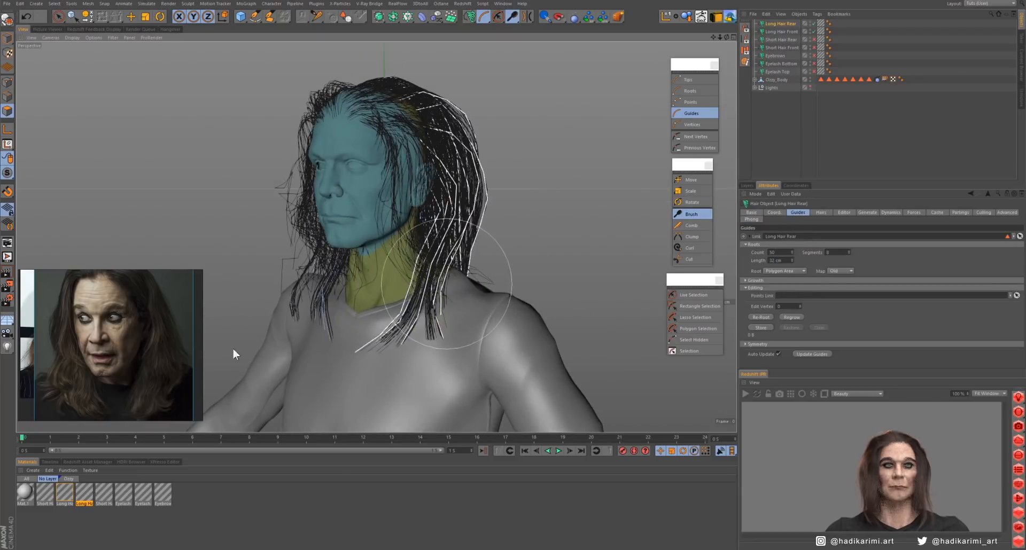
- Bring the front portrait with sunglasses into the reference view and update the Long Hair Rear object's hair segments
middle_click_drag(38, 347, 140, 370)
left_click(821, 212)
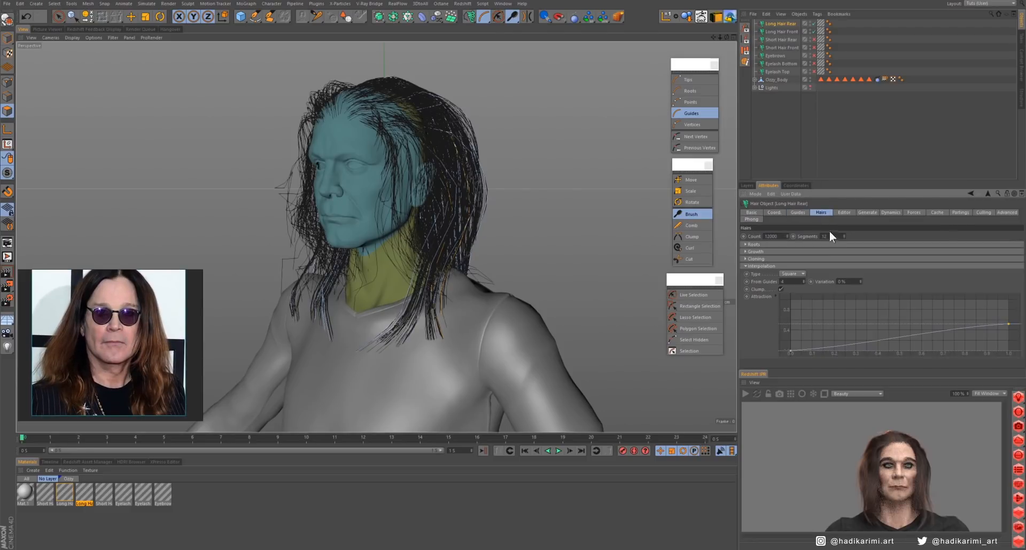
key("Return")
- Brush the rear hair's guides on the character's left side down over the shoulder to match the portrait reference
mouse_move(427, 267)
left_mouse_down("alt")
mouse_move(476, 261)
mouse_move(394, 329)
mouse_move(465, 315)
left_mouse_up("alt")
left_click(692, 215)
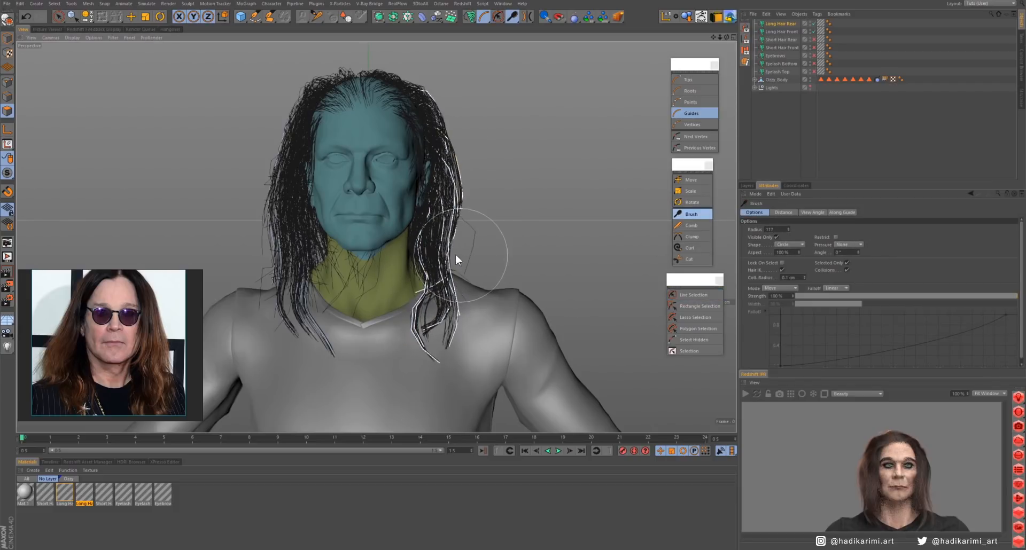
mouse_move(453, 295)
left_mouse_down("alt")
mouse_move(327, 296)
mouse_move(458, 299)
left_mouse_up("alt")
- Select the rear hair's guides on the character's right side and brush them over the shoulder and around the neck
left_click(693, 295)
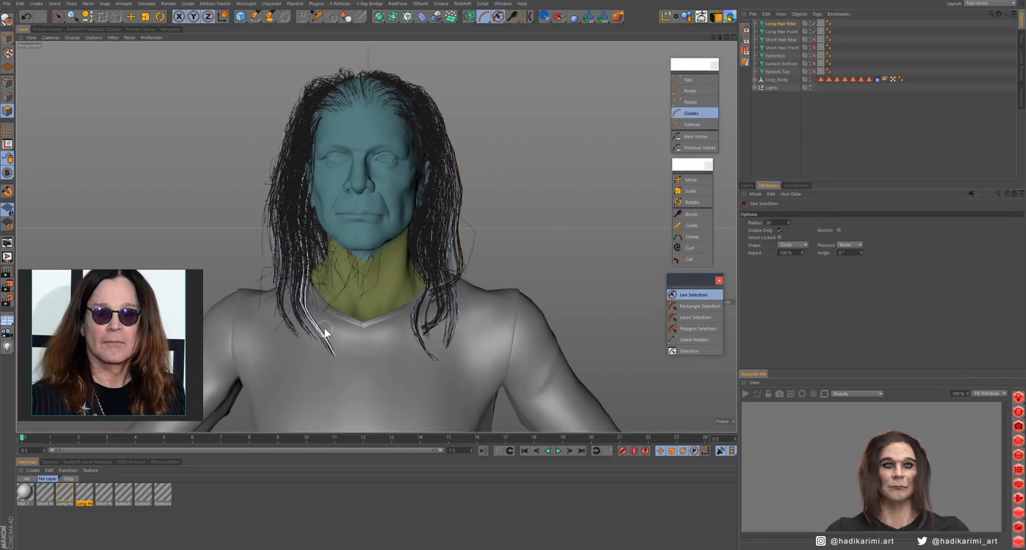
key("space")
left_click_drag(299, 236, 326, 295, "alt")
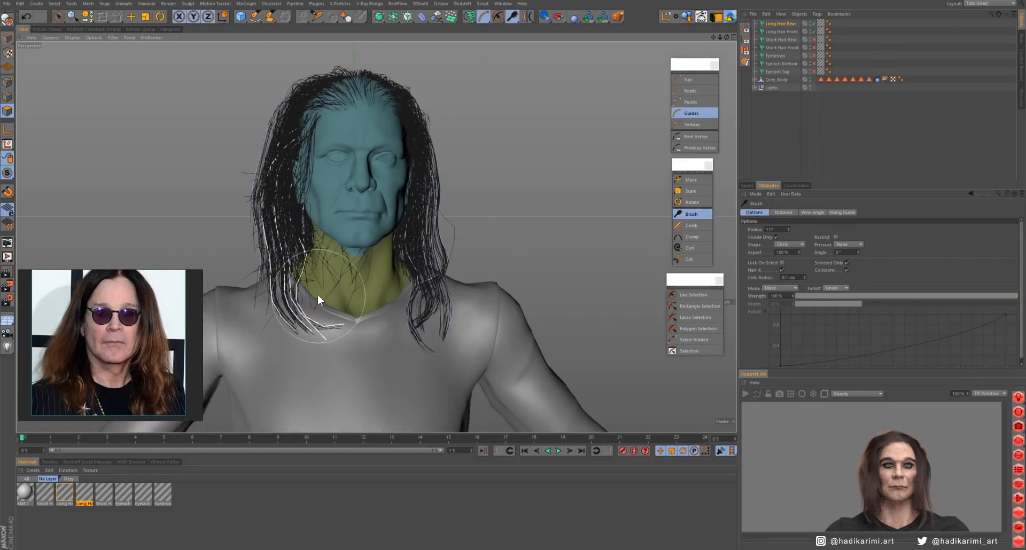
left_click(693, 295)
left_click(286, 274)
left_click(691, 214)
mouse_move(322, 257)
left_mouse_down()
mouse_move(317, 353)
mouse_move(269, 222)
mouse_move(264, 283)
left_mouse_up()
left_click_drag(259, 207, 302, 234, "alt")
middle_click_drag(301, 230, 333, 230)
- Brush the rear hair's guides at the nape so they fall behind the shoulders in the side view
mouse_move(299, 289)
left_mouse_down()
mouse_move(332, 341)
mouse_move(290, 160)
mouse_move(275, 264)
mouse_move(456, 226)
mouse_move(540, 235)
left_mouse_up()
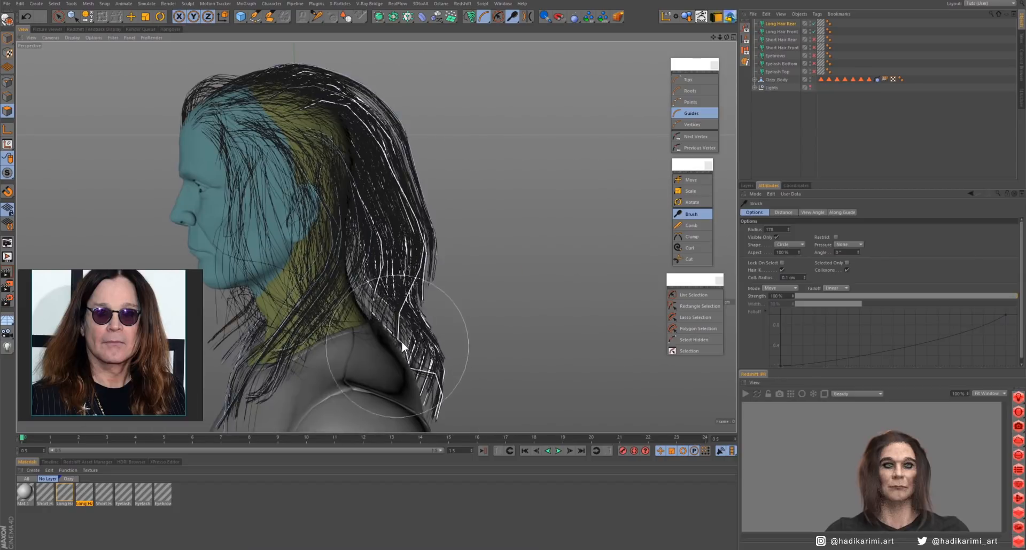
left_click_drag(402, 341, 419, 336)
mouse_move(420, 337)
left_mouse_down("alt")
mouse_move(279, 306)
mouse_move(288, 297)
left_mouse_up("alt")
- Select the rear hair's guides along the back of the head and brush them down behind the shoulder
left_click(693, 295)
left_click(382, 240)
left_click_drag(383, 243, 535, 251, "alt")
left_click(691, 214)
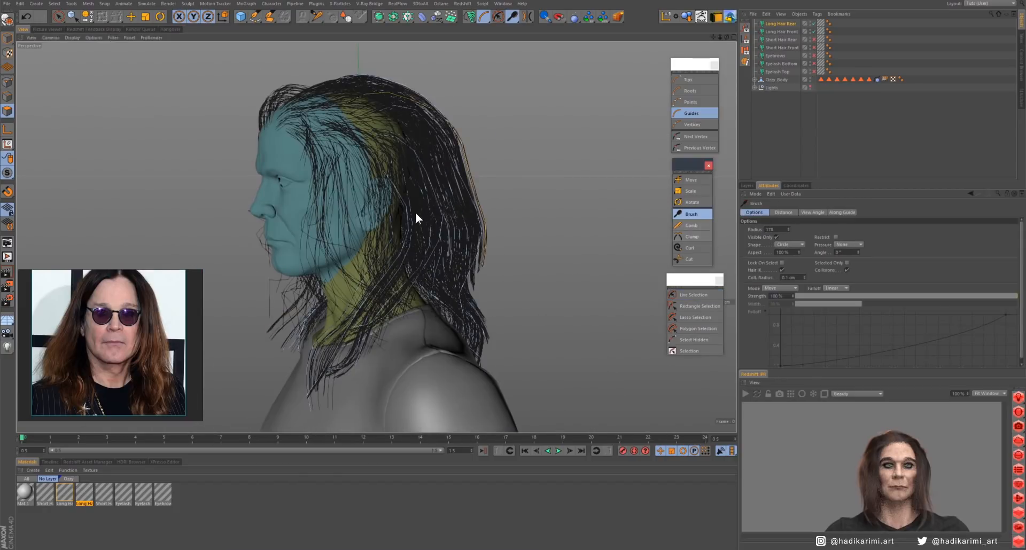
mouse_move(416, 212)
left_mouse_down("alt")
mouse_move(299, 219)
mouse_move(460, 229)
mouse_move(470, 251)
left_mouse_up("alt")
left_click(693, 295)
left_click(691, 214)
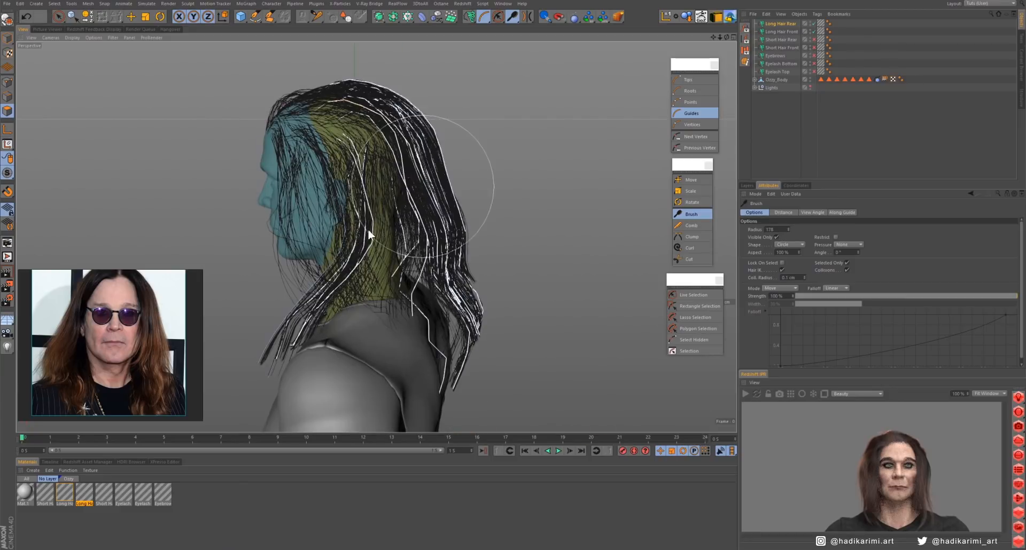
mouse_move(369, 231)
left_mouse_down("alt")
mouse_move(421, 176)
mouse_move(484, 160)
left_mouse_up("alt")
- Reselect the rear hair's guides from crown to tips and brush them smoothly down over the upper back
left_click(686, 296)
left_click(430, 187)
left_click(690, 215)
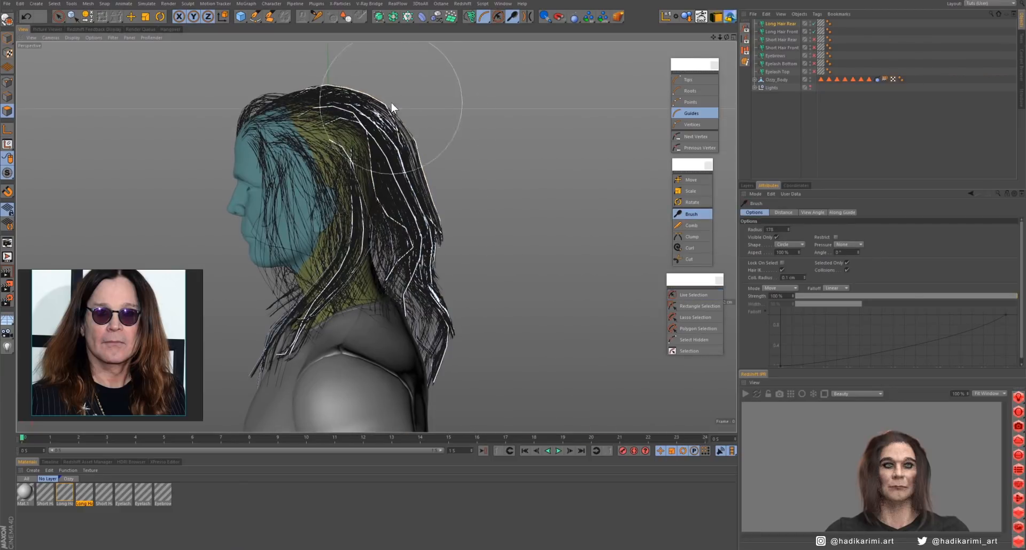
left_click_drag(422, 235, 265, 239, "alt")
left_click(694, 295)
left_click(433, 273)
left_click(691, 215)
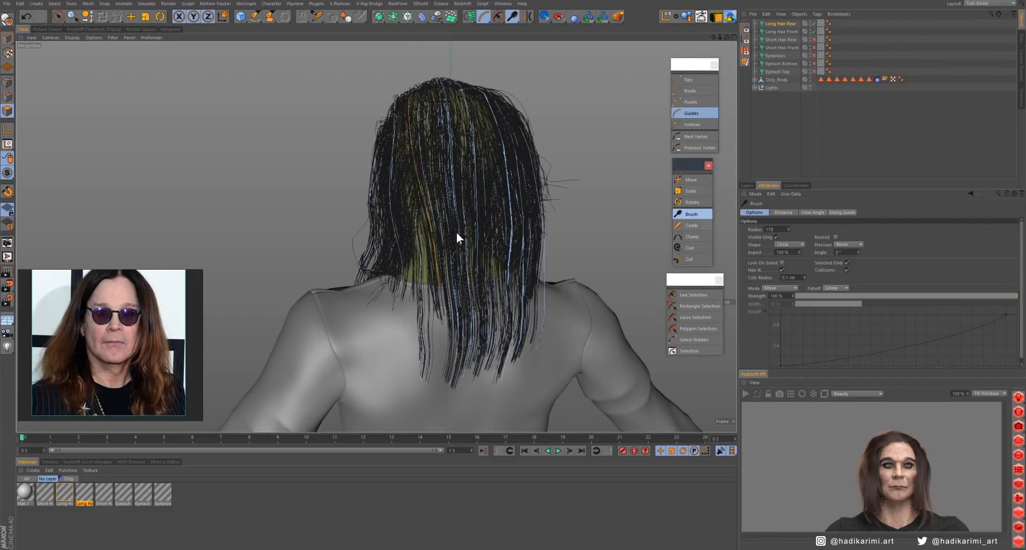
left_click_drag(457, 238, 486, 154, "alt")
left_click_drag(495, 215, 585, 243, "alt")
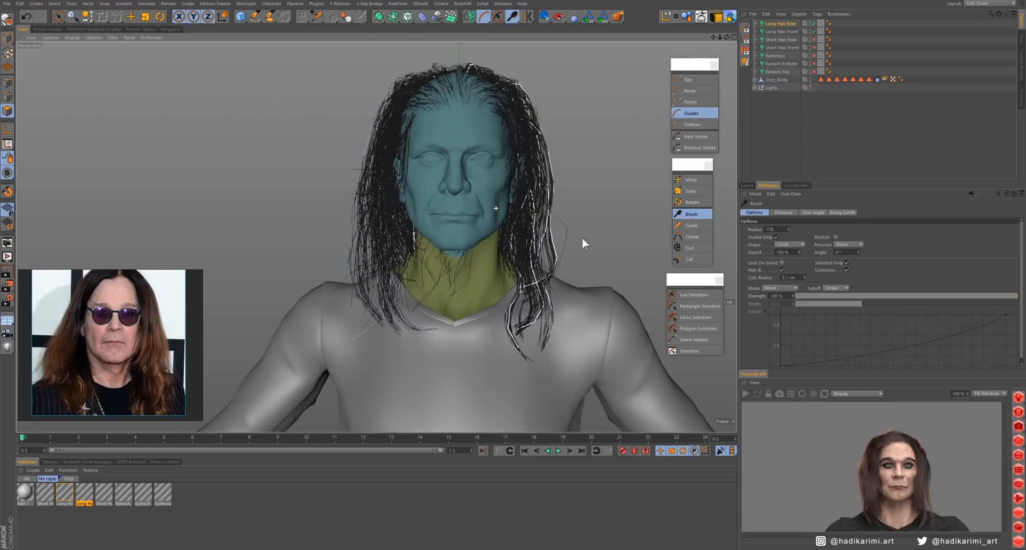
- Enable the short hair, eyebrow and eyelash objects for a test render, then leave only Long Hair Front active
left_click_drag(814, 40, 814, 72)
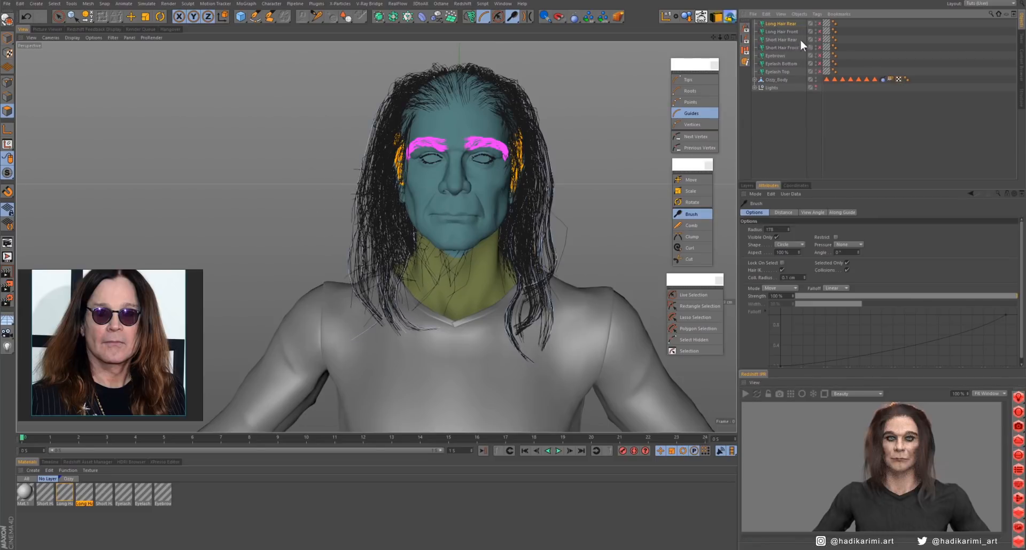
left_click_drag(814, 23, 814, 71)
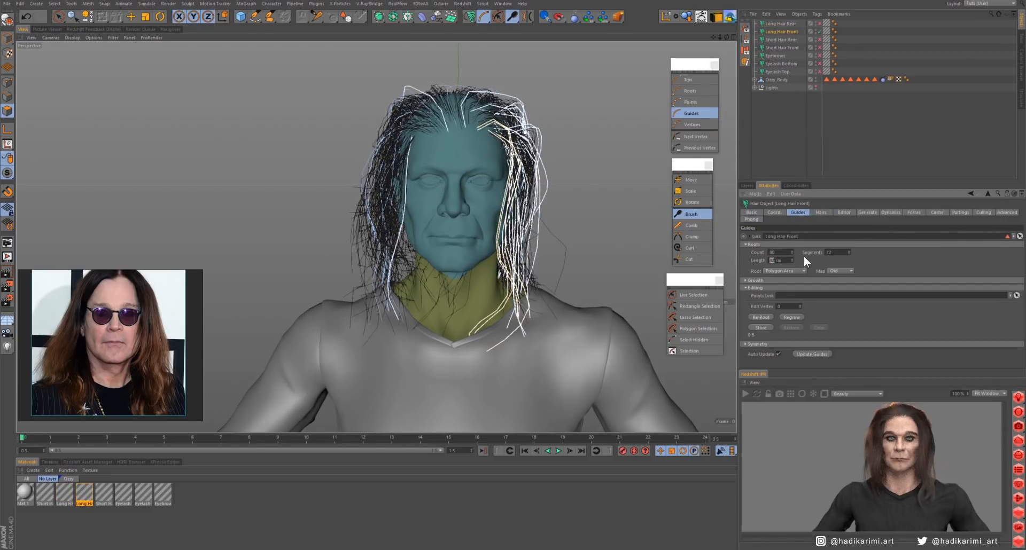
- Select Long Hair Front's guides and brush the strands on both sides of the face into shape
left_click(547, 258)
left_click(689, 214)
mouse_move(418, 247)
left_mouse_down("alt")
mouse_move(316, 175)
mouse_move(230, 230)
mouse_move(296, 245)
mouse_move(134, 315)
left_mouse_up("alt")
middle_click_drag(395, 253, 367, 252)
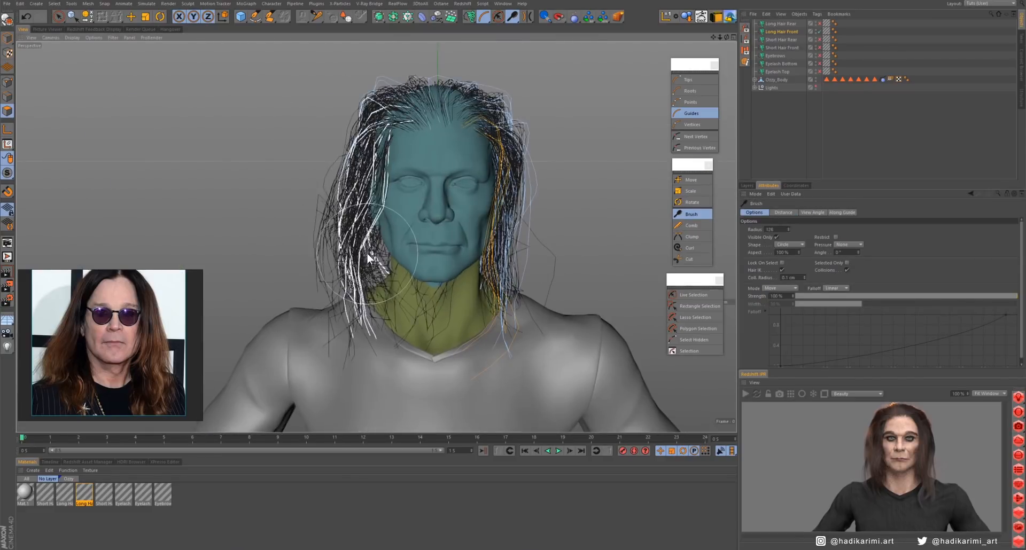
mouse_move(371, 182)
left_mouse_down()
mouse_move(382, 271)
mouse_move(431, 255)
mouse_move(326, 252)
left_mouse_up()
middle_click_drag(516, 176, 545, 176)
- Bring the close-up portrait into the reference view and show Long Hair Front's guide settings
mouse_move(518, 192)
left_mouse_down()
mouse_move(545, 157)
mouse_move(553, 309)
mouse_move(466, 146)
mouse_move(146, 297)
mouse_move(168, 313)
left_mouse_up()
scroll(140, 288, "up", 5)
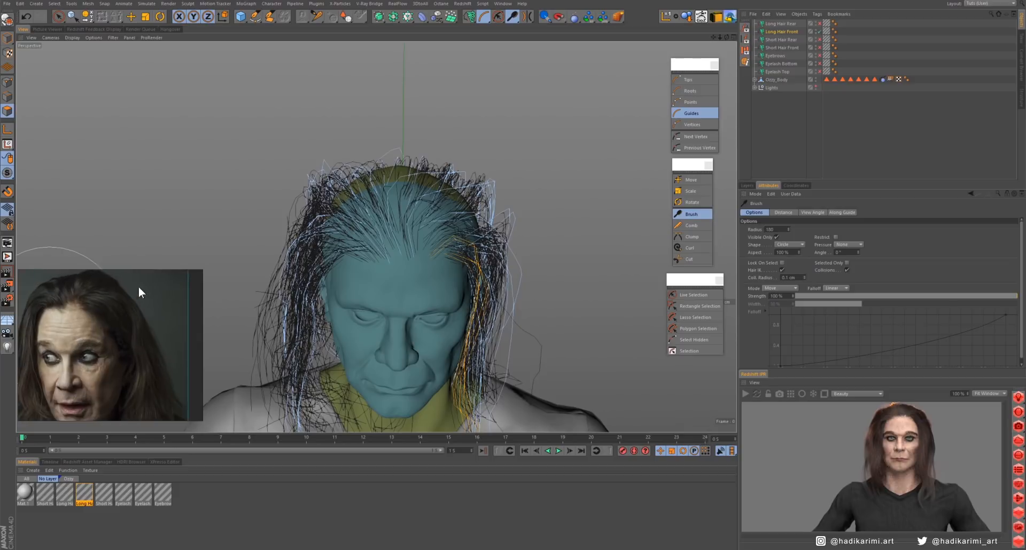
left_click_drag(396, 214, 409, 223, "alt")
scroll(409, 225, "up", 2)
middle_click_drag(409, 223, 412, 248, "alt")
left_click(783, 34)
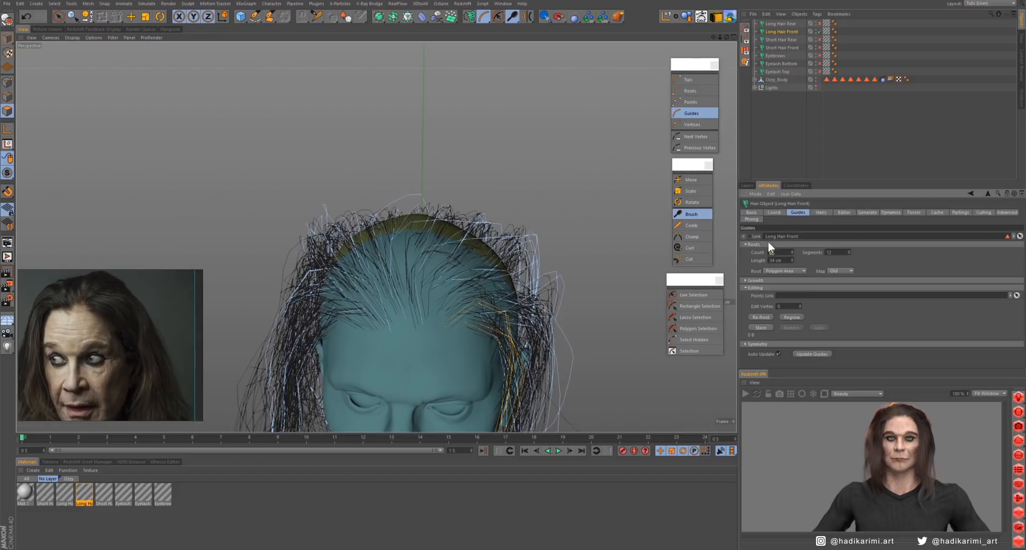
- Select Long Hair Front's guides above the forehead and brush them over the crown to match the portrait
left_click(687, 295)
left_click(421, 316)
left_click(690, 215)
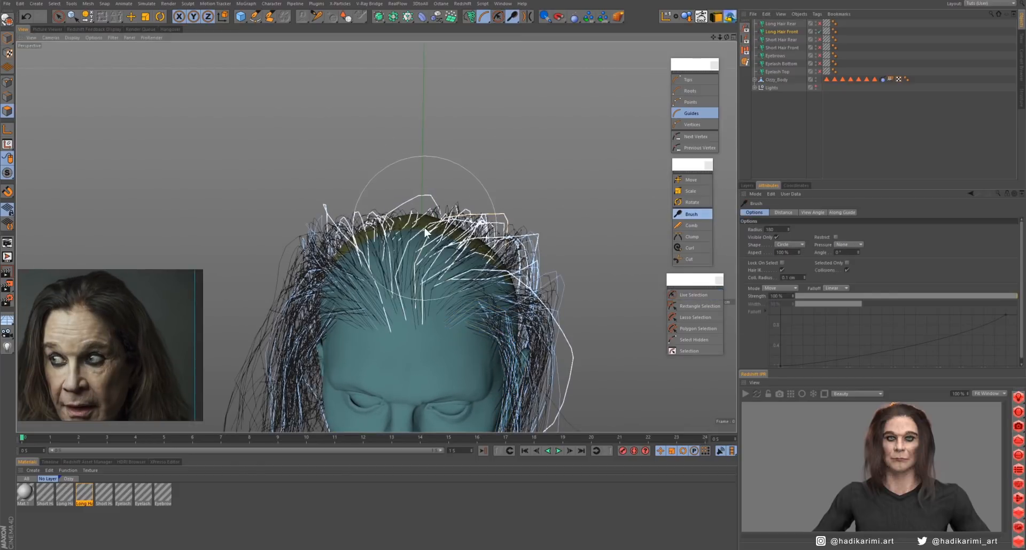
mouse_move(426, 229)
left_mouse_down()
mouse_move(409, 233)
mouse_move(418, 256)
left_mouse_up()
left_click_drag(482, 211, 487, 310)
mouse_move(488, 310)
left_mouse_down("alt")
mouse_move(447, 256)
mouse_move(400, 277)
mouse_move(442, 266)
mouse_move(395, 262)
mouse_move(390, 278)
mouse_move(409, 277)
mouse_move(434, 211)
mouse_move(455, 214)
left_mouse_up("alt")
- Reselect the guides at the middle of the front hairline and brush them sideways across the scalp
left_click(694, 295)
left_click(434, 325)
left_click(691, 214)
mouse_move(455, 214)
left_mouse_down("alt")
mouse_move(530, 236)
mouse_move(523, 230)
left_mouse_up("alt")
mouse_move(524, 230)
left_mouse_down("alt")
mouse_move(502, 251)
mouse_move(454, 240)
mouse_move(471, 245)
mouse_move(338, 252)
mouse_move(368, 286)
left_mouse_up("alt")
- Select the front hair's guides on the character's left side and brush the protruding strands in toward the head
left_click(693, 295)
left_click(482, 254)
left_click(678, 297)
left_click(691, 215)
left_click_drag(598, 222, 550, 213, "alt")
middle_click_drag(549, 213, 444, 224, "alt")
mouse_move(444, 223)
left_mouse_down("alt")
mouse_move(456, 300)
mouse_move(463, 271)
left_mouse_up("alt")
- Select the front hair's stray guides at the character's upper left and brush them closer to the crown
left_click(693, 295)
left_click(513, 178)
left_click(691, 214)
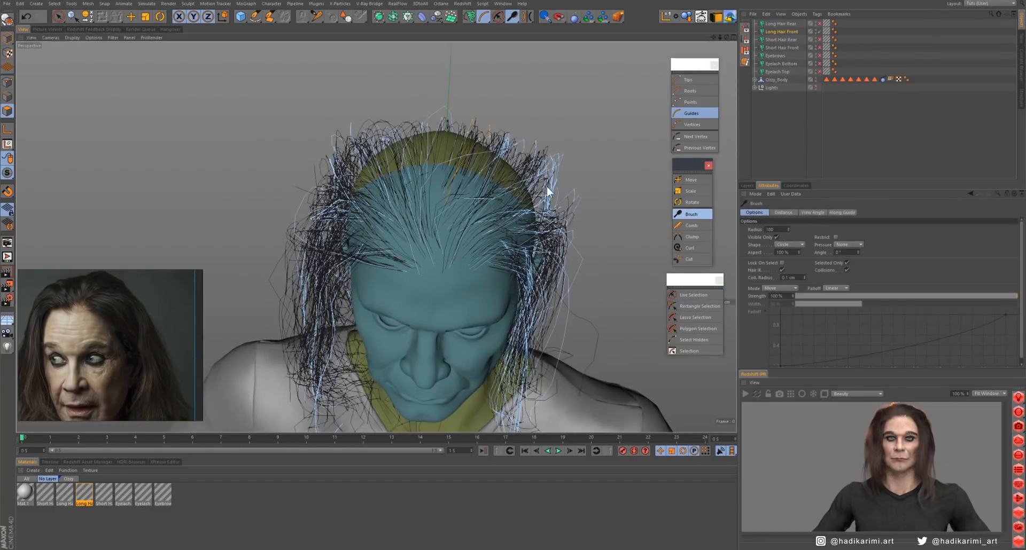
mouse_move(546, 187)
left_mouse_down("alt")
mouse_move(585, 190)
mouse_move(406, 171)
mouse_move(353, 119)
mouse_move(458, 247)
mouse_move(412, 183)
mouse_move(440, 203)
left_mouse_up("alt")
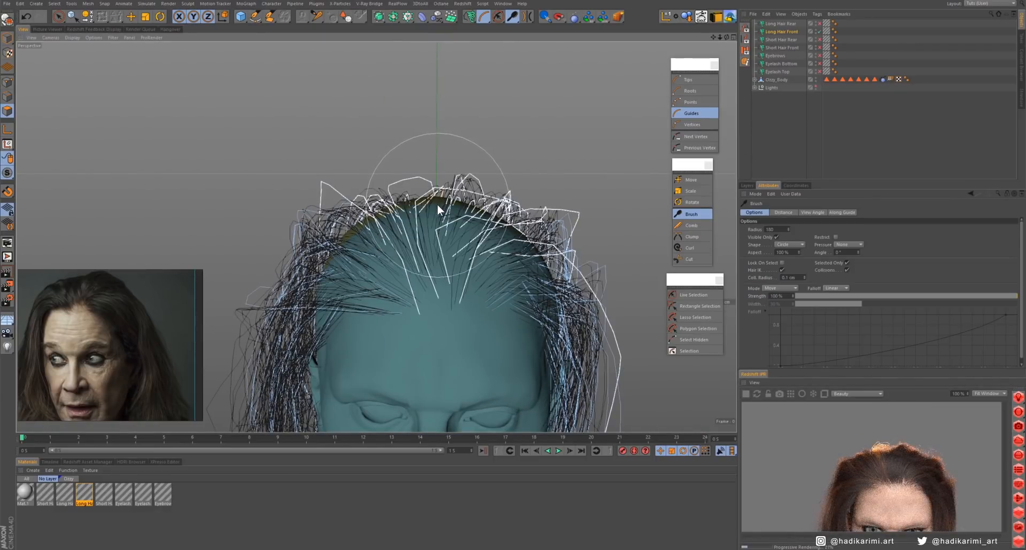
- Set Long Hair Front's hair interpolation to use 2 guides and stop the preview render
left_click(777, 31)
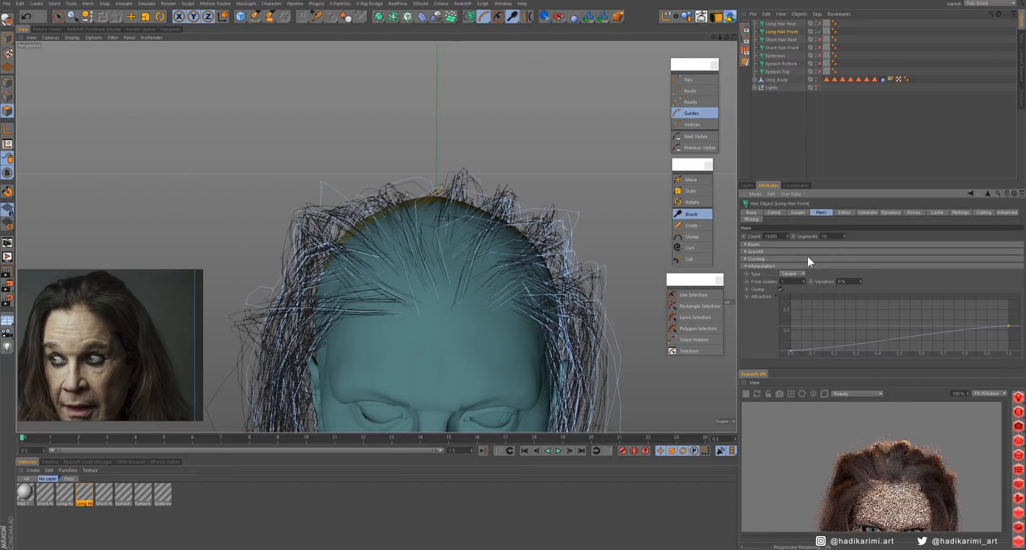
left_click(802, 280)
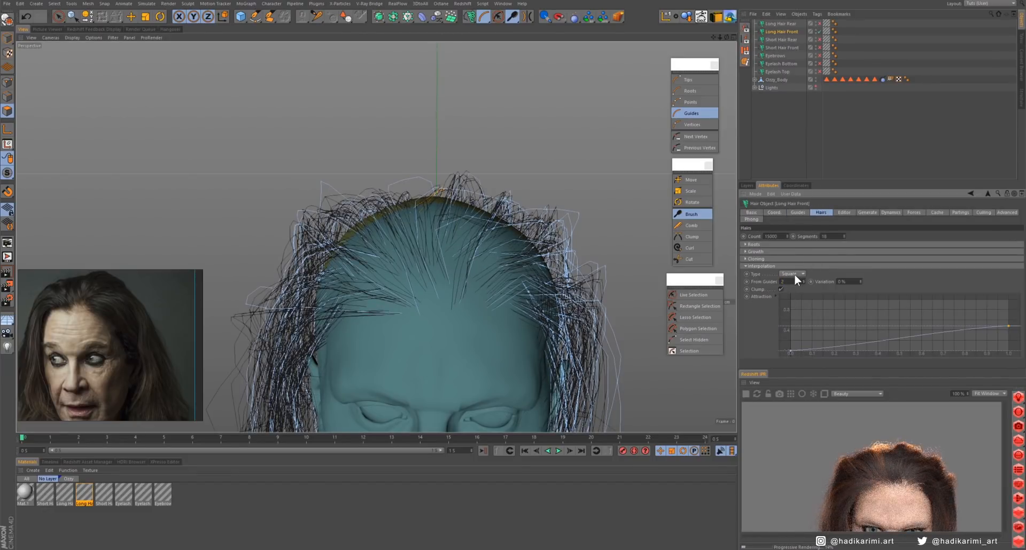
left_click(746, 394)
- Select the guides along the front hairline and brush the outer strands on both sides inward
left_click(693, 294)
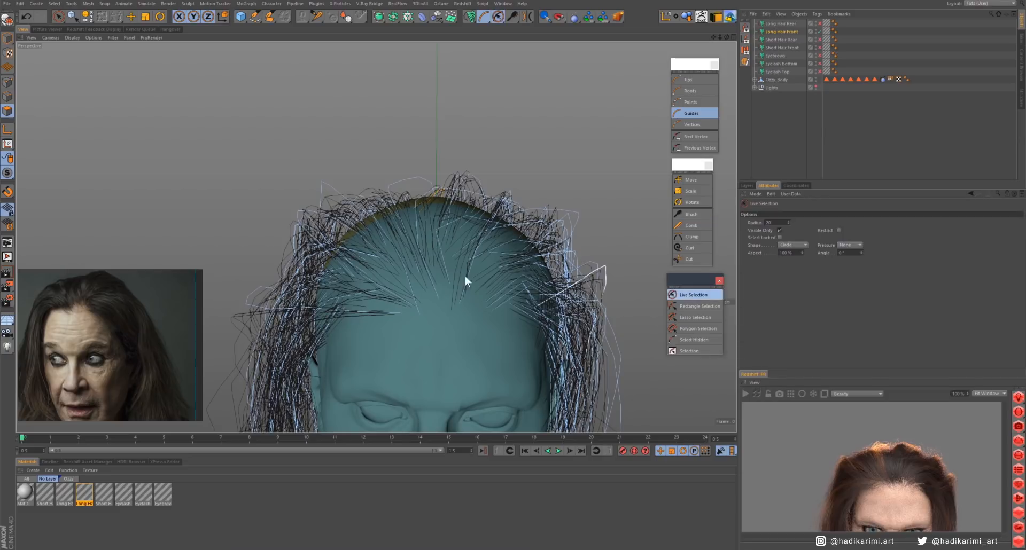
left_click(438, 298)
left_click(691, 216)
mouse_move(243, 235)
left_mouse_down("alt")
mouse_move(323, 238)
mouse_move(335, 223)
left_mouse_up("alt")
left_click_drag(527, 252, 454, 303, "alt")
- Turn off Visible Only for the live selection, select guides across the top of the scalp and brush them flatter
left_click(693, 295)
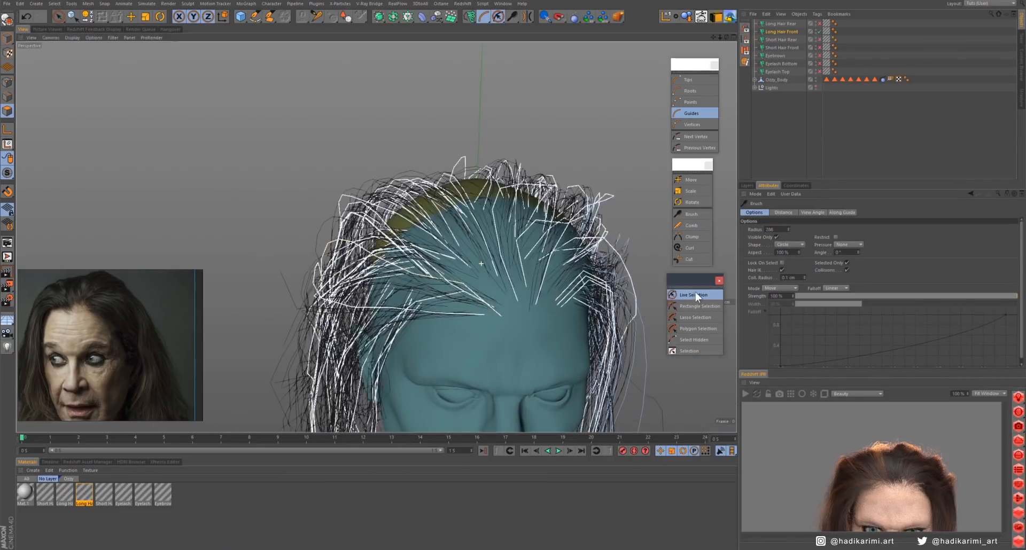
left_click_drag(492, 272, 431, 177, "alt")
left_click(443, 166)
left_click(430, 177)
scroll(431, 178, "up", 4)
left_click(780, 230)
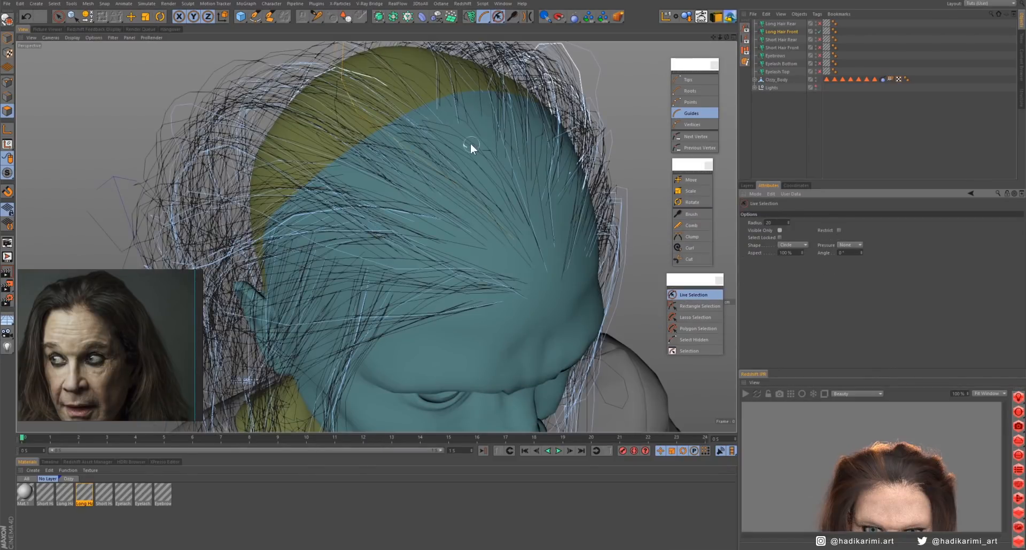
left_click(432, 52)
left_click(692, 214)
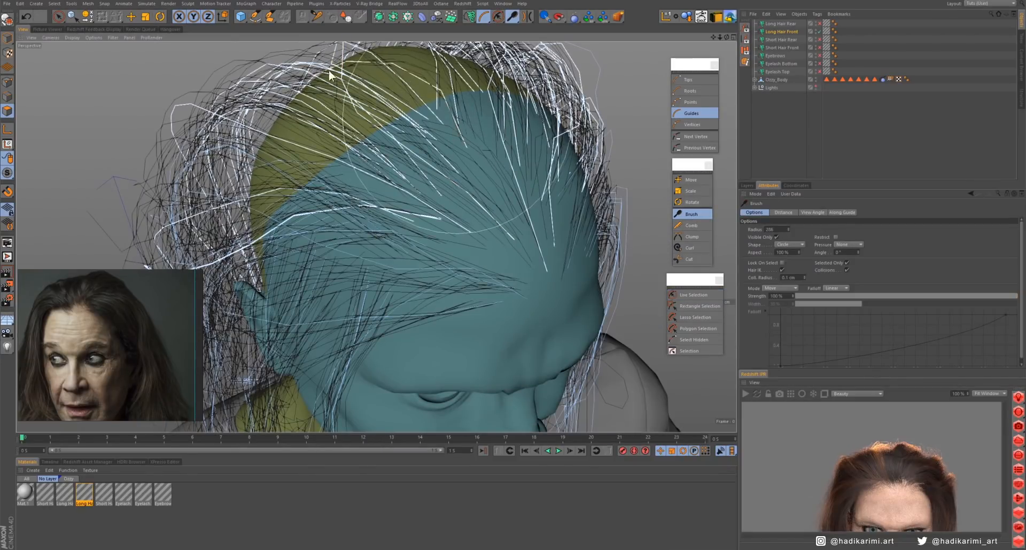
mouse_move(439, 197)
left_mouse_down("alt")
mouse_move(386, 219)
mouse_move(458, 191)
mouse_move(424, 218)
mouse_move(454, 231)
left_mouse_up("alt")
- Select Long Hair Front's guides over the crown and the character's left side and brush them toward that side
left_click(781, 31)
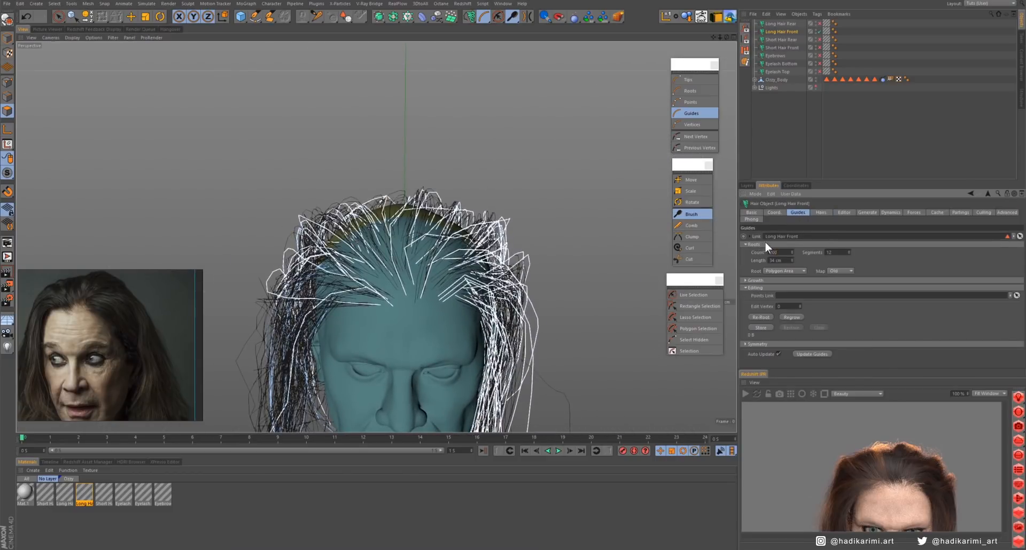
left_click_drag(535, 246, 492, 277, "alt")
left_click(689, 295)
left_click(420, 320)
left_click(691, 214)
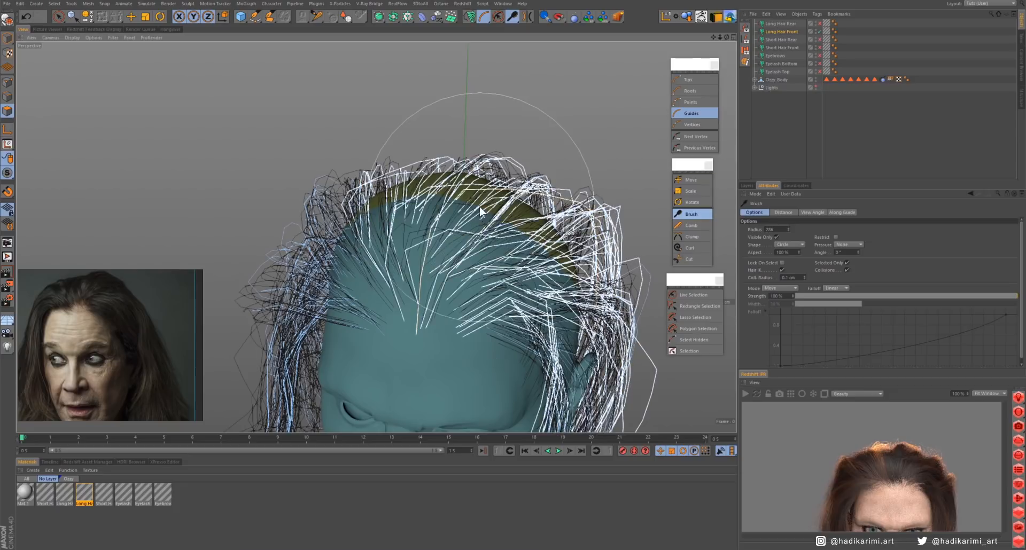
mouse_move(479, 206)
left_mouse_down("alt")
mouse_move(563, 178)
mouse_move(529, 192)
mouse_move(566, 203)
mouse_move(492, 207)
mouse_move(495, 251)
mouse_move(516, 247)
mouse_move(540, 208)
mouse_move(515, 206)
left_mouse_up("alt")
- Reselect the guides beside the parting above the forehead and refine their fall with the Brush tool
left_click(689, 295)
left_click(474, 295)
left_click(689, 215)
left_click(690, 295)
left_click(472, 294)
left_click(690, 215)
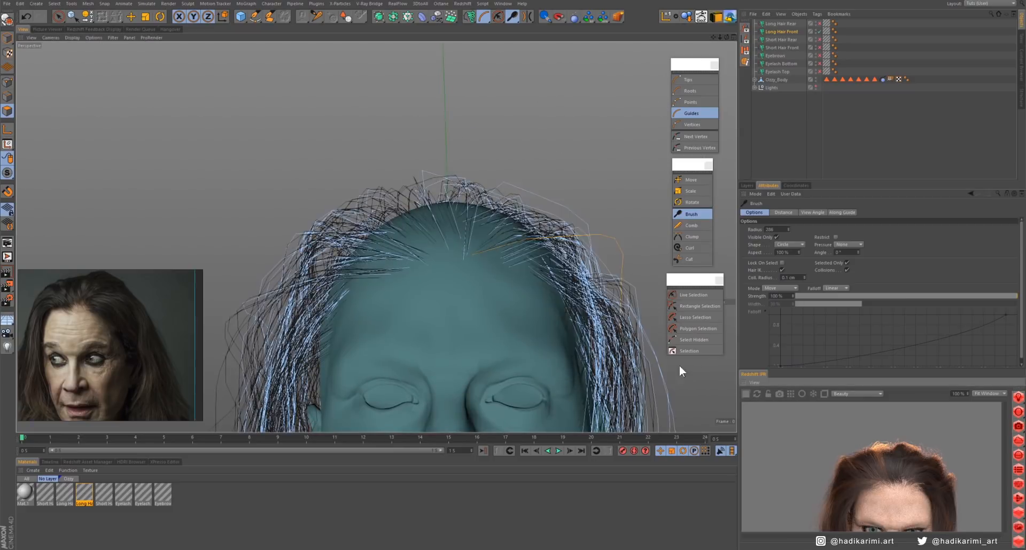
scroll(419, 242, "down", 5)
mouse_move(428, 248)
left_mouse_down("alt")
mouse_move(419, 242)
mouse_move(442, 223)
mouse_move(430, 244)
left_mouse_up("alt")
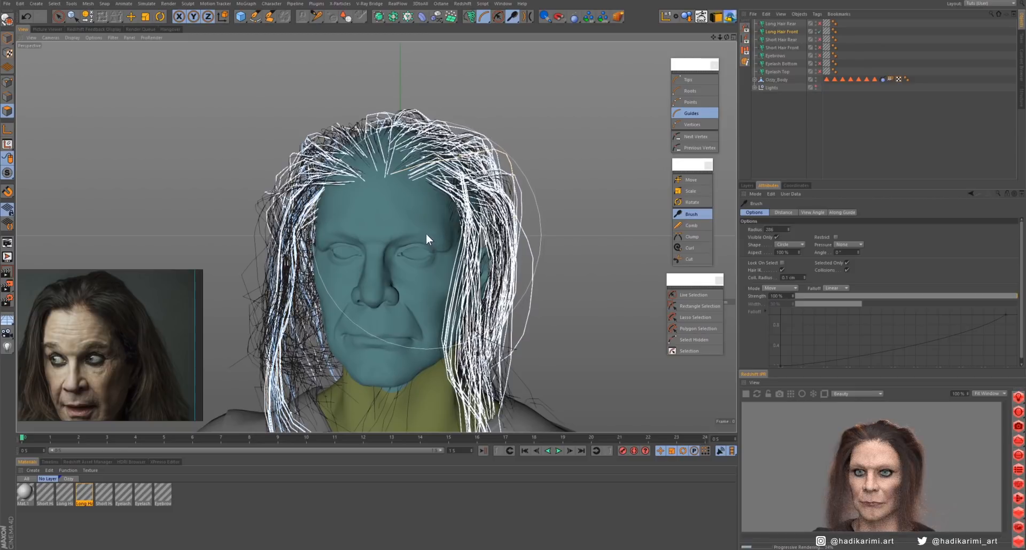
- In the Long Hair Front material, set the clump to 30% and the kink to 10%
double_click(84, 493)
left_click(135, 184)
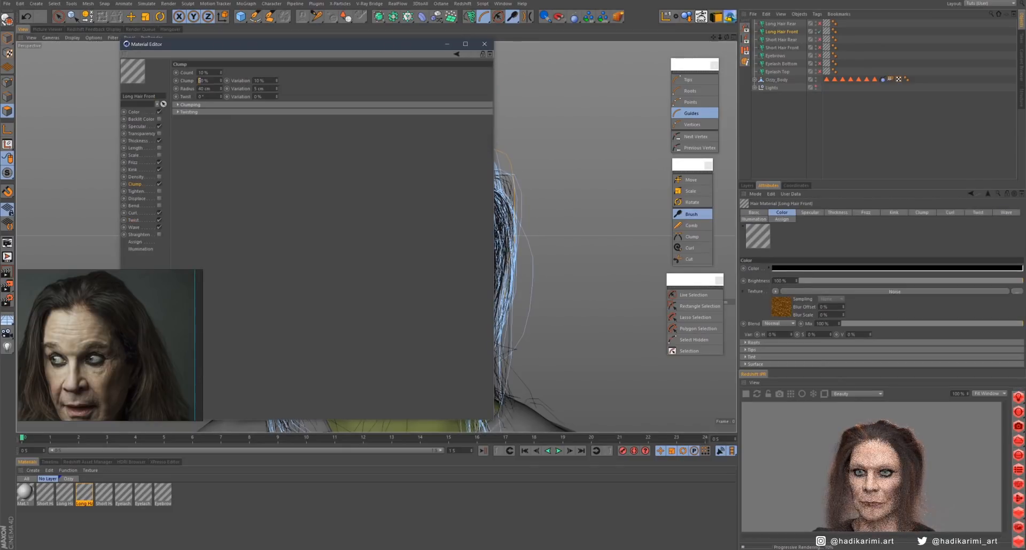
type("3")
key("Return")
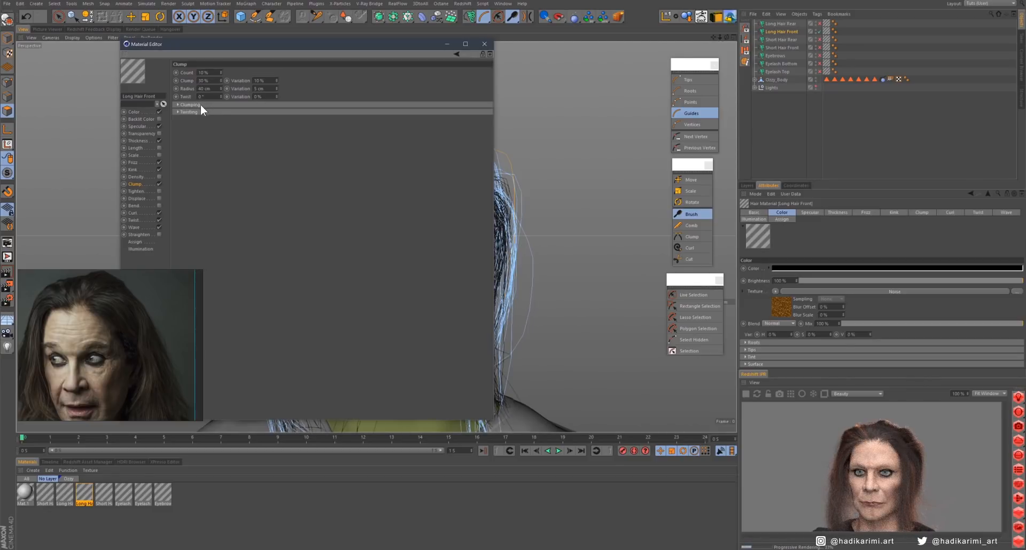
left_click(134, 169)
type("1")
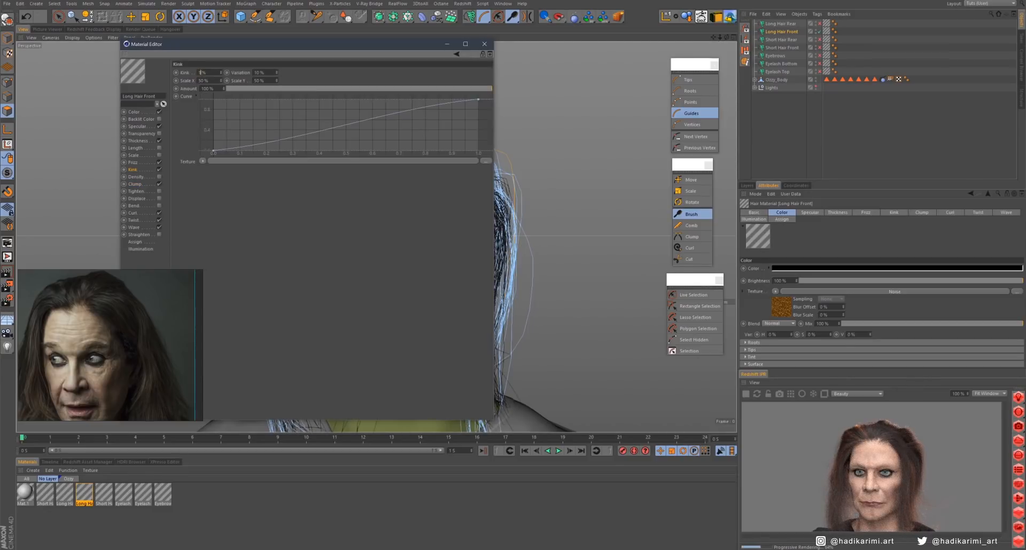
type("0")
key("Return")
- Enable all the hair, eyebrow and eyelash objects and compare the rendered hairstyle with the full portrait in the reference view
left_click(820, 23)
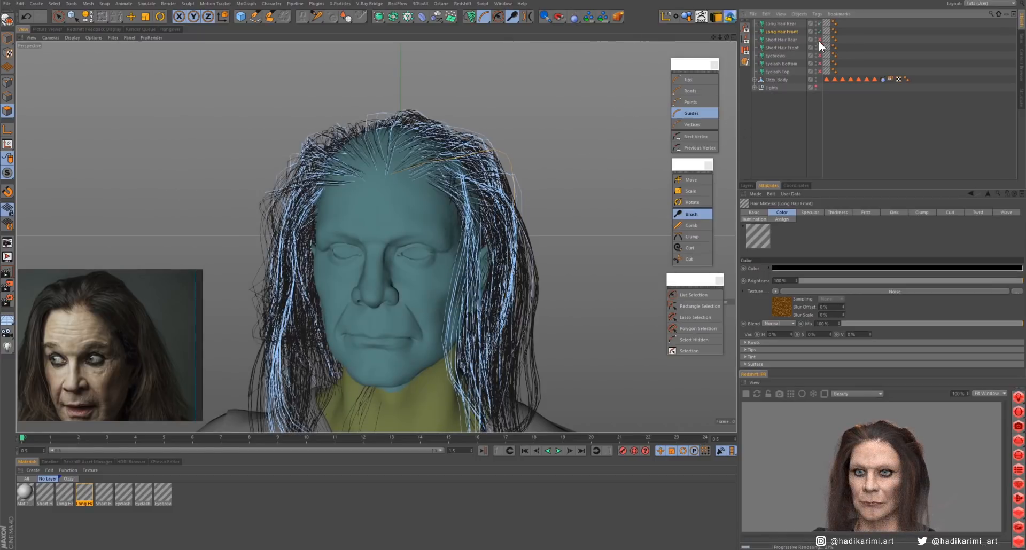
left_click(819, 73)
scroll(469, 289, "down", 4)
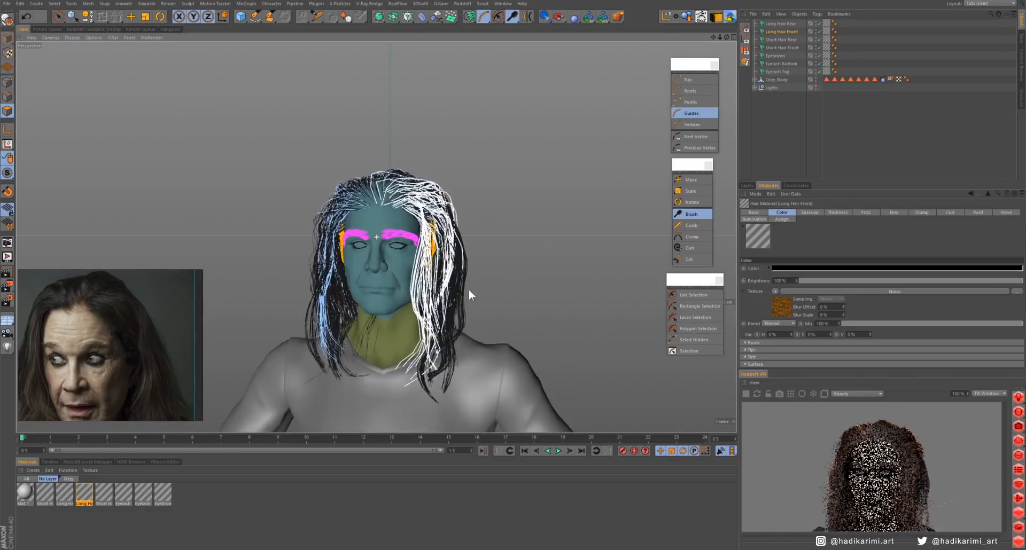
mouse_move(469, 290)
left_mouse_down("alt")
mouse_move(419, 290)
mouse_move(482, 303)
left_mouse_up("alt")
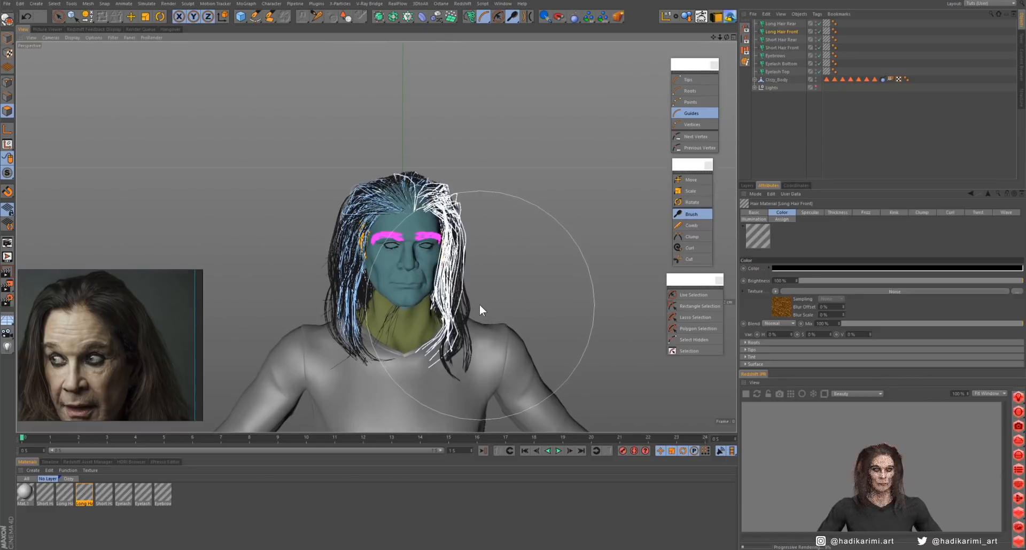
scroll(466, 290, "up", 5)
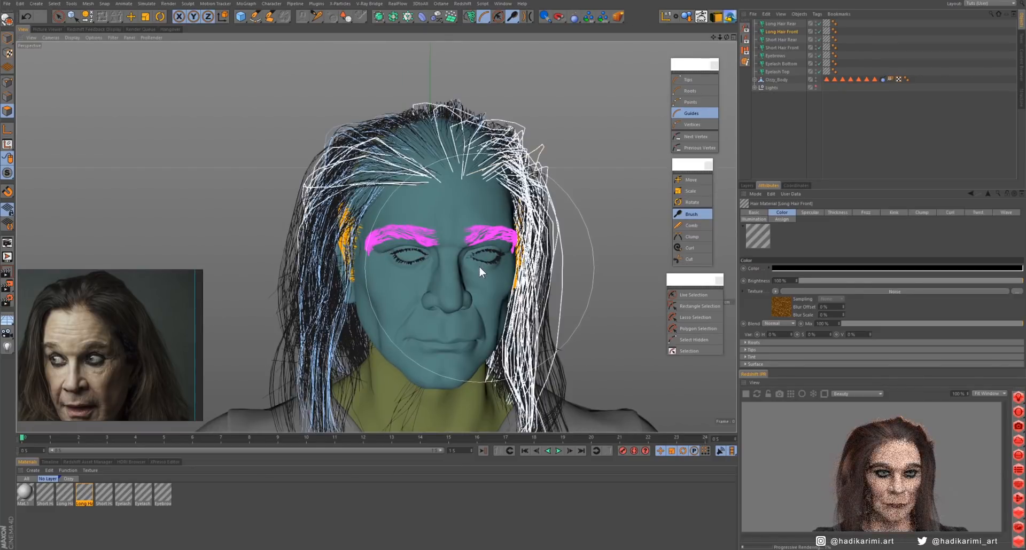
scroll(460, 290, "down", 4)
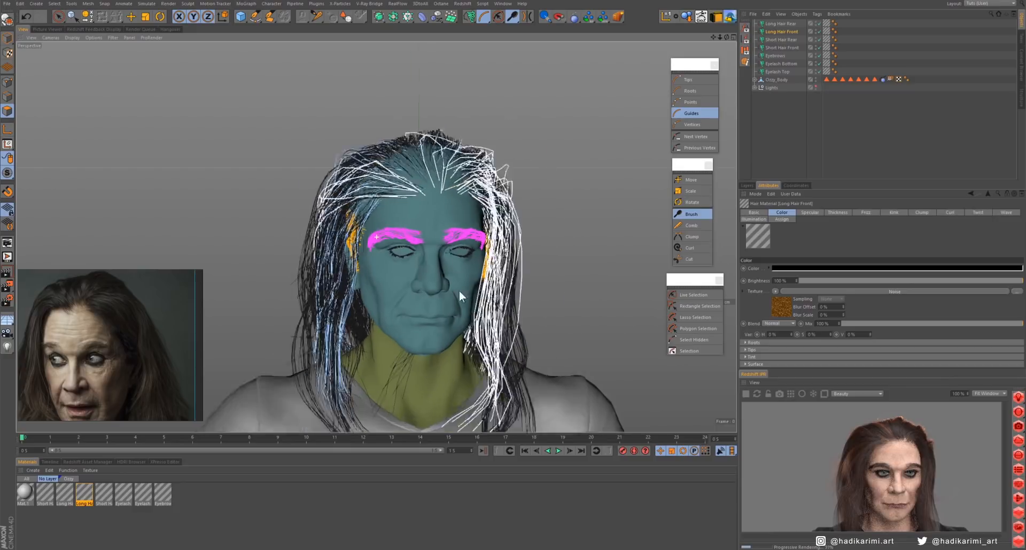
middle_click_drag(464, 315, 468, 271, "alt")
scroll(468, 271, "up", 3)
scroll(99, 347, "down", 3)
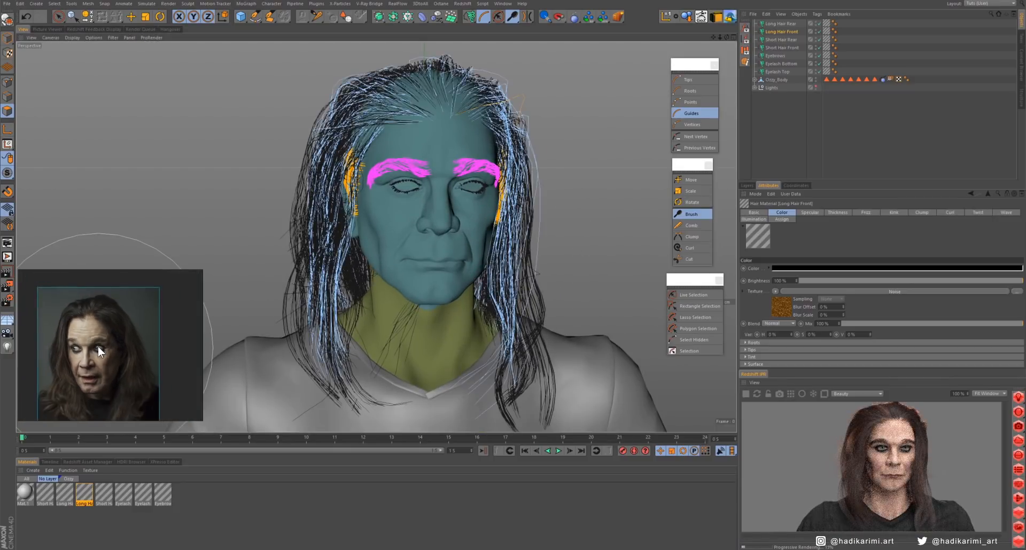
middle_click_drag(98, 346, 104, 332)
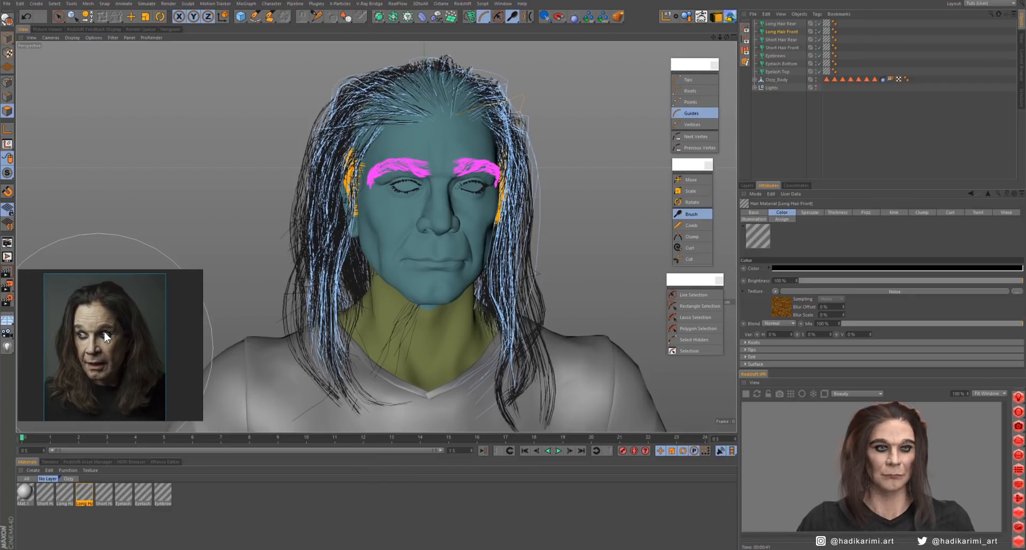
left_click(677, 249)
middle_click(407, 223)
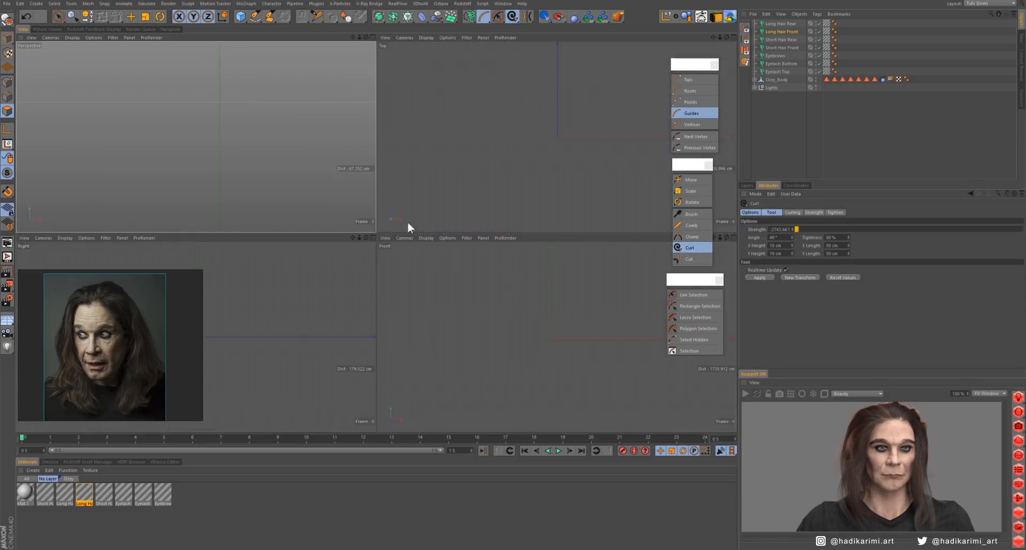
middle_click(358, 188)
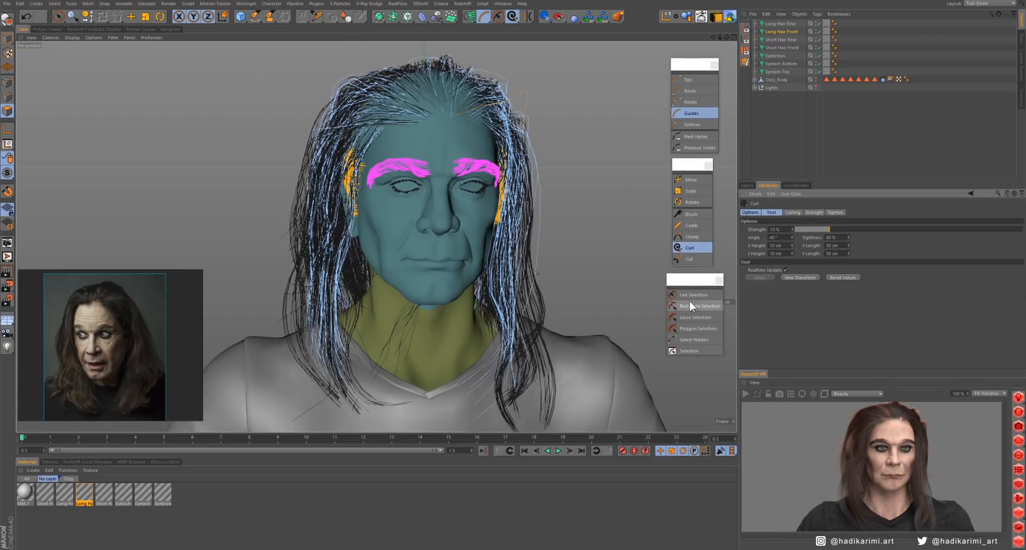
left_click(697, 225)
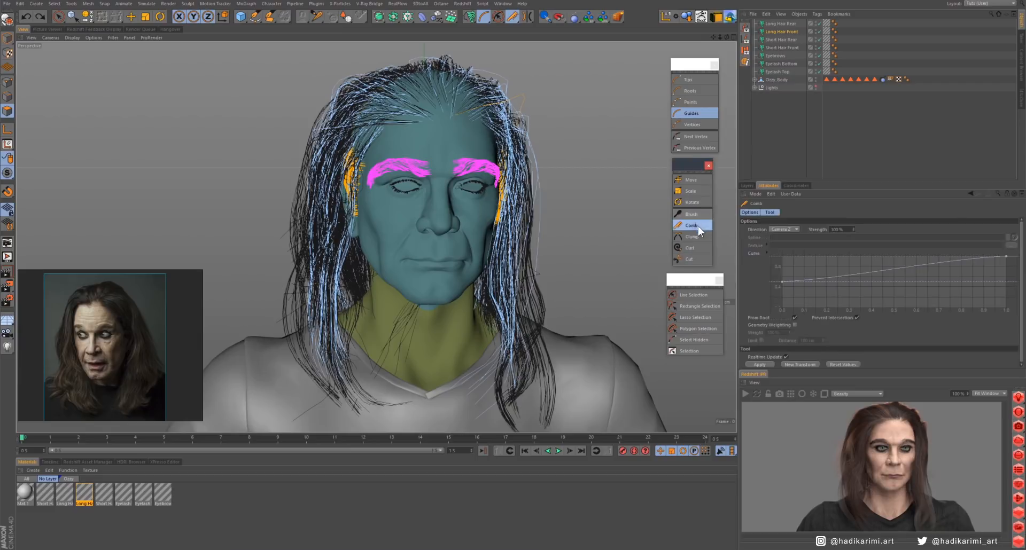
- Brush Long Hair Front's guides on the character's left side inward toward the face and neck
left_click(695, 216)
left_click_drag(565, 306, 536, 265, "alt")
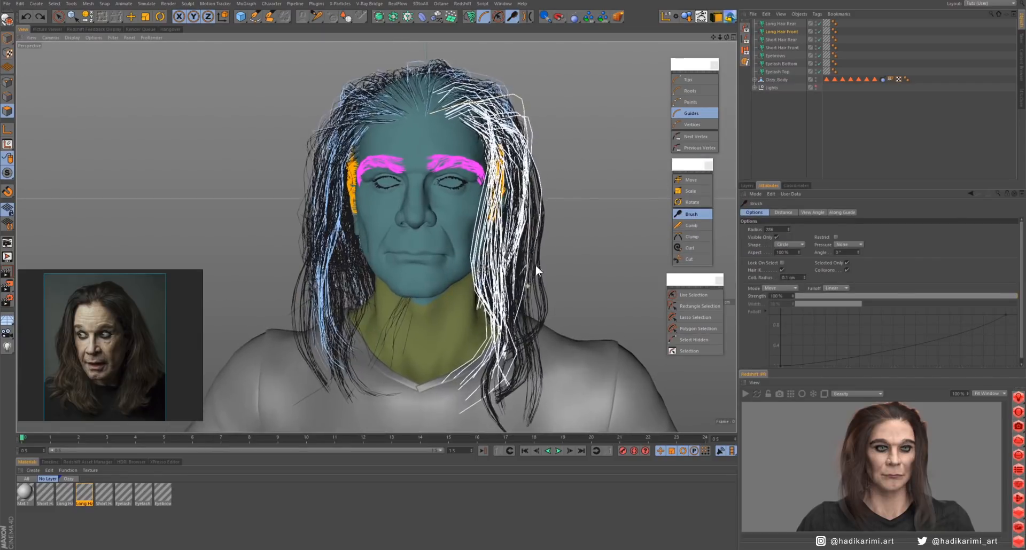
right_click_drag(536, 265, 512, 298, "alt")
- Select only Long Hair Front and brush its lower guides from the side to adjust their fall over the chest
left_click(782, 24, "ctrl")
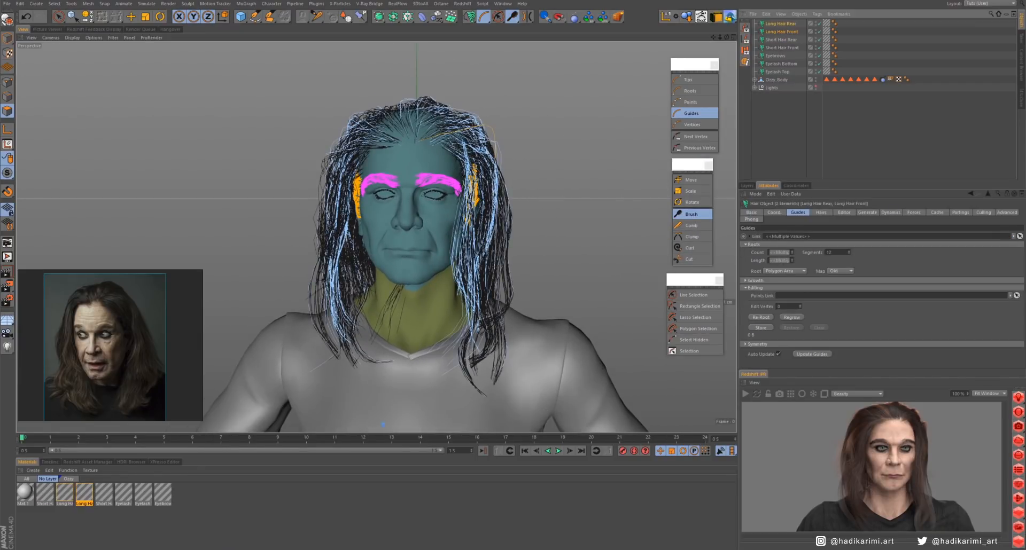
left_click(781, 32)
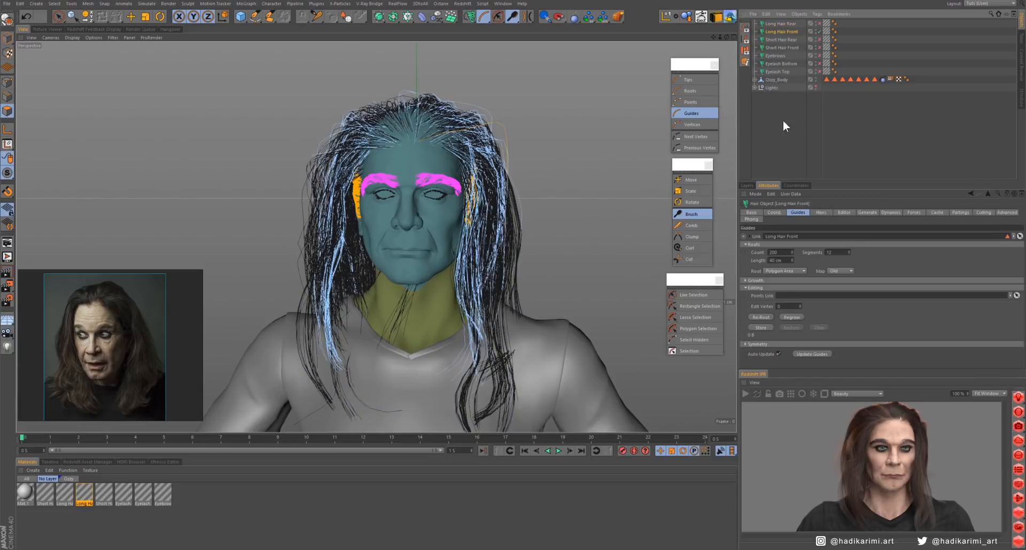
left_click_drag(631, 268, 515, 278, "alt")
left_click_drag(627, 195, 614, 230)
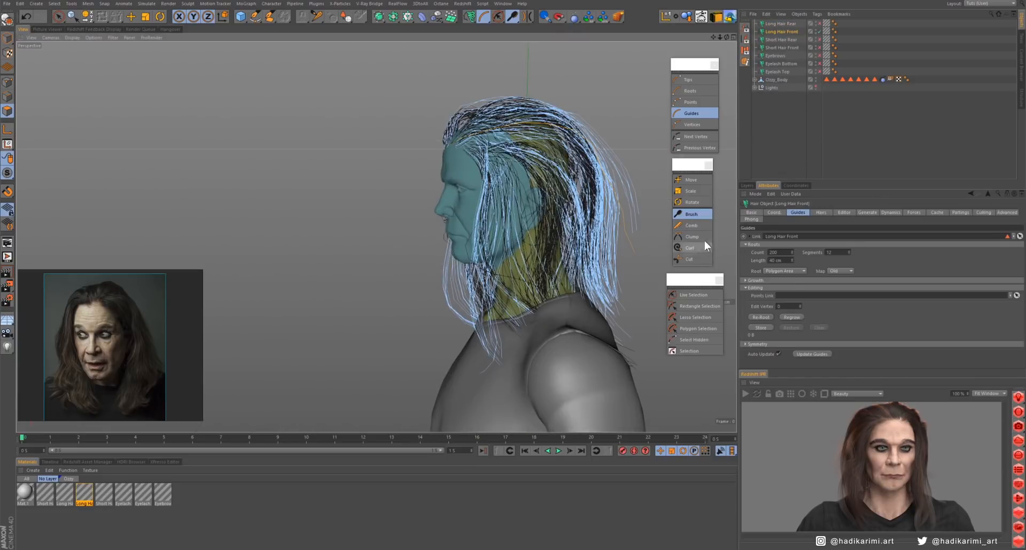
left_click(694, 215)
mouse_move(532, 322)
left_mouse_down()
mouse_move(472, 393)
mouse_move(570, 355)
mouse_move(561, 305)
left_mouse_up()
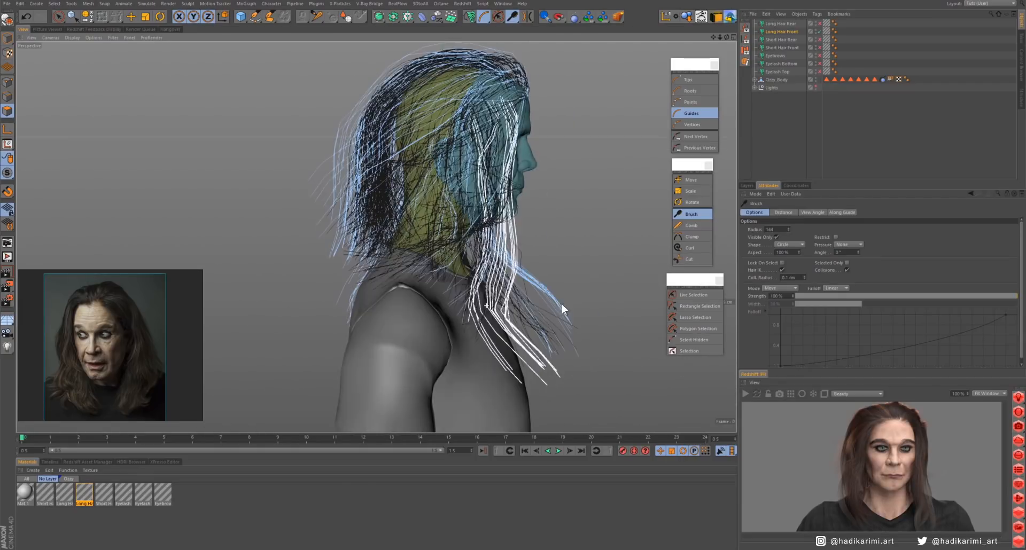
mouse_move(550, 344)
left_mouse_down()
mouse_move(518, 390)
mouse_move(505, 290)
left_mouse_up()
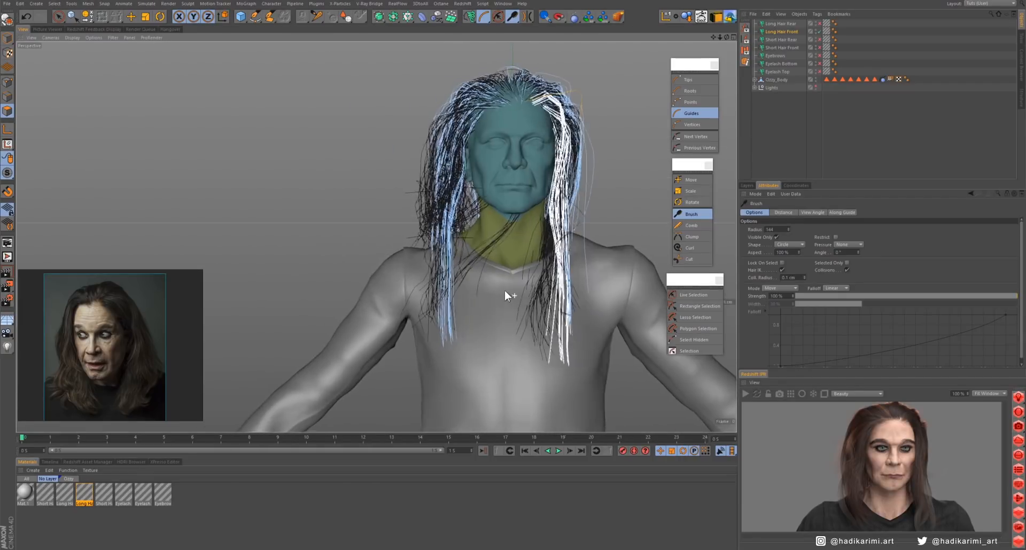
- Brush the long front guides on the character's right side into a wavy lock with tips bending over the chest
middle_click_drag(502, 291, 473, 292)
mouse_move(454, 299)
left_mouse_down()
mouse_move(441, 325)
mouse_move(466, 332)
left_mouse_up()
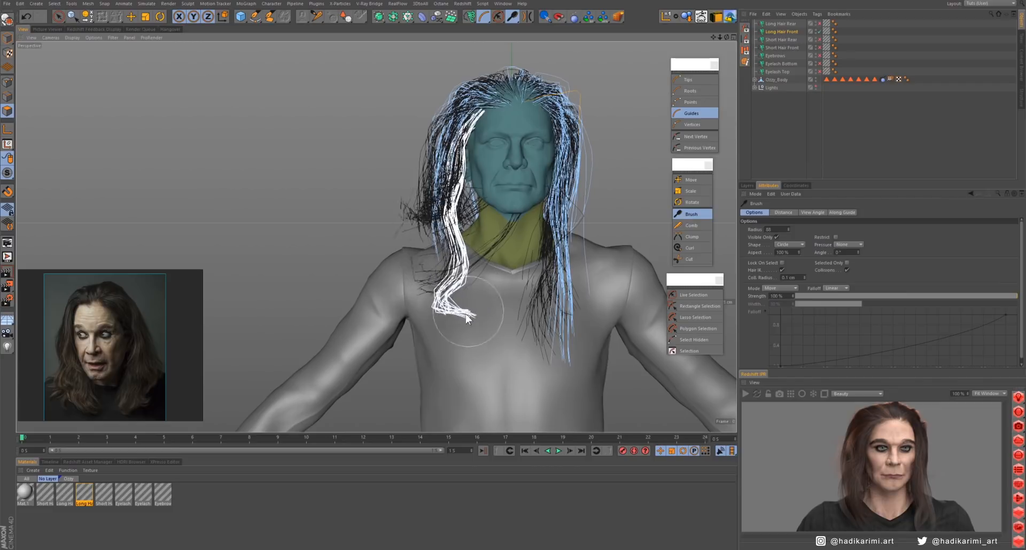
left_click_drag(447, 233, 466, 239)
middle_click_drag(466, 239, 459, 300, "alt")
mouse_move(448, 297)
left_mouse_down()
mouse_move(460, 321)
mouse_move(439, 326)
left_mouse_up()
- Brush the long front guides on the character's left side into a matching wave that curves in toward the chest
left_click_drag(556, 284, 568, 287)
left_click_drag(566, 327, 551, 332)
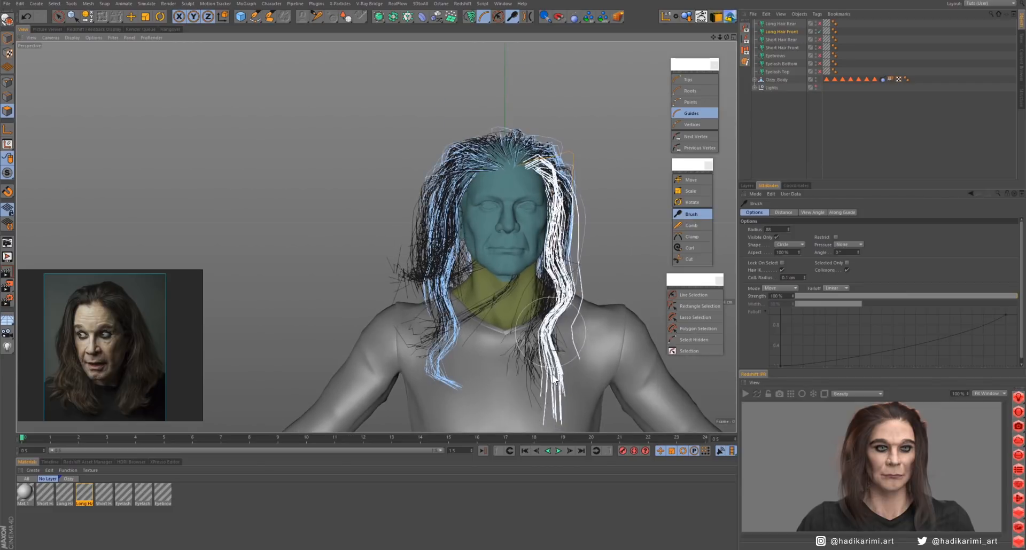
left_click_drag(554, 379, 512, 364)
left_click_drag(581, 350, 589, 352, "alt")
mouse_move(515, 342)
left_mouse_down()
mouse_move(534, 364)
mouse_move(556, 342)
mouse_move(575, 342)
left_mouse_up()
left_click(693, 295)
scroll(609, 281, "up", 3)
left_click(692, 215)
mouse_move(575, 325)
left_mouse_down()
mouse_move(641, 315)
mouse_move(566, 337)
left_mouse_up()
key("ctrl+z")
- Restrict the Brush to selected guides, select the inner strand on the character's left side, and bend it toward the chest
left_click(847, 270)
left_click(693, 295)
left_click(691, 215)
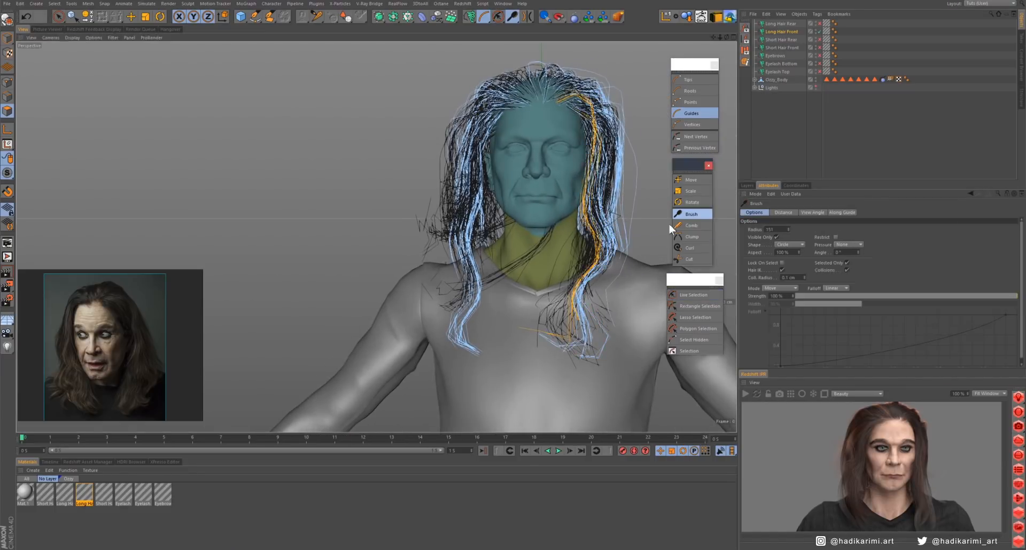
mouse_move(580, 299)
left_mouse_down()
mouse_move(553, 320)
mouse_move(495, 336)
mouse_move(556, 321)
left_mouse_up()
middle_click_drag(574, 267, 547, 268)
mouse_move(580, 262)
left_mouse_down()
mouse_move(564, 254)
mouse_move(577, 259)
left_mouse_up()
left_click_drag(577, 259, 599, 235, "alt")
- Enable Long Hair Rear and render a preview of both long hair objects together
left_click(744, 394)
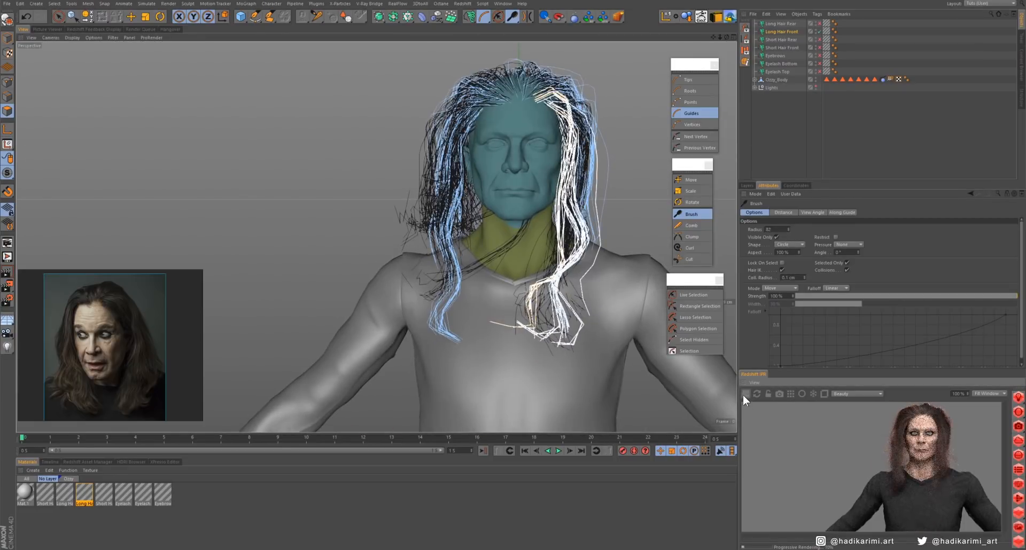
left_click(819, 23)
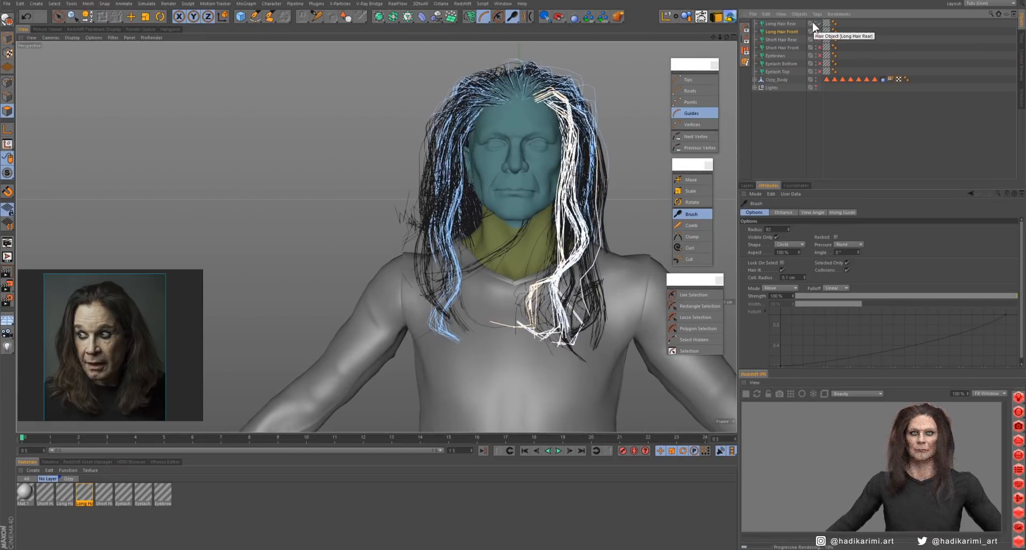
left_click(746, 395)
middle_click_drag(541, 117, 505, 197, "alt")
right_click_drag(505, 197, 540, 197, "alt")
- Add Long Hair Rear to the selection, turn off Selected Only, and brush both objects' guides inward along the sides
left_click(784, 23, "ctrl")
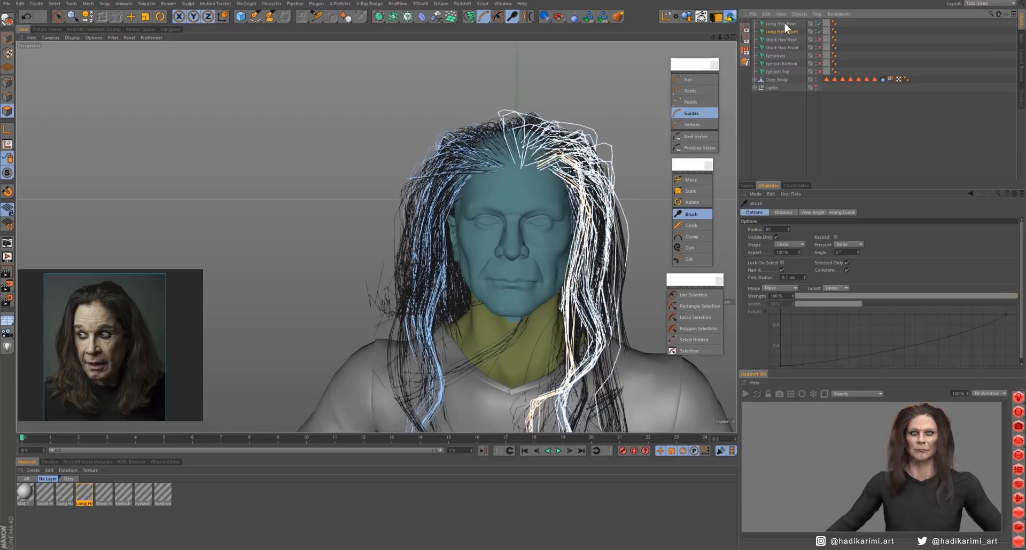
left_click(692, 214)
left_click(847, 262)
mouse_move(577, 198)
middle_mouse_down("alt")
mouse_move(511, 200)
mouse_move(540, 194)
middle_mouse_up("alt")
left_click_drag(324, 187, 344, 193)
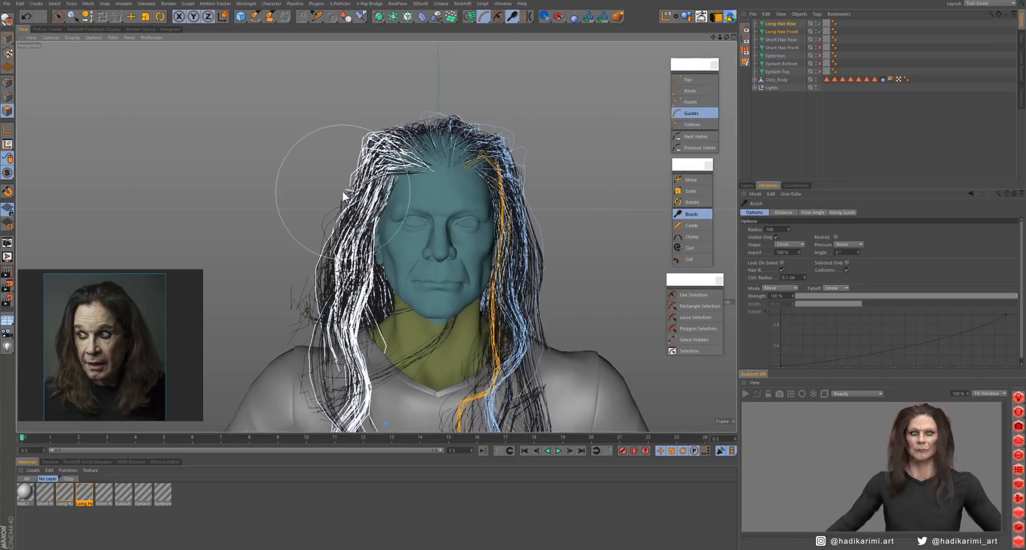
- Refine the outer silhouette of both long hair objects with brush strokes at the temples, cheeks and shoulders on each side
left_click_drag(513, 214, 521, 200, "alt")
left_click_drag(341, 210, 353, 209)
left_click_drag(540, 183, 538, 182)
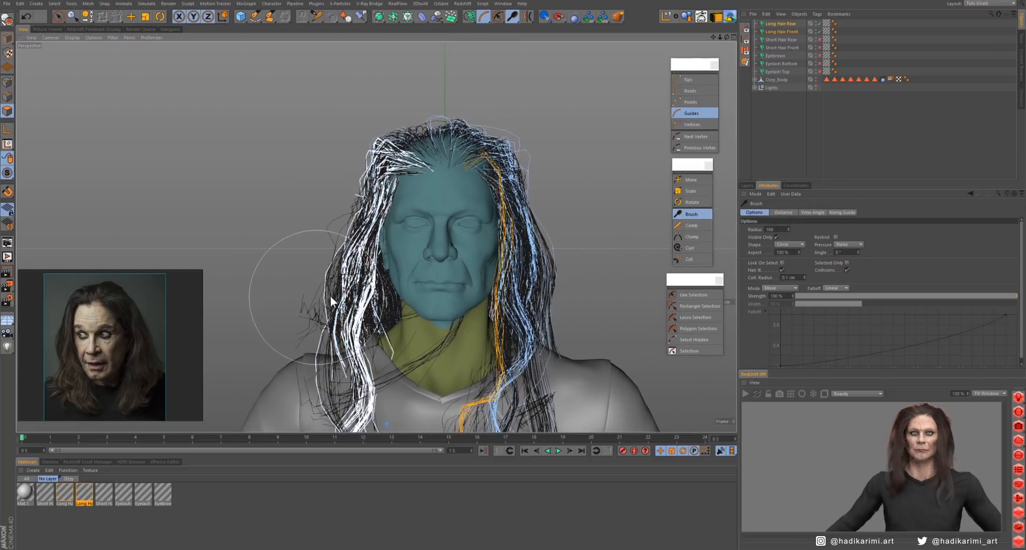
left_click_drag(329, 298, 340, 296)
middle_click_drag(553, 303, 546, 301)
left_click_drag(370, 140, 379, 146)
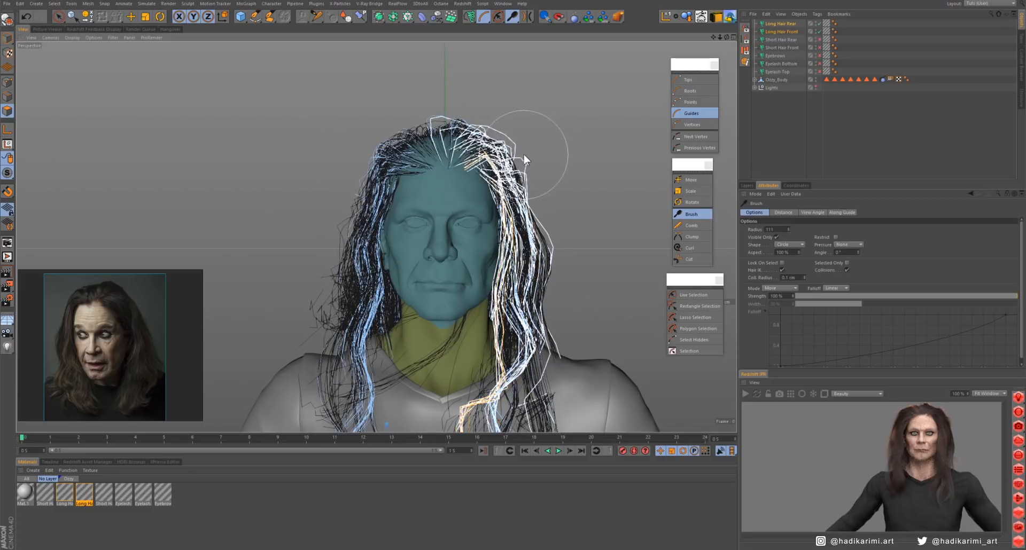
- Brush the guides over the crown and down the back of the head to smooth the hair's profile
middle_click_drag(445, 228, 447, 162, "alt")
left_click_drag(377, 237, 457, 177, "alt")
middle_click_drag(457, 176, 490, 220, "alt")
middle_click_drag(299, 147, 327, 147)
left_click_drag(324, 146, 345, 155)
left_click_drag(409, 74, 414, 82)
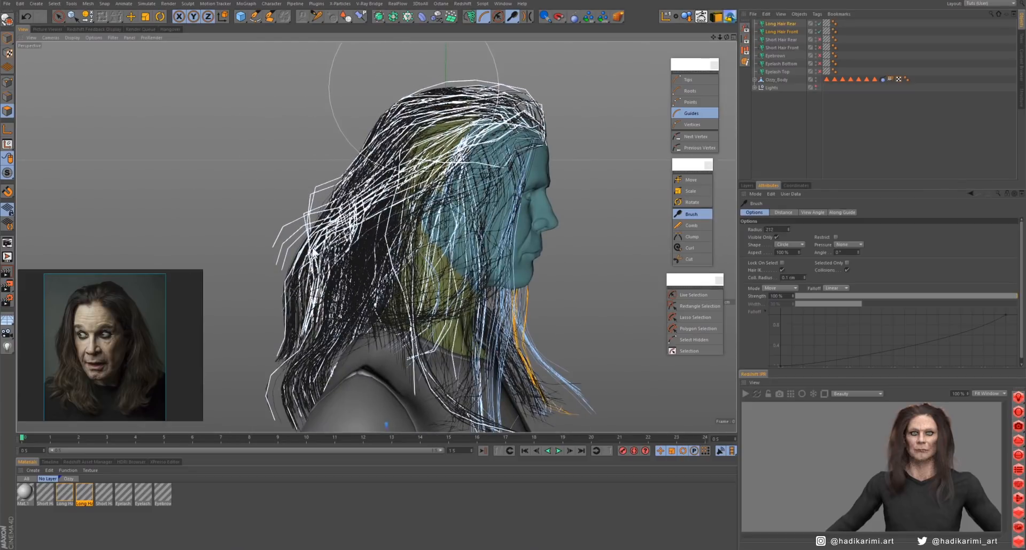
left_click_drag(285, 307, 291, 305)
mouse_move(316, 269)
left_mouse_down()
mouse_move(335, 252)
mouse_move(262, 289)
left_mouse_up()
- Render the reshaped hair and examine it from the front and closer up
left_click(745, 395)
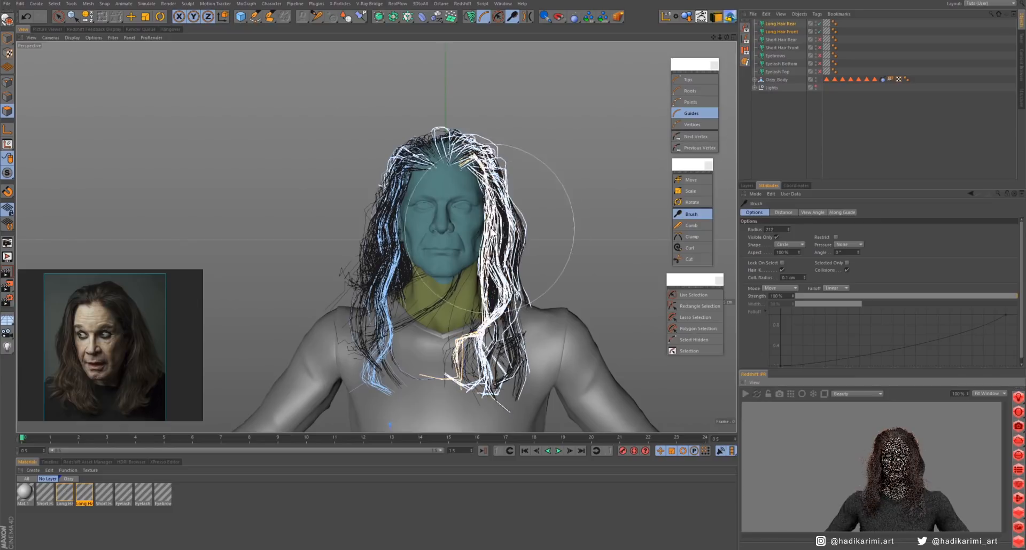
right_click_drag(485, 226, 529, 225, "alt")
mouse_move(529, 224)
left_mouse_down("alt")
mouse_move(497, 232)
mouse_move(530, 245)
mouse_move(524, 231)
left_mouse_up("alt")
left_click(747, 395)
middle_click_drag(521, 278, 519, 213, "alt")
right_click_drag(519, 214, 488, 218, "alt")
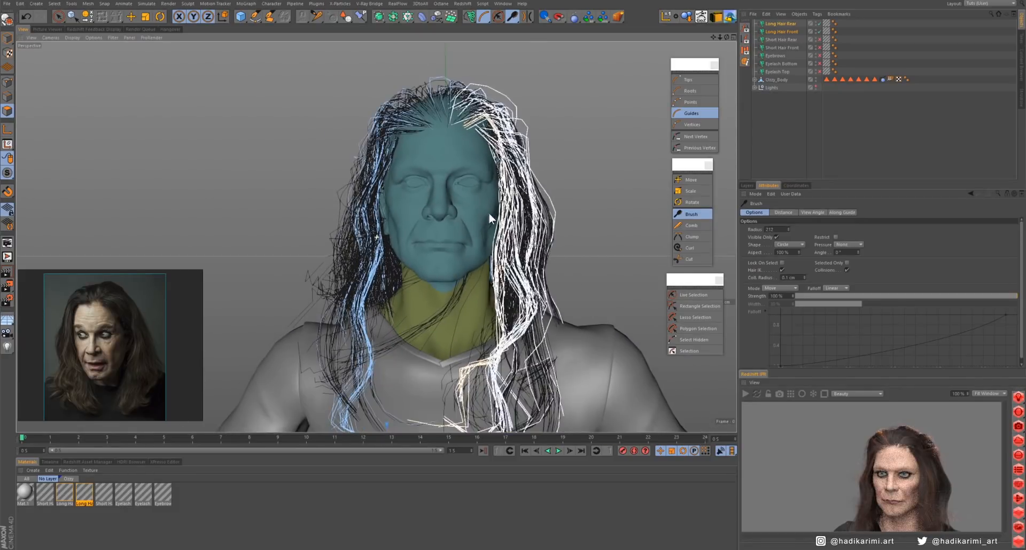
- Open the Long Hair Front material's Clump settings and restart the render preview
left_click(787, 31)
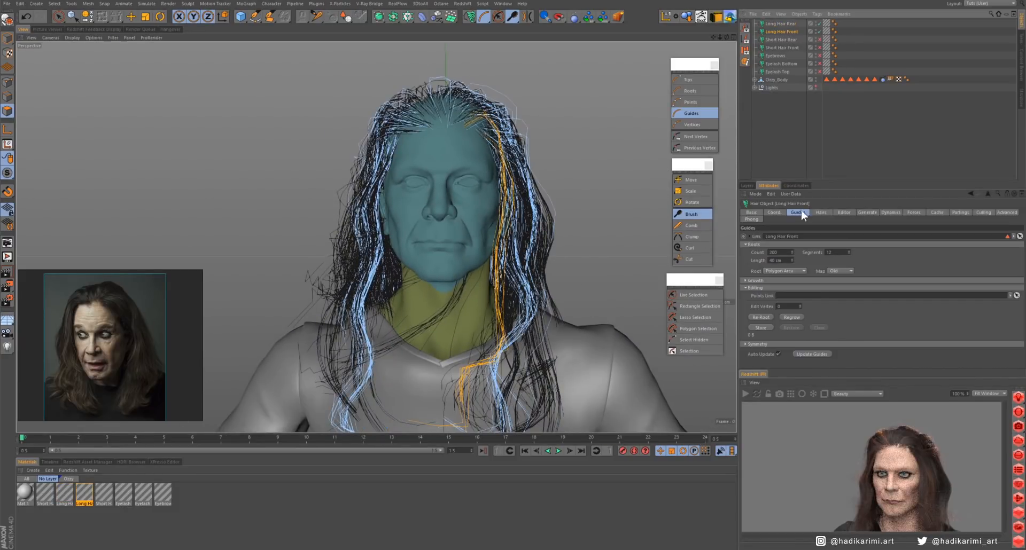
double_click(84, 492)
left_click(135, 185)
left_click(746, 395)
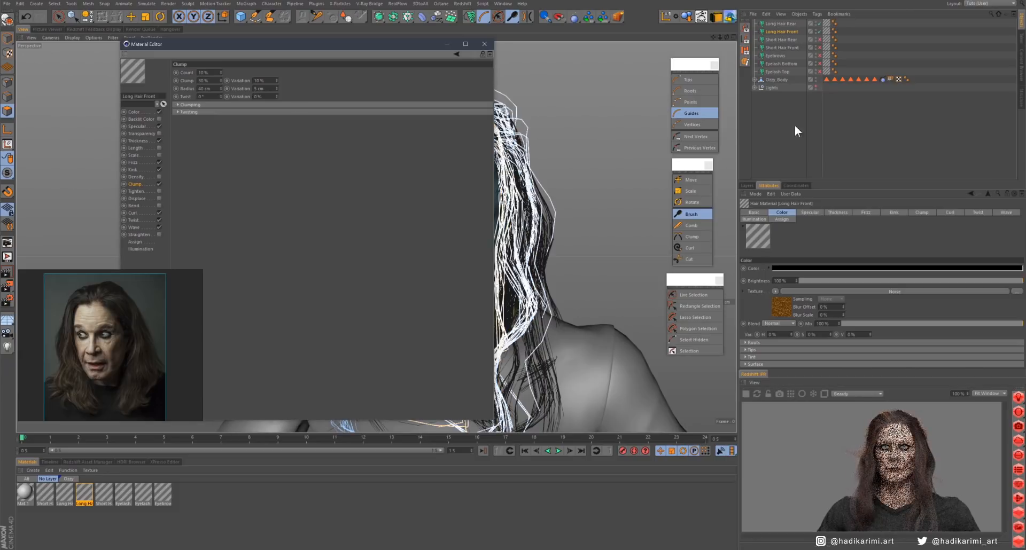
- Close the material settings and raise Long Hair Front's guide count to 400
left_click(783, 33)
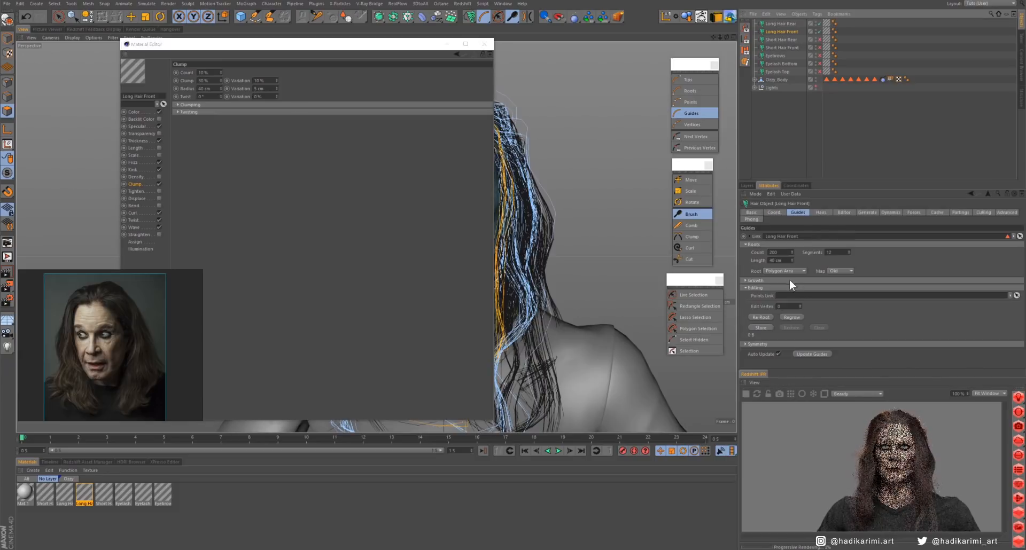
left_click(821, 212)
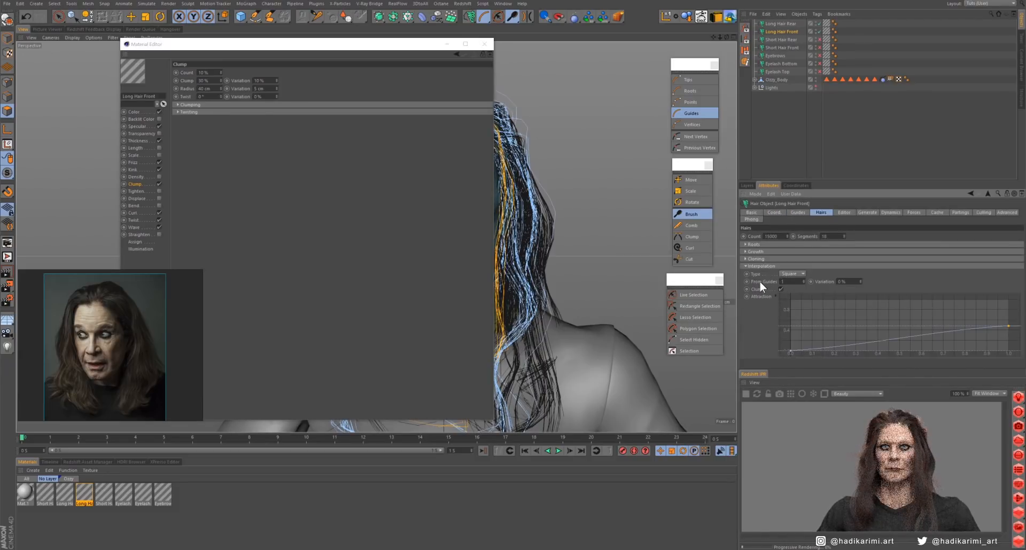
left_click(794, 213)
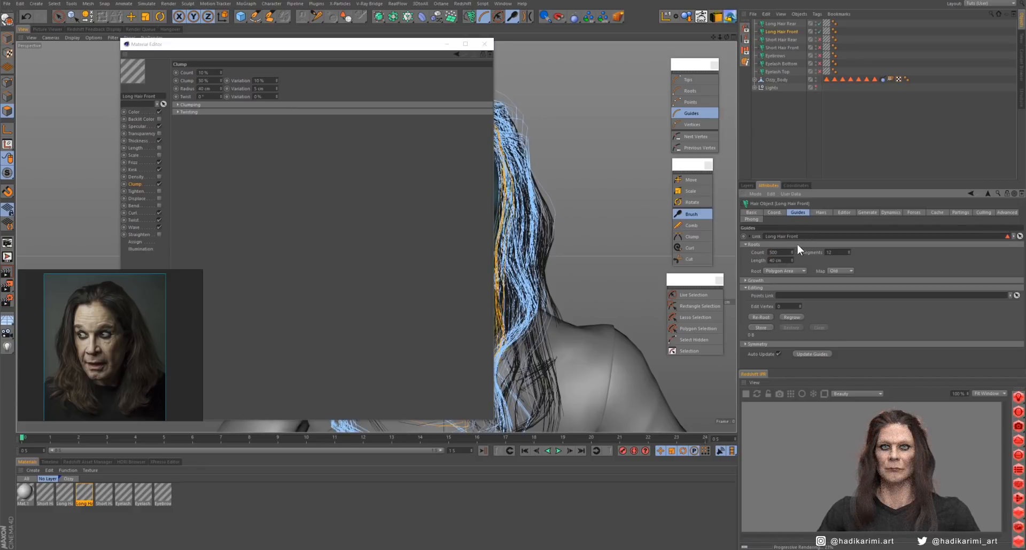
left_click(484, 44)
double_click(776, 252)
type("5000")
key("Return")
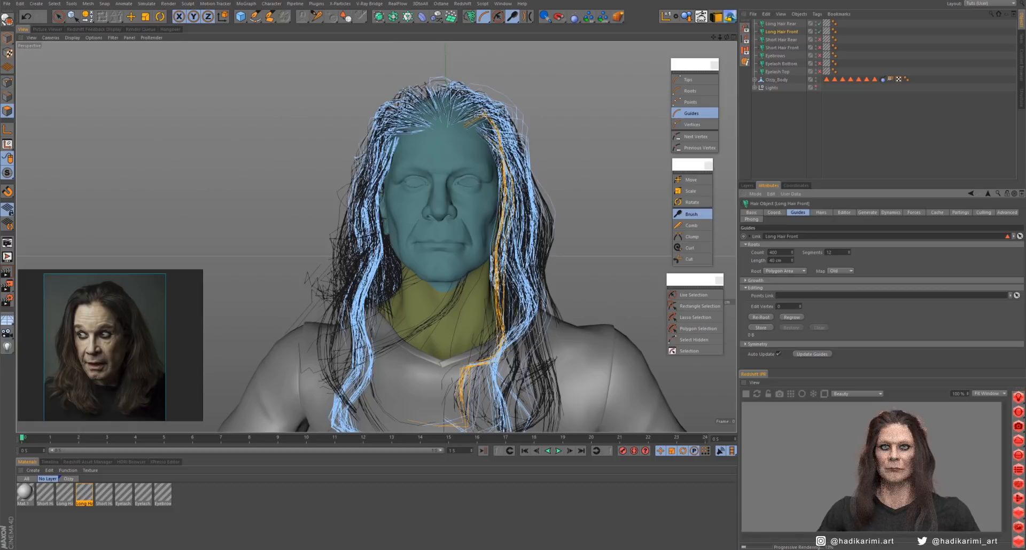
- Give Long Hair Rear 400 guides and set its hair interpolation to 1 guide
left_click(826, 142)
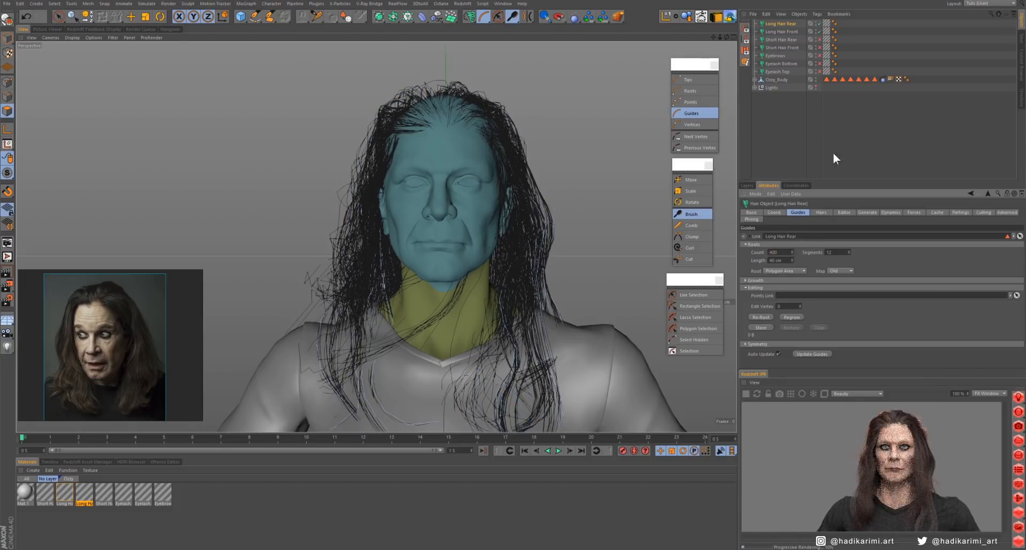
left_click(781, 24)
left_click(820, 213)
double_click(787, 282)
type("1")
key("Return")
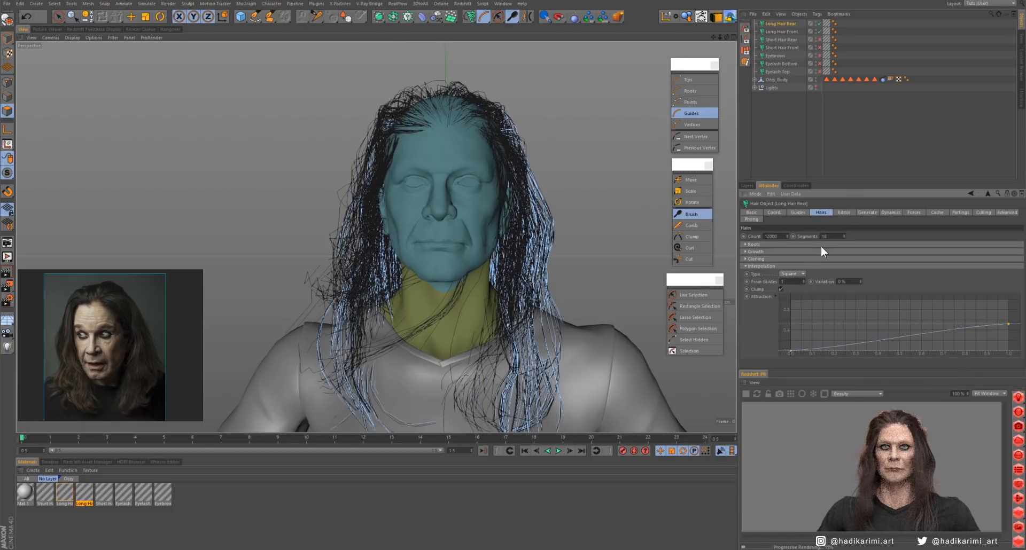
- In the Long Hair Rear material, enable Curl and set its amount to 10%
left_click_drag(641, 235, 539, 256, "alt")
middle_click_drag(617, 283, 523, 259, "alt")
double_click(65, 492)
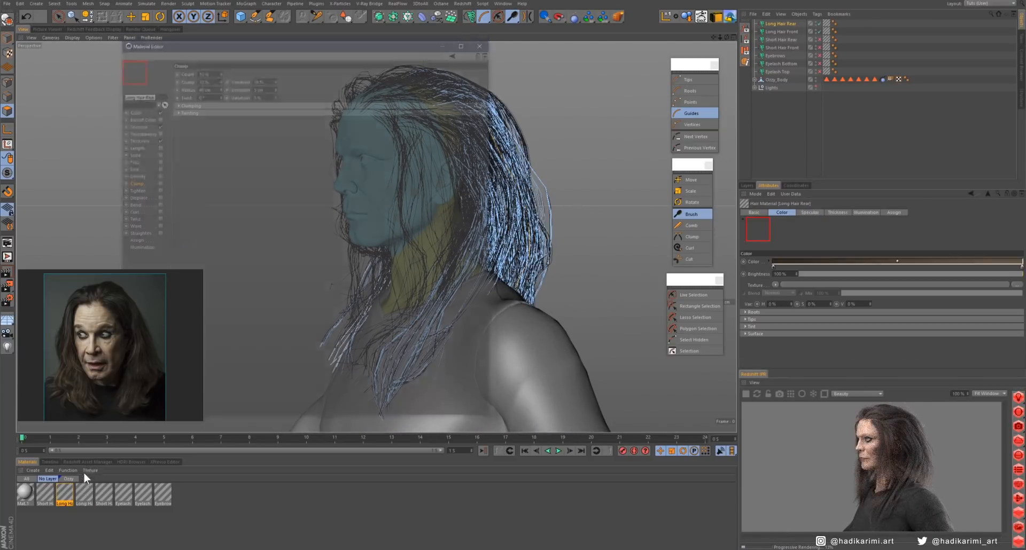
left_click(159, 213)
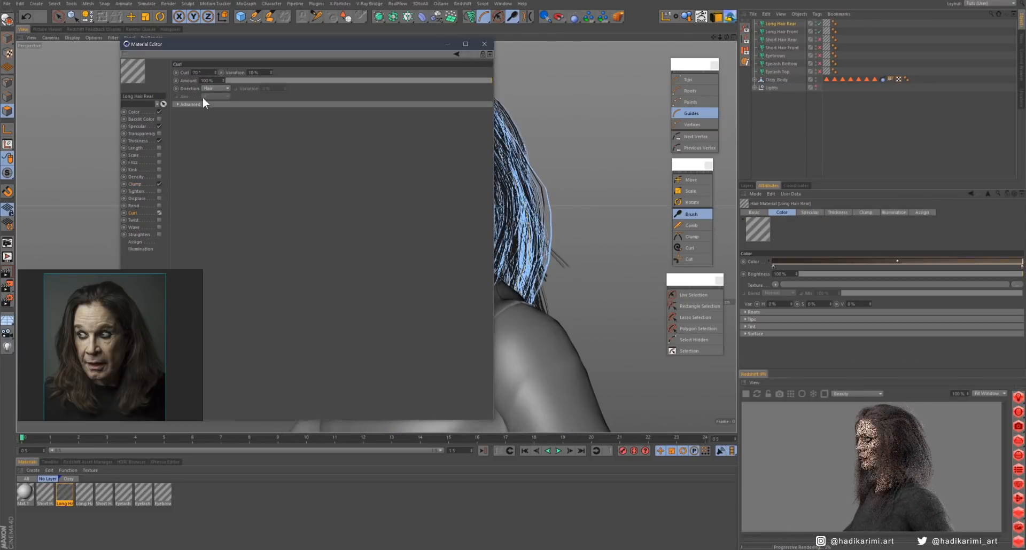
double_click(205, 81)
type("10")
key("Return")
- Enable Kink with an amount of 5% and Twist with an amount of 10% in the Long Hair Rear material
left_click(159, 170)
double_click(207, 88)
type("10")
key("Return")
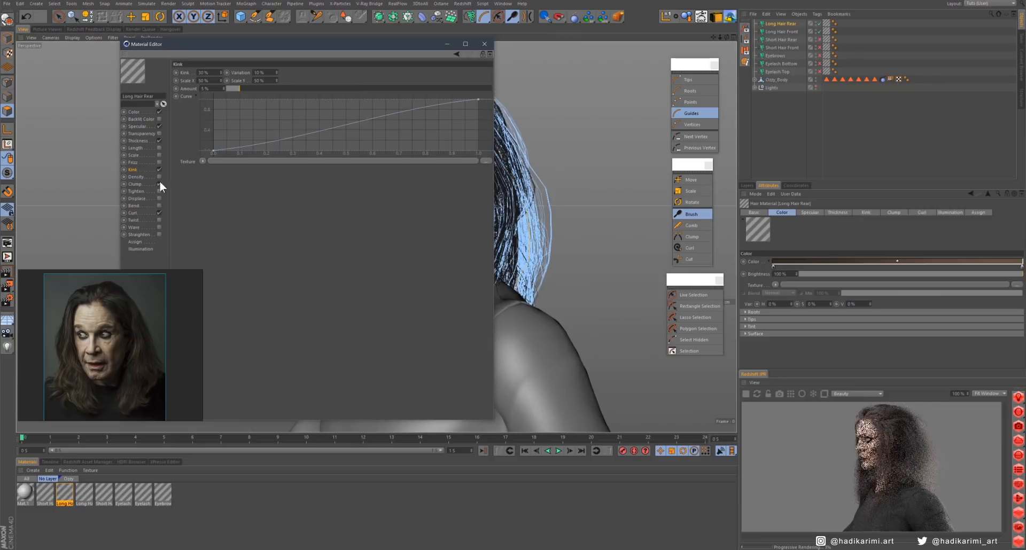
left_click(159, 219)
double_click(207, 88)
type("10")
key("Return")
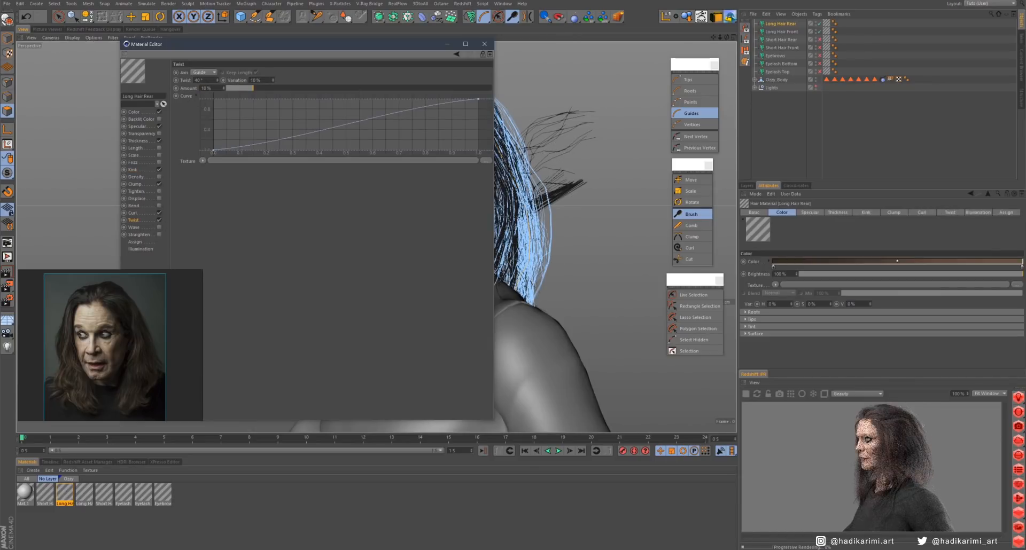
- In the Long Hair Rear material, enable Wave with an amount of 20% and Frizz with an amount of 2%
left_click(159, 227)
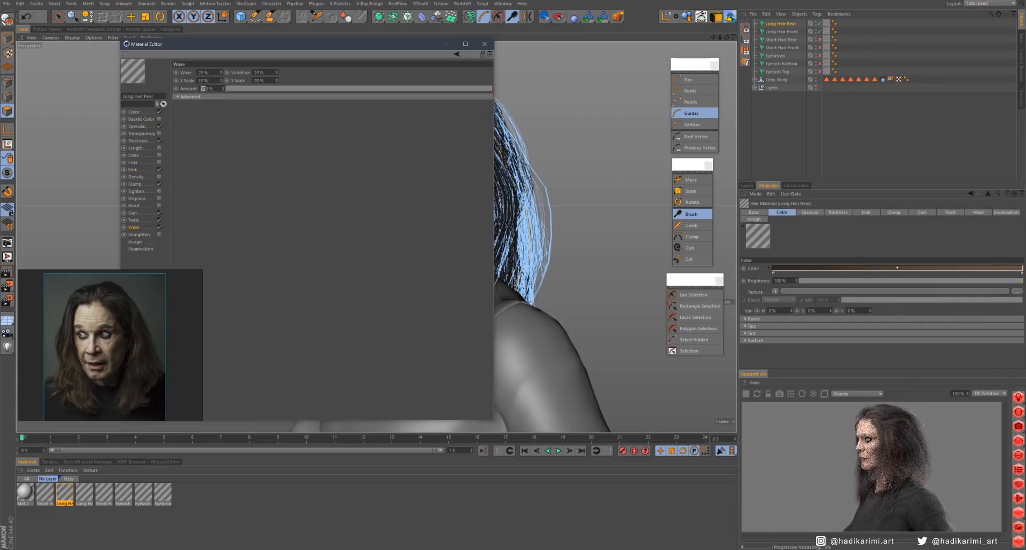
type("20")
key("Return")
left_click(139, 170)
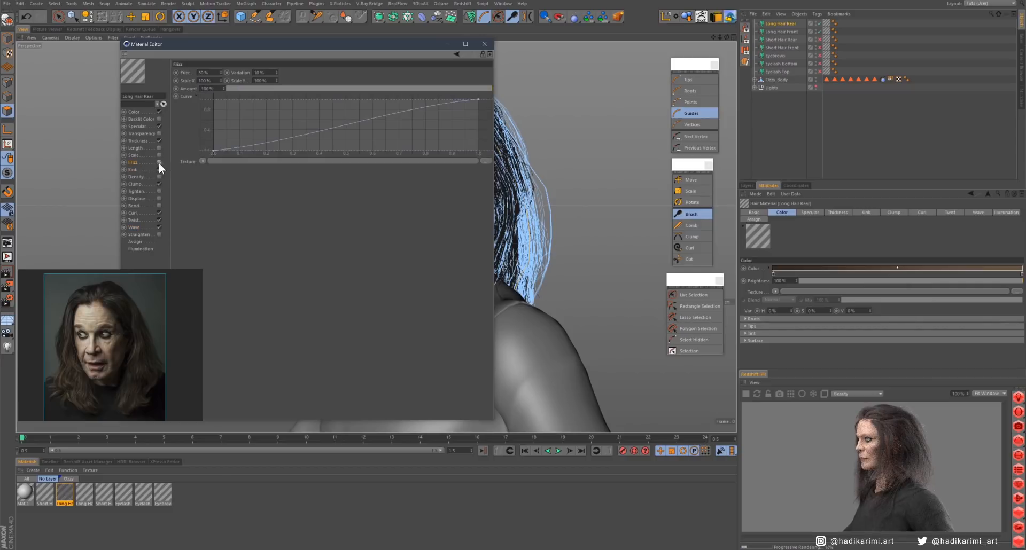
left_click_drag(211, 89, 187, 97)
type("2")
key("Return")
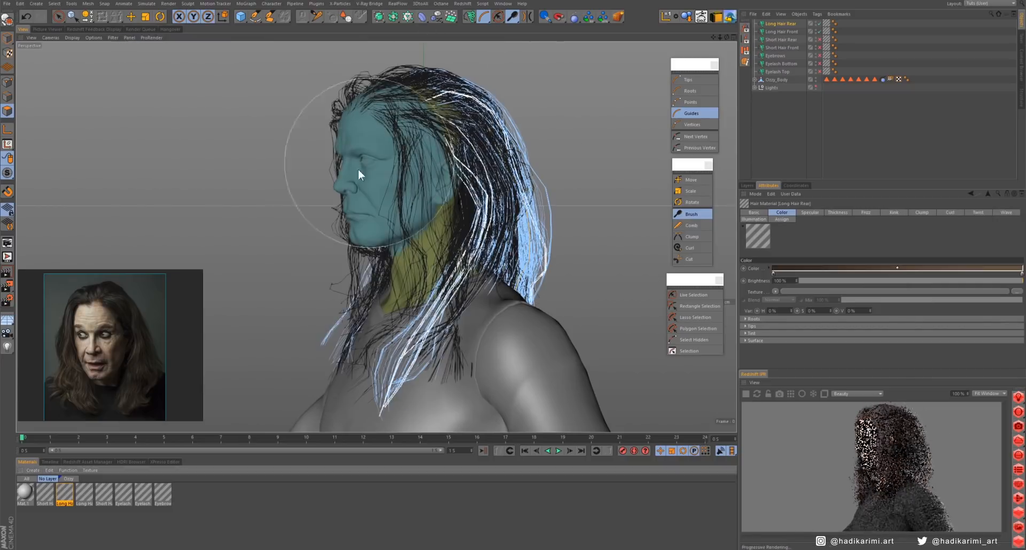
double_click(84, 493)
double_click(68, 489)
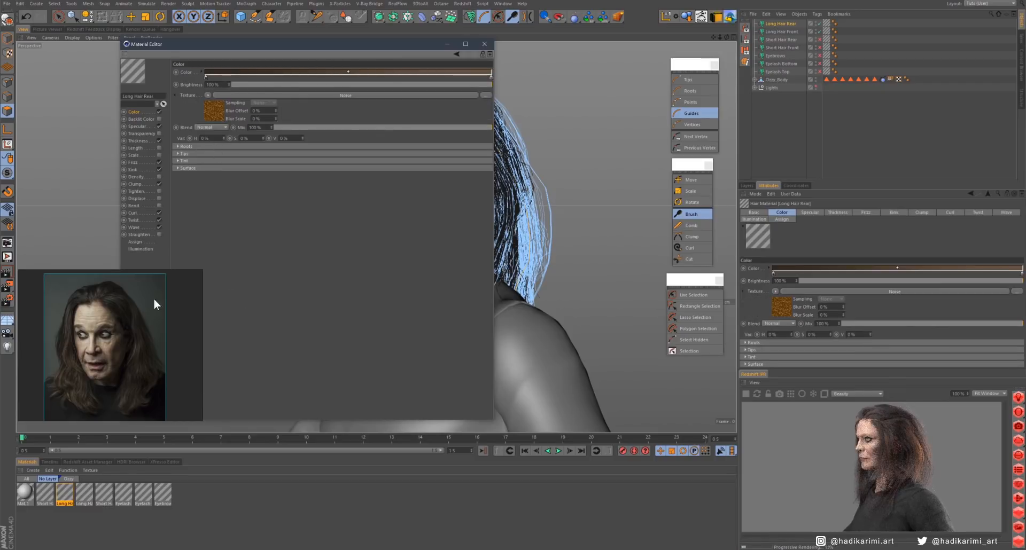
double_click(45, 493)
left_click(487, 46)
- Adjust the editor preview display and detail of Long Hair Rear and Long Hair Front together
left_click_drag(348, 234, 420, 226, "alt")
left_click(784, 31, "ctrl")
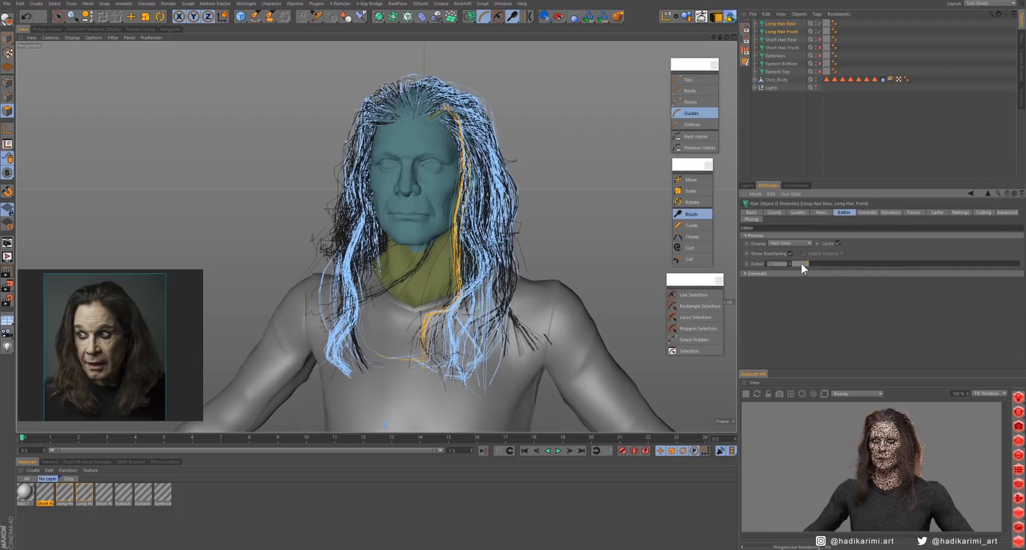
left_click(793, 131)
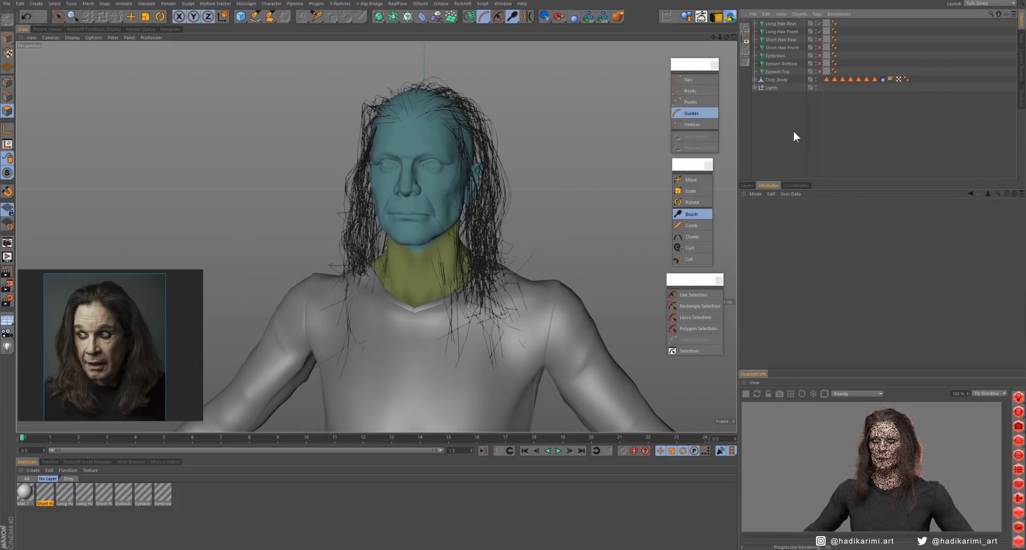
left_click(786, 24)
left_click(787, 33, "ctrl")
left_click(791, 244)
left_click(792, 258)
left_click(784, 159)
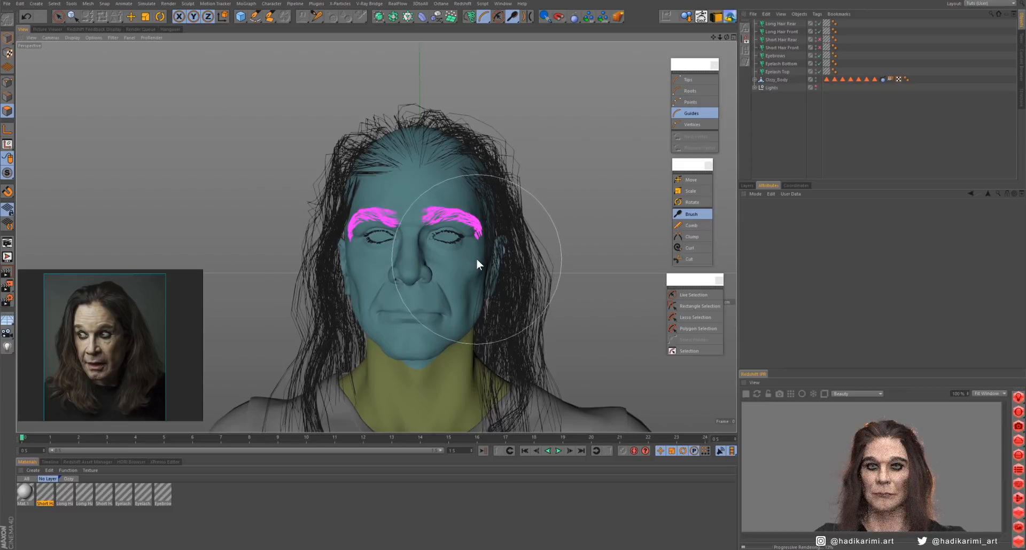
- Check the hair from the front and three-quarter views, and disable the eyebrow and eyelash hair objects
left_click_drag(431, 271, 473, 280, "alt")
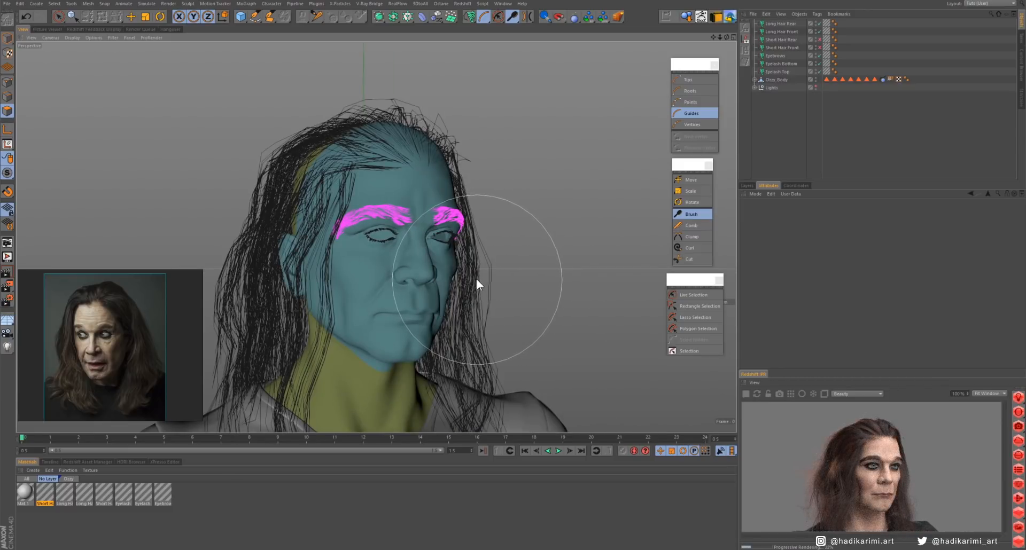
left_click_drag(476, 280, 437, 278, "alt")
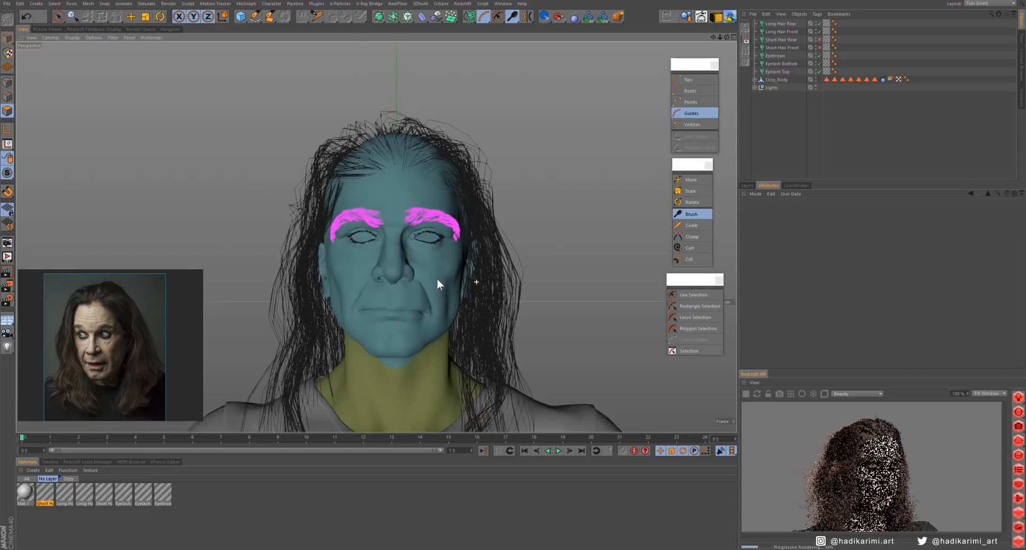
middle_click_drag(463, 305, 500, 172, "alt")
left_click_drag(822, 72, 823, 73)
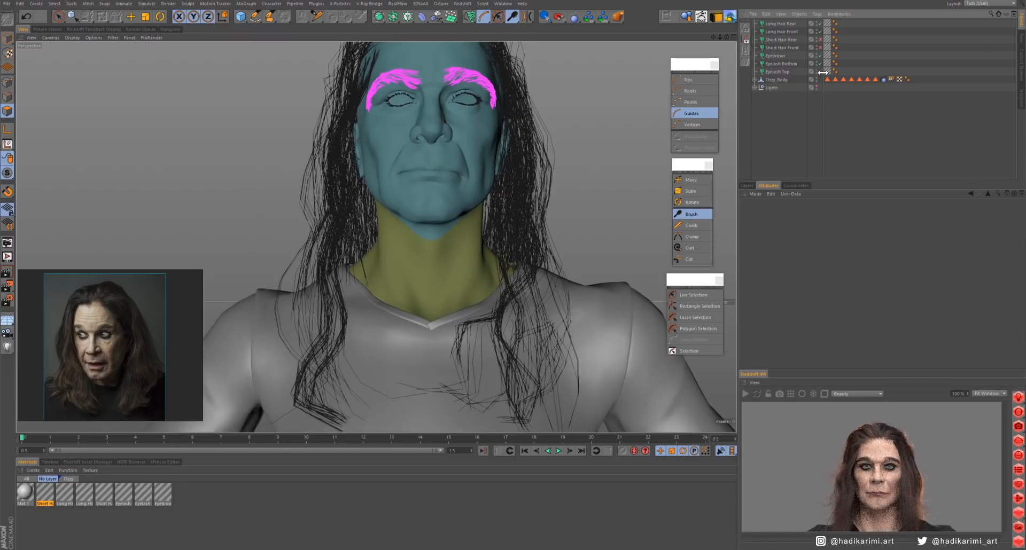
- In Long Hair Front, limit the Brush to selected guides and pull a front lock on the character's right toward the chest
left_click(781, 32)
scroll(413, 222, "up", 3)
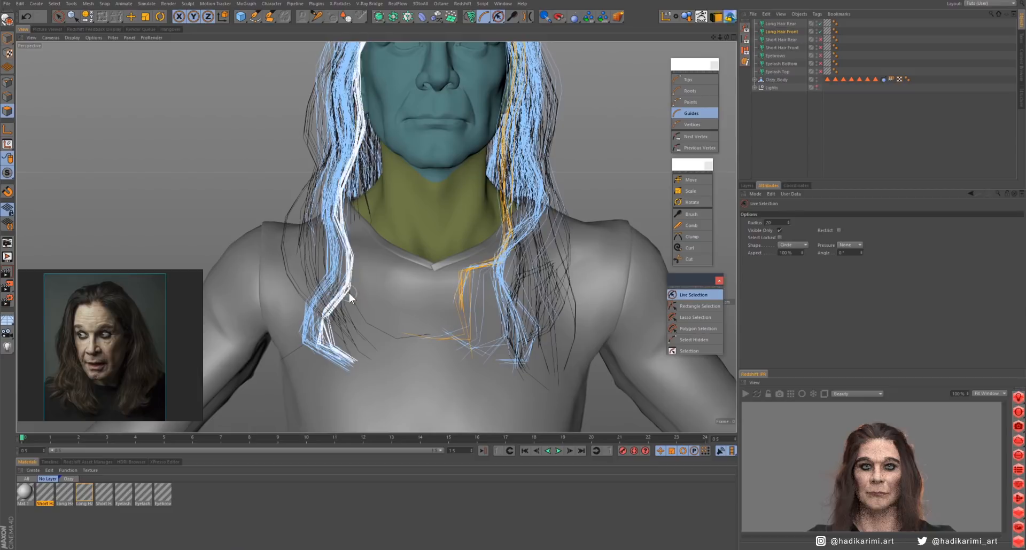
mouse_move(334, 350)
left_mouse_down()
mouse_move(369, 344)
mouse_move(359, 364)
mouse_move(388, 360)
left_mouse_up()
key("ctrl+z")
left_click(847, 262)
left_click(693, 295)
left_click(367, 242)
left_click(691, 215)
mouse_move(389, 230)
left_mouse_down()
mouse_move(374, 253)
mouse_move(389, 277)
left_mouse_up()
- Select the neighbouring inner lock on the character's right and brush it inward across the upper chest
left_click(694, 296)
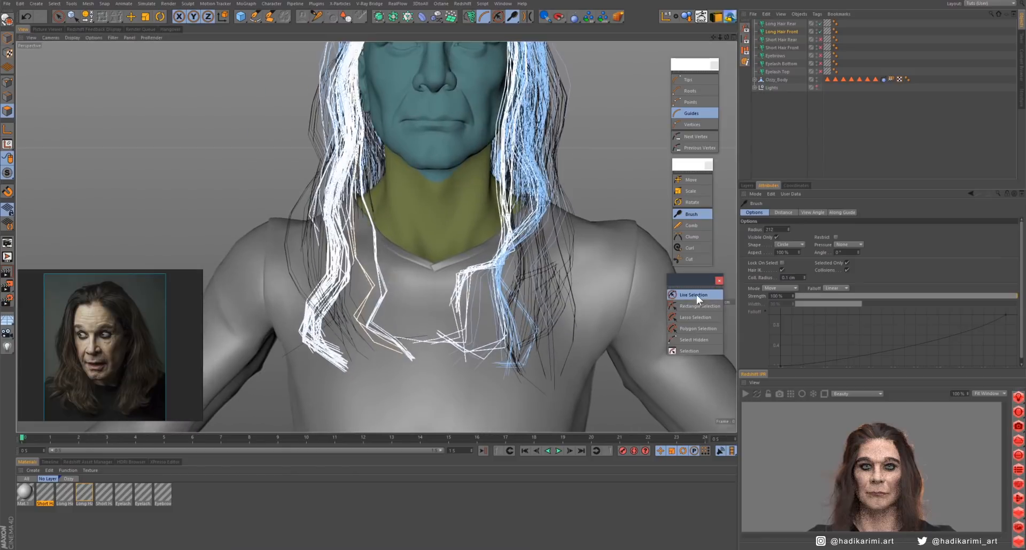
left_click(349, 267)
left_click(691, 216)
left_click_drag(341, 321, 364, 324)
left_click_drag(350, 256, 398, 278)
- Select the outer front locks on the character's right one after another and brush them into looser curves around the shoulder
left_click(690, 297)
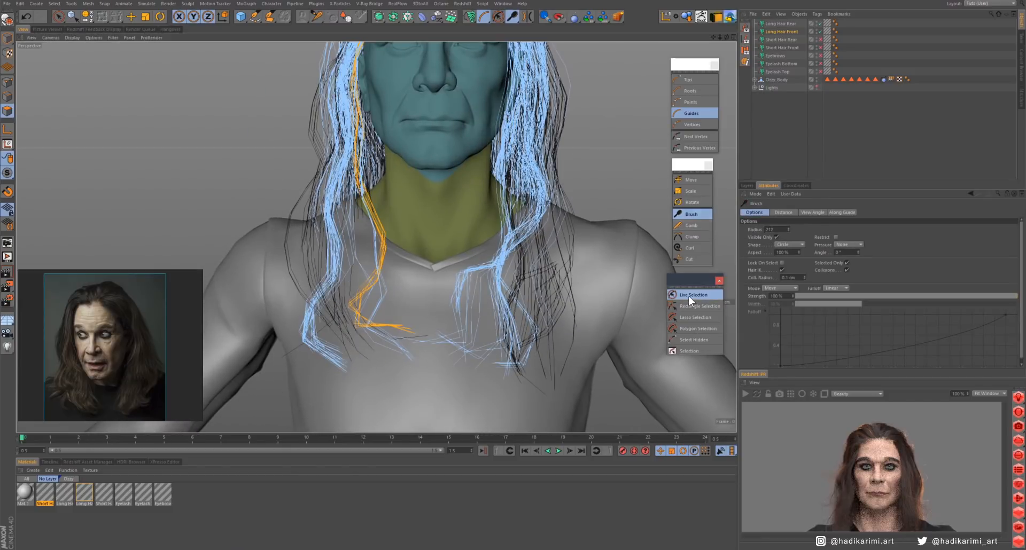
left_click(337, 266)
left_click(690, 215)
left_click_drag(338, 229, 316, 222)
left_click(693, 295)
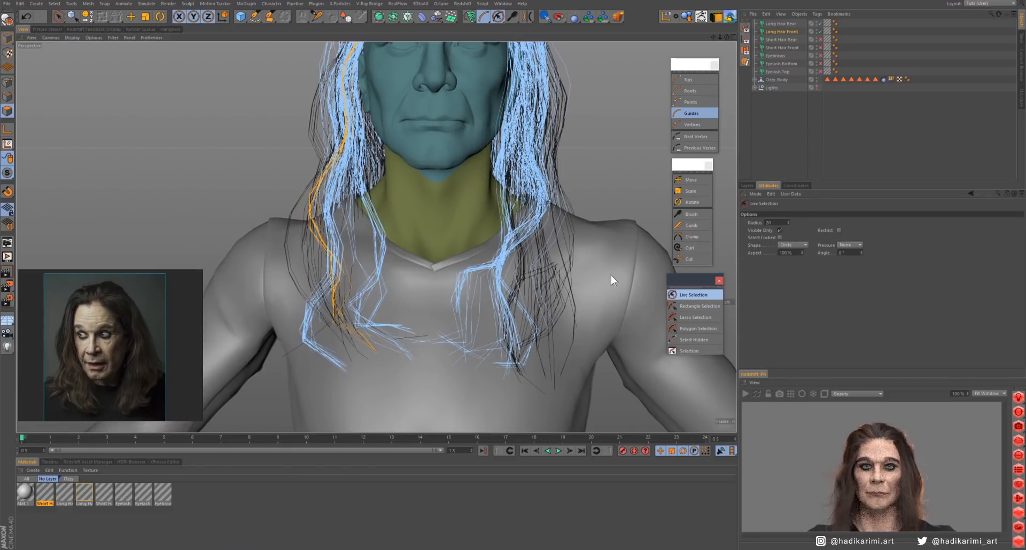
left_click(337, 265)
left_click(696, 217)
mouse_move(312, 358)
left_mouse_down()
mouse_move(415, 302)
mouse_move(289, 310)
mouse_move(347, 303)
left_mouse_up()
- Select the front locks on the character's left and brush their ends outward across the chest
left_click(693, 296)
left_click(514, 291)
left_click(692, 215)
left_click_drag(516, 315, 571, 309)
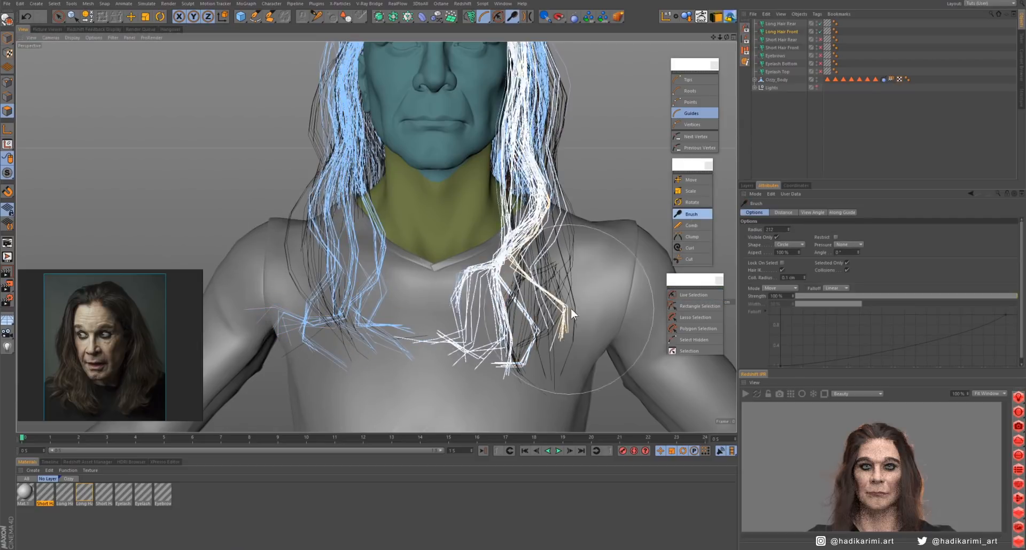
left_click_drag(527, 232, 563, 222)
middle_click_drag(563, 222, 542, 281, "alt")
- Select the guides beside the neck in side view, turn off brush collisions and reshape that lock
left_click(693, 295)
left_click_drag(577, 267, 454, 257, "alt")
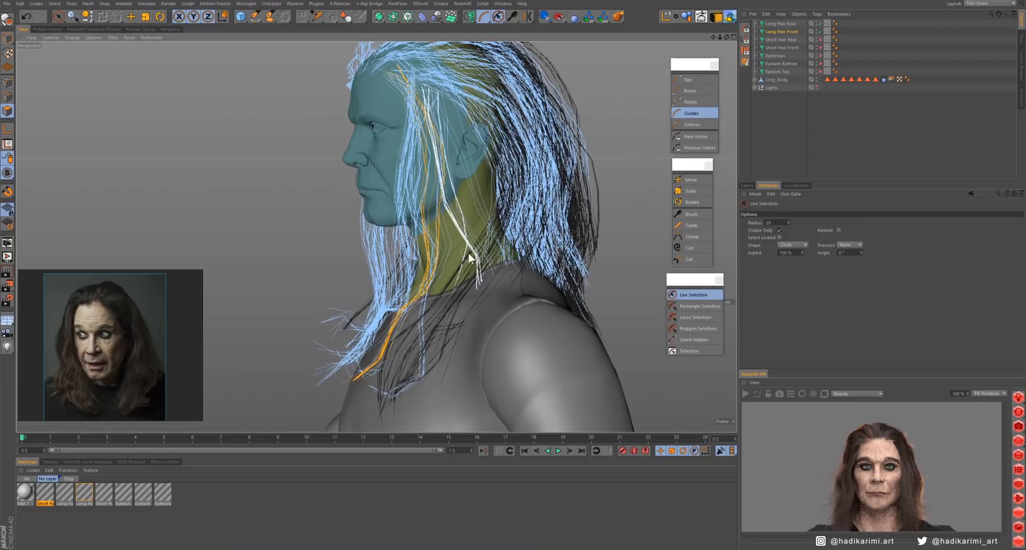
left_click(472, 257)
left_click(692, 215)
left_click(847, 271)
mouse_move(451, 338)
left_mouse_down()
mouse_move(394, 364)
mouse_move(299, 378)
mouse_move(420, 236)
mouse_move(561, 240)
mouse_move(540, 246)
left_mouse_up()
- Turn off the Brush's Selected Only option and reshape the Long Hair Front guides along the side and crown
left_click(693, 295)
left_click(691, 214)
left_click(847, 263)
middle_click_drag(572, 254, 532, 255)
middle_click_drag(507, 309, 539, 280, "alt")
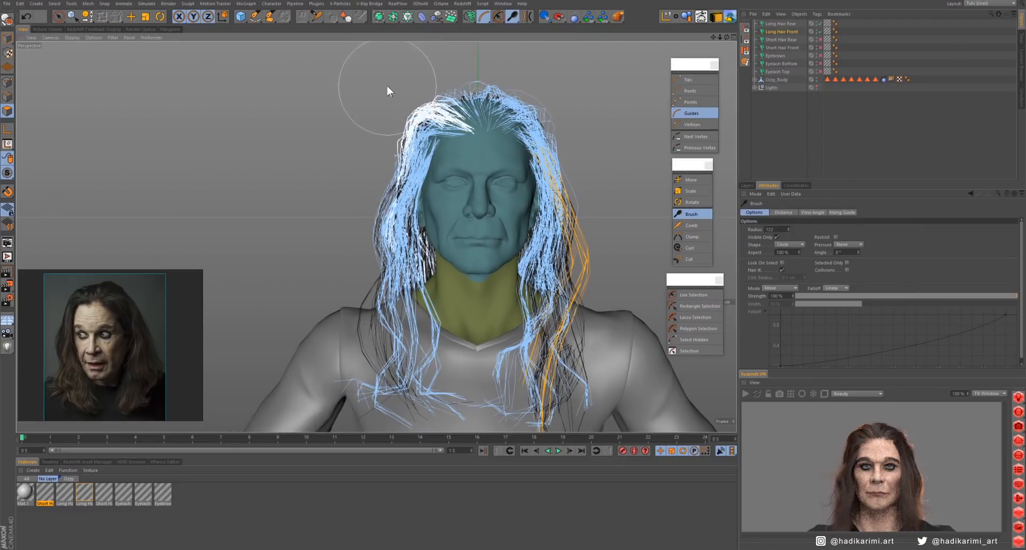
right_click_drag(536, 128, 497, 154, "alt")
- Update the render preview and examine the groomed hair's silhouette from the front and the side
left_click(746, 392)
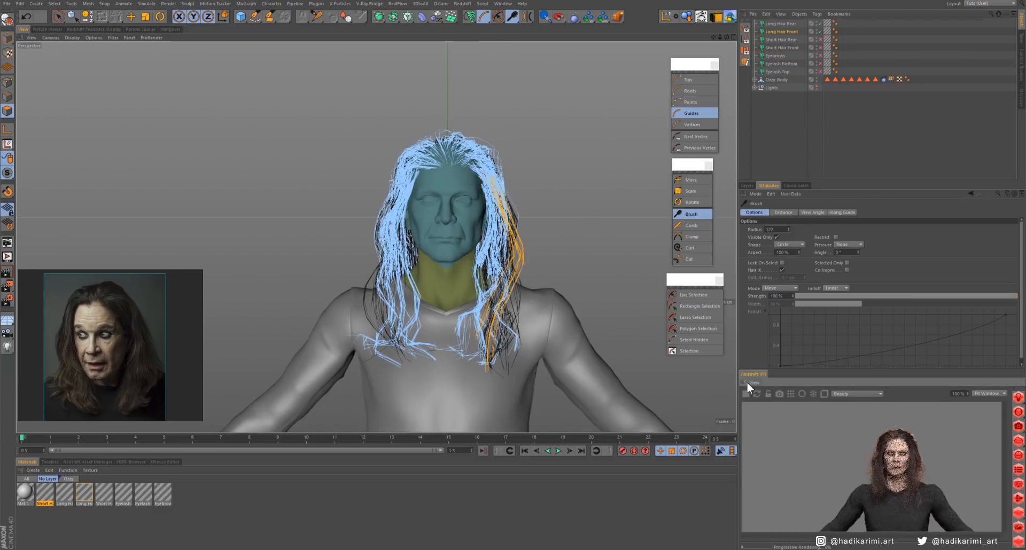
left_click(746, 393)
left_click(746, 393)
left_click_drag(510, 293, 560, 279, "alt")
left_click_drag(478, 284, 434, 291, "alt")
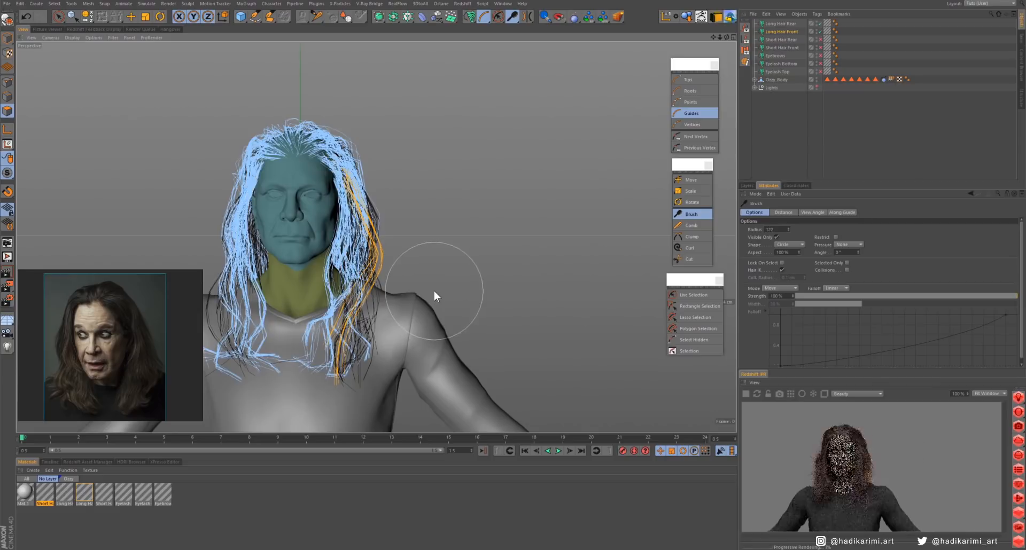
mouse_move(525, 268)
left_mouse_down("alt")
mouse_move(314, 282)
mouse_move(604, 289)
left_mouse_up("alt")
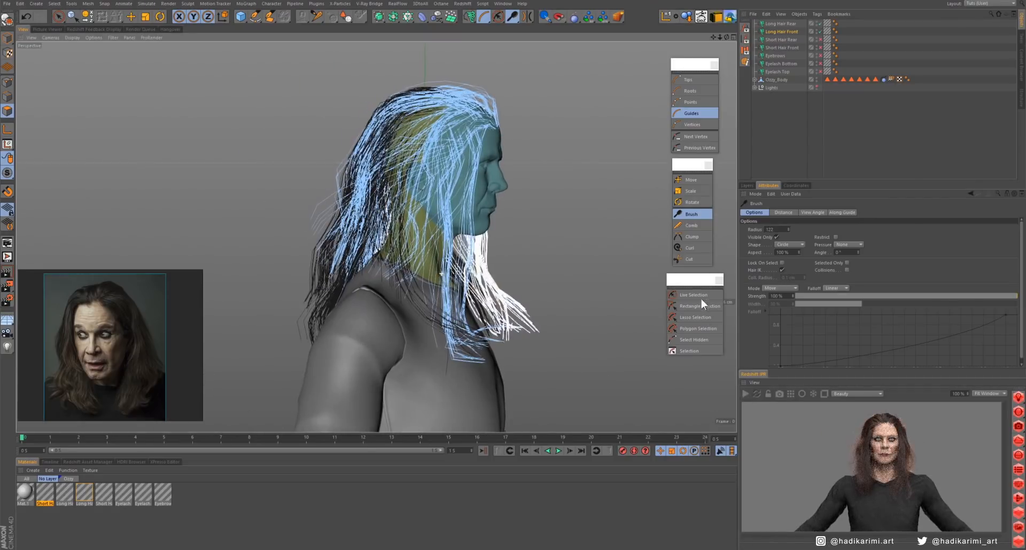
- Select the front guides on the character's right side, limit the Brush to the selection and reshape them over the shoulder
left_click(699, 296)
mouse_move(414, 213)
left_mouse_down()
mouse_move(422, 262)
mouse_move(465, 319)
mouse_move(526, 342)
mouse_move(524, 291)
mouse_move(451, 315)
left_mouse_up()
left_click(692, 214)
left_click(847, 263)
left_click_drag(524, 299, 396, 300, "alt")
left_click_drag(428, 272, 416, 323)
right_click_drag(489, 320, 691, 305, "alt")
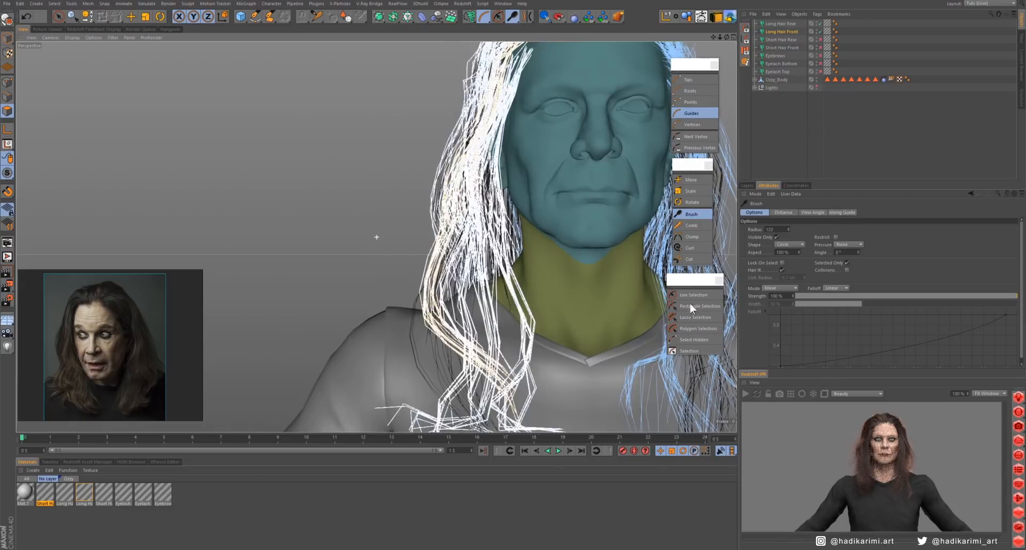
- Select more guides along the character's right side, brush them into place and turn Selected Only off again
left_click(694, 295)
mouse_move(430, 312)
left_mouse_down()
mouse_move(507, 315)
mouse_move(527, 396)
mouse_move(465, 267)
mouse_move(454, 299)
left_mouse_up()
left_click(692, 214)
right_click_drag(377, 237, 235, 240, "alt")
left_click_drag(501, 207, 299, 213, "alt")
left_click_drag(514, 251, 691, 304, "alt")
left_click(847, 263)
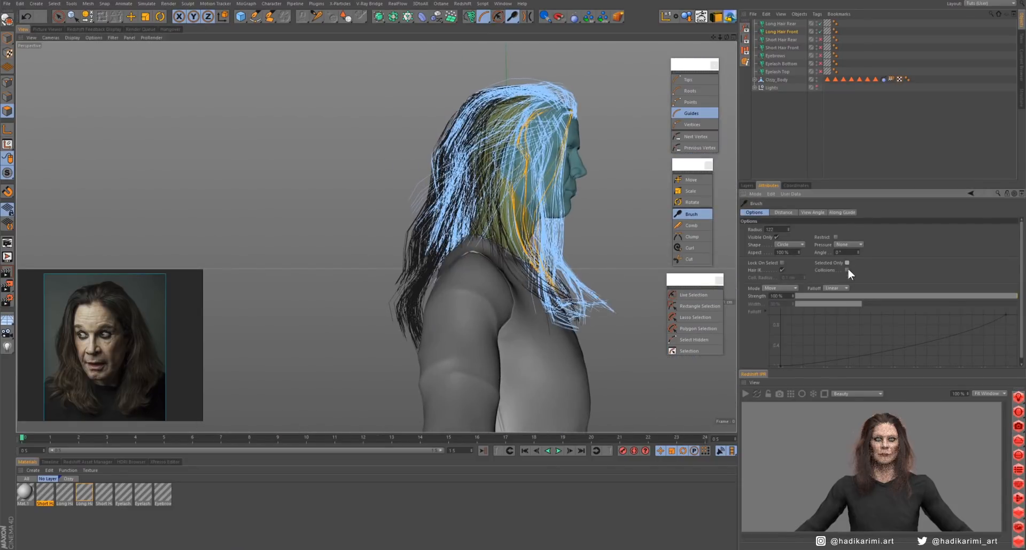
- Brush the ends and side contour of Long Hair Front without limiting the strokes to selected guides
left_click_drag(622, 310, 595, 338)
left_click_drag(561, 367, 454, 341, "alt")
middle_click_drag(487, 339, 487, 307)
mouse_move(488, 339)
left_mouse_down()
mouse_move(508, 272)
mouse_move(654, 289)
left_mouse_up()
mouse_move(513, 321)
left_mouse_down()
mouse_move(545, 339)
mouse_move(454, 331)
left_mouse_up()
left_click_drag(524, 257, 407, 256, "alt")
mouse_move(432, 203)
middle_mouse_down("alt")
mouse_move(422, 285)
mouse_move(371, 190)
middle_mouse_up("alt")
- Select the Long Hair Front locks near the back of the shoulder, enable Selected Only and brush them around the shoulder
left_click(693, 295)
mouse_move(445, 238)
left_mouse_down()
mouse_move(477, 243)
mouse_move(483, 273)
left_mouse_up()
left_click(692, 215)
left_click_drag(473, 322, 347, 321, "alt")
left_click_drag(588, 272, 609, 261)
left_click(847, 263)
left_click_drag(545, 294, 574, 289)
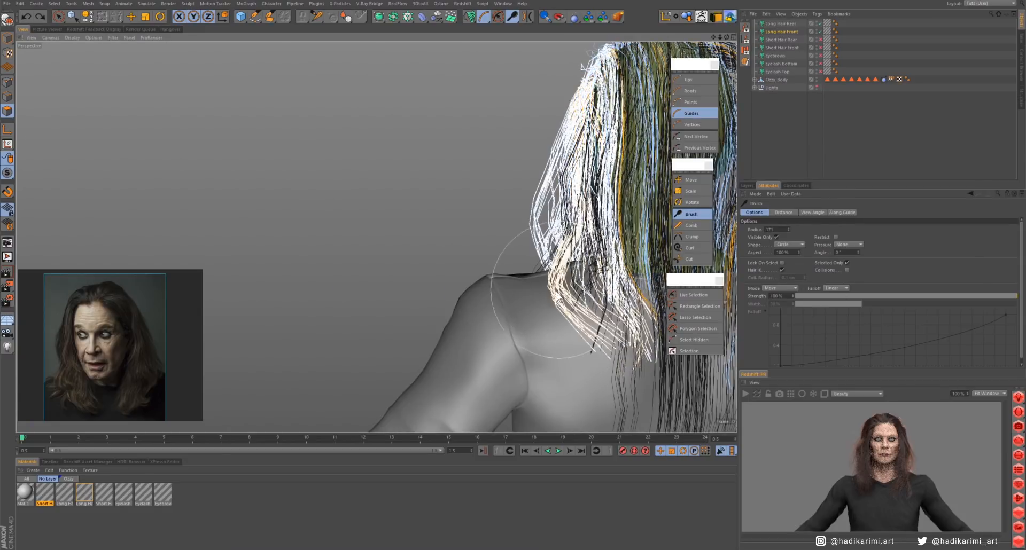
left_click_drag(518, 310, 623, 252, "alt")
middle_click_drag(623, 252, 385, 243, "alt")
- Select another group of Long Hair Front guides and brush it to follow the shoulder
left_click(693, 295)
left_click(692, 214)
left_click_drag(497, 297, 505, 259)
left_click_drag(534, 278, 352, 267, "alt")
right_click_drag(524, 230, 495, 274, "alt")
left_click_drag(495, 274, 374, 275, "alt")
- Switch to Long Hair Rear, select some of its side guides and brush them forward over the chest
left_click(781, 24)
left_click_drag(470, 292, 635, 291, "alt")
right_click_drag(561, 267, 606, 252, "alt")
left_click(693, 295)
left_click(691, 214)
mouse_move(492, 283)
left_mouse_down()
mouse_move(491, 318)
mouse_move(420, 289)
left_mouse_up()
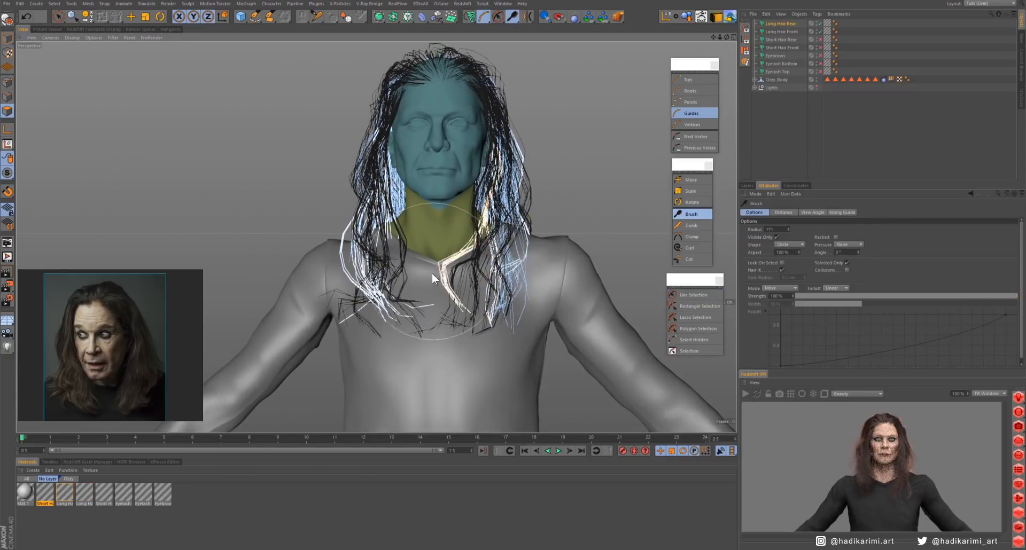
- Select the remaining side guides of Long Hair Rear and brush them forward over the character's right shoulder
left_click(693, 295)
mouse_move(350, 252)
left_mouse_down()
mouse_move(373, 263)
mouse_move(433, 264)
left_mouse_up()
left_click(692, 214)
left_click_drag(433, 264, 561, 264, "alt")
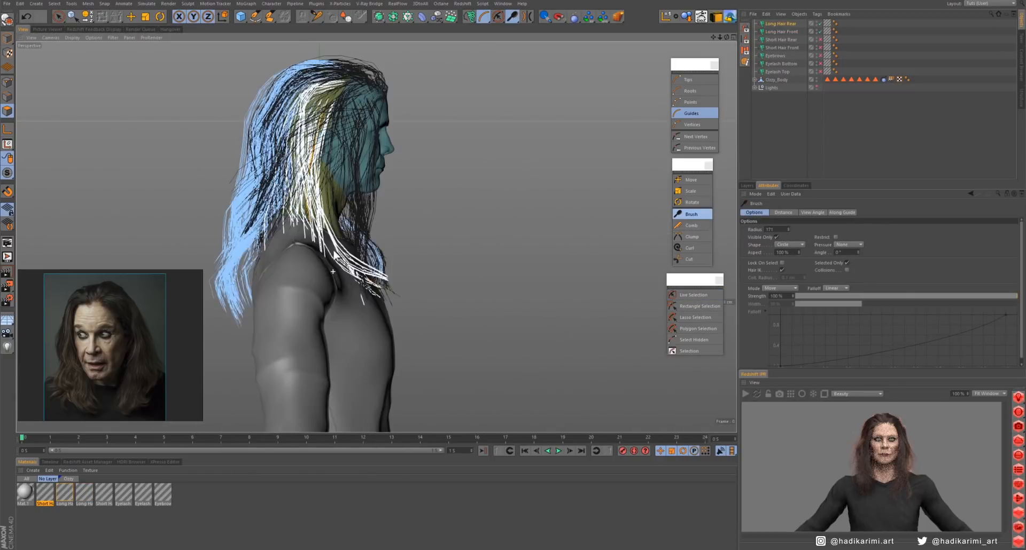
left_click_drag(291, 258, 475, 254, "alt")
left_click(693, 295)
mouse_move(307, 219)
left_mouse_down()
mouse_move(310, 268)
mouse_move(323, 225)
mouse_move(305, 230)
mouse_move(528, 232)
mouse_move(413, 229)
mouse_move(416, 246)
left_mouse_up()
left_click(692, 214)
- Open the Eyebrows material and enable Frizz and Kink
scroll(415, 246, "up", 3)
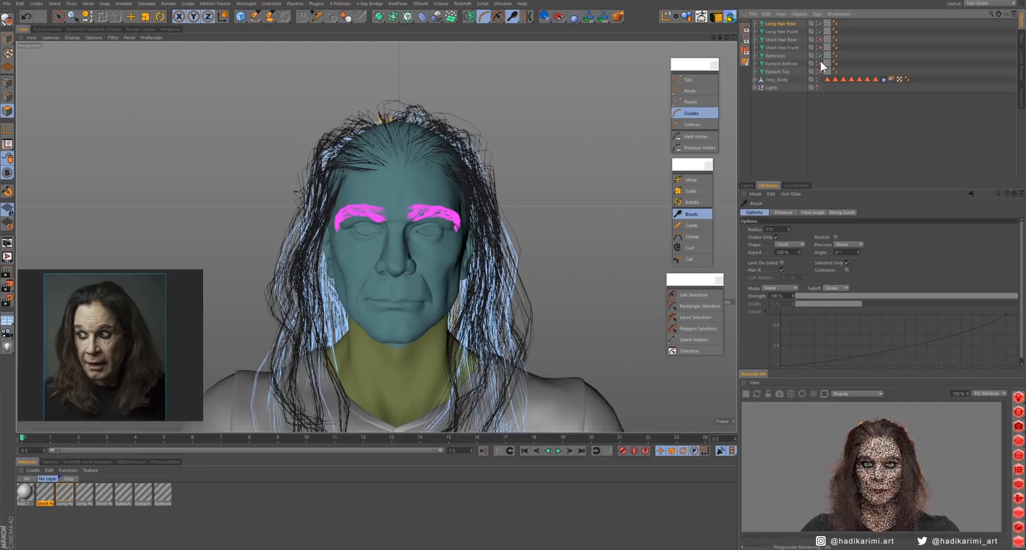
left_click(775, 55)
left_click(169, 496)
double_click(163, 494)
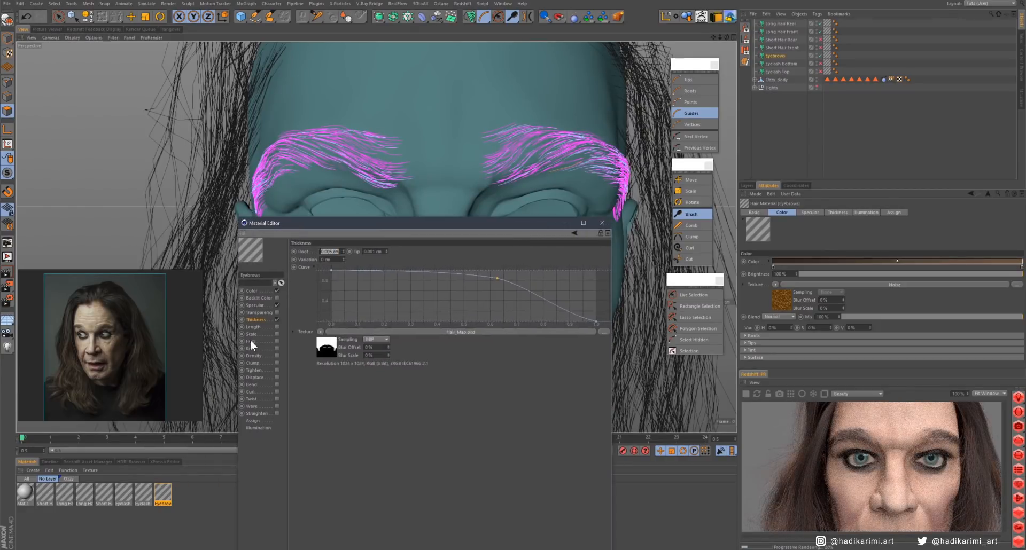
left_click(277, 341)
left_click(276, 349)
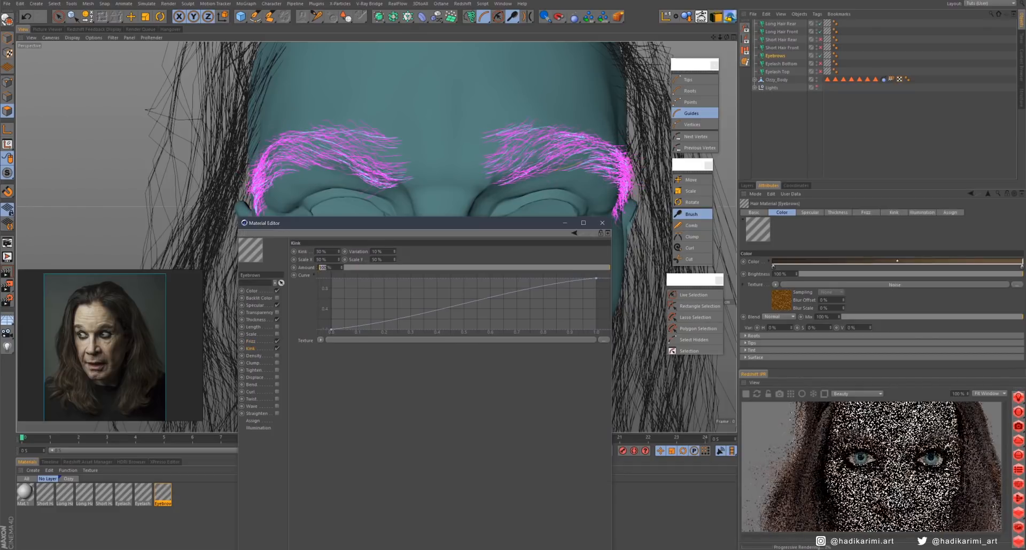
- Enable Clump, Twist and Wave in the Eyebrows material
left_click(277, 362)
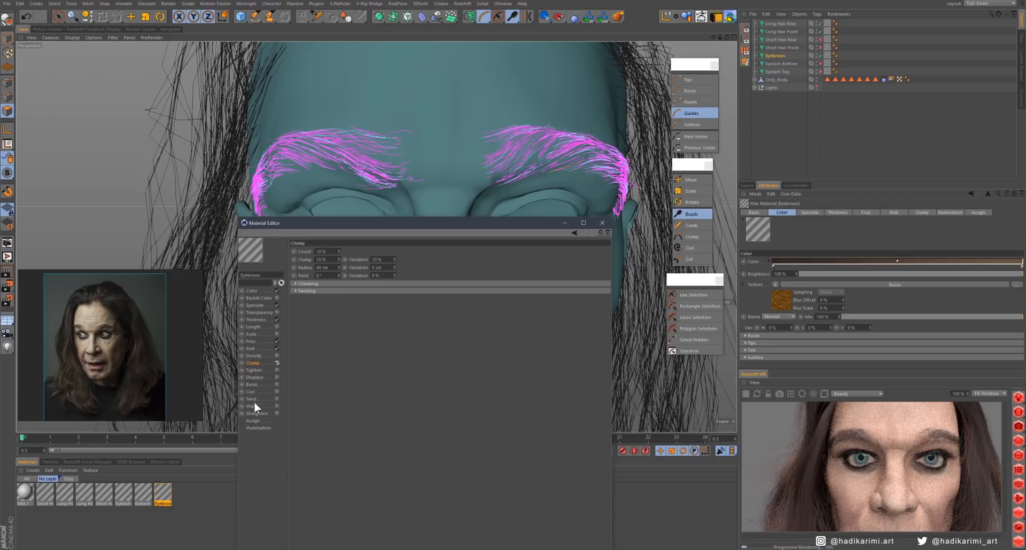
left_click(277, 399)
left_click(277, 406)
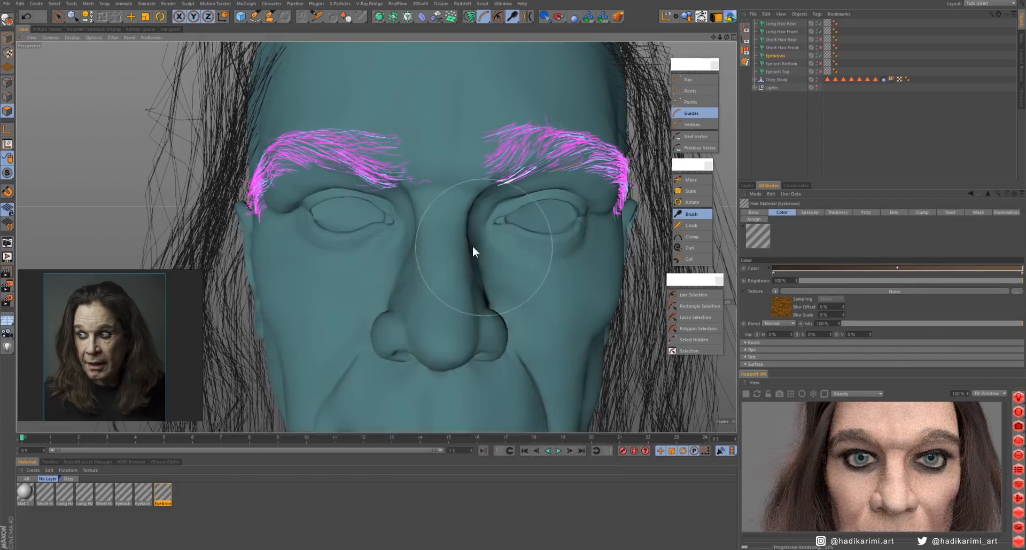
- Switch the reference image to the front-facing portrait with sunglasses
scroll(472, 246, "down", 5)
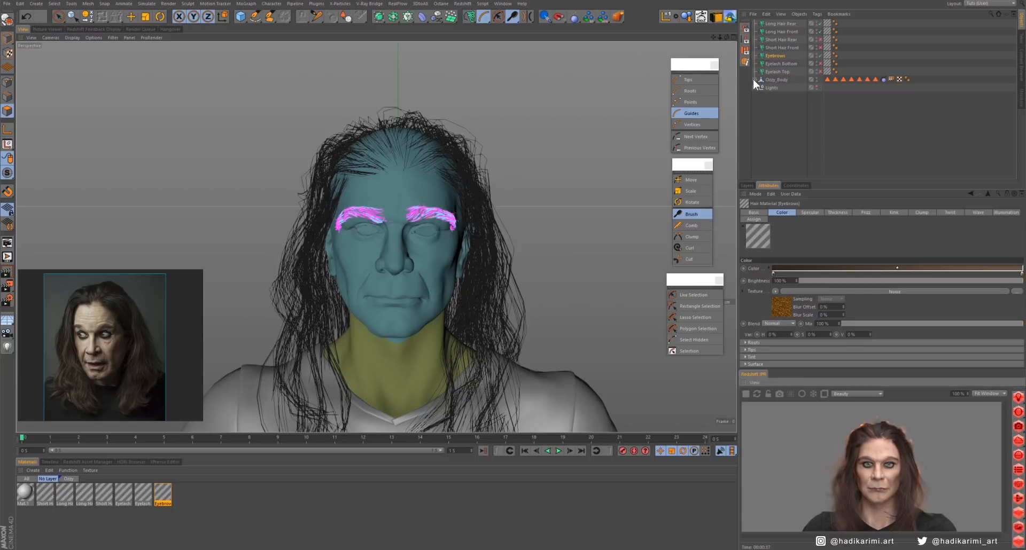
middle_click_drag(26, 331, 166, 371)
double_click(166, 370)
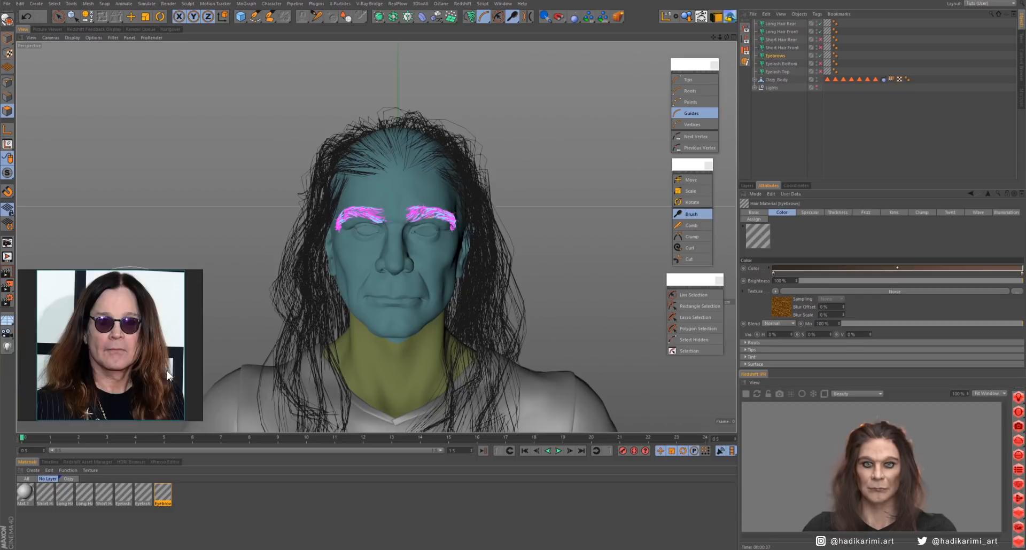